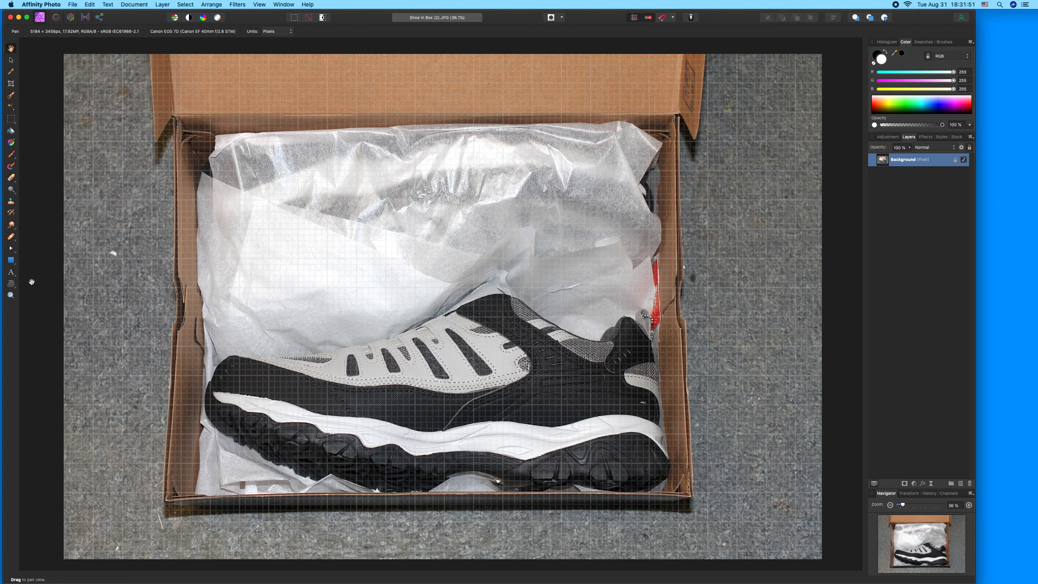
Draw a rounded rectangle, move it to the carpet area right of the shoe box, and widen it slightly
{"action": "left_click", "coordinate": [18, 267]}
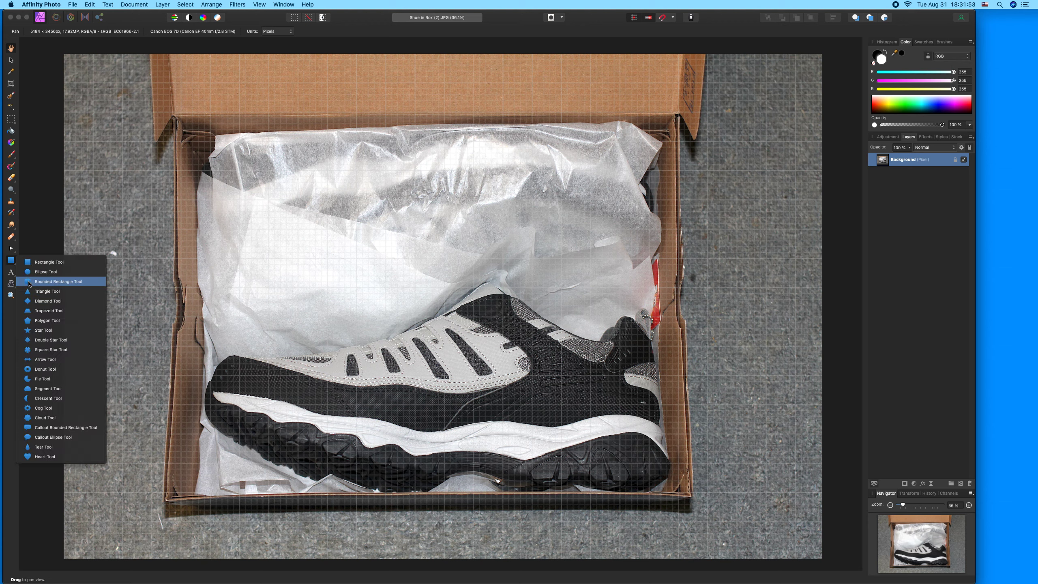
{"action": "left_click", "coordinate": [45, 264]}
{"action": "left_click_drag", "start_coordinate": [44, 272], "coordinate": [164, 334]}
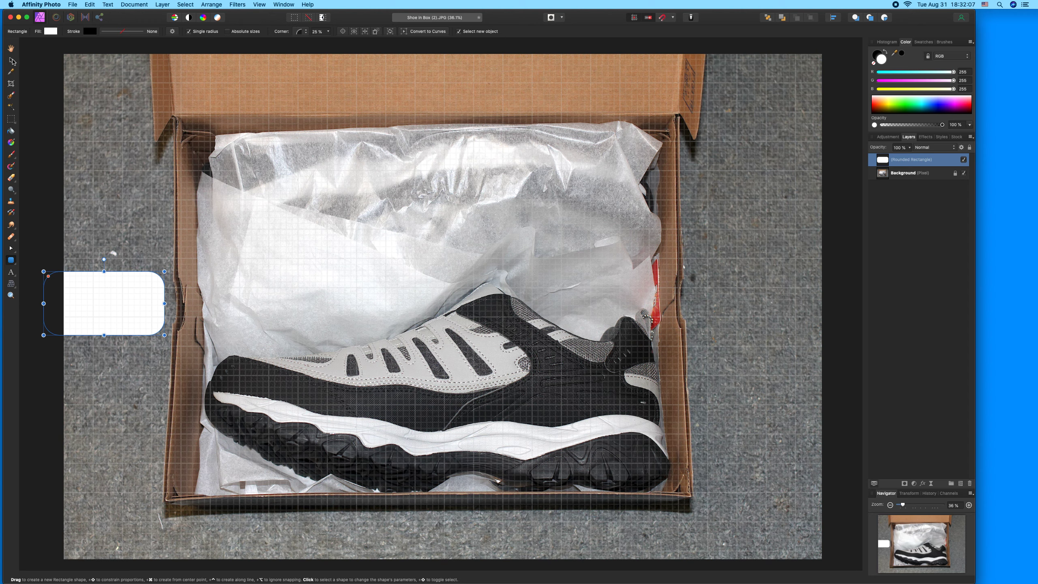
{"action": "left_click", "coordinate": [11, 60]}
{"action": "left_click_drag", "start_coordinate": [98, 293], "coordinate": [751, 288]}
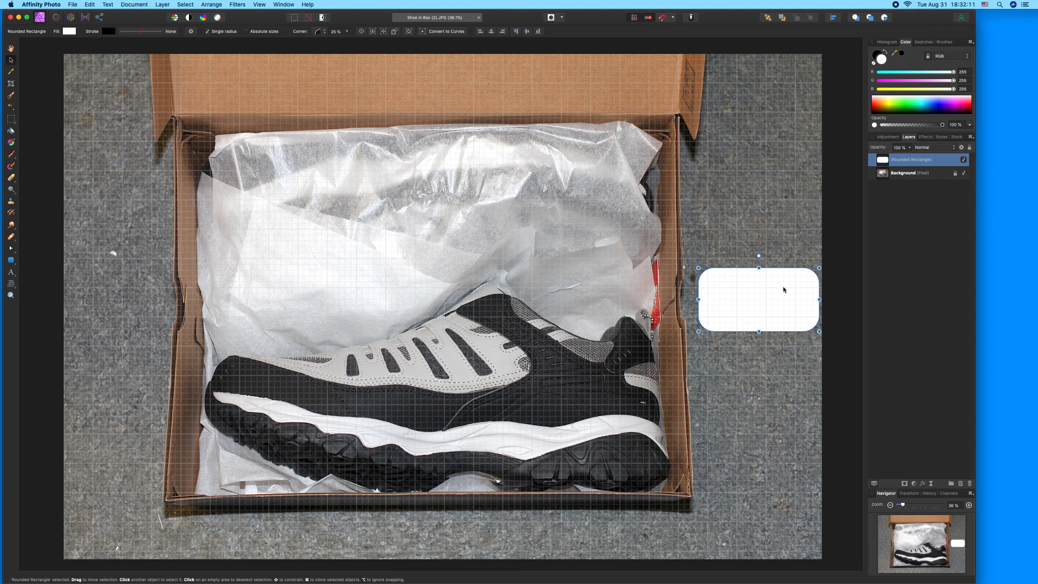
{"action": "left_click_drag", "start_coordinate": [819, 300], "coordinate": [838, 300]}
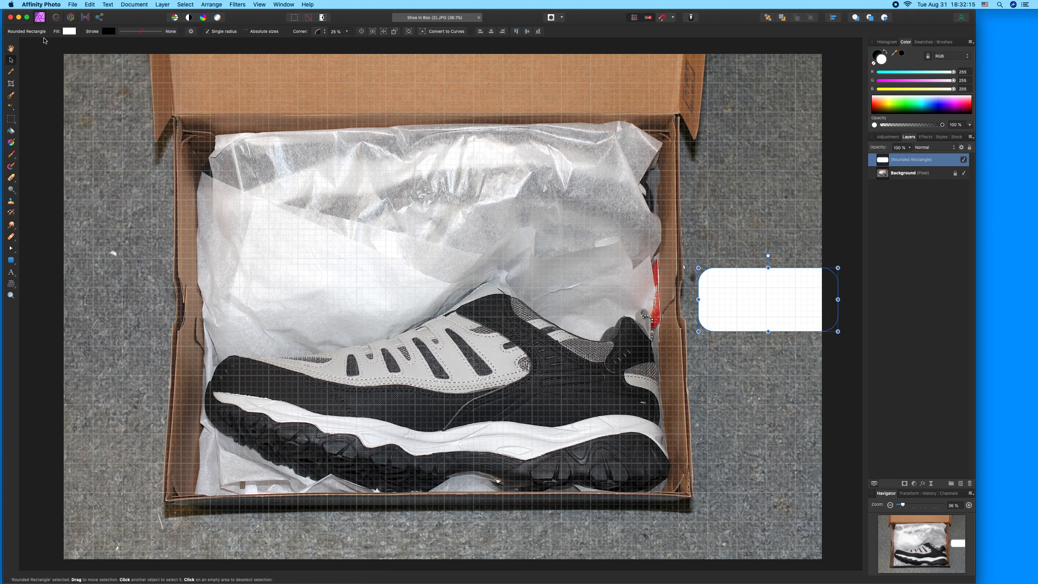
Give the rounded rectangle a black fill and a white 5 pt stroke
{"action": "left_click", "coordinate": [64, 32]}
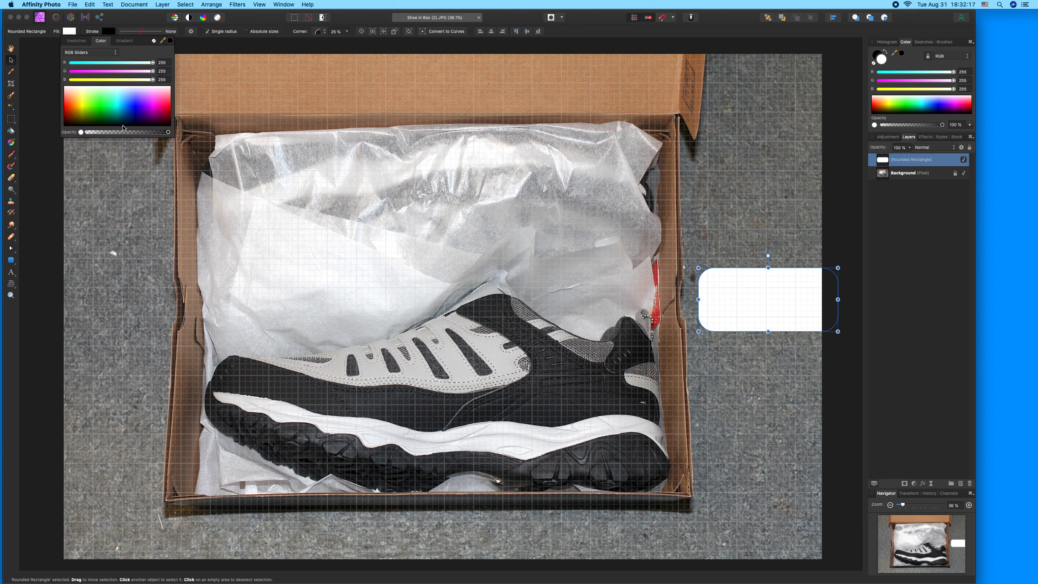
{"action": "left_click", "coordinate": [119, 125]}
{"action": "left_click", "coordinate": [111, 33]}
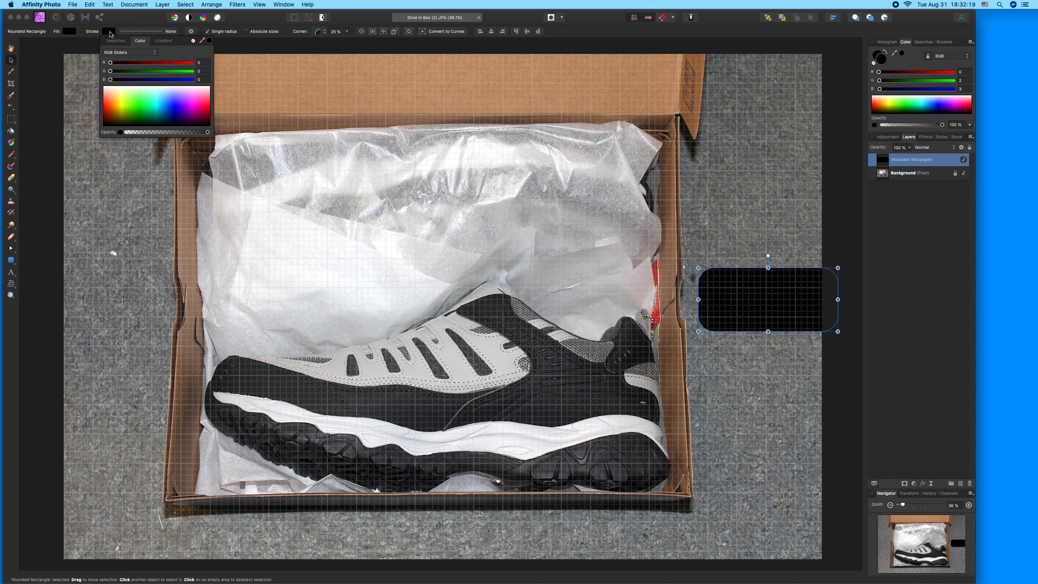
{"action": "left_click", "coordinate": [153, 89]}
{"action": "left_click", "coordinate": [126, 32]}
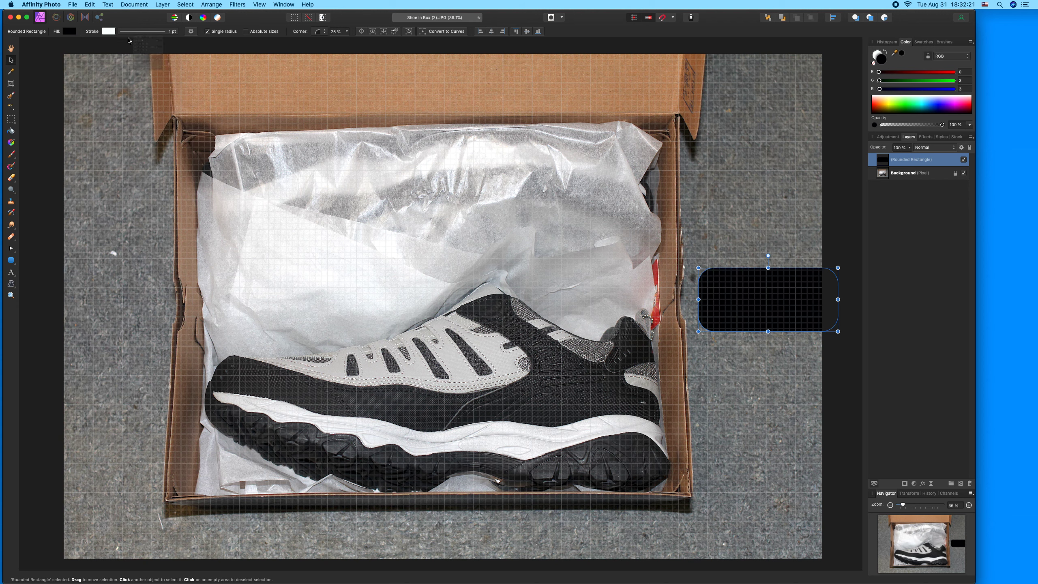
{"action": "left_click", "coordinate": [126, 32]}
{"action": "left_click_drag", "start_coordinate": [123, 57], "coordinate": [132, 61]}
Add an art text title over the black rectangle reading "The", the author's full name, and "Comic Strip"
{"action": "left_click_drag", "start_coordinate": [12, 273], "coordinate": [18, 272]}
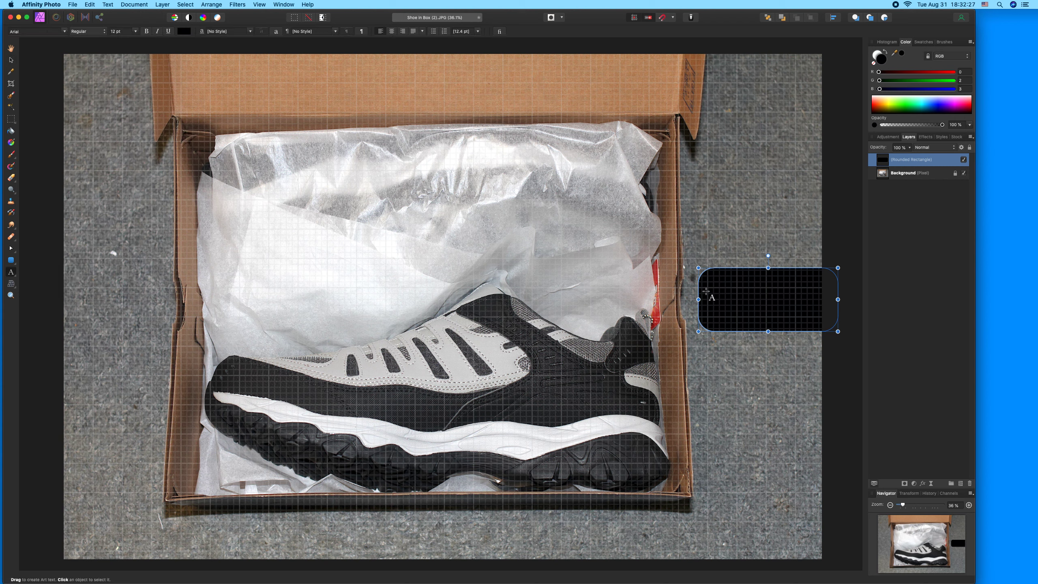
{"action": "left_click_drag", "start_coordinate": [711, 289], "coordinate": [714, 283]}
{"action": "type", "text": "The"}
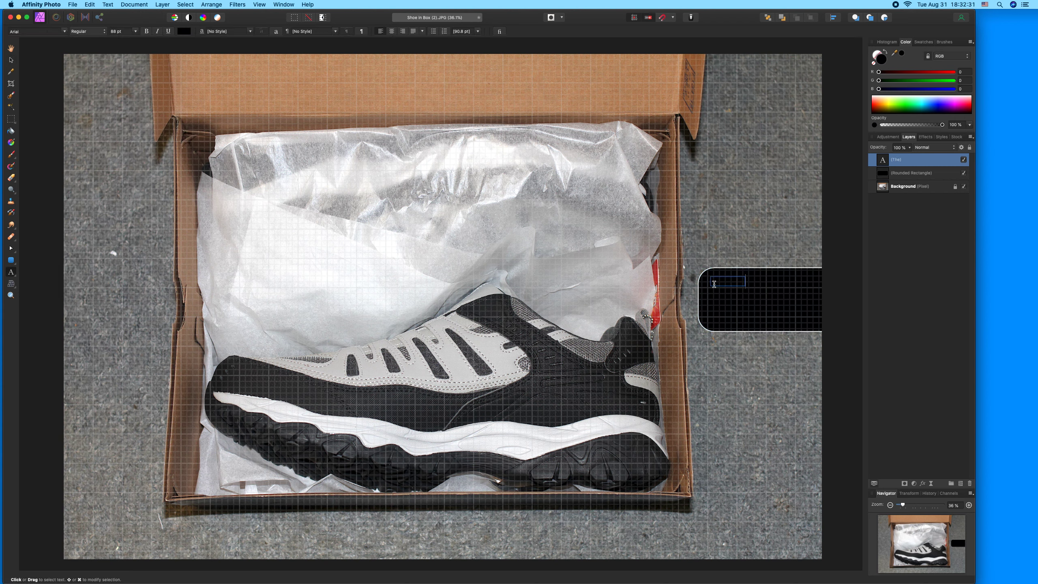
{"action": "type", "text": " Randall Sho"}
{"action": "type", "text": " Com"}
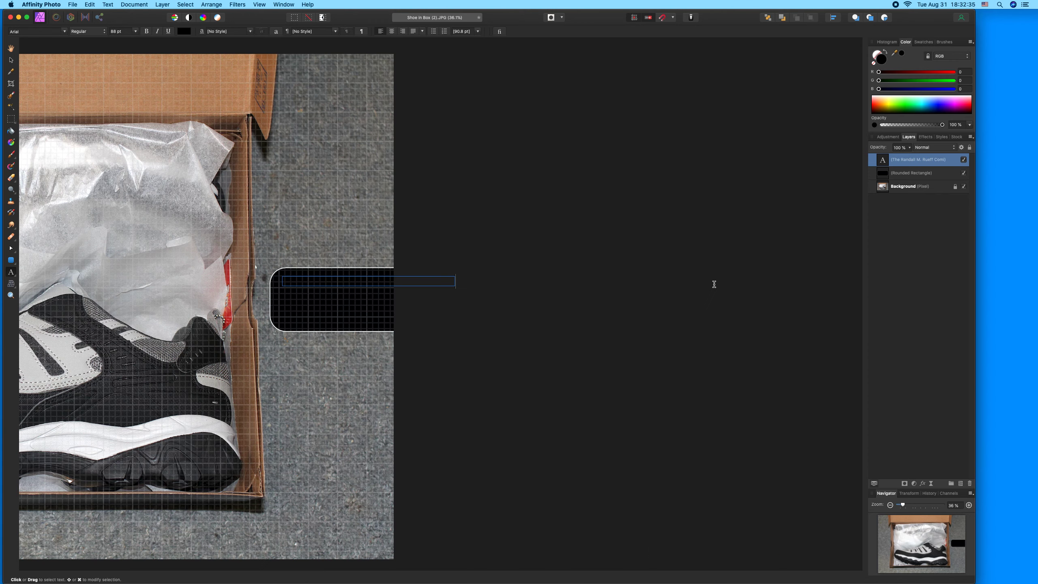
{"action": "type", "text": "p"}
{"action": "key", "text": "super+a"}
{"action": "key", "text": "Escape"}
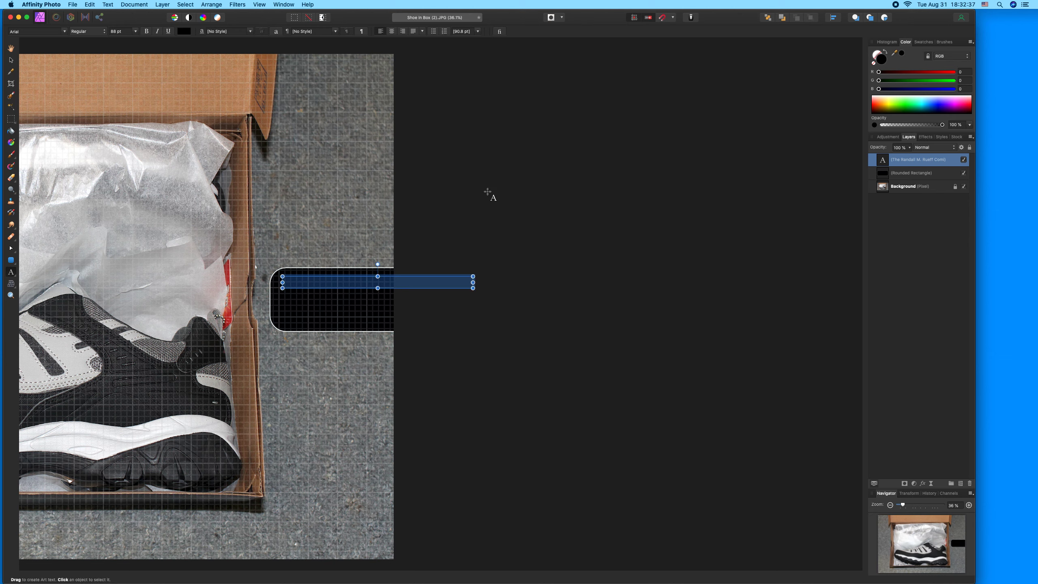
Format the comic strip title as centred white text in Arial Black
{"action": "left_click", "coordinate": [391, 31]}
{"action": "left_click", "coordinate": [184, 31]}
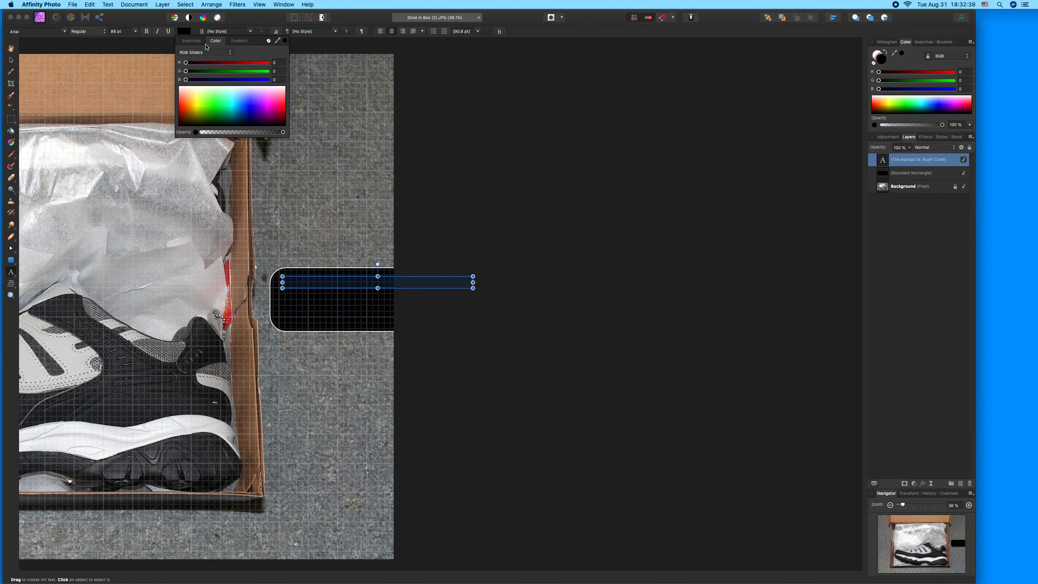
{"action": "left_click", "coordinate": [243, 87]}
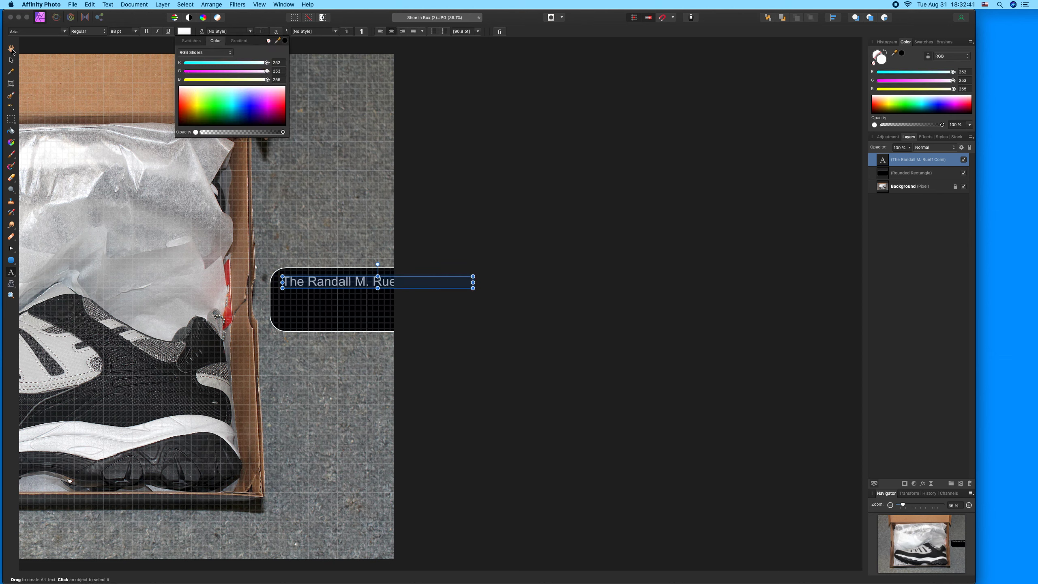
{"action": "left_click", "coordinate": [63, 33]}
{"action": "left_click", "coordinate": [53, 174]}
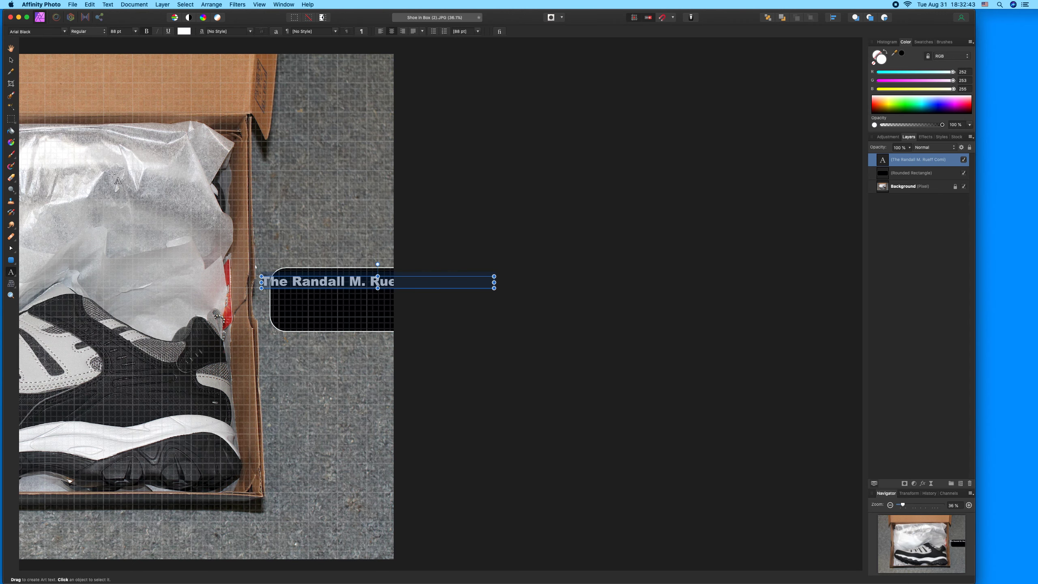
Move the black rounded rectangle to the box lid at the photo's upper edge and widen it across the lid as a banner
{"action": "left_click", "coordinate": [11, 49]}
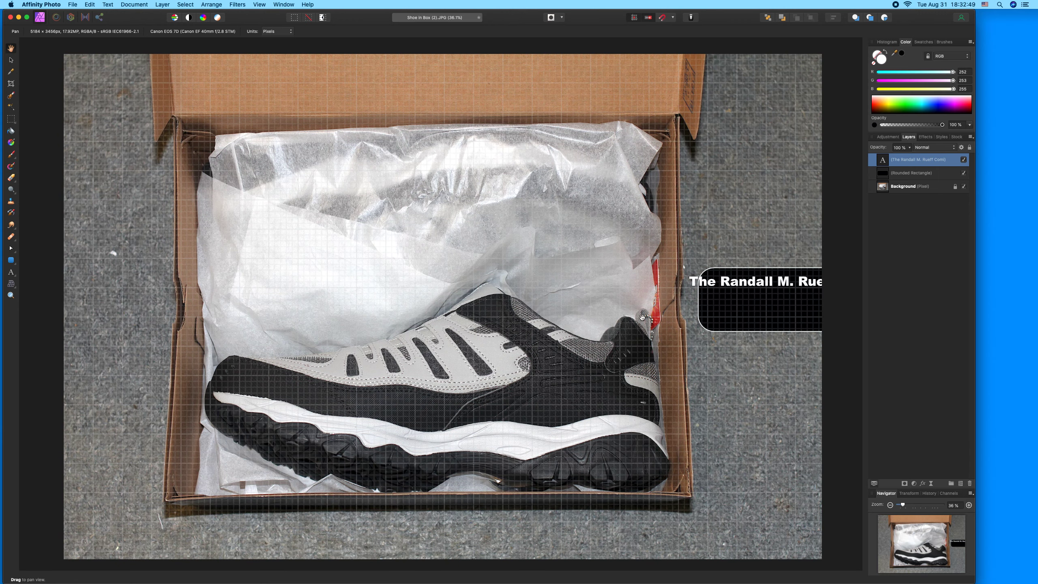
{"action": "left_click", "coordinate": [11, 60]}
{"action": "left_click_drag", "start_coordinate": [732, 304], "coordinate": [224, 74]}
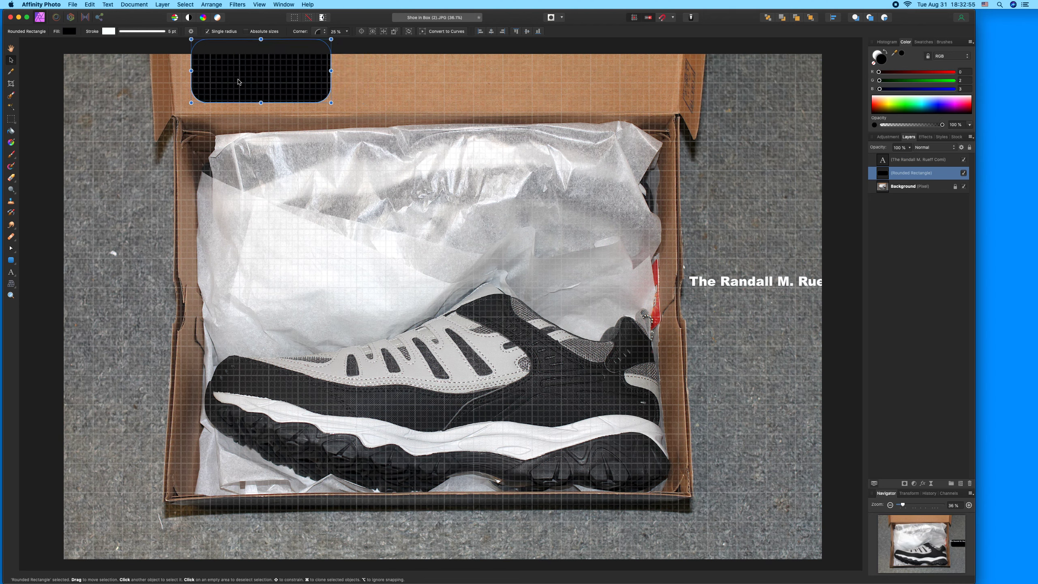
{"action": "left_click_drag", "start_coordinate": [334, 102], "coordinate": [666, 89]}
Place the title on the black banner at about 170 pt and extend the banner's lower edge to make room below the text
{"action": "left_click_drag", "start_coordinate": [738, 287], "coordinate": [252, 69]}
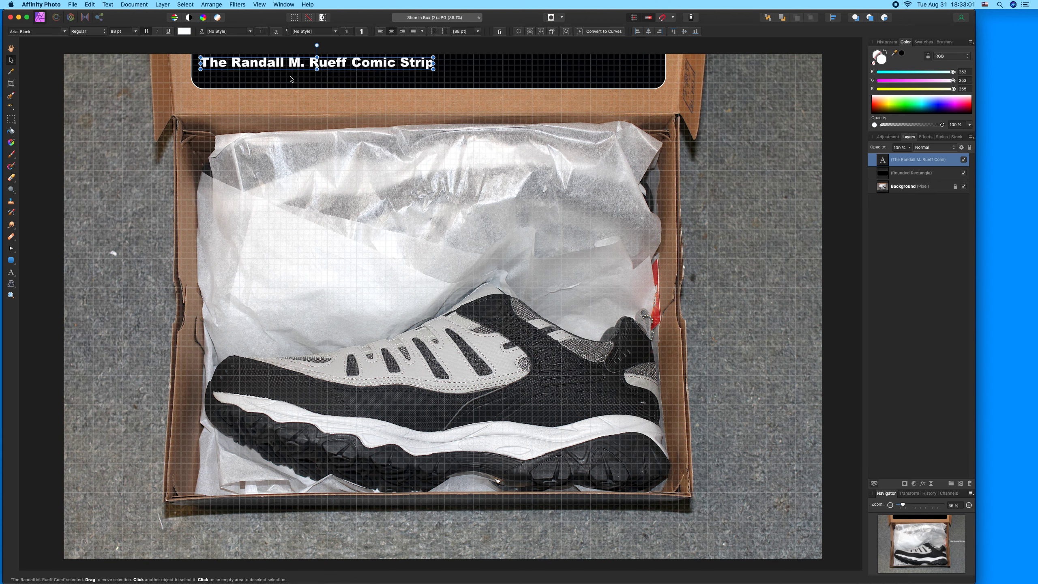
{"action": "left_click_drag", "start_coordinate": [435, 71], "coordinate": [650, 106]}
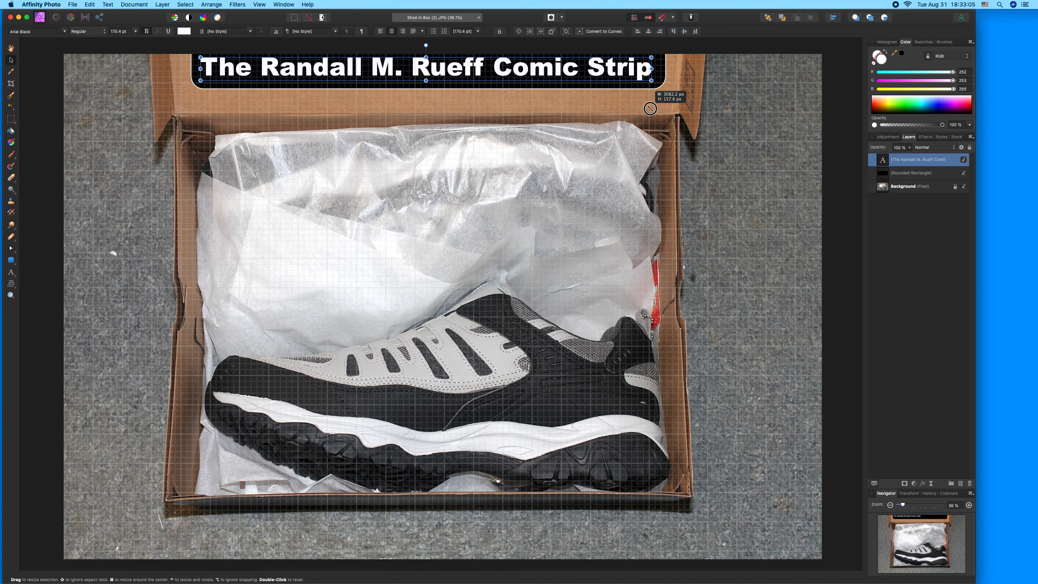
{"action": "left_click", "coordinate": [433, 89]}
{"action": "left_click_drag", "start_coordinate": [432, 88], "coordinate": [429, 103]}
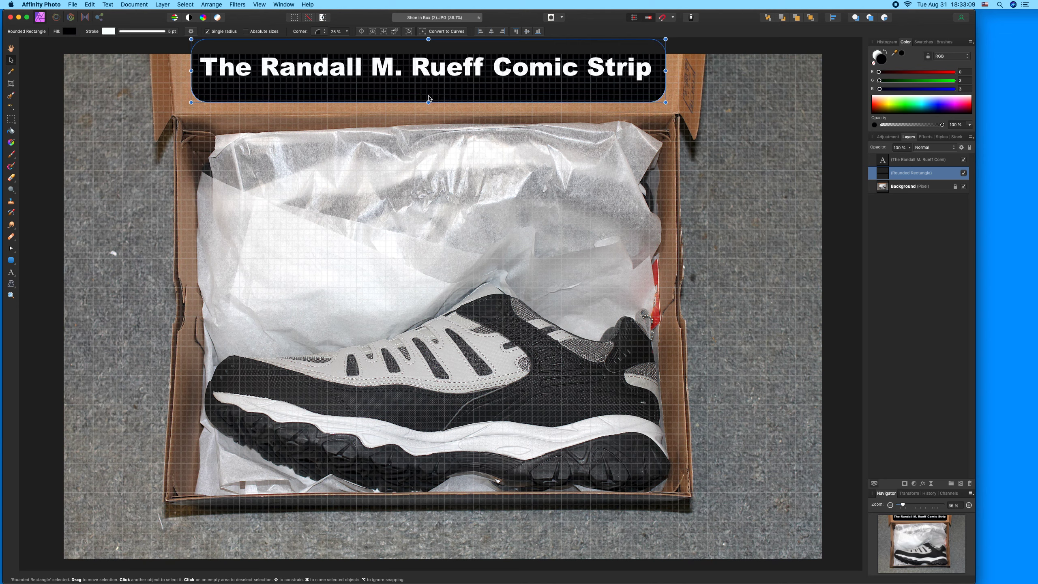
Fine-tune the title and banner positions, widening the banner slightly and scaling the title to about 171 pt
{"action": "left_click_drag", "start_coordinate": [410, 63], "coordinate": [413, 64]}
{"action": "left_click", "coordinate": [370, 86]}
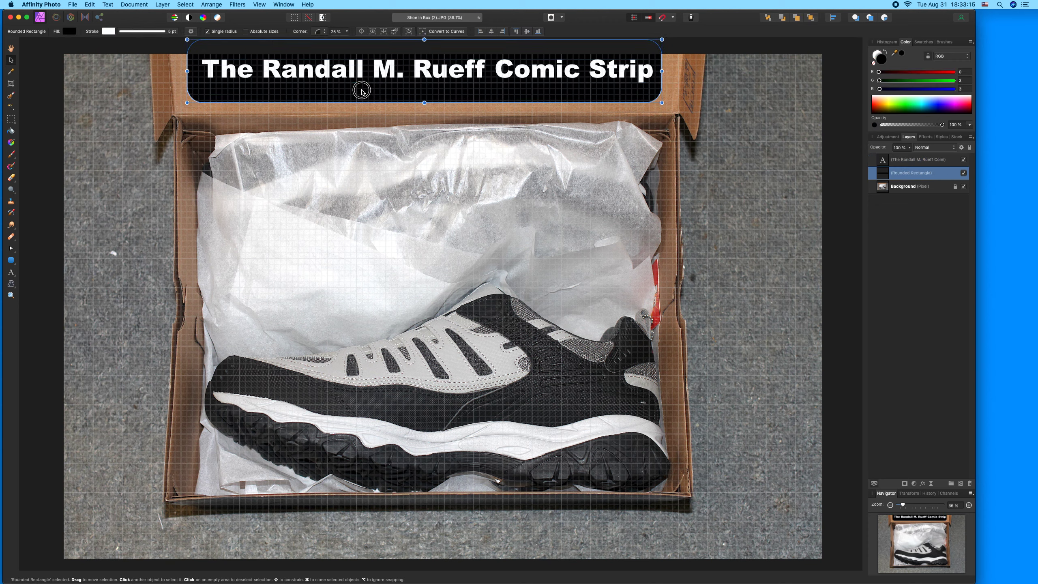
{"action": "left_click_drag", "start_coordinate": [662, 70], "coordinate": [656, 84]}
{"action": "left_click", "coordinate": [636, 75]}
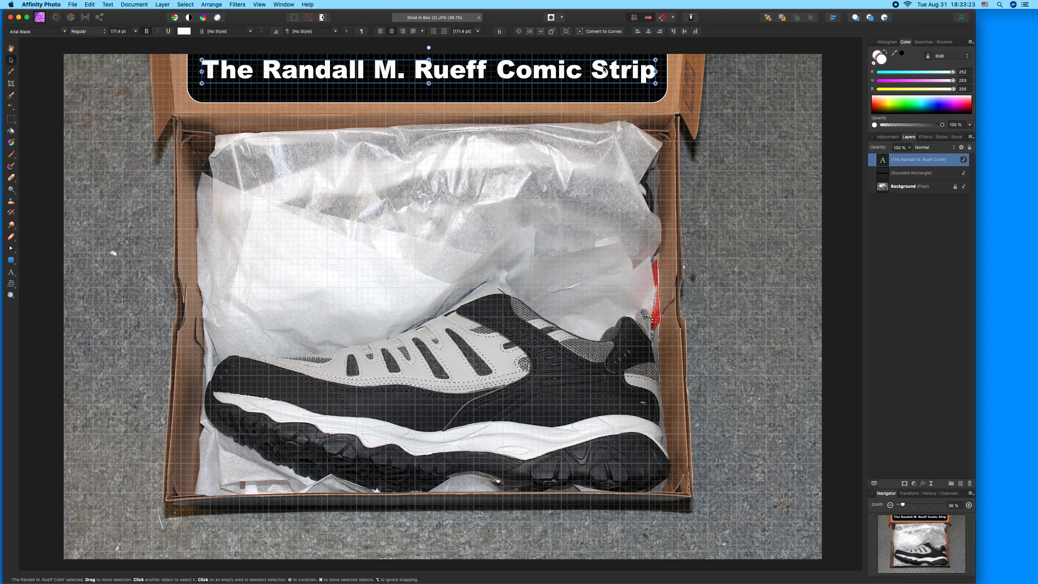
Duplicate the title just below itself and replace the copy's text with "© 8-31-2021 A.D." followed by the author's full name
{"action": "left_click_drag", "start_coordinate": [574, 66], "coordinate": [574, 80]}
{"action": "double_click", "coordinate": [573, 81]}
{"action": "key", "text": "super+a"}
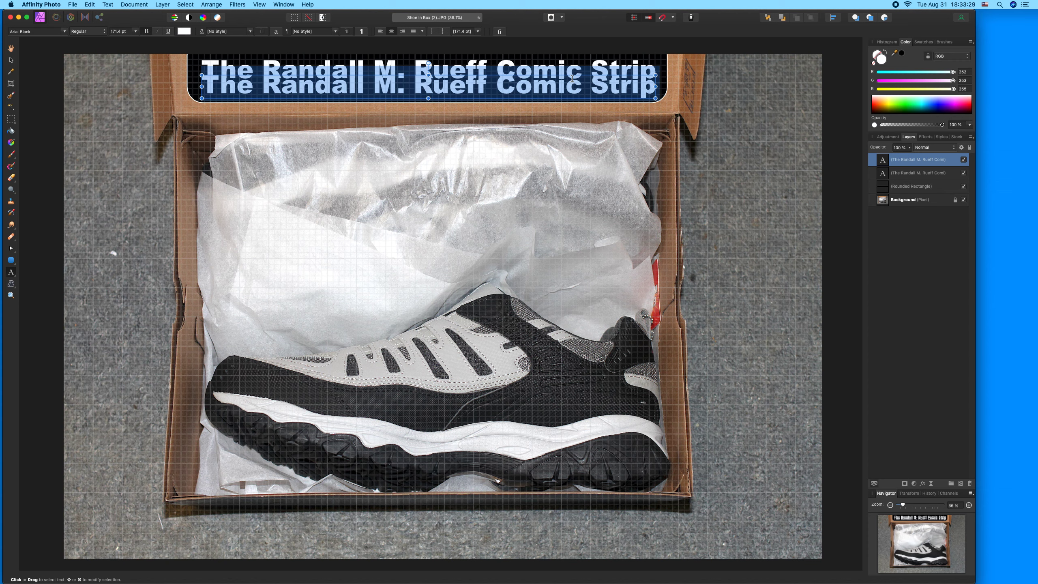
{"action": "key", "text": "BackSpace"}
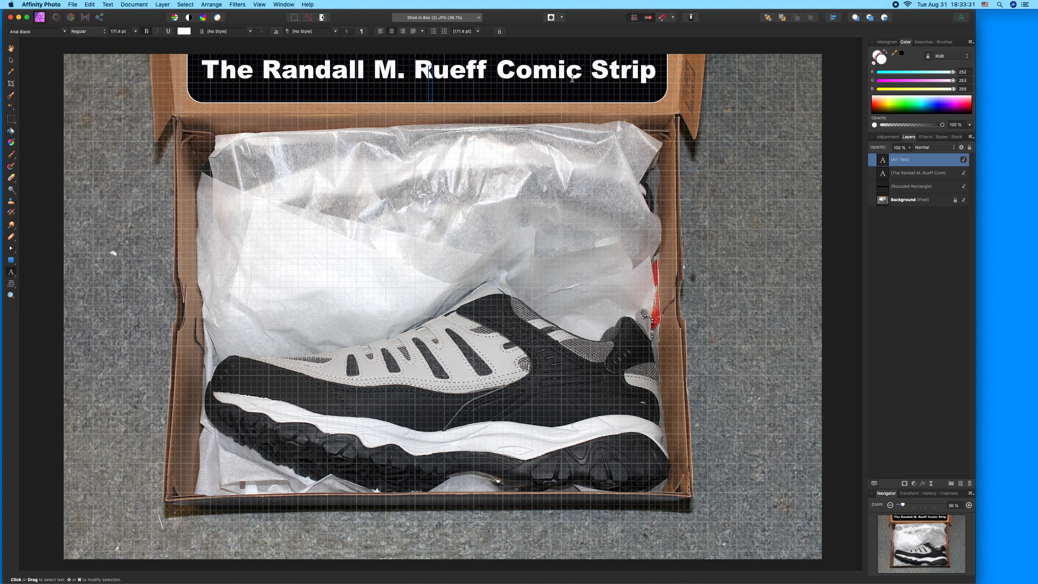
{"action": "type", "text": "© 8-31"}
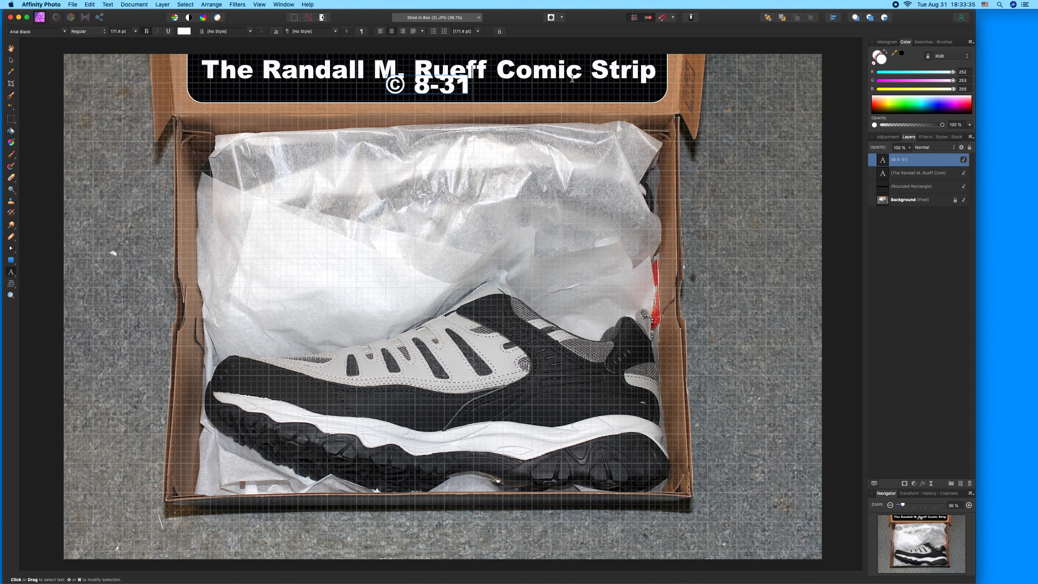
{"action": "type", "text": "-2021 A."}
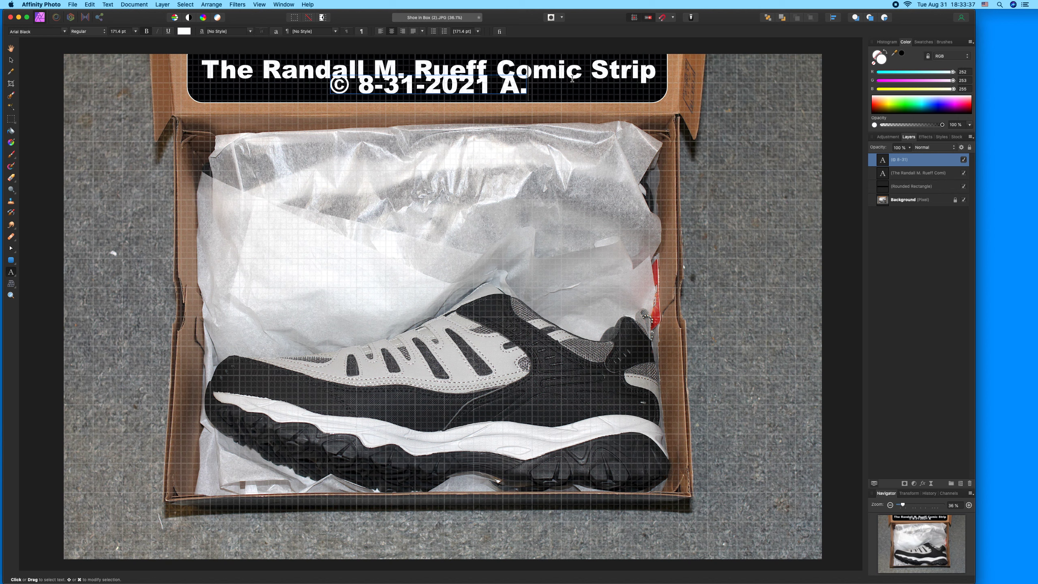
{"action": "type", "text": "D. RandallM"}
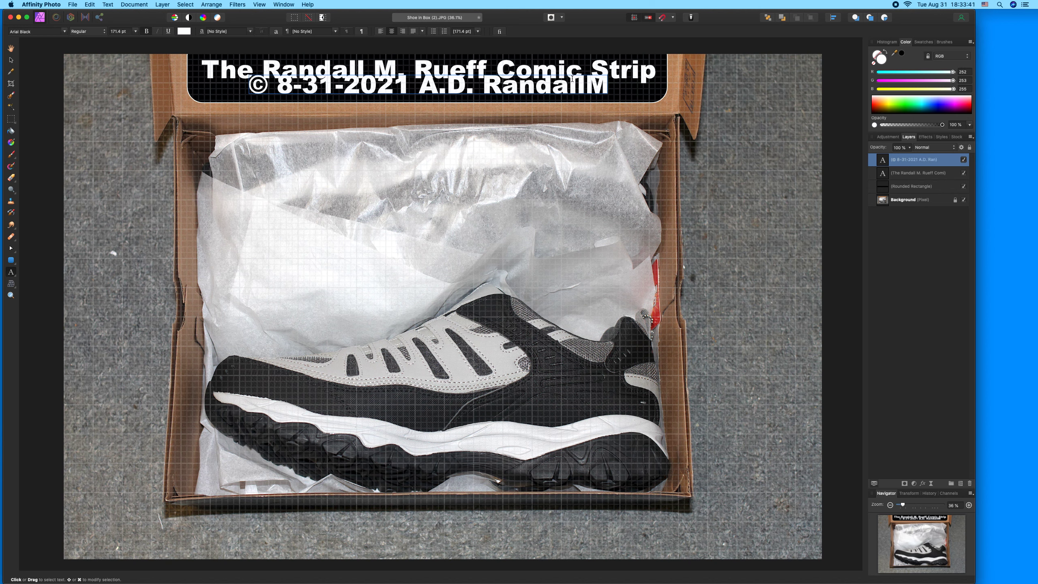
{"action": "key", "text": "BackSpace"}
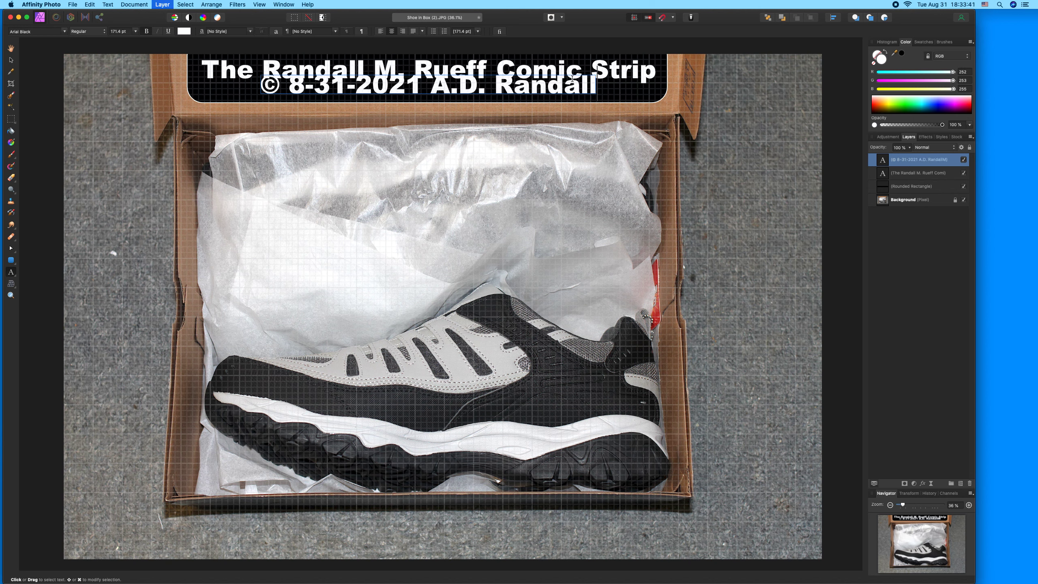
{"action": "type", "text": "M. Rueff"}
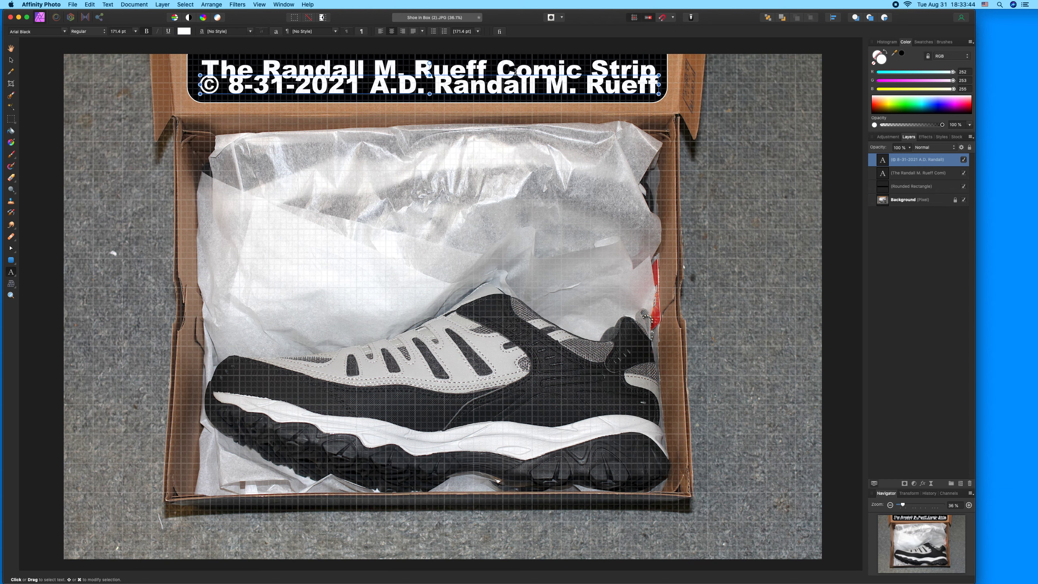
{"action": "key", "text": "Escape"}
Scale the copyright line down to about 114 pt so it fits beneath the title inside the banner
{"action": "left_click", "coordinate": [13, 60]}
{"action": "left_click_drag", "start_coordinate": [200, 94], "coordinate": [265, 101]}
{"action": "left_click_drag", "start_coordinate": [658, 93], "coordinate": [396, 100]}
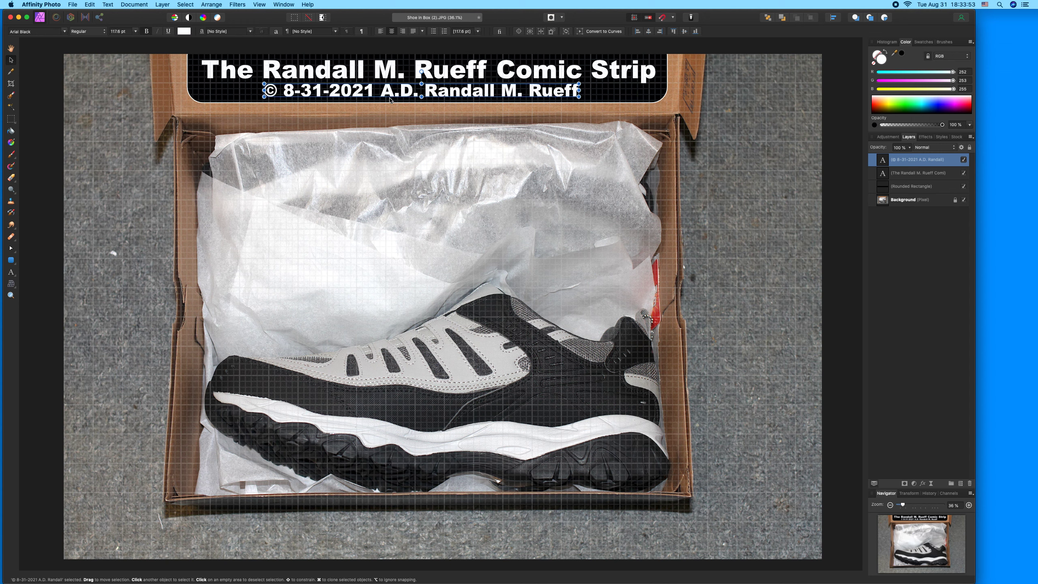
{"action": "left_click_drag", "start_coordinate": [265, 98], "coordinate": [269, 99]}
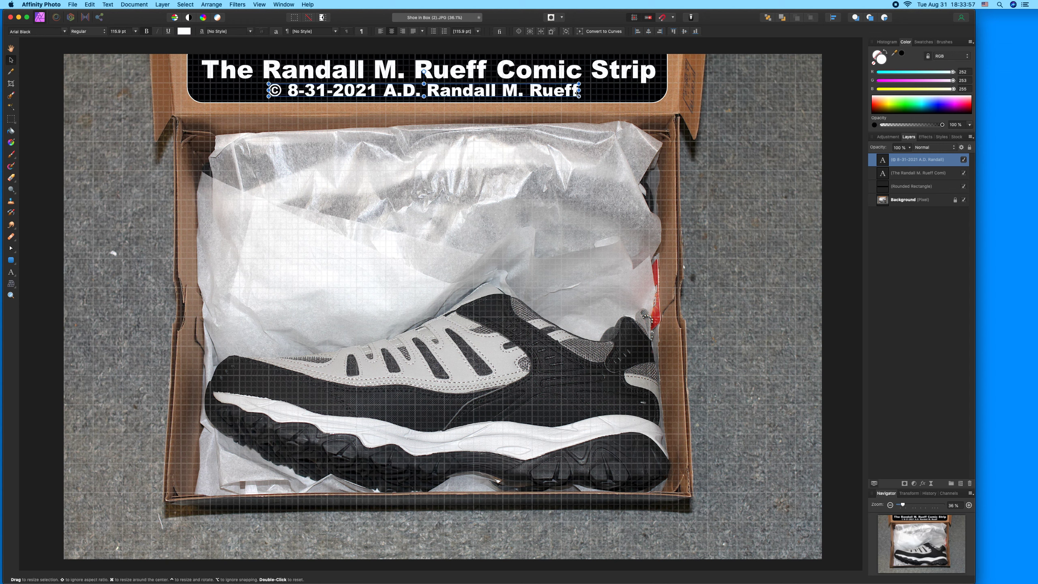
{"action": "left_click_drag", "start_coordinate": [579, 94], "coordinate": [568, 91]}
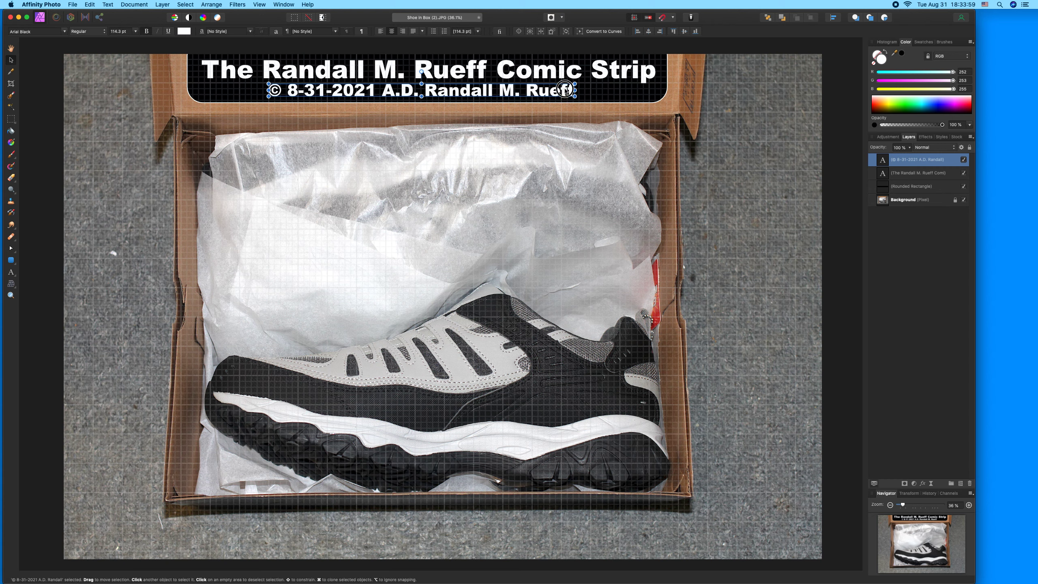
Nudge the title and the copyright line into centred positions within the black banner
{"action": "left_click", "coordinate": [564, 74]}
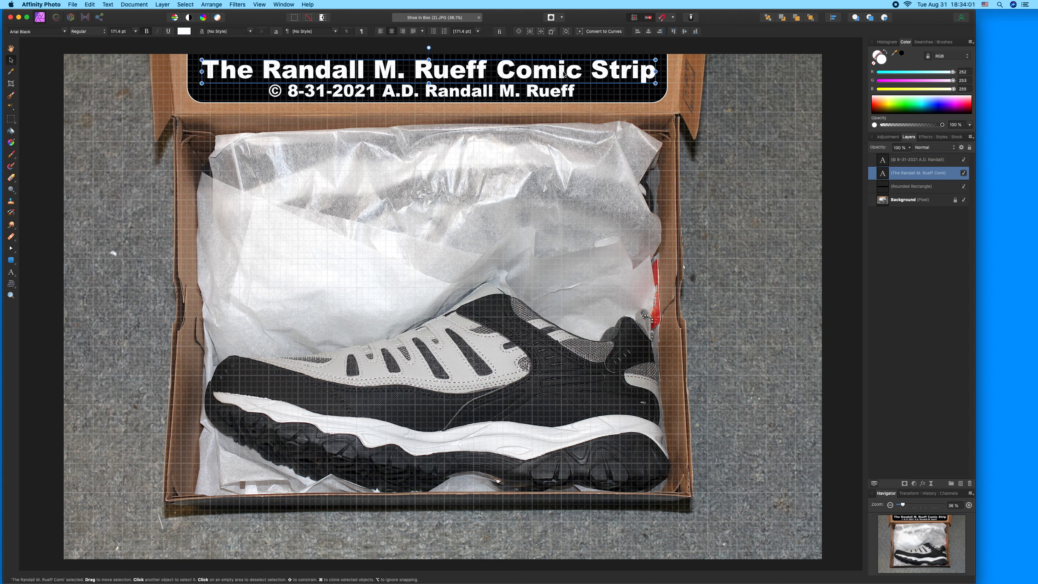
{"action": "left_click", "coordinate": [547, 91]}
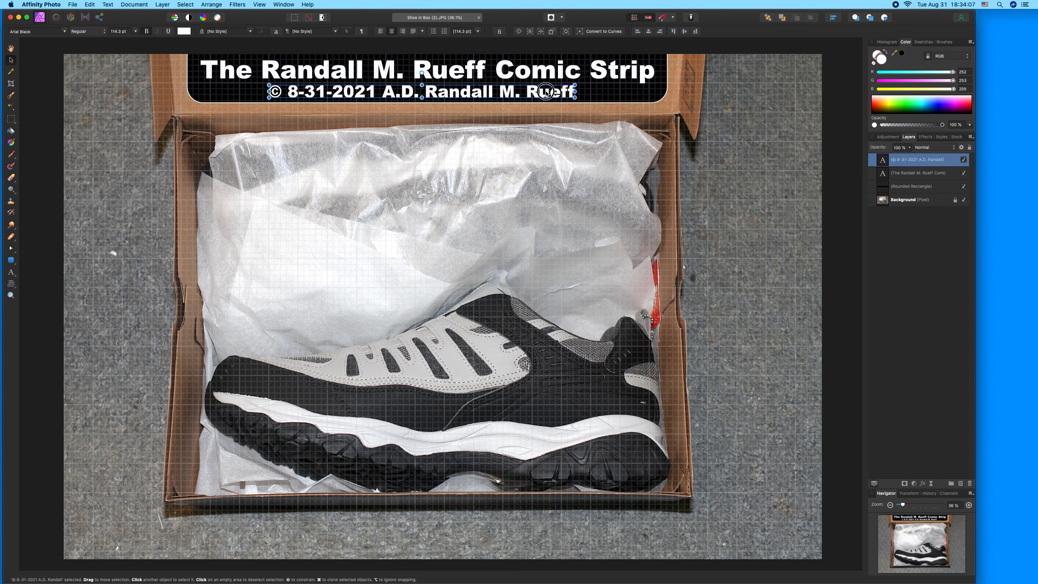
{"action": "left_click_drag", "start_coordinate": [545, 95], "coordinate": [545, 93]}
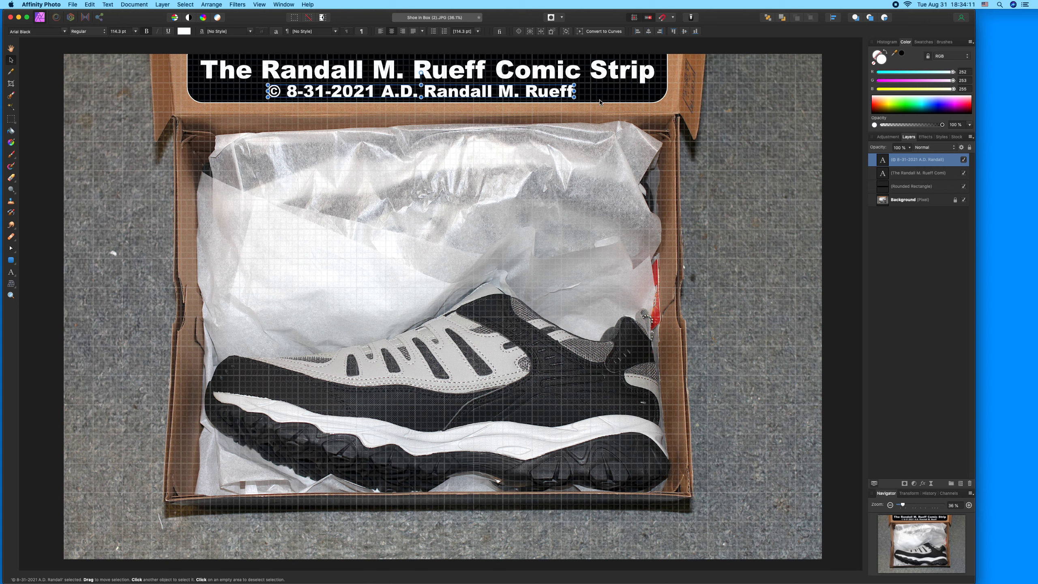
{"action": "left_click", "coordinate": [740, 129]}
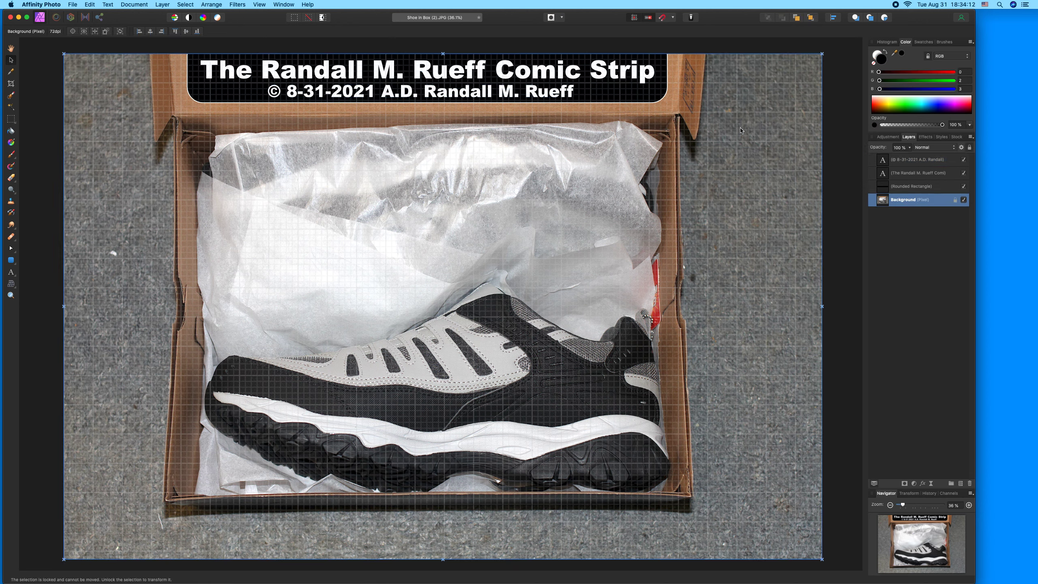
Nudge the copyright line and the comic strip title slightly to refine their placement within the black banner
{"action": "left_click", "coordinate": [502, 93]}
{"action": "key", "text": "Left"}
{"action": "key", "text": "Left"}
{"action": "left_click", "coordinate": [484, 68]}
{"action": "left_click_drag", "start_coordinate": [483, 67], "coordinate": [484, 68]}
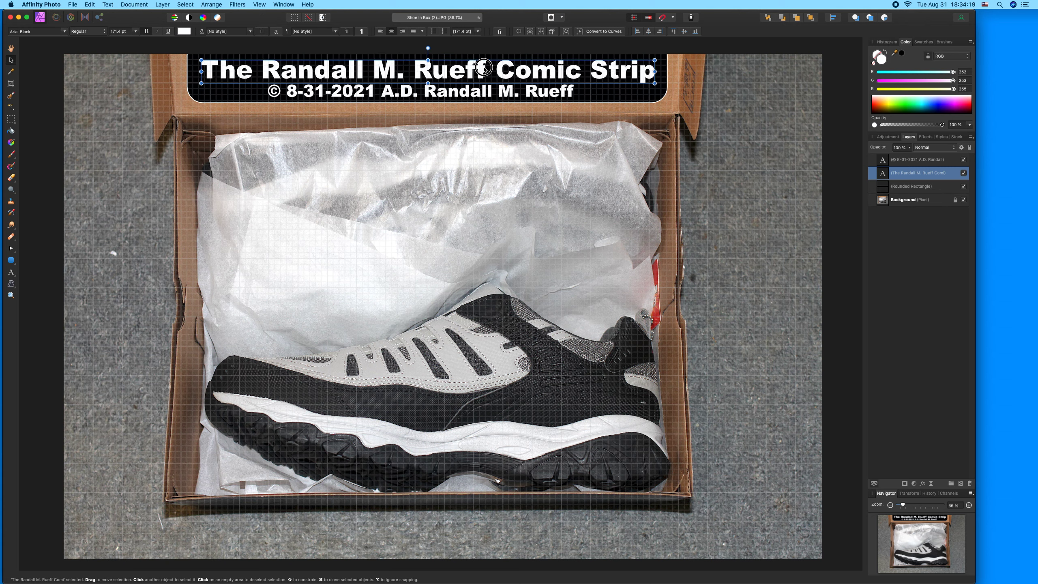
{"action": "left_click", "coordinate": [139, 151]}
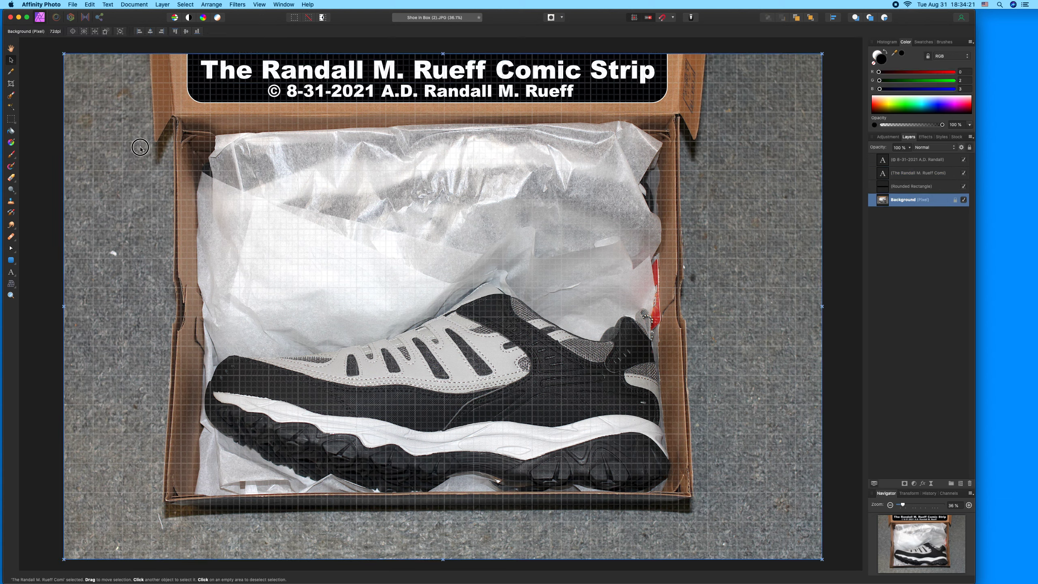
{"action": "left_click", "coordinate": [343, 70]}
{"action": "left_click_drag", "start_coordinate": [343, 71], "coordinate": [343, 72]}
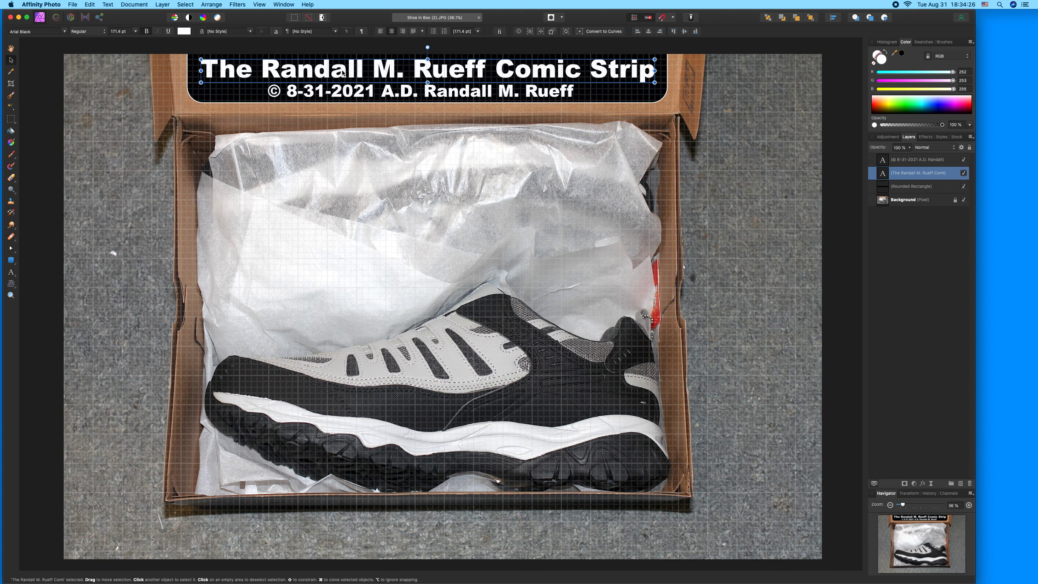
{"action": "left_click", "coordinate": [100, 113]}
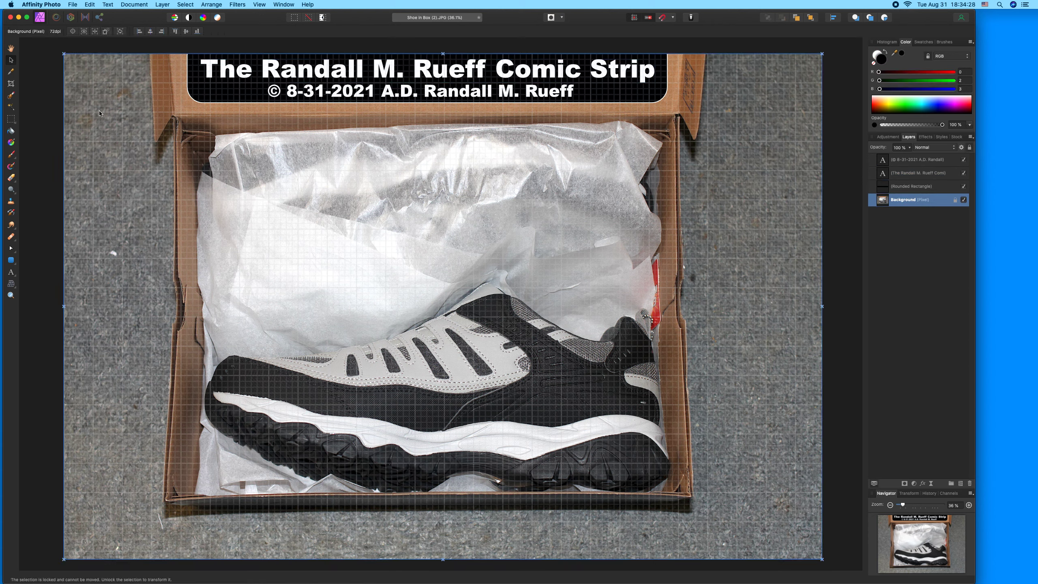
Scale the title to 172 pt and extend the banner's lower edge slightly, shifting the copyright line down a little
{"action": "left_click", "coordinate": [208, 80]}
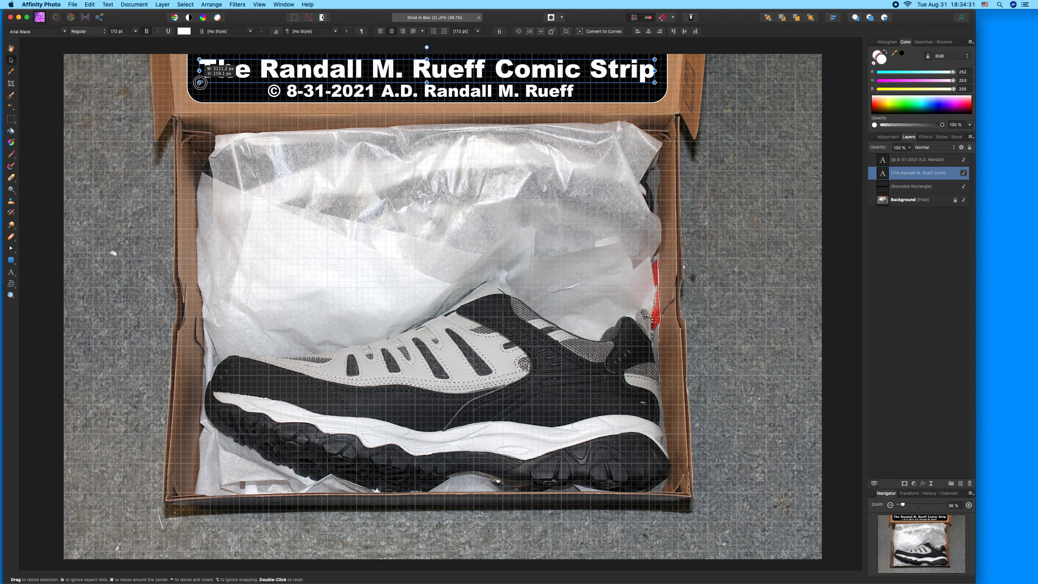
{"action": "left_click", "coordinate": [331, 91]}
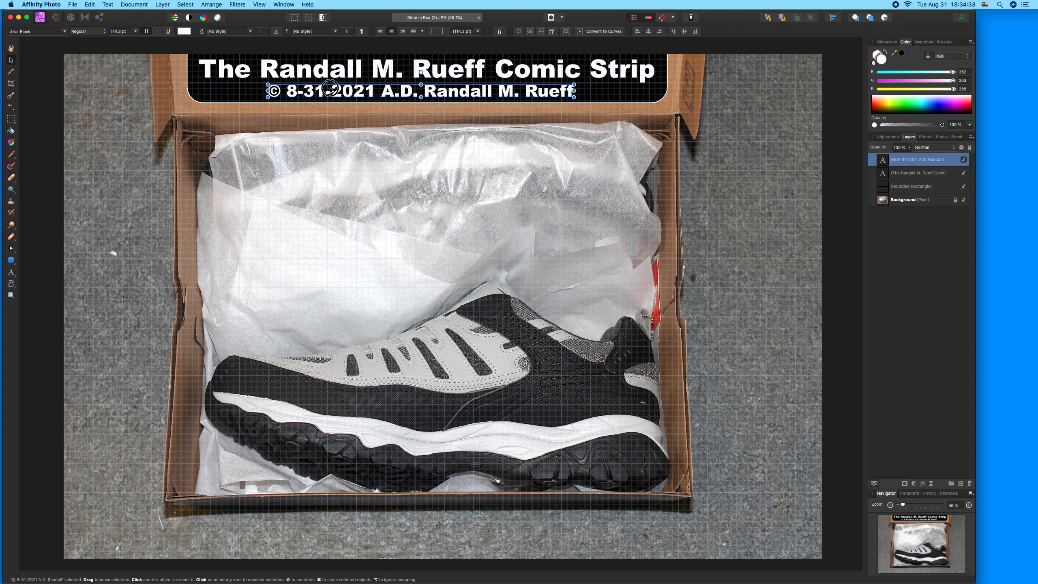
{"action": "left_click", "coordinate": [334, 103]}
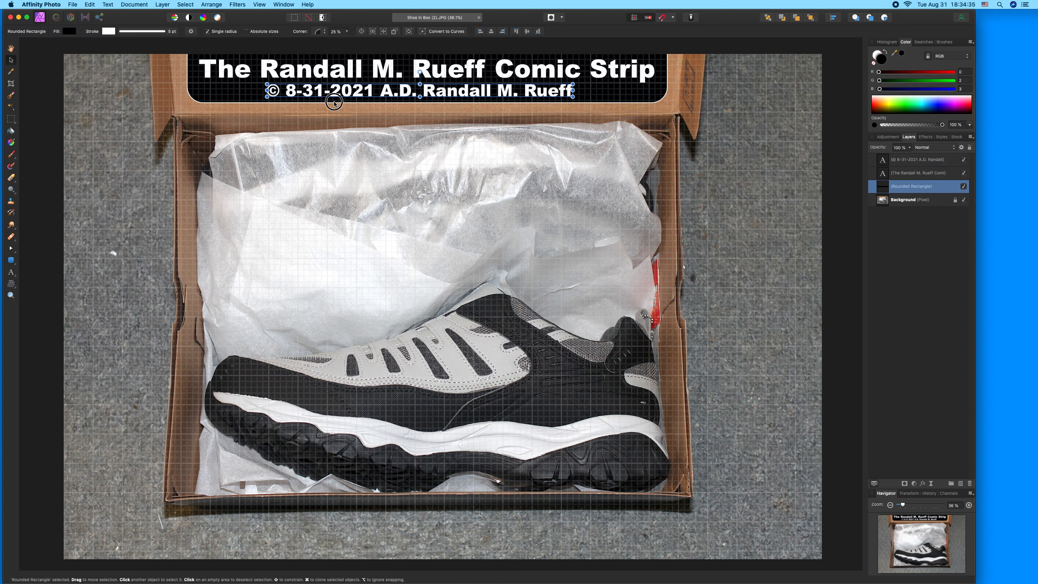
{"action": "mouse_move", "coordinate": [429, 103]}
{"action": "left_mouse_down"}
{"action": "mouse_move", "coordinate": [428, 113]}
{"action": "mouse_move", "coordinate": [414, 97]}
{"action": "left_mouse_up"}
{"action": "left_click", "coordinate": [416, 97]}
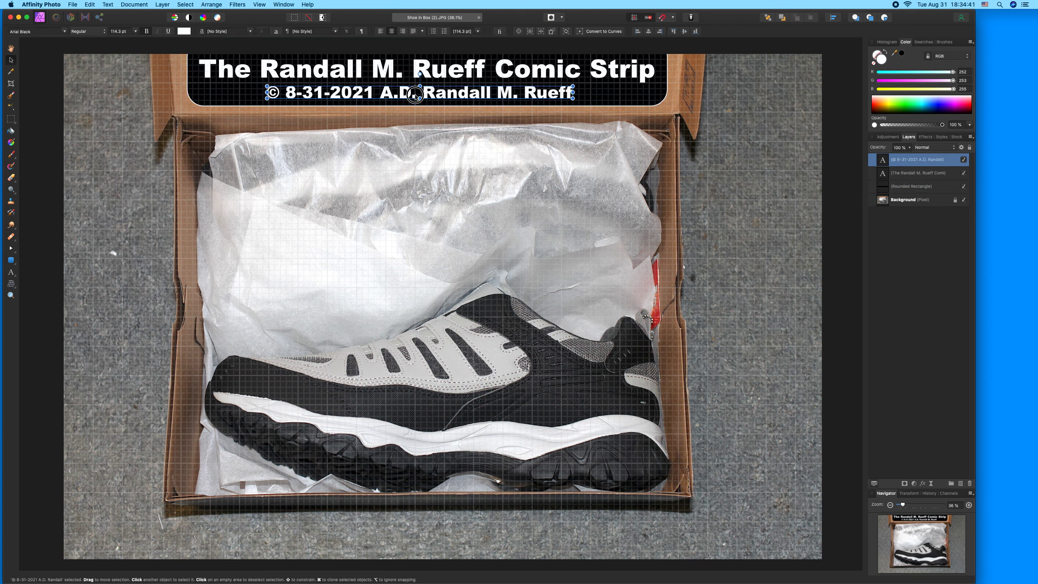
Re-centre the title and the copyright line within the enlarged banner and clear the selection
{"action": "left_click", "coordinate": [405, 76]}
{"action": "left_click", "coordinate": [406, 76]}
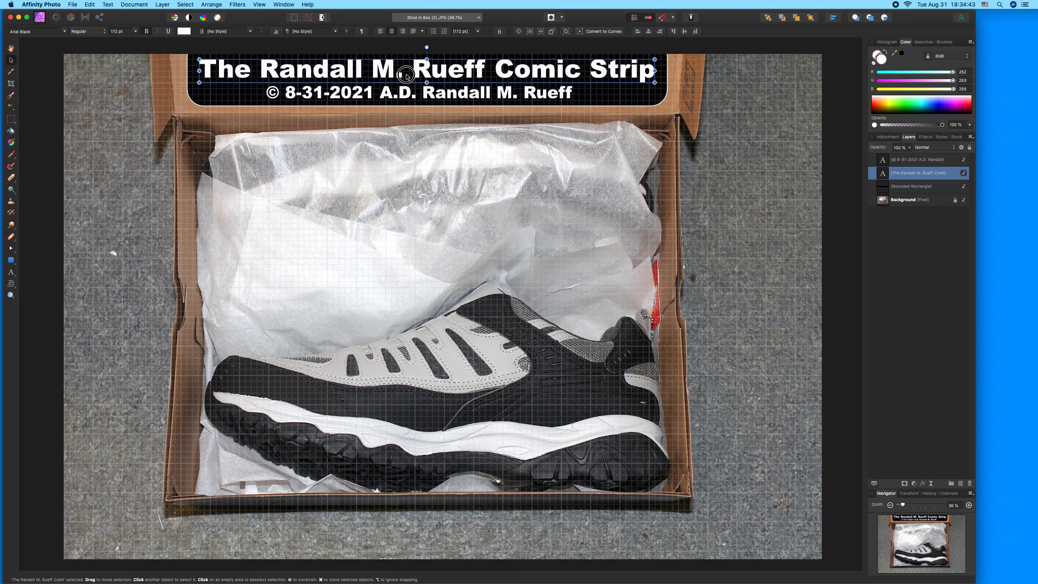
{"action": "left_click_drag", "start_coordinate": [406, 76], "coordinate": [407, 76]}
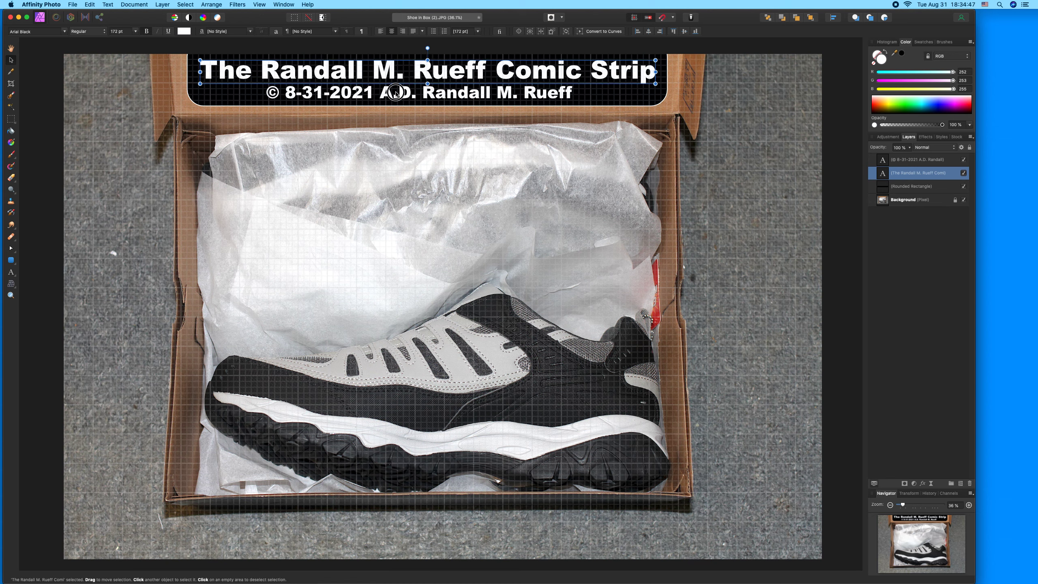
{"action": "left_click", "coordinate": [395, 93]}
{"action": "left_click_drag", "start_coordinate": [395, 93], "coordinate": [396, 92]}
{"action": "left_click", "coordinate": [105, 132]}
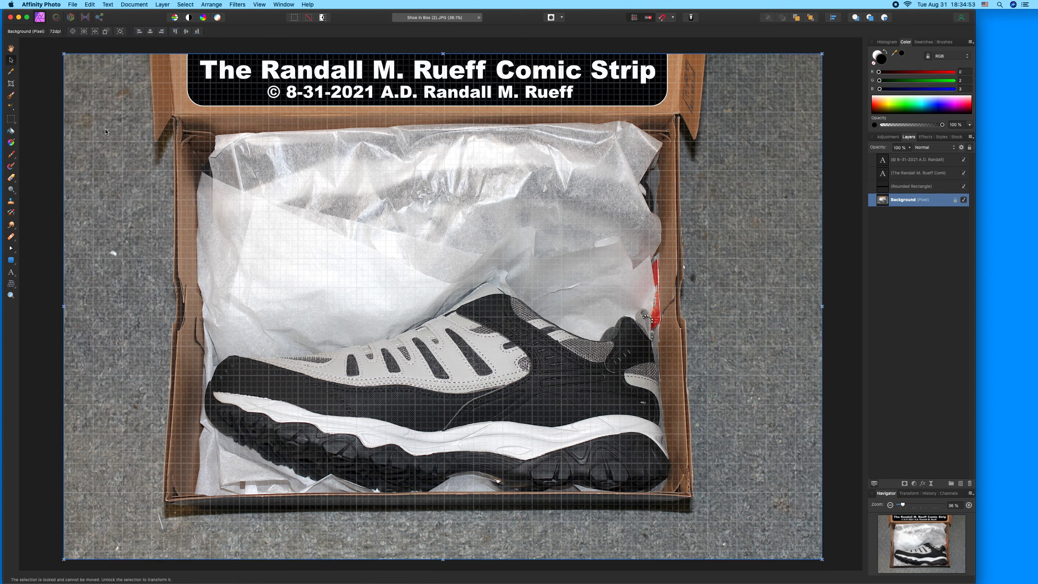
{"action": "left_click", "coordinate": [343, 91]}
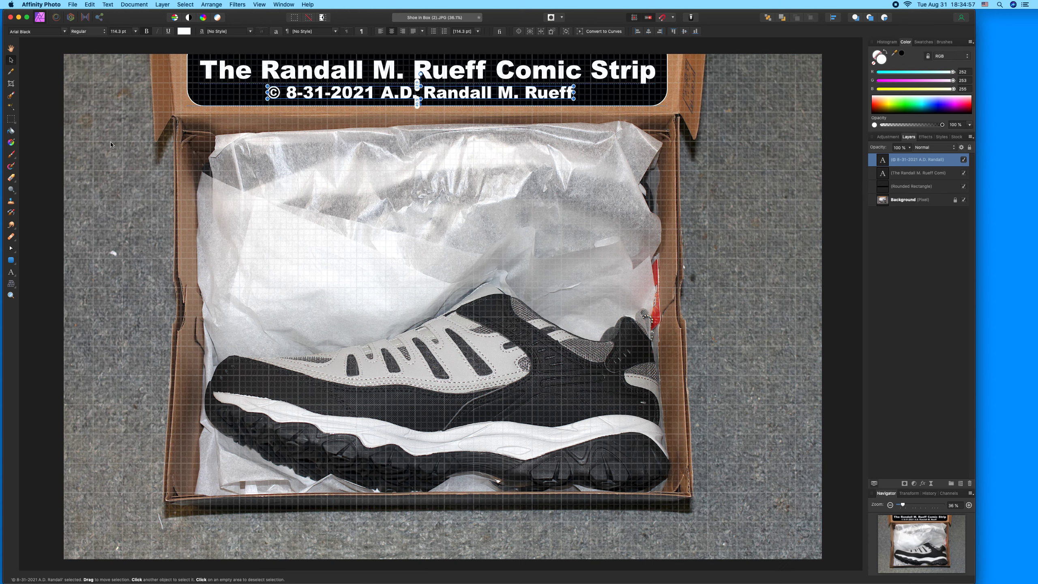
{"action": "left_click", "coordinate": [58, 151]}
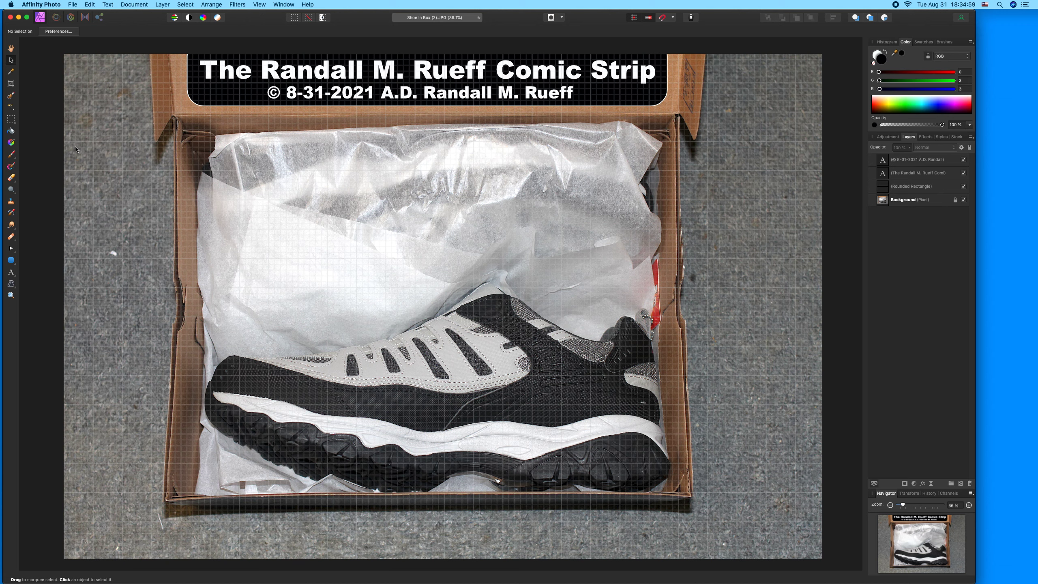
Save the document flattened to pixels and close it
{"action": "key", "text": "super+s"}
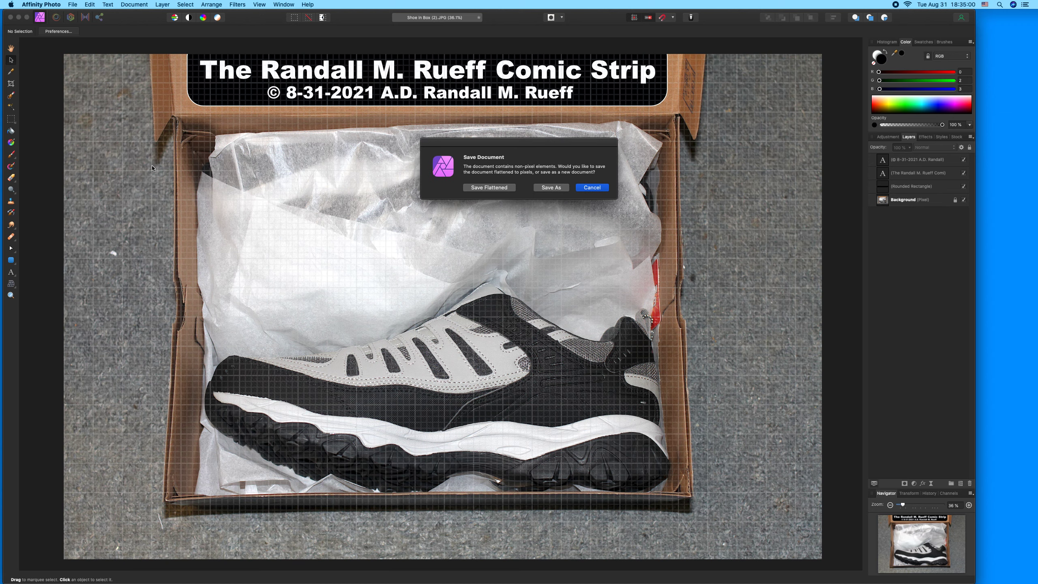
{"action": "left_click", "coordinate": [478, 187]}
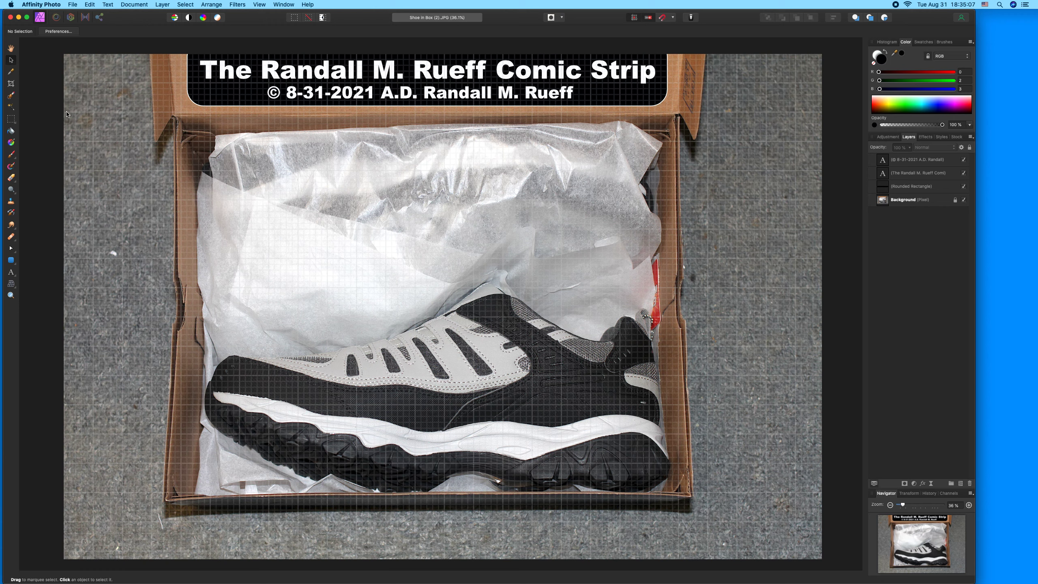
{"action": "left_click", "coordinate": [11, 84]}
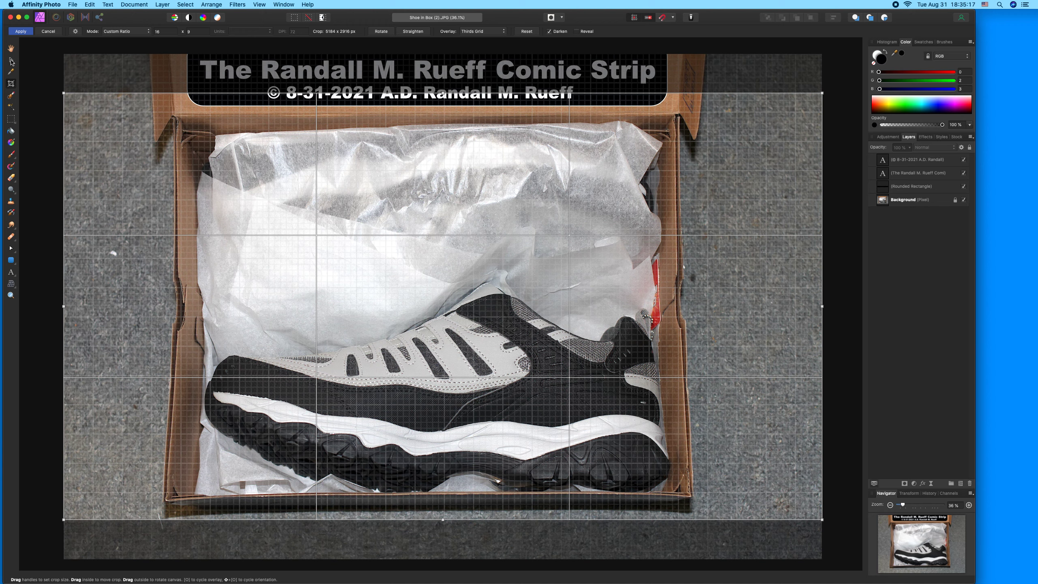
{"action": "left_click", "coordinate": [11, 61]}
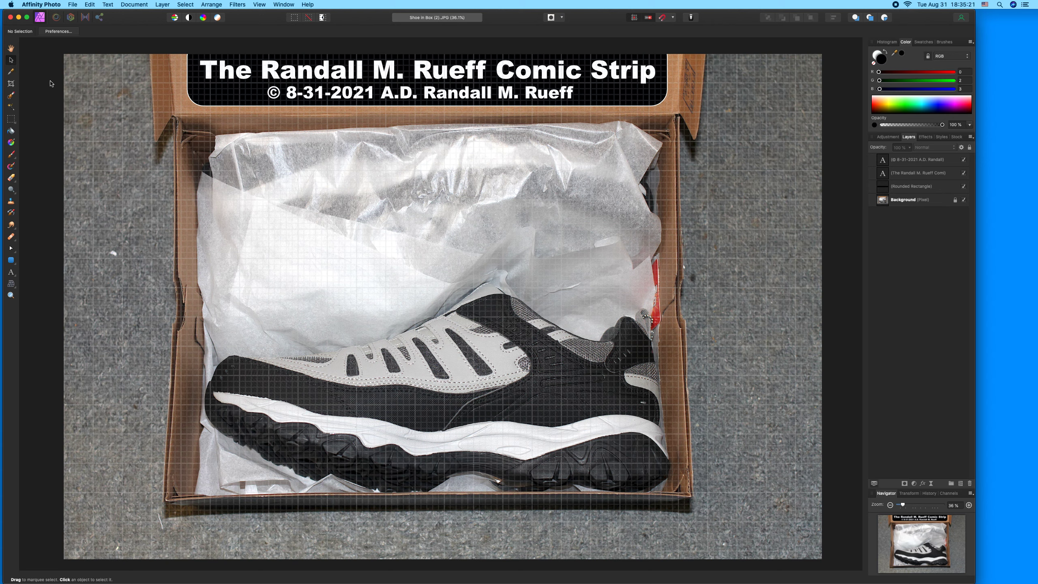
{"action": "left_click", "coordinate": [11, 17]}
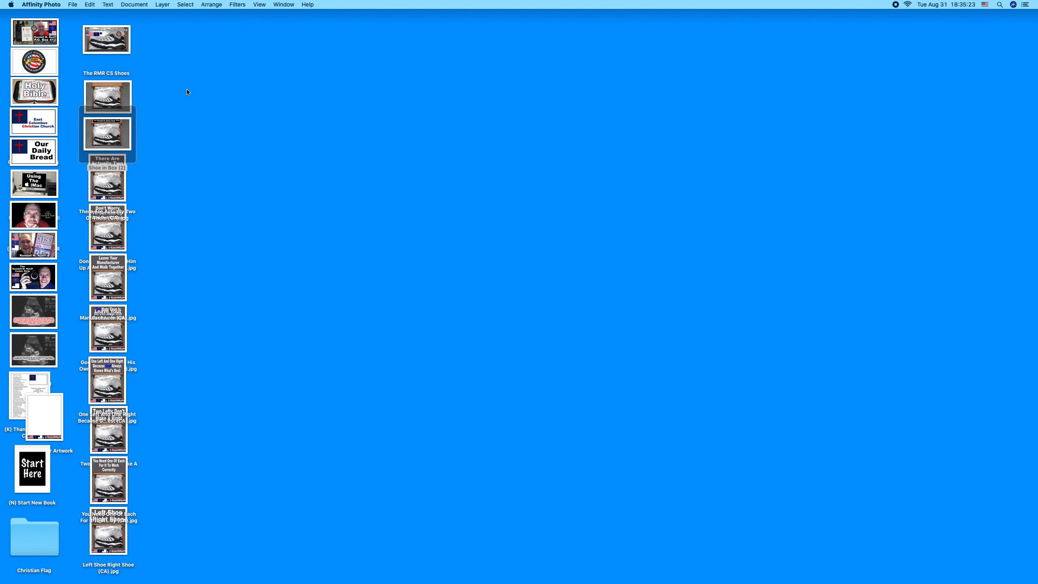
Shift the column of (CA) comic images slightly down the desktop and move the topmost shoe picture slightly up
{"action": "left_click", "coordinate": [179, 128]}
{"action": "left_click_drag", "start_coordinate": [171, 183], "coordinate": [92, 537]}
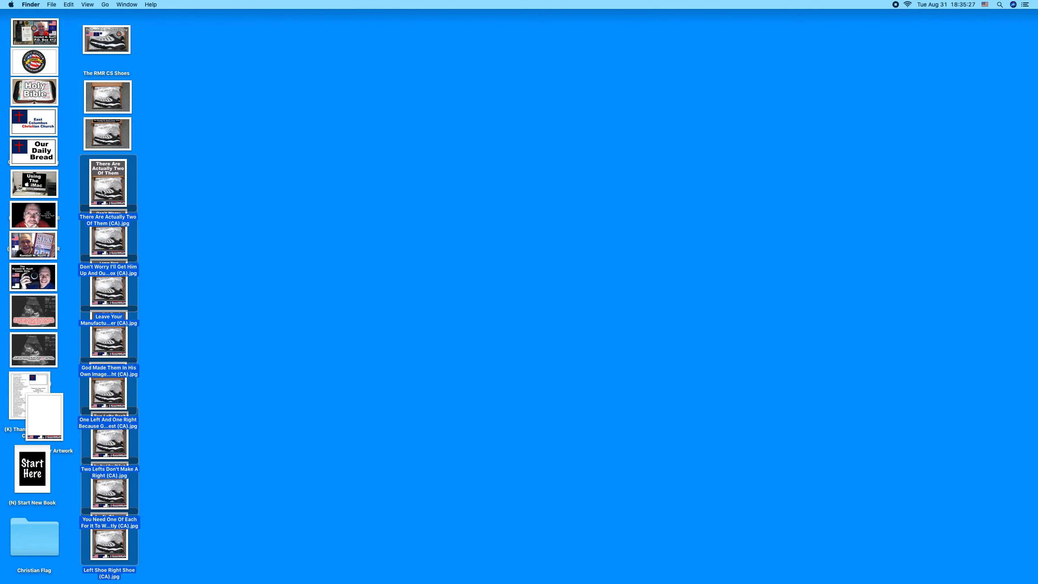
{"action": "left_click_drag", "start_coordinate": [118, 32], "coordinate": [118, 23]}
Lock the desktop files Shoe in Box (1) and Shoe in Box (2) through their shared file info
{"action": "left_click_drag", "start_coordinate": [168, 106], "coordinate": [117, 95]}
{"action": "left_click", "coordinate": [153, 138]}
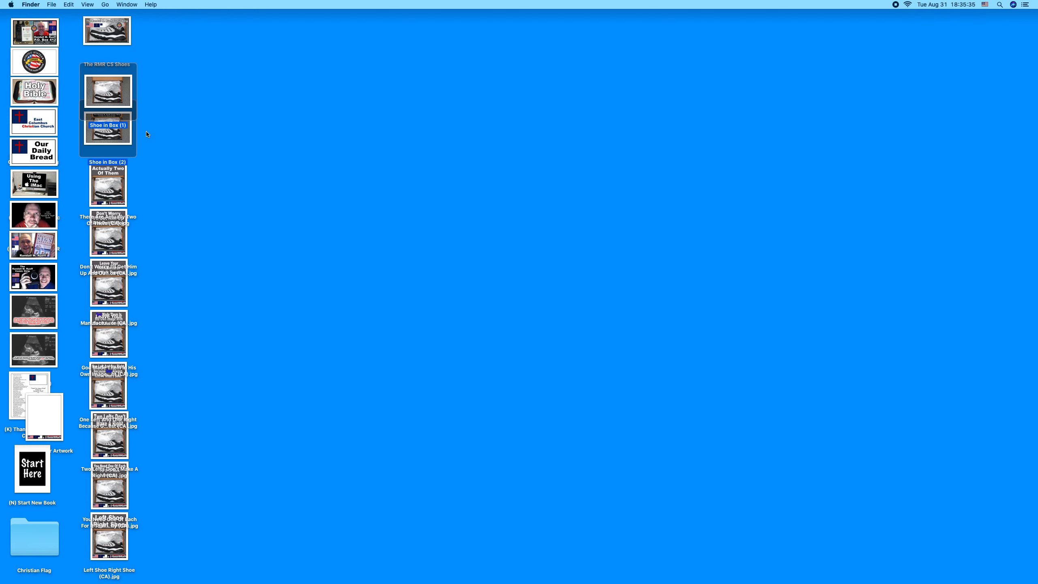
{"action": "key", "text": "ctrl+super+i"}
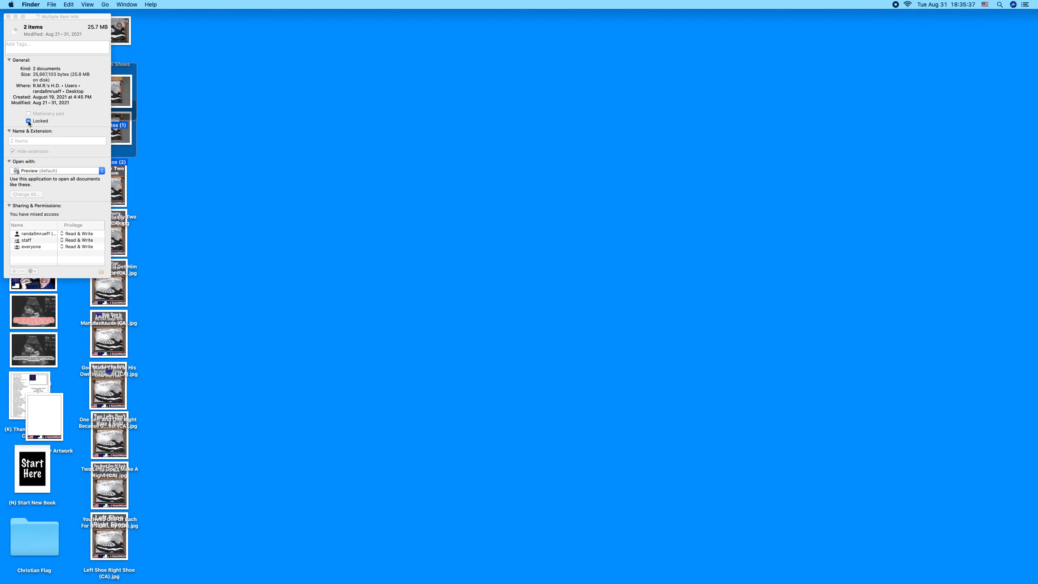
{"action": "left_click", "coordinate": [8, 17]}
{"action": "left_click", "coordinate": [220, 153]}
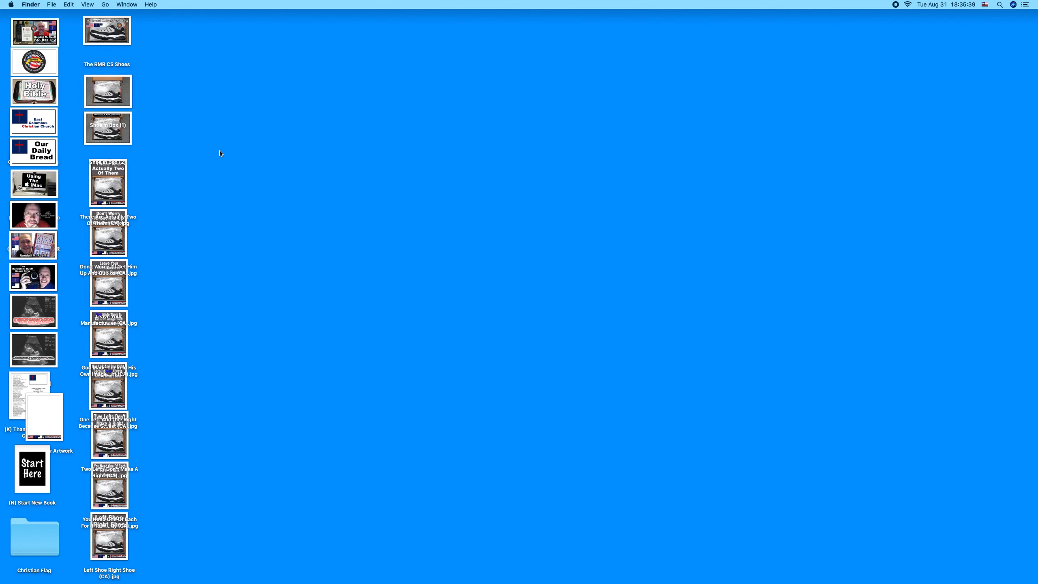
Duplicate Shoe in Box (2) and place the copy at the upper end of a new column on the desktop
{"action": "left_click", "coordinate": [98, 138]}
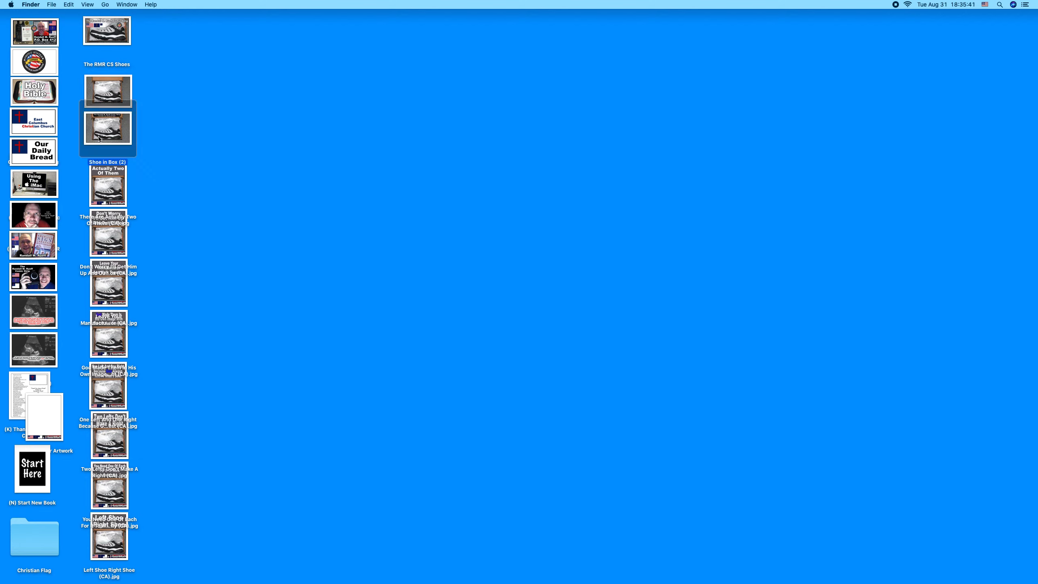
{"action": "key", "text": "super+d"}
{"action": "left_click_drag", "start_coordinate": [135, 150], "coordinate": [189, 38]}
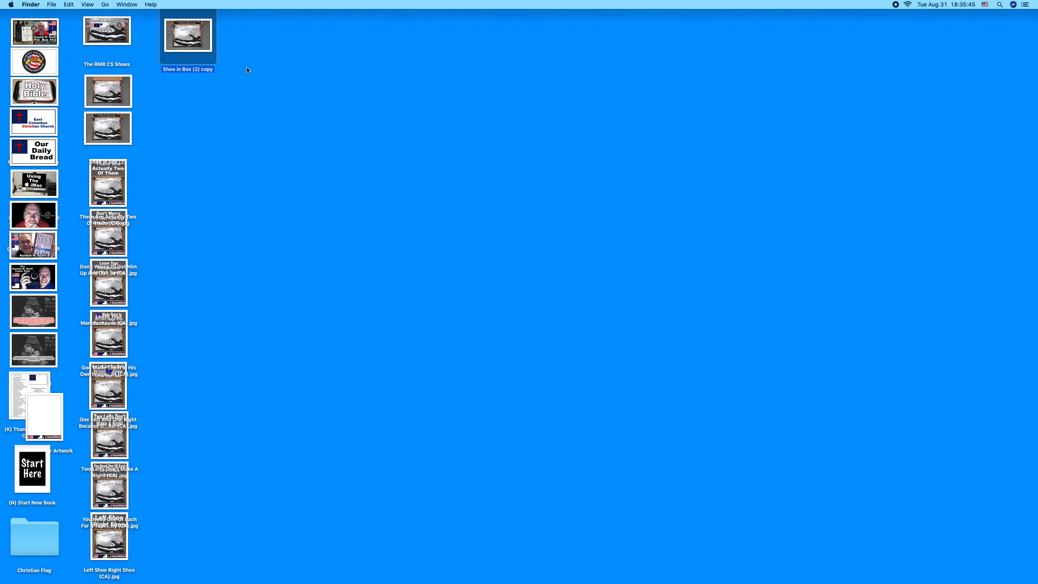
Switch to Affinity Photo and open the desktop file Shoe in Box (2) copy
{"action": "mouse_move", "coordinate": [1037, 234]}
{"action": "left_click", "coordinate": [1013, 215]}
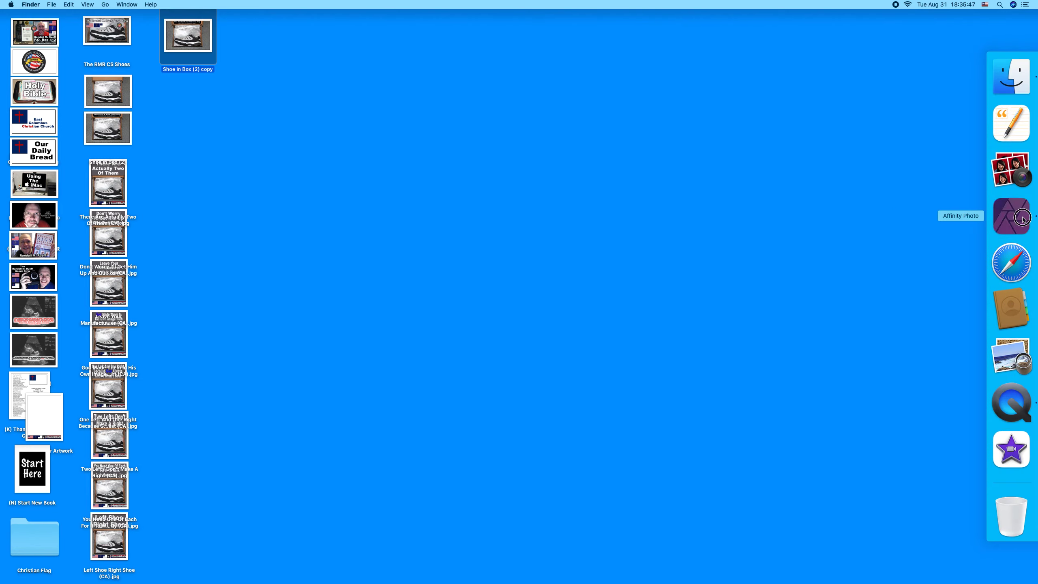
{"action": "left_click", "coordinate": [68, 3]}
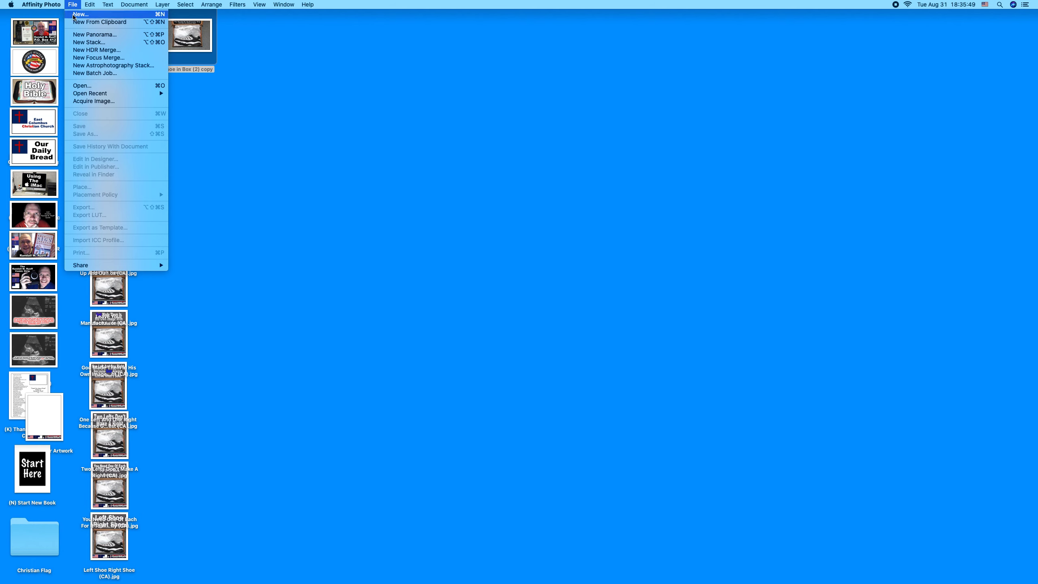
{"action": "left_click", "coordinate": [90, 87]}
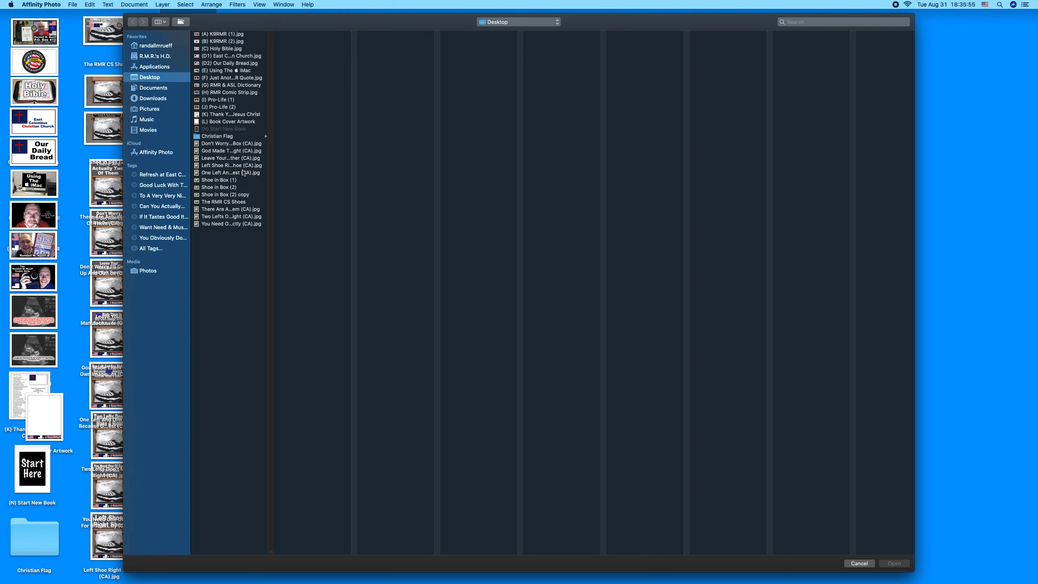
{"action": "double_click", "coordinate": [238, 195]}
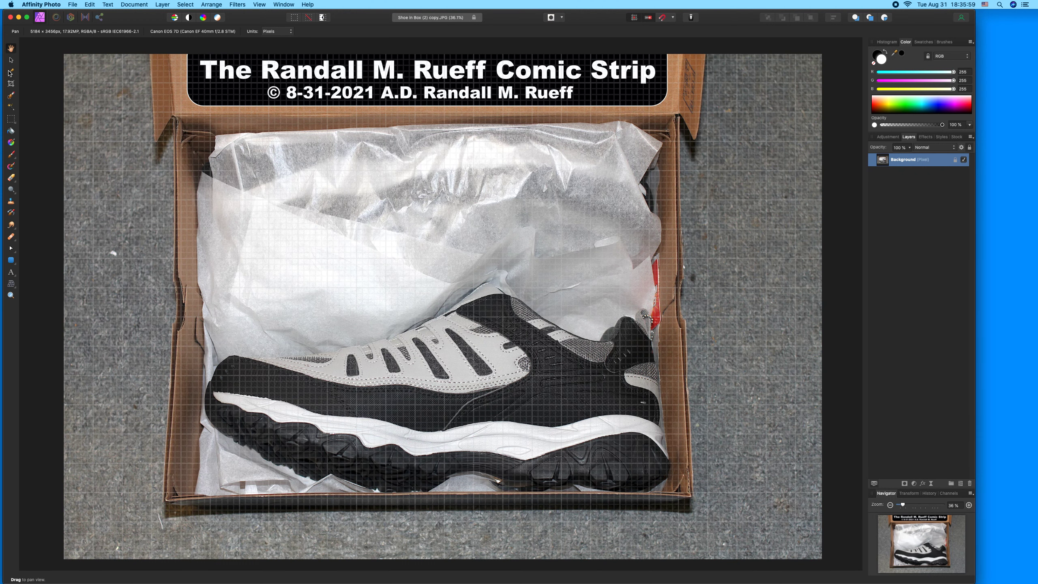
Crop the photo to 4930 × 2773 px around the shoe box, leaving out the title banner, and try to save it
{"action": "left_click", "coordinate": [11, 84]}
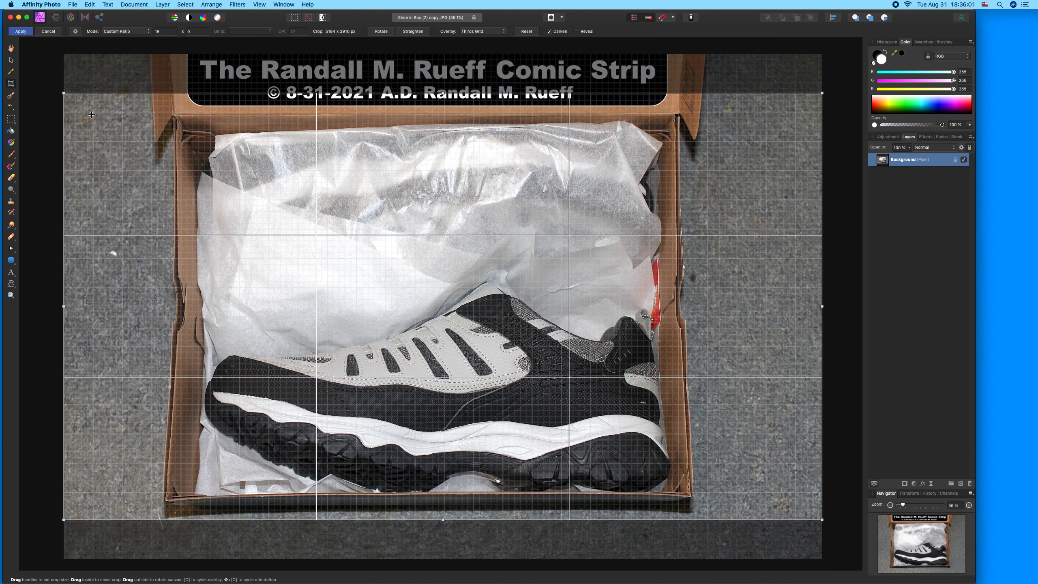
{"action": "left_click_drag", "start_coordinate": [64, 94], "coordinate": [101, 114]}
{"action": "left_click_drag", "start_coordinate": [196, 151], "coordinate": [167, 154]}
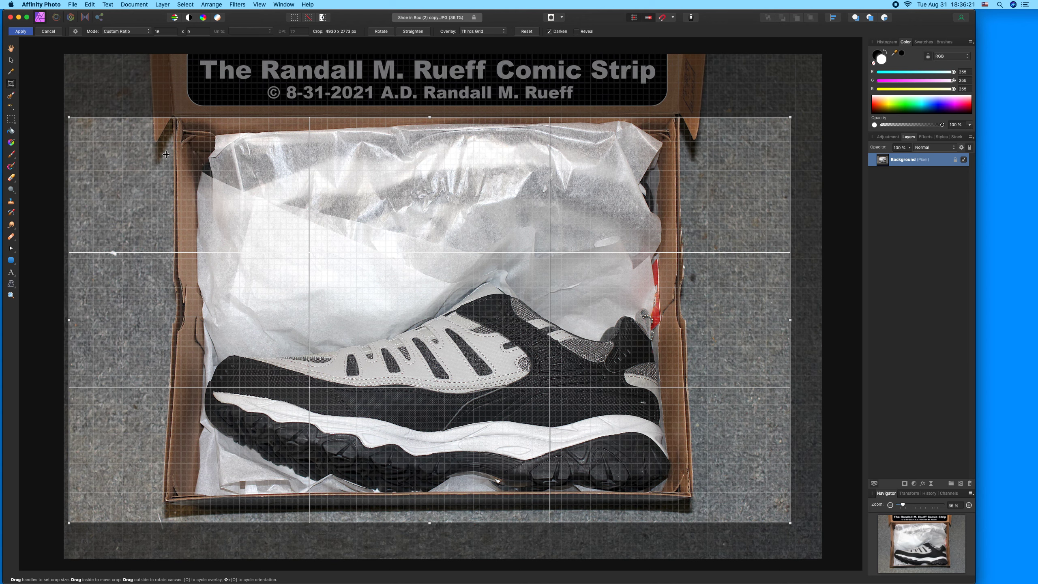
{"action": "key", "text": "h"}
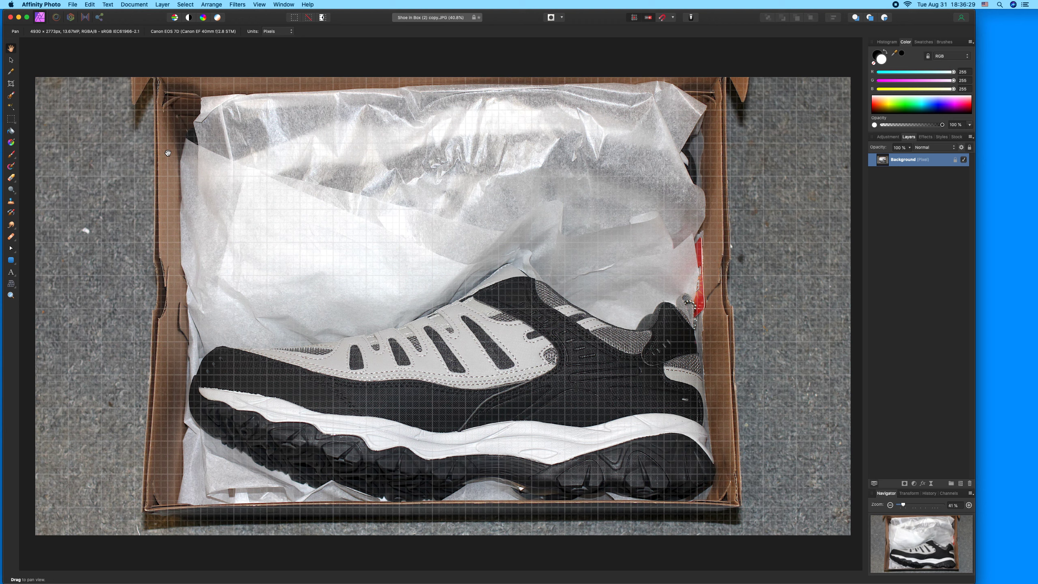
{"action": "key", "text": "super+s"}
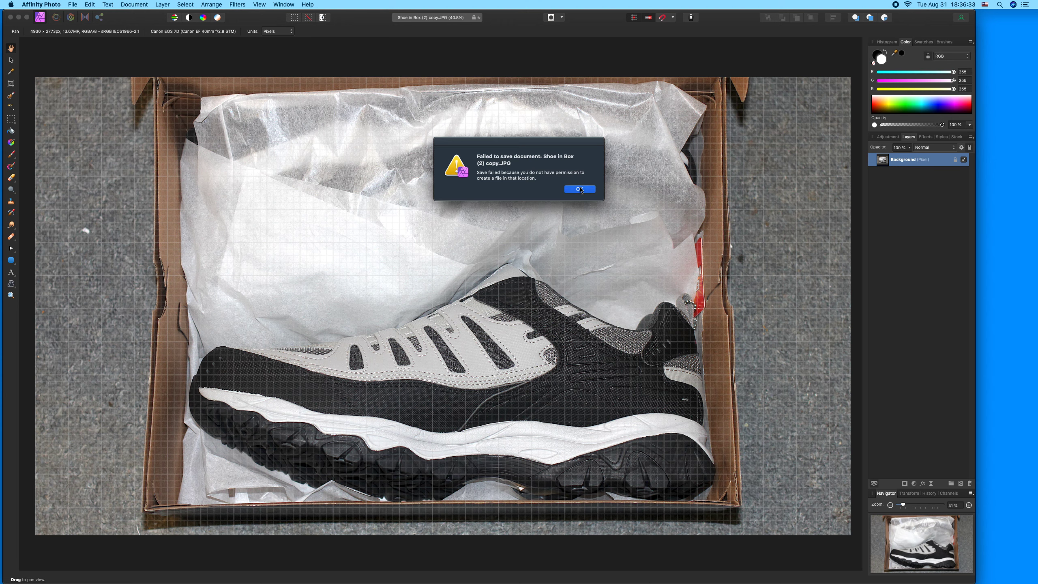
{"action": "left_click", "coordinate": [569, 191]}
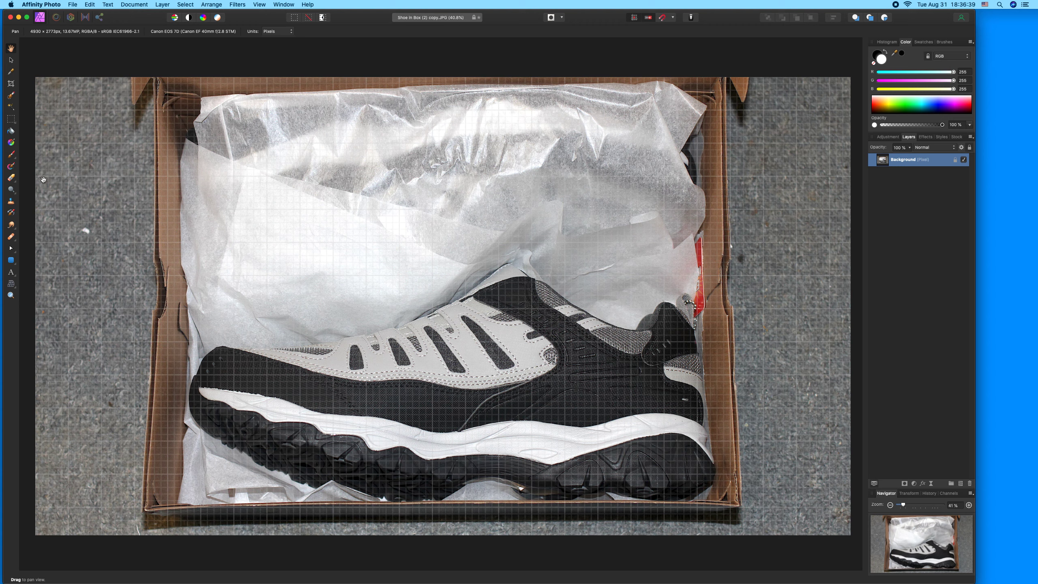
Draw a small white rounded rectangle over the carpet beside the box, overlapping the photo's left edge
{"action": "left_click", "coordinate": [15, 263]}
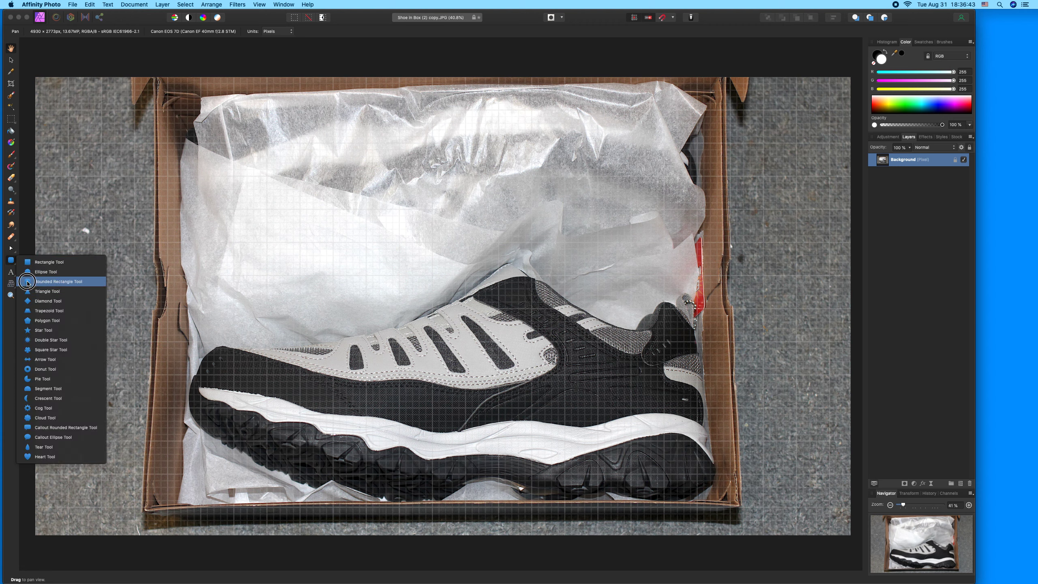
{"action": "left_click", "coordinate": [27, 281]}
{"action": "left_click_drag", "start_coordinate": [22, 247], "coordinate": [143, 302]}
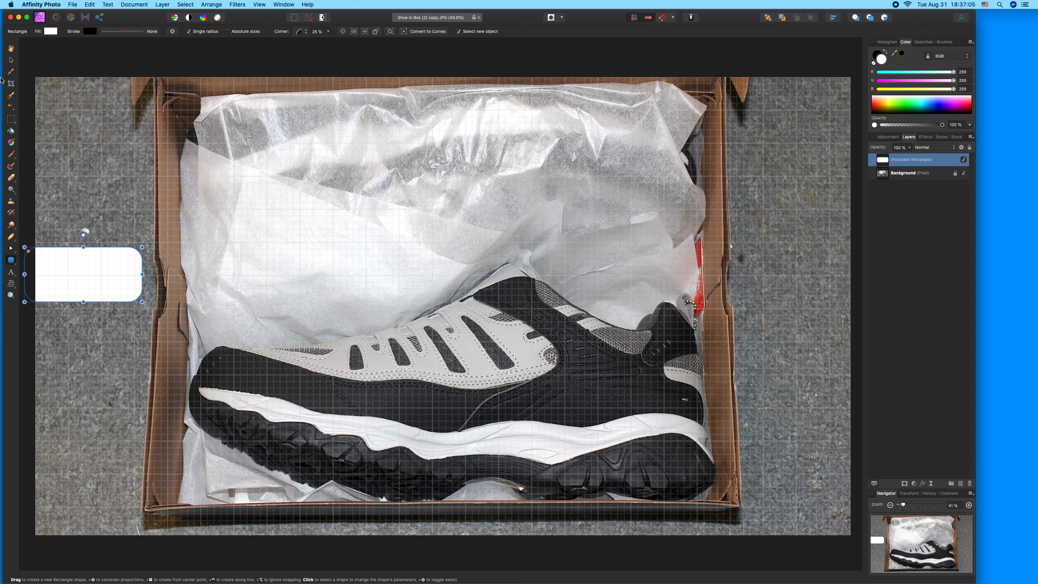
Move and stretch the white rounded rectangle into a wide banner across the photo's upper edge
{"action": "left_click", "coordinate": [11, 59]}
{"action": "left_click_drag", "start_coordinate": [106, 274], "coordinate": [833, 115]}
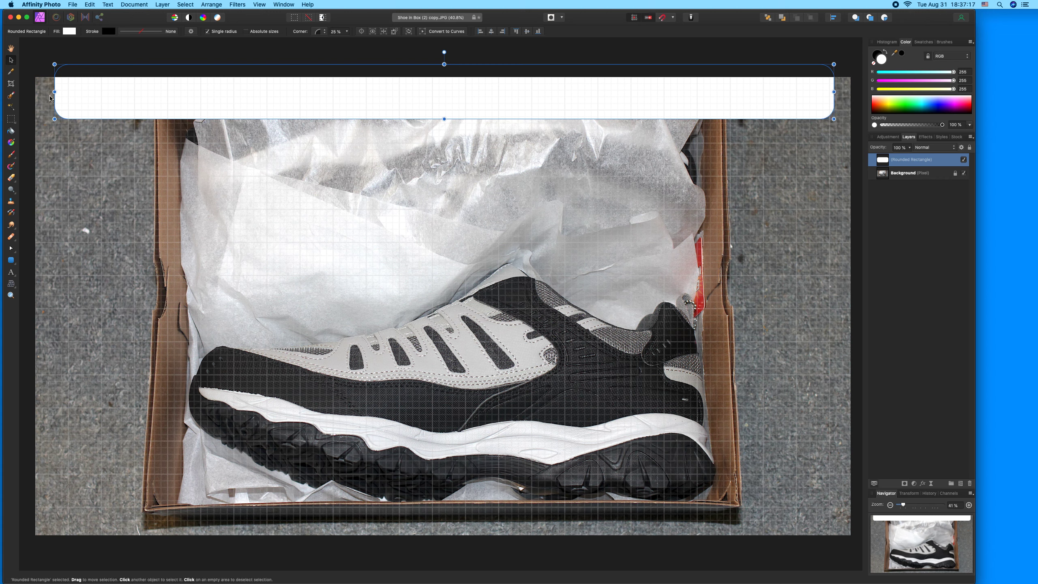
{"action": "left_click_drag", "start_coordinate": [55, 92], "coordinate": [52, 91]}
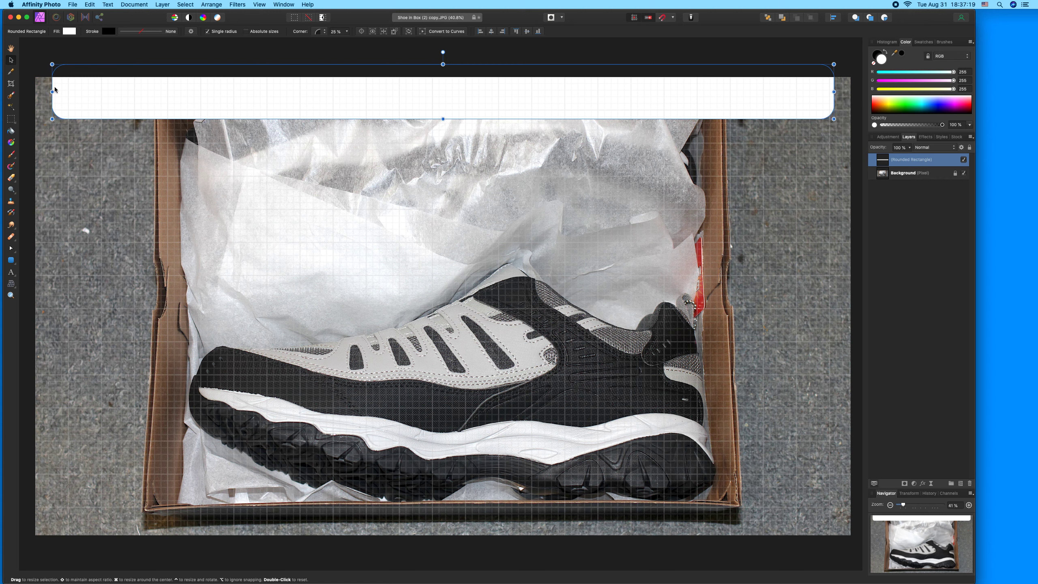
Give the banner a black fill and a white 5 pt stroke, and extend its lower edge slightly downward
{"action": "left_click", "coordinate": [69, 31]}
{"action": "left_click", "coordinate": [120, 125]}
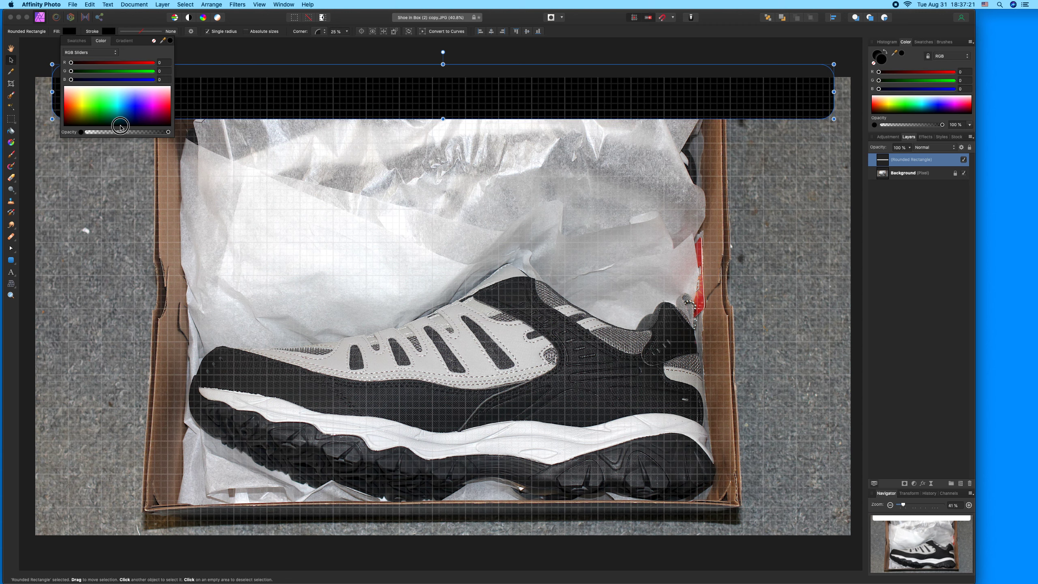
{"action": "left_click", "coordinate": [108, 31]}
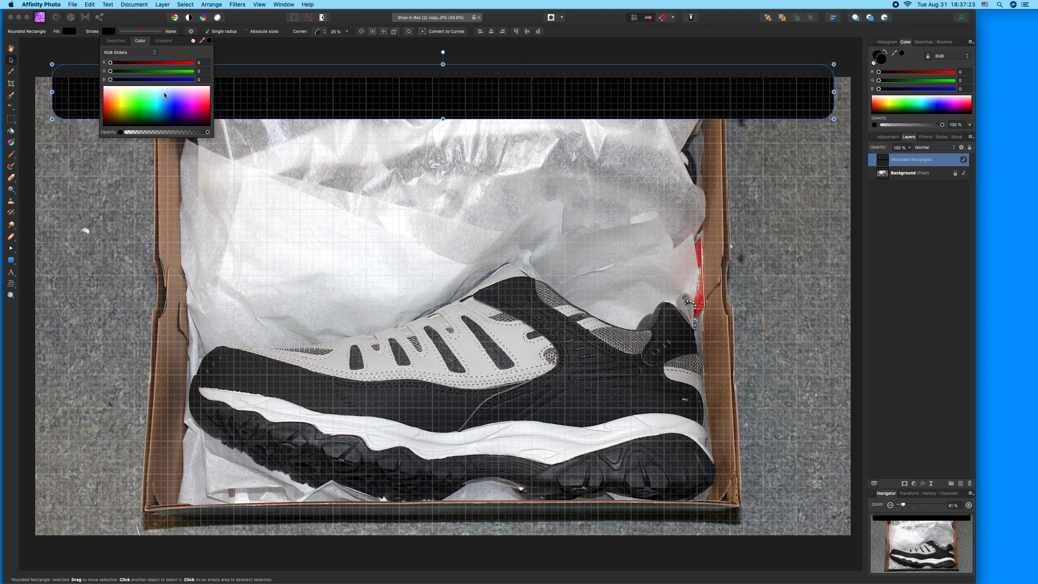
{"action": "left_click", "coordinate": [159, 89]}
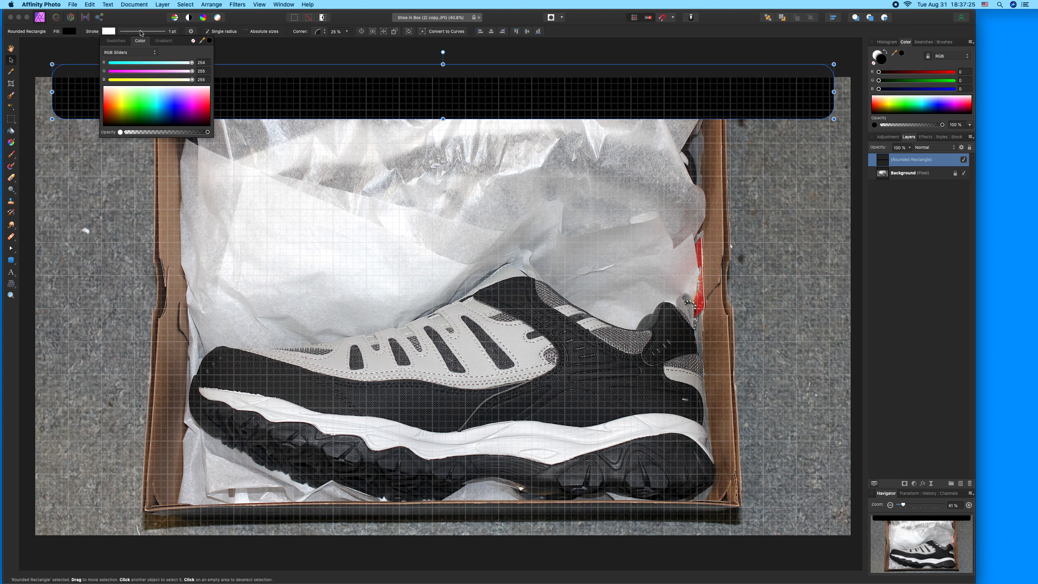
{"action": "left_click", "coordinate": [141, 31]}
{"action": "left_click_drag", "start_coordinate": [130, 59], "coordinate": [133, 58]}
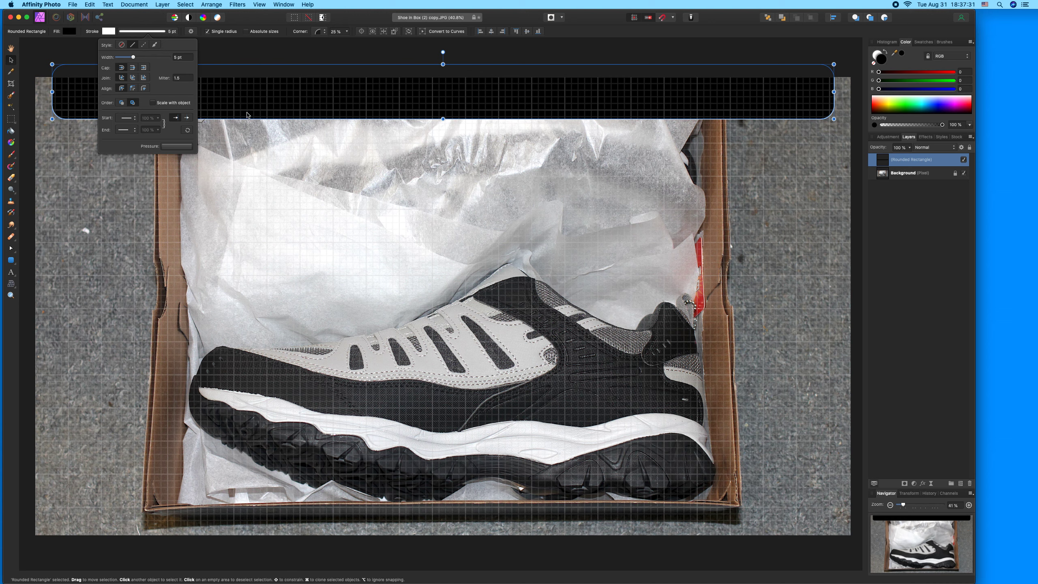
{"action": "mouse_move", "coordinate": [443, 119]}
{"action": "left_mouse_down"}
{"action": "mouse_move", "coordinate": [440, 141]}
{"action": "mouse_move", "coordinate": [436, 132]}
{"action": "left_mouse_up"}
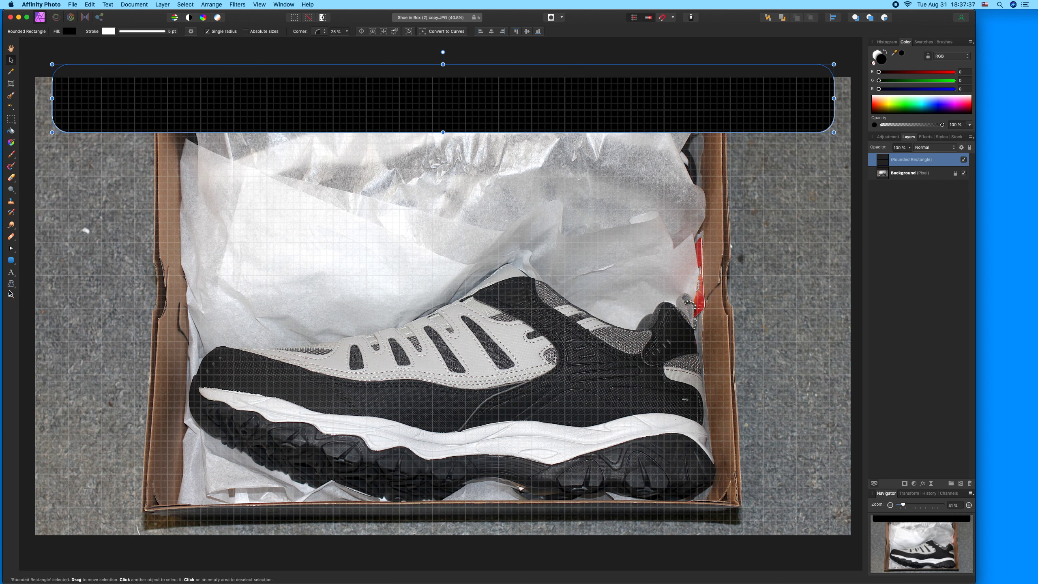
Add a line of art text in the banner with the comic strip title containing the author's full name
{"action": "left_click", "coordinate": [12, 272]}
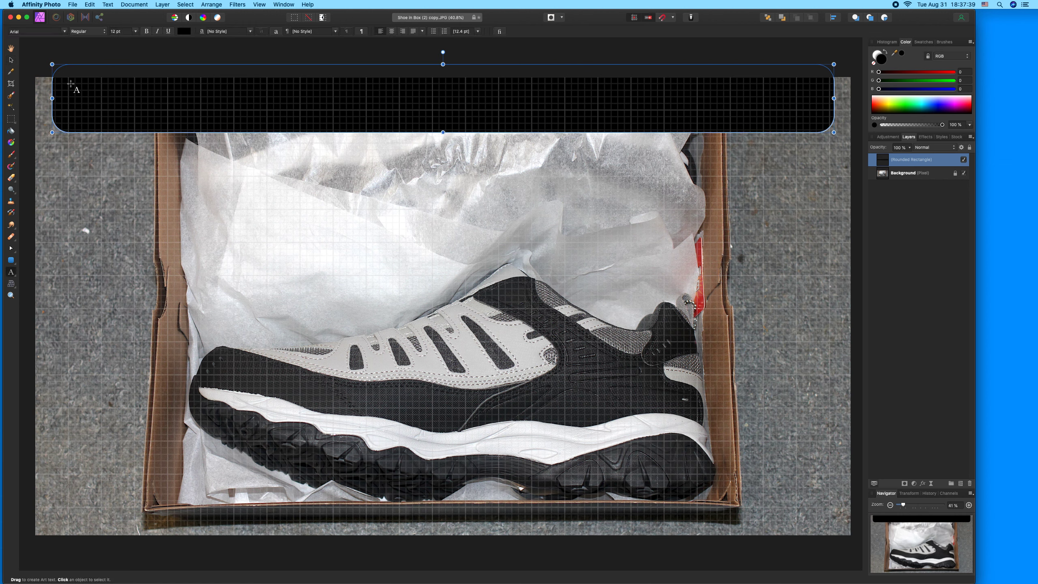
{"action": "left_click_drag", "start_coordinate": [75, 90], "coordinate": [72, 92]}
{"action": "type", "text": "Shoe in Box"}
{"action": "type", "text": "all M. Rueff"}
{"action": "type", "text": " Com"}
Format the whole title text in white Arial Black
{"action": "key", "text": "super+a"}
{"action": "key", "text": "Escape"}
{"action": "left_click", "coordinate": [184, 31]}
{"action": "left_click", "coordinate": [237, 87]}
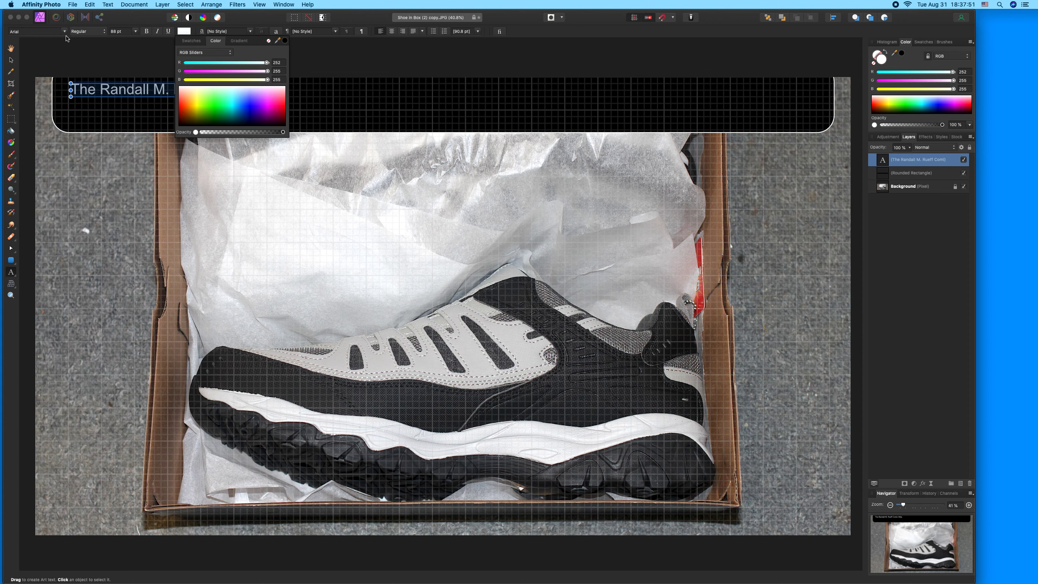
{"action": "left_click", "coordinate": [64, 32]}
{"action": "left_click", "coordinate": [100, 168]}
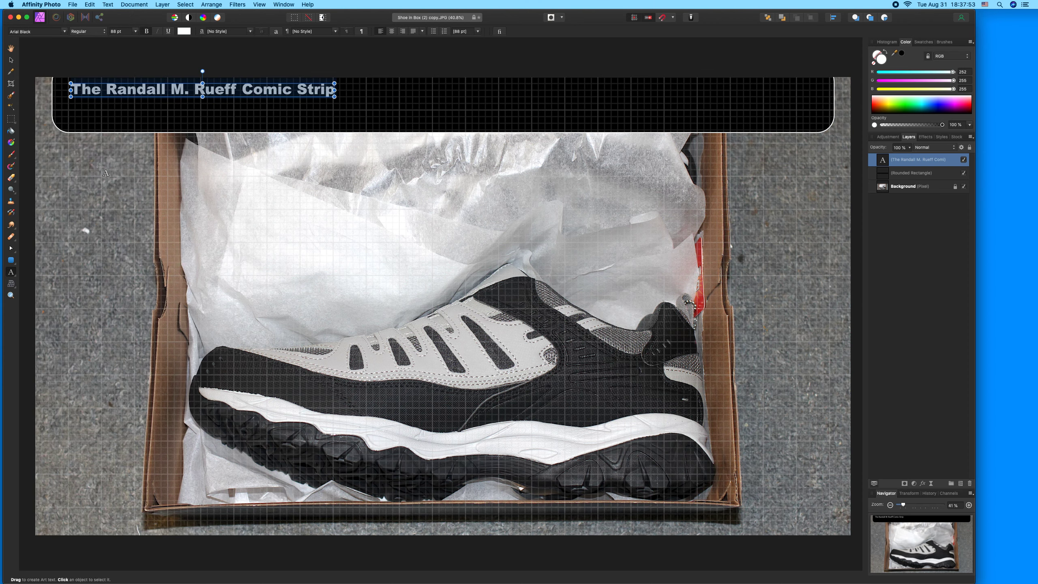
Enlarge the title to about 245 pt so it spans the banner, and reposition it inside the black shape
{"action": "left_click", "coordinate": [11, 61]}
{"action": "left_click_drag", "start_coordinate": [118, 91], "coordinate": [112, 90]}
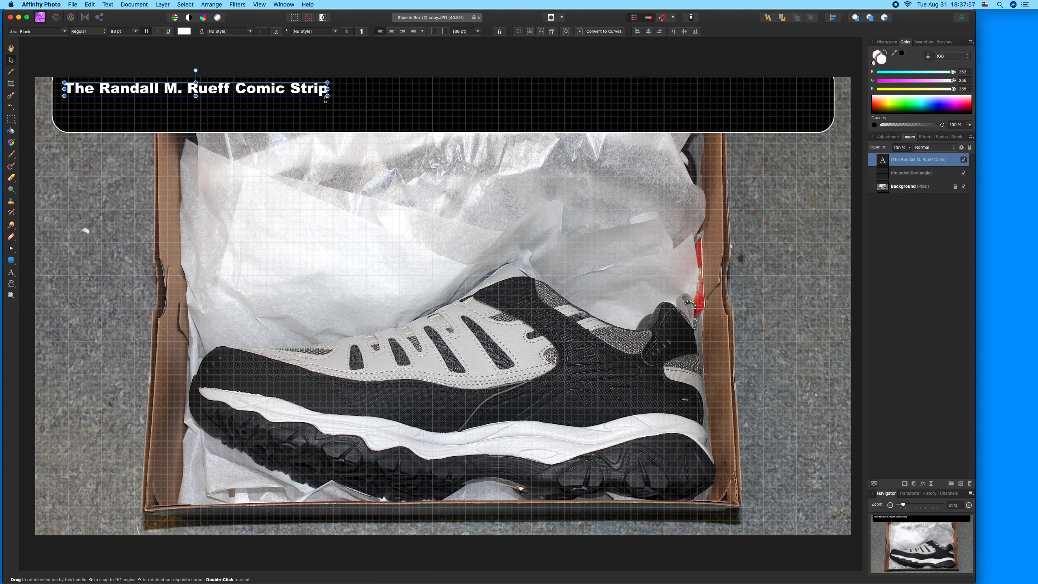
{"action": "left_click_drag", "start_coordinate": [328, 96], "coordinate": [795, 142]}
{"action": "left_click_drag", "start_coordinate": [724, 110], "coordinate": [735, 116]}
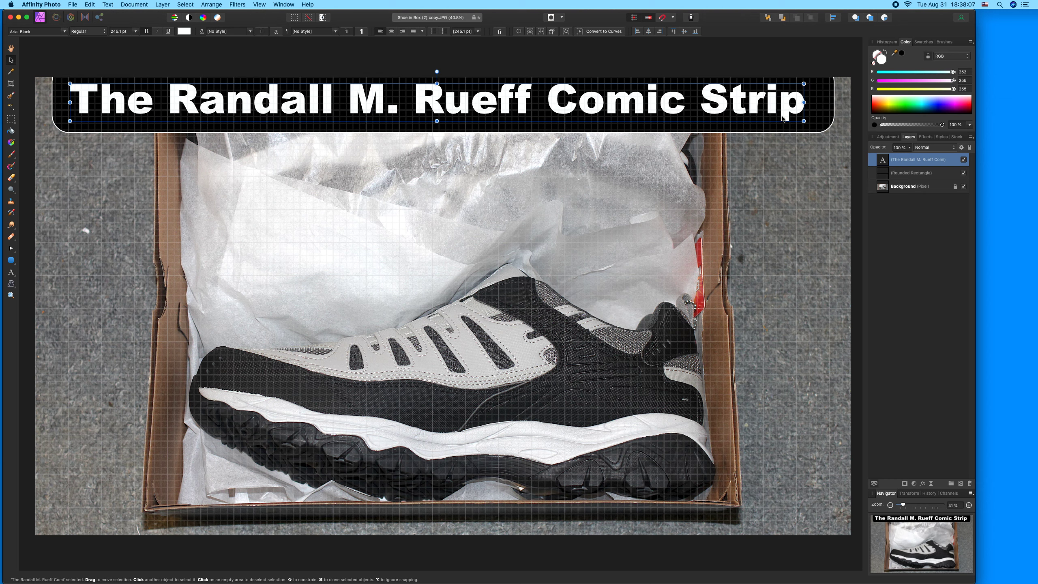
Extend the banner downward to about 443 px high, and enlarge the title slightly to about 250 pt, centred across it
{"action": "left_click", "coordinate": [826, 130]}
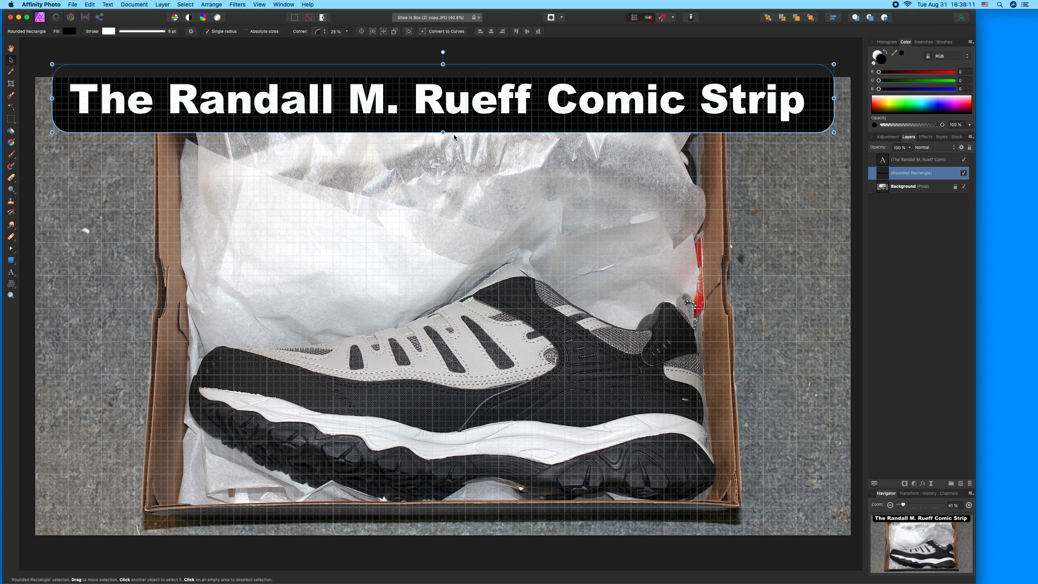
{"action": "left_click_drag", "start_coordinate": [442, 132], "coordinate": [440, 136]}
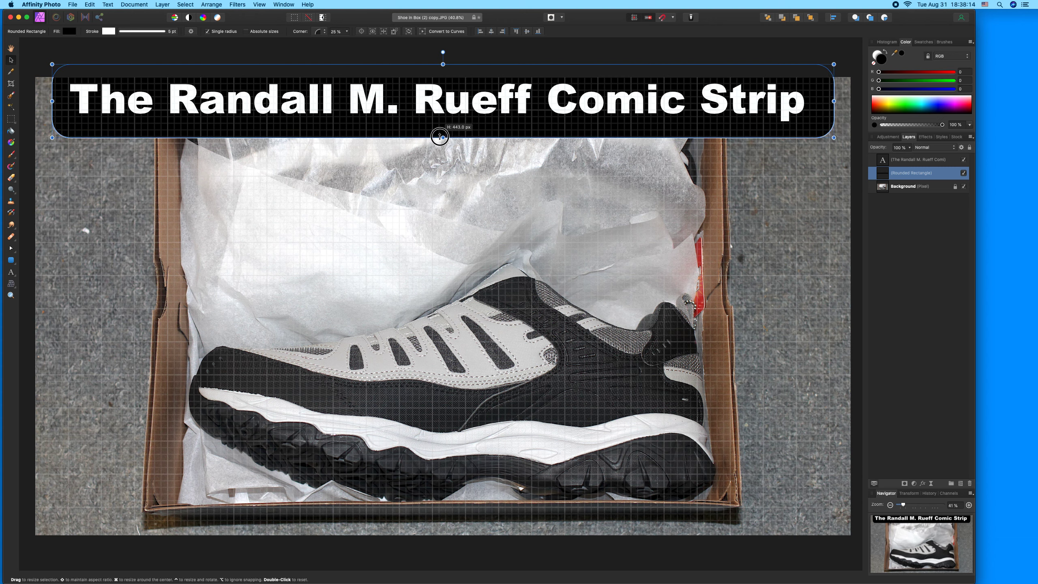
{"action": "left_click", "coordinate": [425, 97]}
{"action": "left_click_drag", "start_coordinate": [425, 97], "coordinate": [440, 97]}
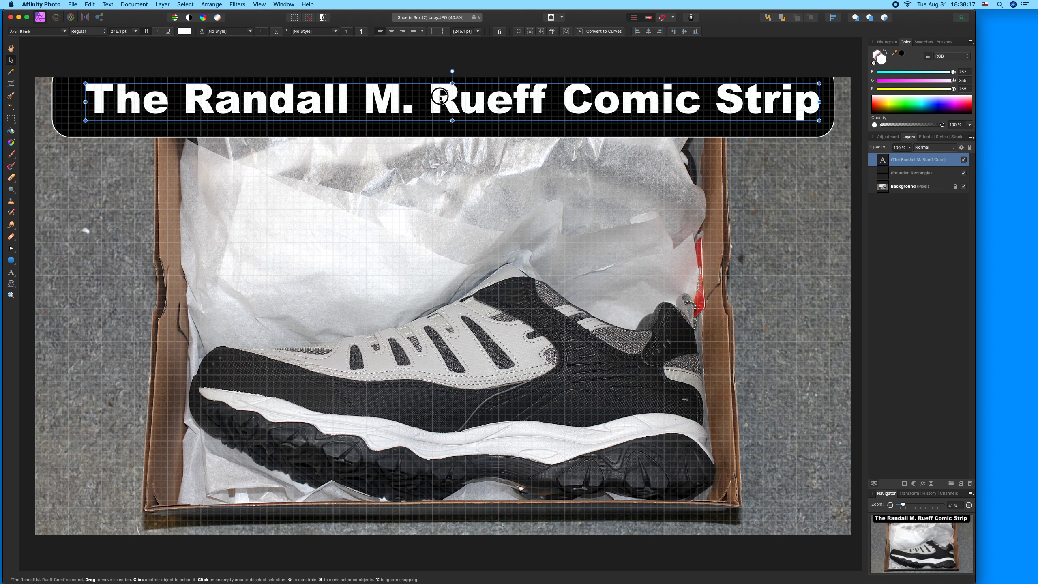
{"action": "left_click_drag", "start_coordinate": [85, 121], "coordinate": [70, 126]}
{"action": "left_click_drag", "start_coordinate": [145, 98], "coordinate": [144, 100]}
Duplicate the title, place the copy just below, and replace its text with © 8-31-2021 A.D. and the author's full name
{"action": "key", "text": "super+j"}
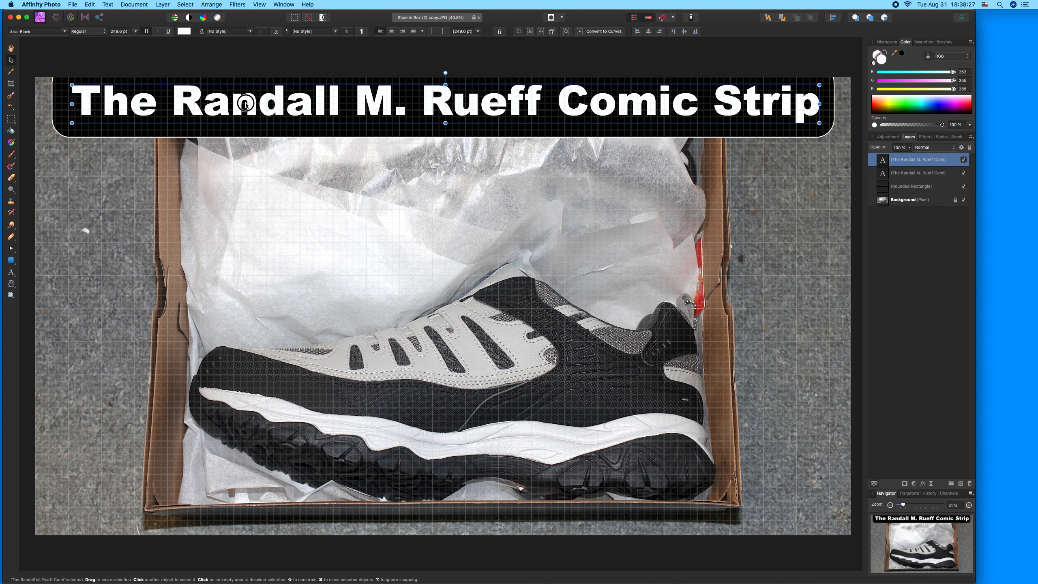
{"action": "left_click_drag", "start_coordinate": [245, 101], "coordinate": [246, 135]}
{"action": "double_click", "coordinate": [246, 134]}
{"action": "key", "text": "super+a"}
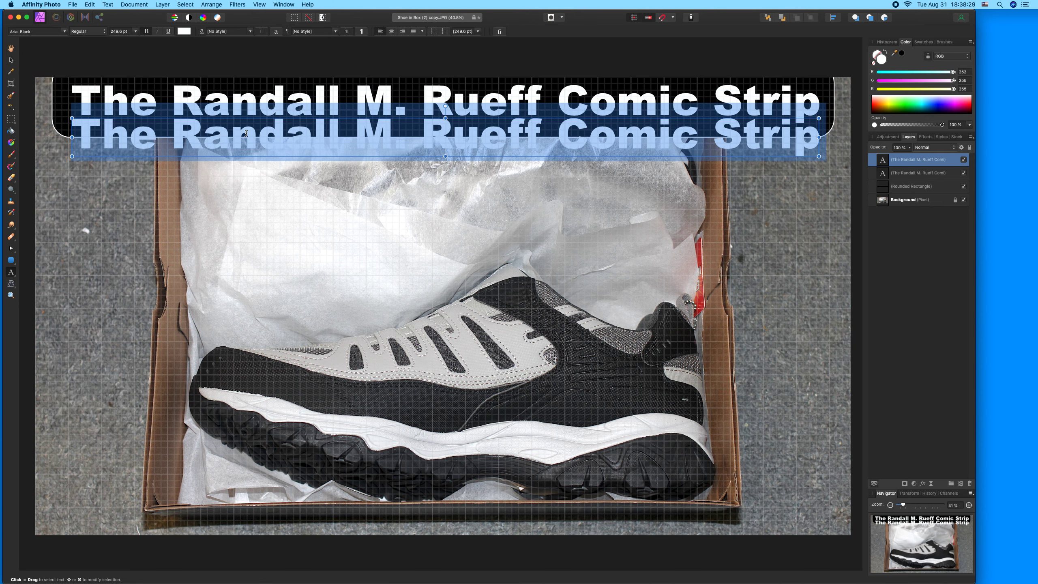
{"action": "type", "text": "©"}
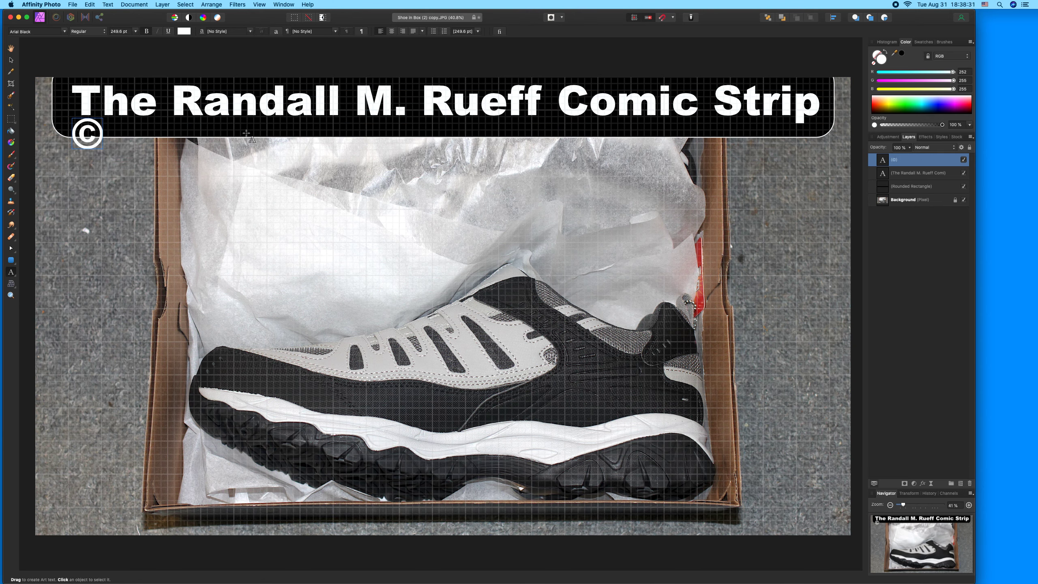
{"action": "type", "text": "8-31"}
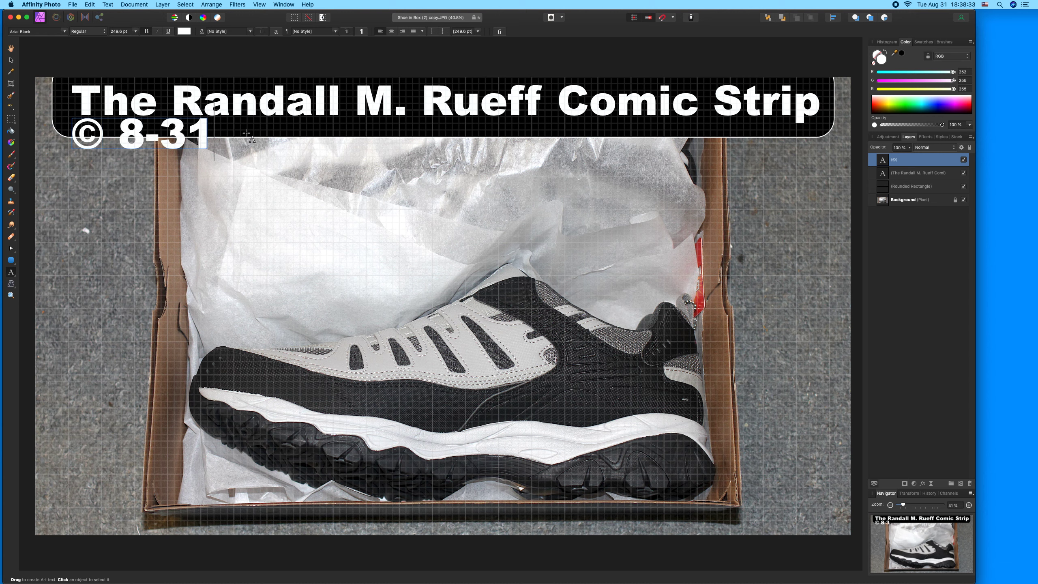
{"action": "type", "text": "-2021 A."}
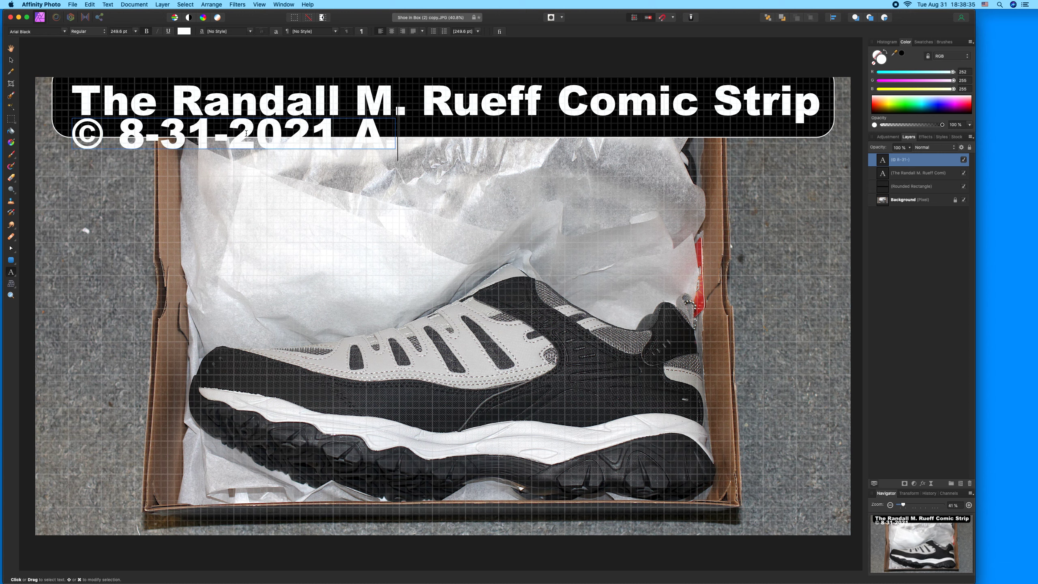
{"action": "type", "text": "D. RandallM"}
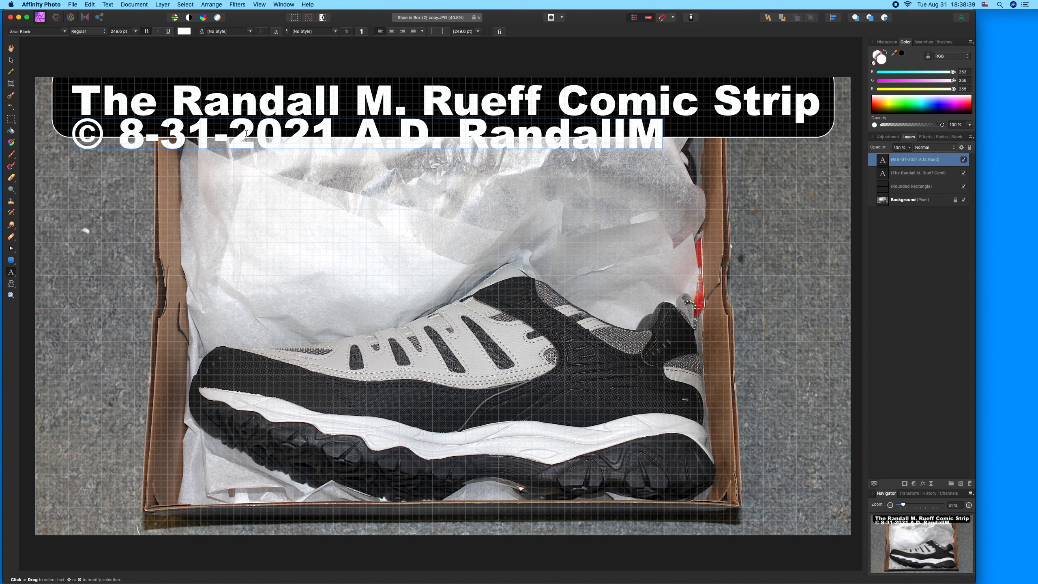
{"action": "key", "text": "BackSpace"}
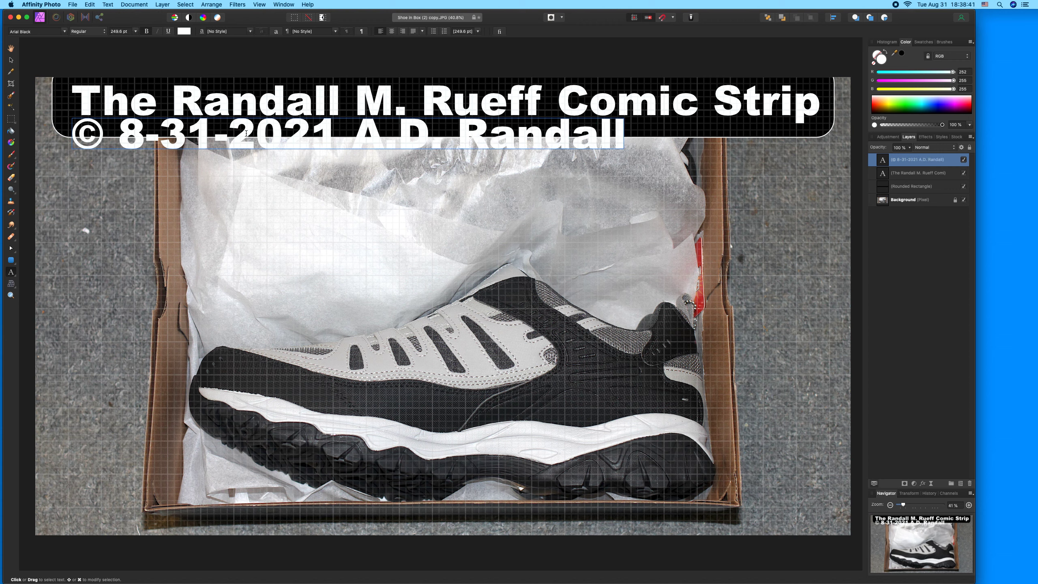
{"action": "type", "text": "M. Rueff"}
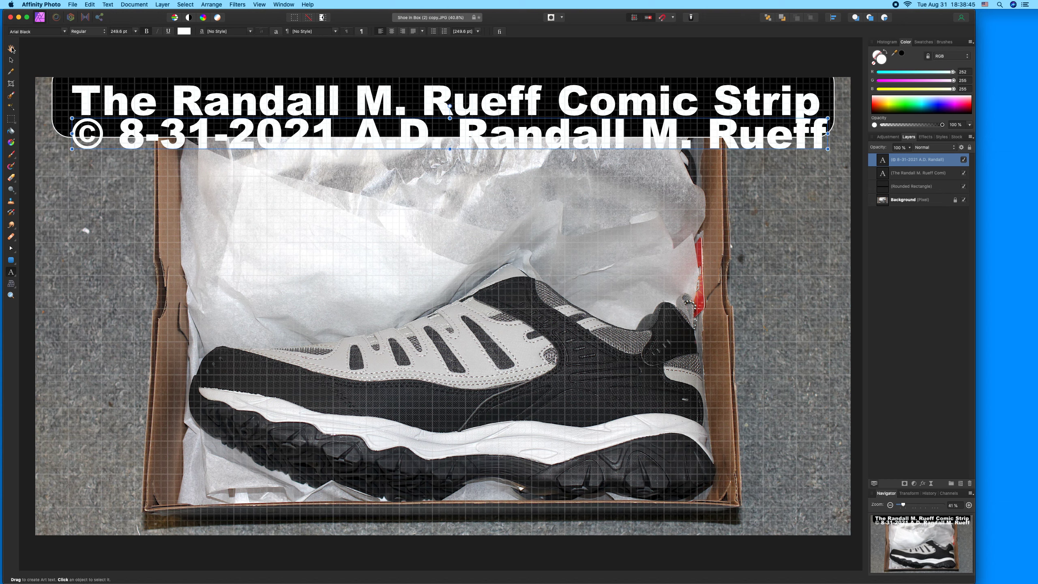
Shrink the copyright line to about 83 pt and centre it beneath the title inside the banner
{"action": "left_click", "coordinate": [11, 60]}
{"action": "left_click_drag", "start_coordinate": [74, 149], "coordinate": [180, 137]}
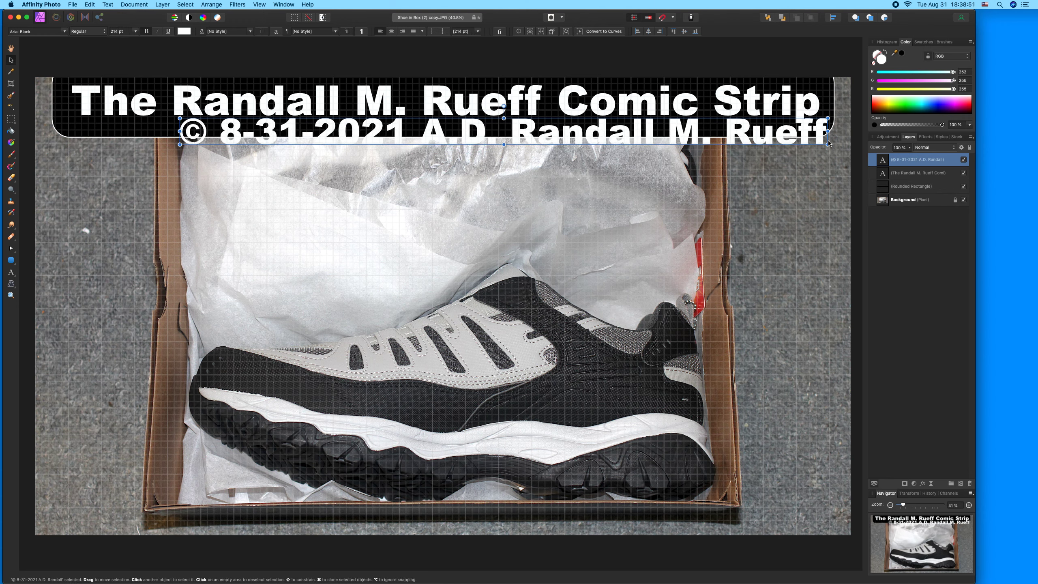
{"action": "left_click_drag", "start_coordinate": [828, 145], "coordinate": [688, 139]}
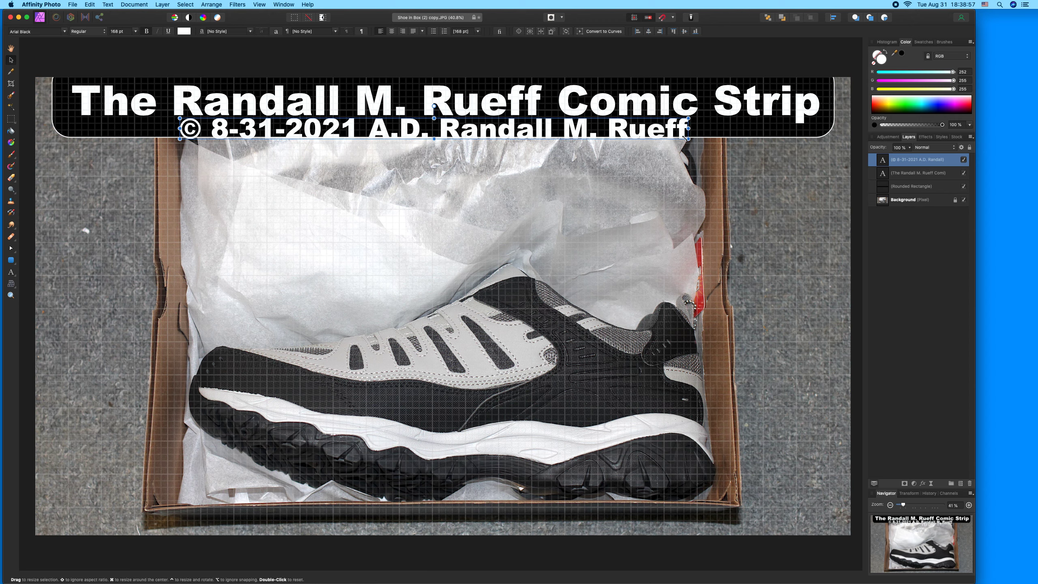
{"action": "left_click_drag", "start_coordinate": [688, 139], "coordinate": [432, 131]}
{"action": "left_click_drag", "start_coordinate": [412, 129], "coordinate": [544, 130]}
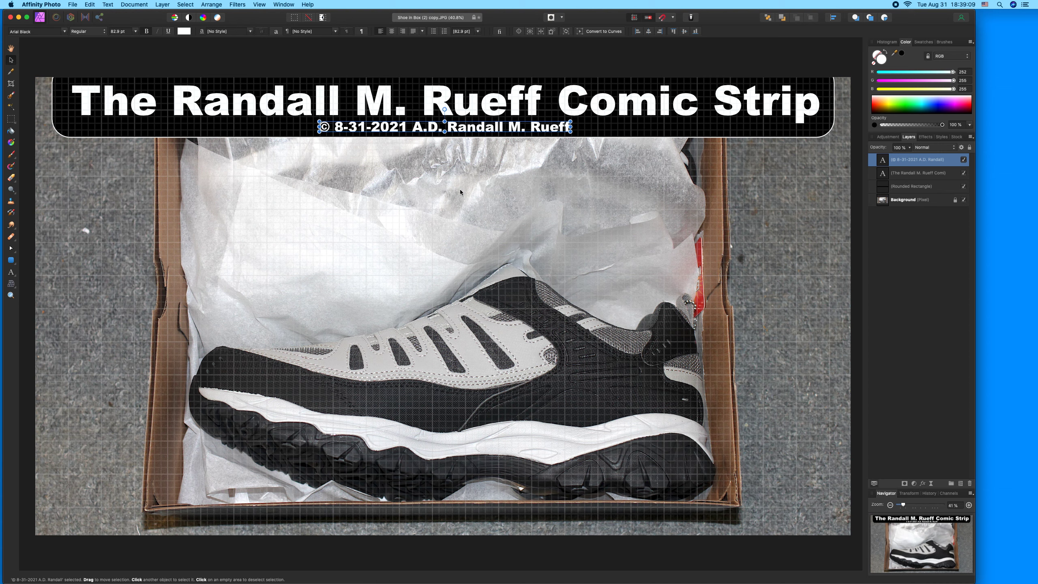
{"action": "left_click", "coordinate": [24, 107]}
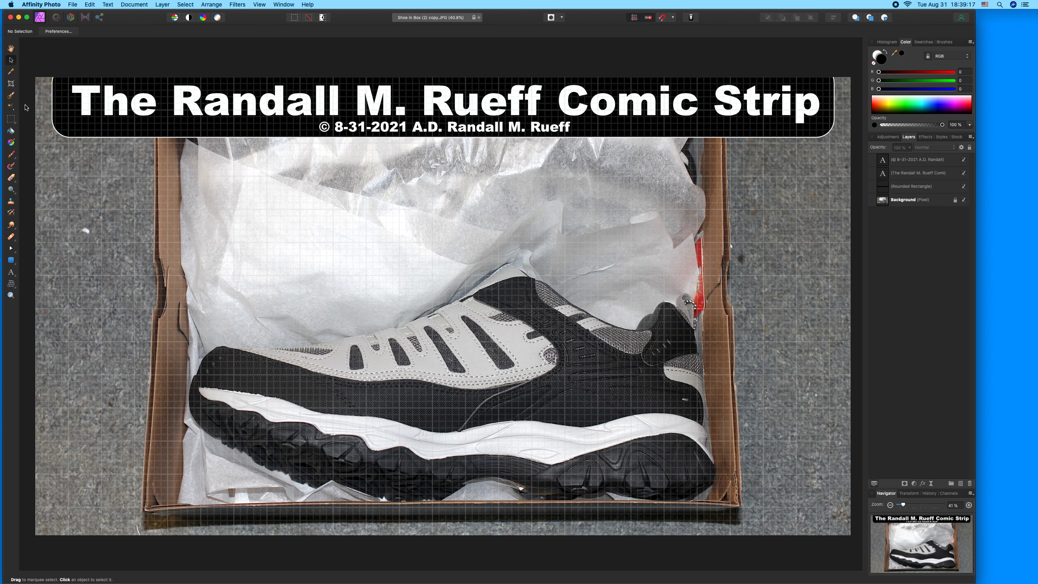
Try to save the document flattened to pixels
{"action": "key", "text": "super+s"}
{"action": "left_click", "coordinate": [478, 187]}
{"action": "key", "text": "Return"}
Extend the banner's upper edge a little further above the photo and try again to save the document flattened
{"action": "left_click", "coordinate": [61, 87]}
{"action": "left_click_drag", "start_coordinate": [443, 64], "coordinate": [444, 57]}
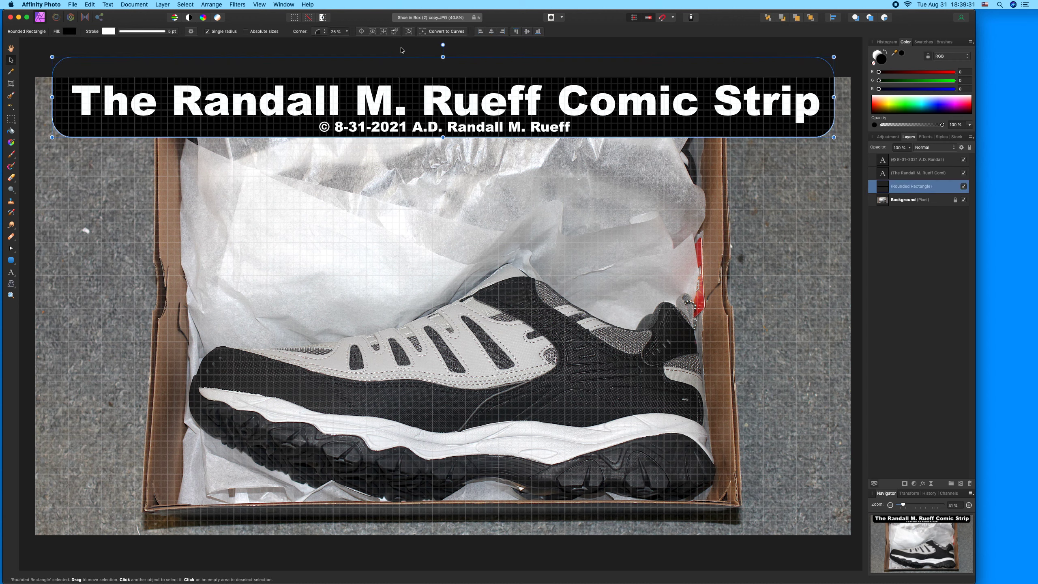
{"action": "left_click", "coordinate": [401, 50]}
{"action": "key", "text": "super+s"}
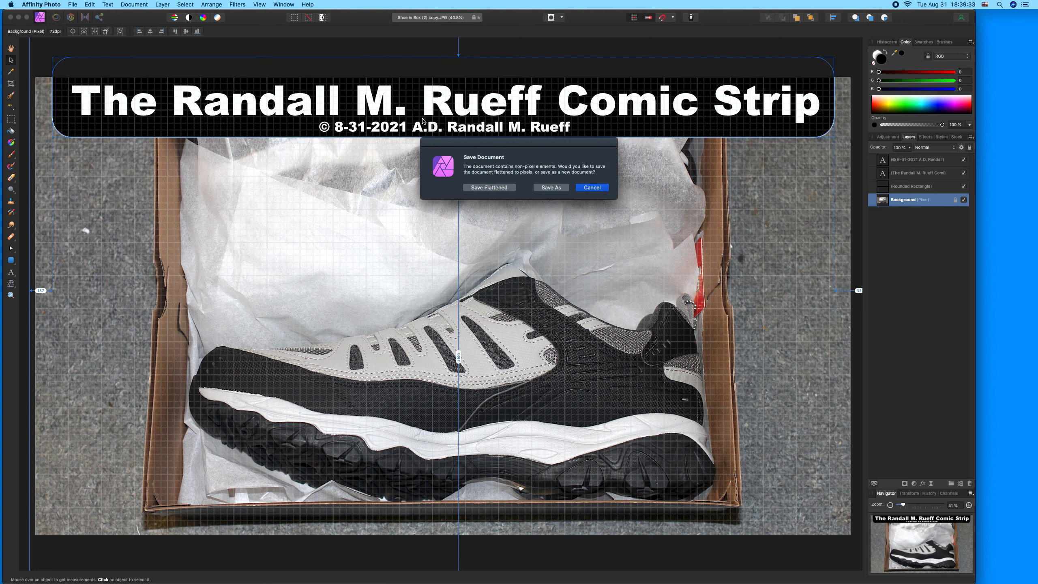
{"action": "left_click", "coordinate": [502, 187]}
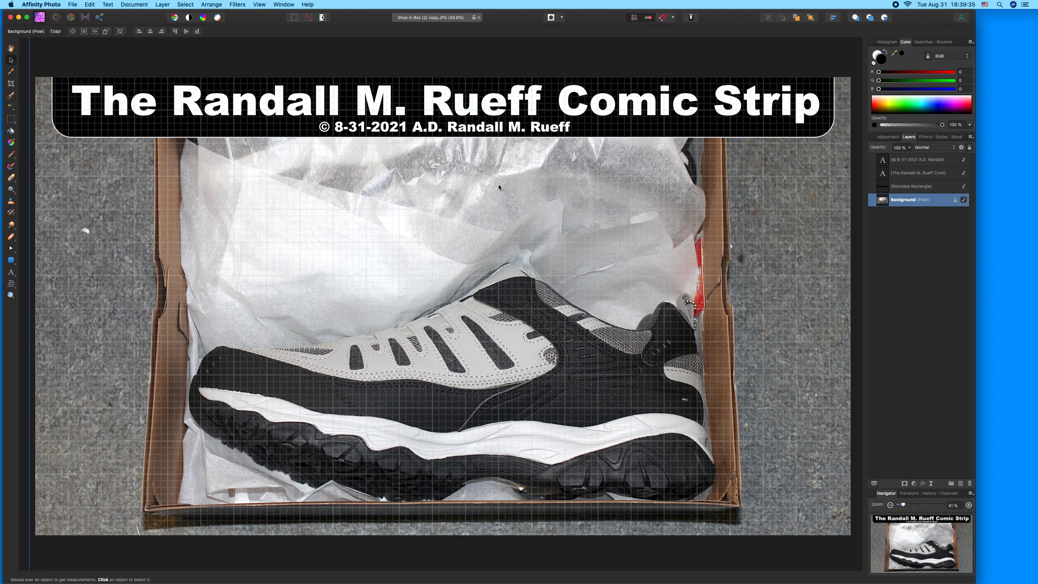
{"action": "left_click", "coordinate": [566, 194]}
Export the whole document as a best-quality JPEG named RMR CS New on the desktop, and close the document
{"action": "left_click", "coordinate": [72, 4]}
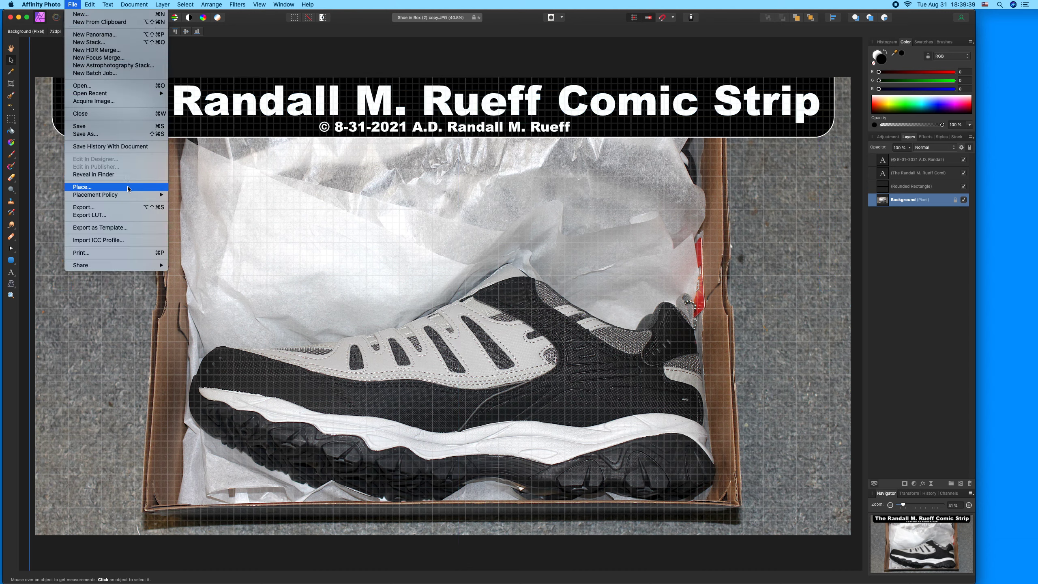
{"action": "left_click", "coordinate": [126, 207]}
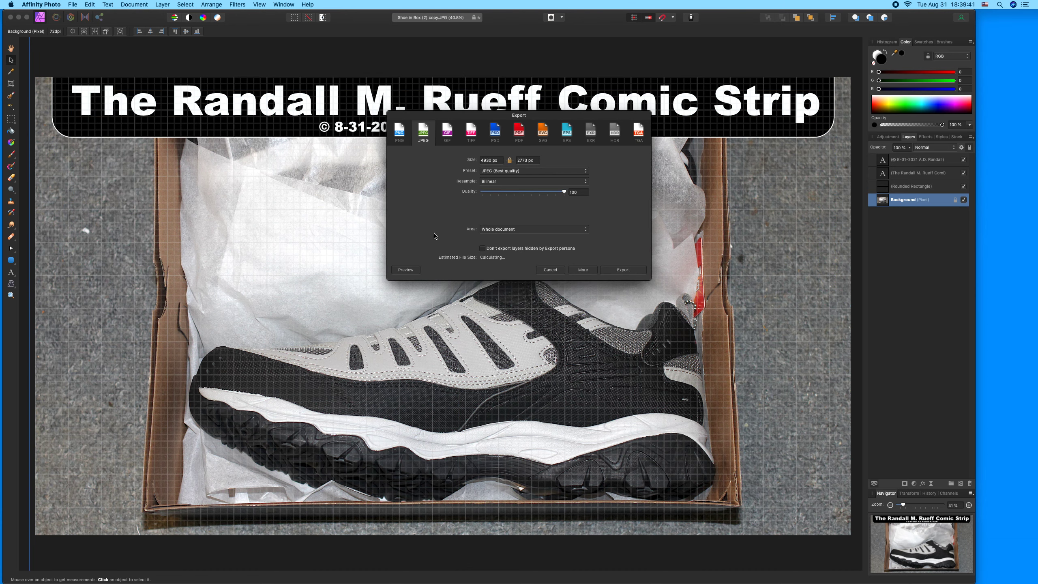
{"action": "left_click", "coordinate": [633, 270]}
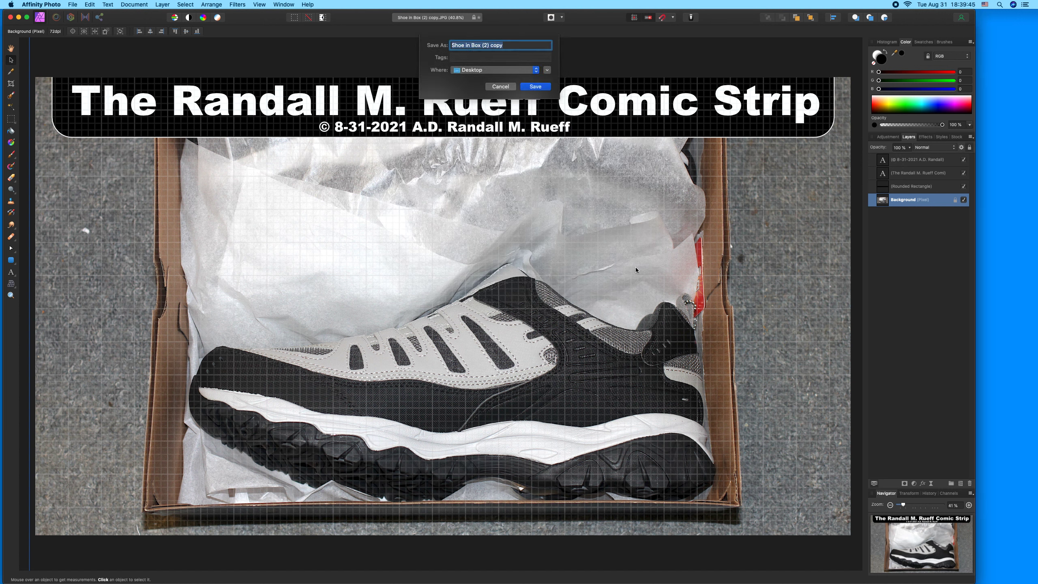
{"action": "type", "text": "RMR CS New"}
{"action": "key", "text": "Return"}
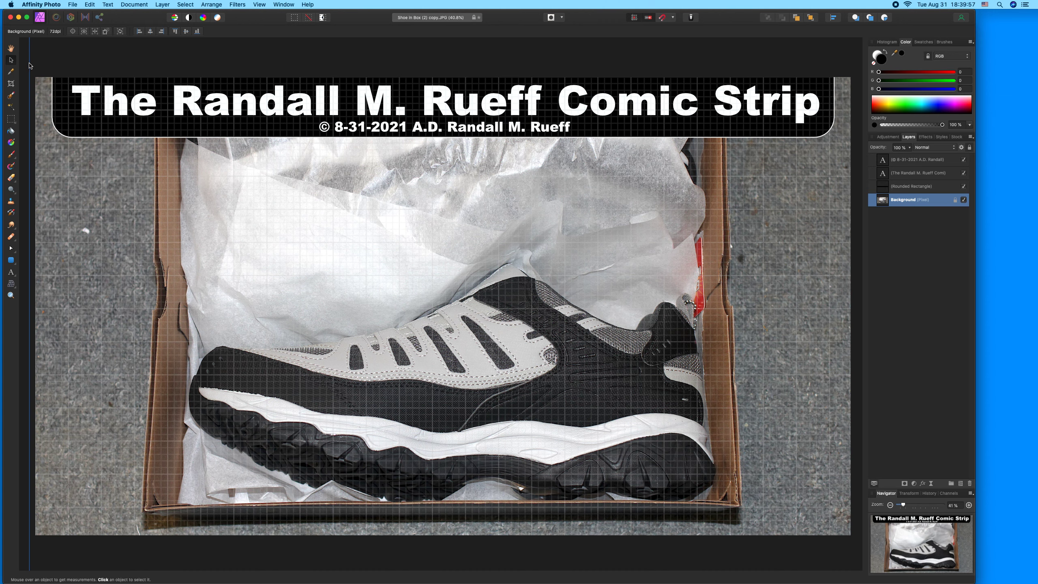
{"action": "left_click", "coordinate": [11, 16]}
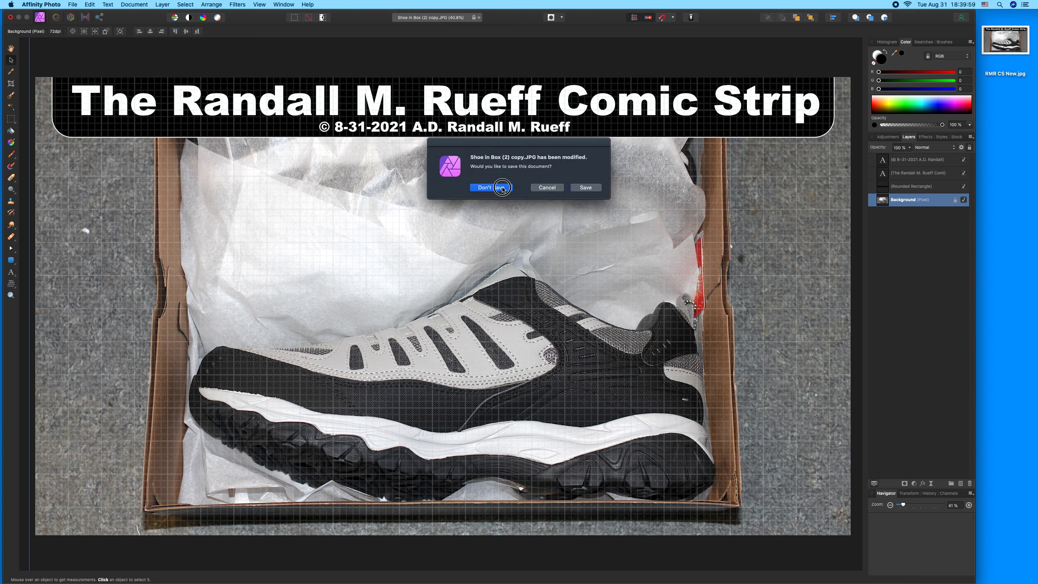
Close the document without saving its changes and move RMR CS New.jpg beneath Shoe in Box (2) copy on the desktop
{"action": "left_click", "coordinate": [503, 188]}
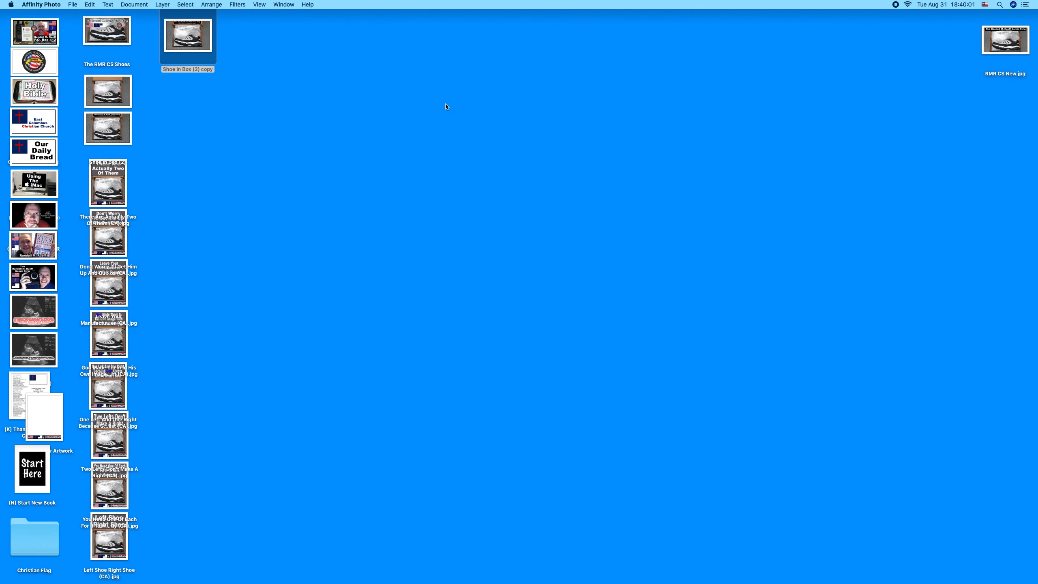
{"action": "left_click_drag", "start_coordinate": [1023, 46], "coordinate": [198, 93]}
View Shoe in Box (2) copy and RMR CS New.jpg in turn in Preview to compare their banners and framing
{"action": "double_click", "coordinate": [200, 40]}
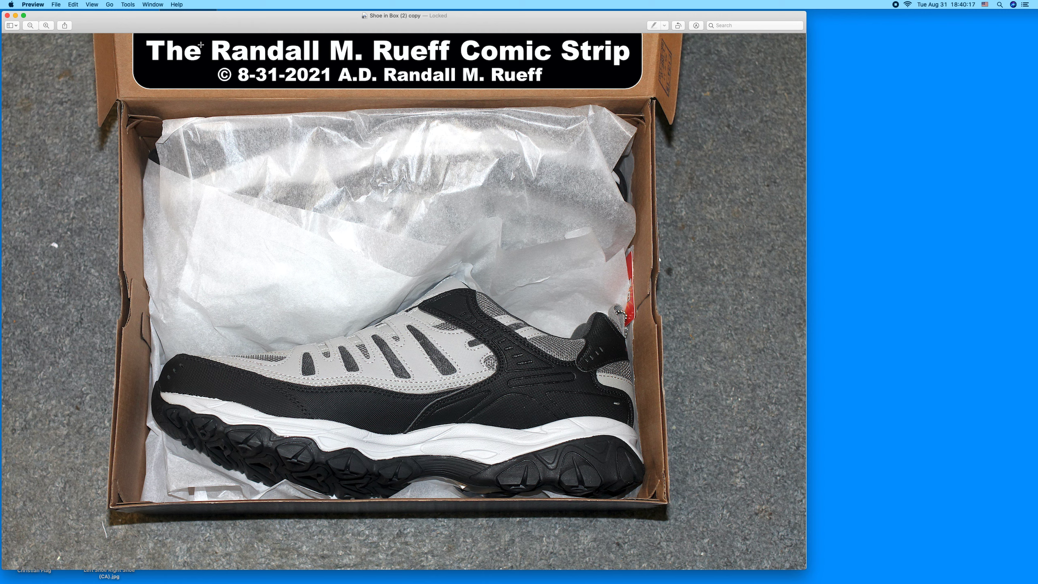
{"action": "left_click", "coordinate": [8, 15]}
{"action": "left_click", "coordinate": [174, 100]}
{"action": "double_click", "coordinate": [173, 100]}
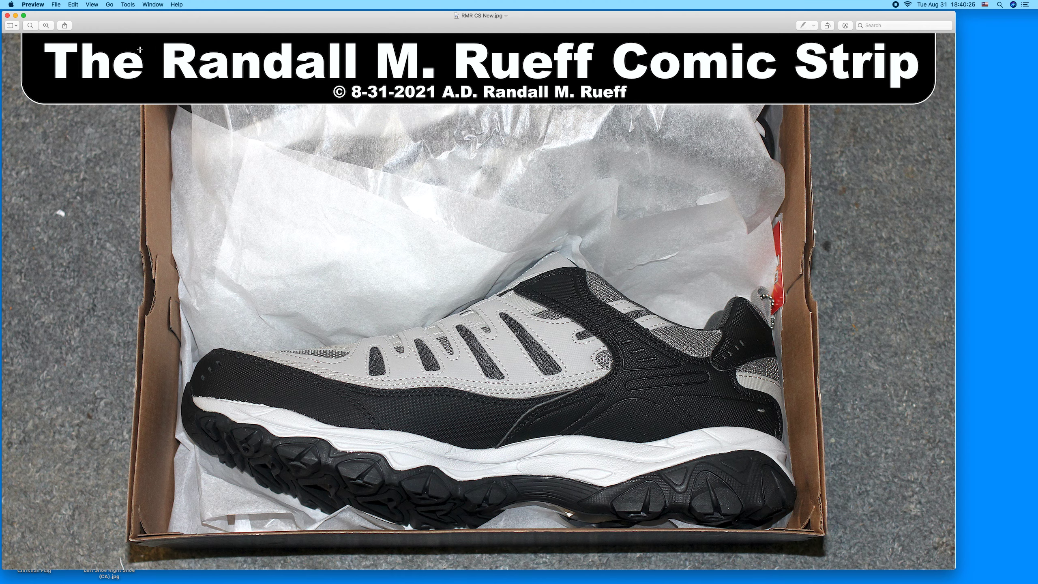
{"action": "left_click", "coordinate": [7, 15]}
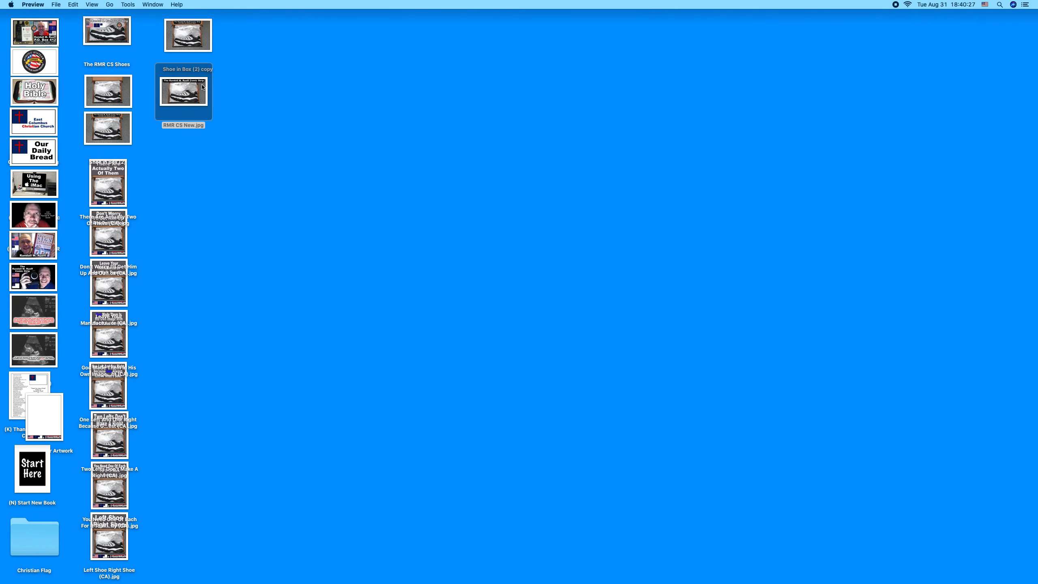
{"action": "left_click_drag", "start_coordinate": [202, 99], "coordinate": [207, 99]}
{"action": "double_click", "coordinate": [207, 99]}
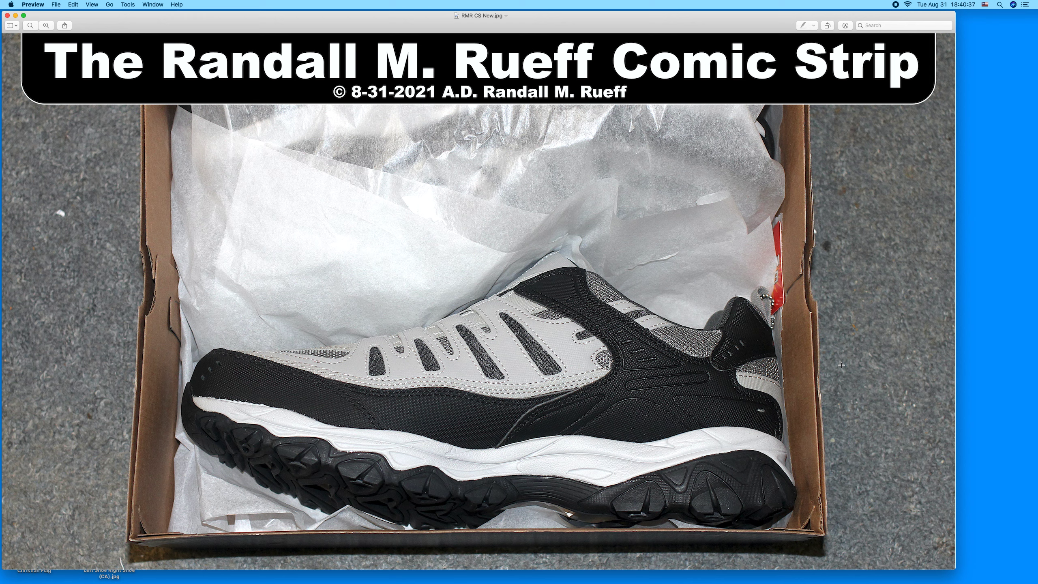
{"action": "left_click", "coordinate": [7, 16]}
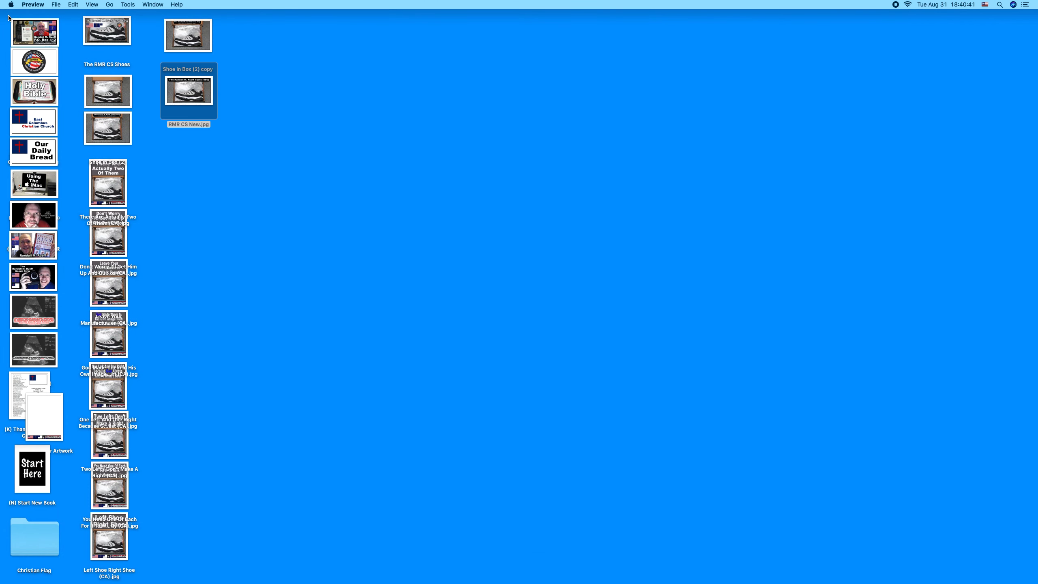
Duplicate Shoe in Box (1) on the desktop and place the copy beneath RMR CS New.jpg
{"action": "left_click", "coordinate": [95, 95]}
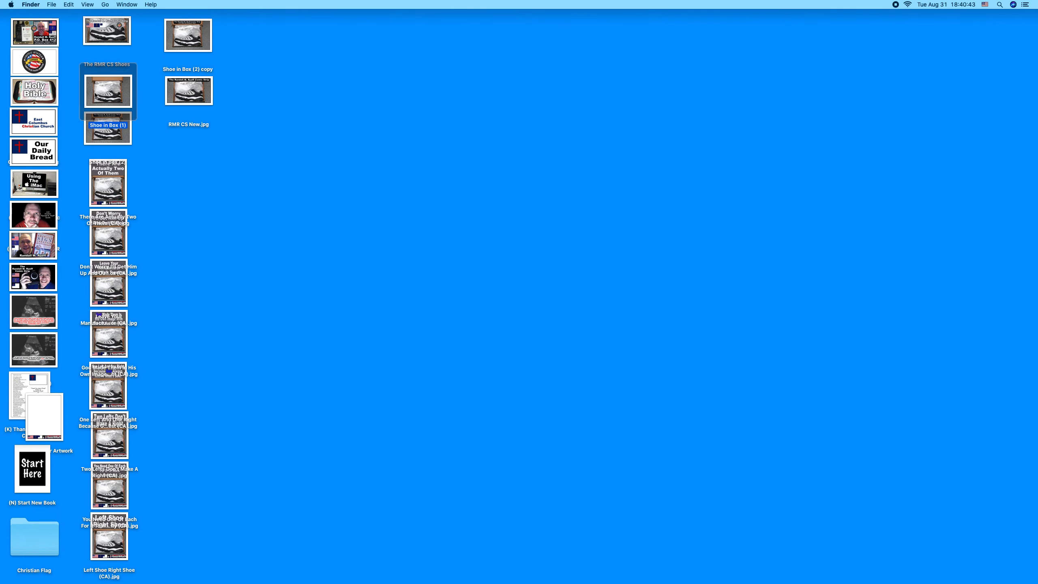
{"action": "key", "text": "super+d"}
{"action": "left_click_drag", "start_coordinate": [140, 122], "coordinate": [192, 152]}
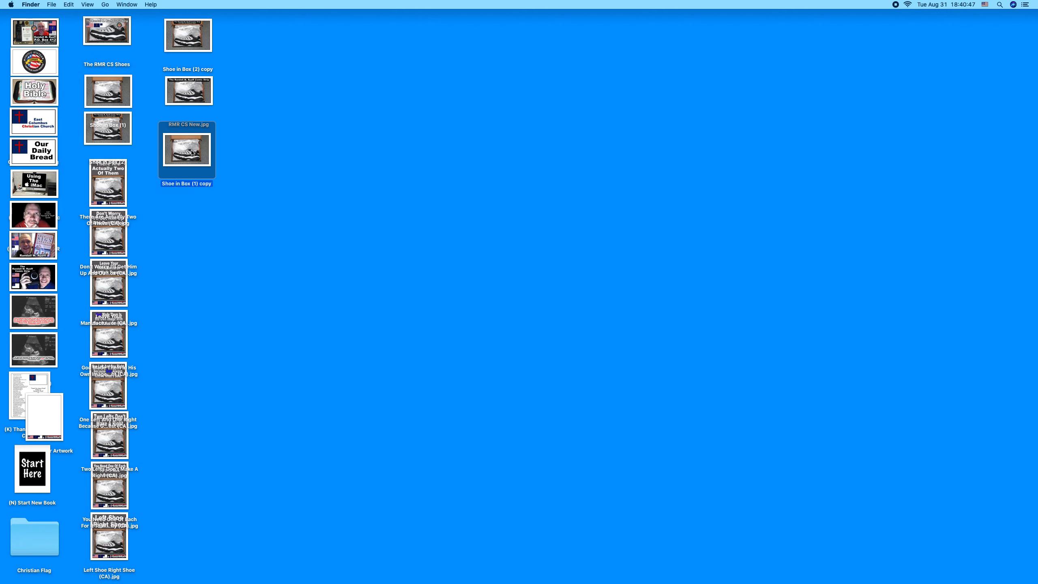
Unlock Shoe in Box (1) copy through its file information
{"action": "key", "text": "super+i"}
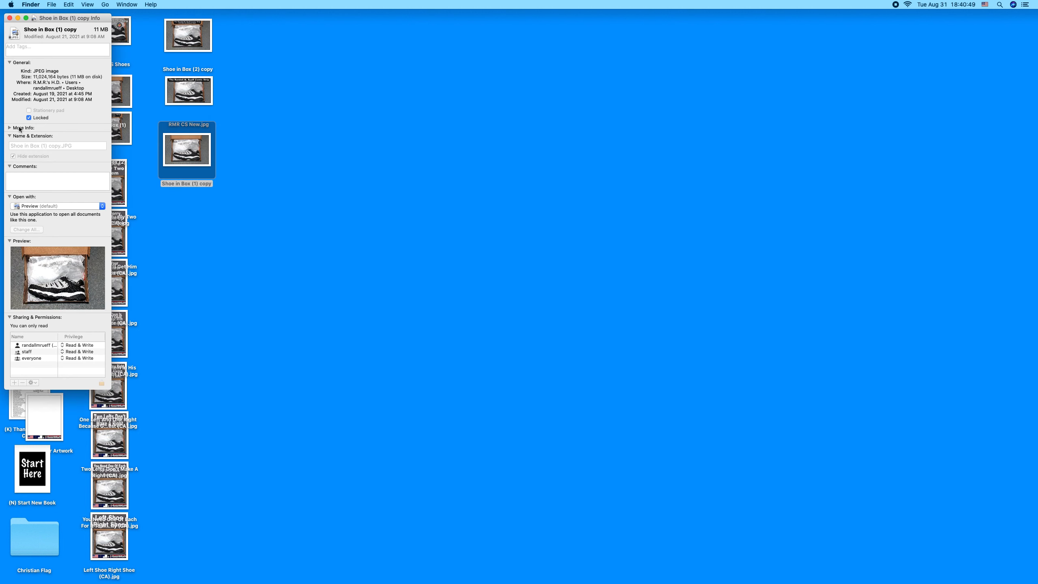
{"action": "left_click", "coordinate": [29, 117]}
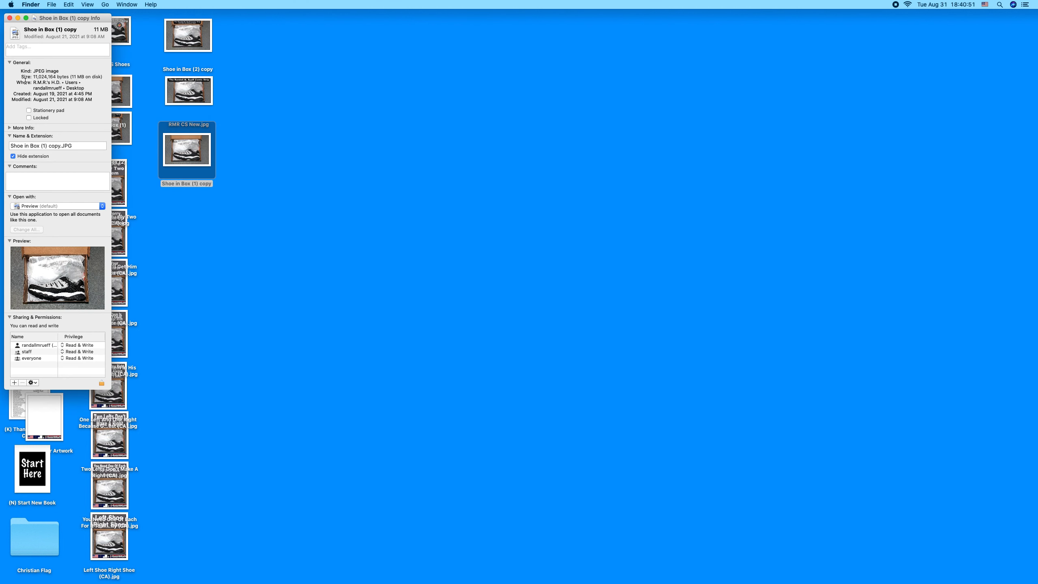
{"action": "left_click", "coordinate": [9, 18]}
{"action": "left_click", "coordinate": [773, 179]}
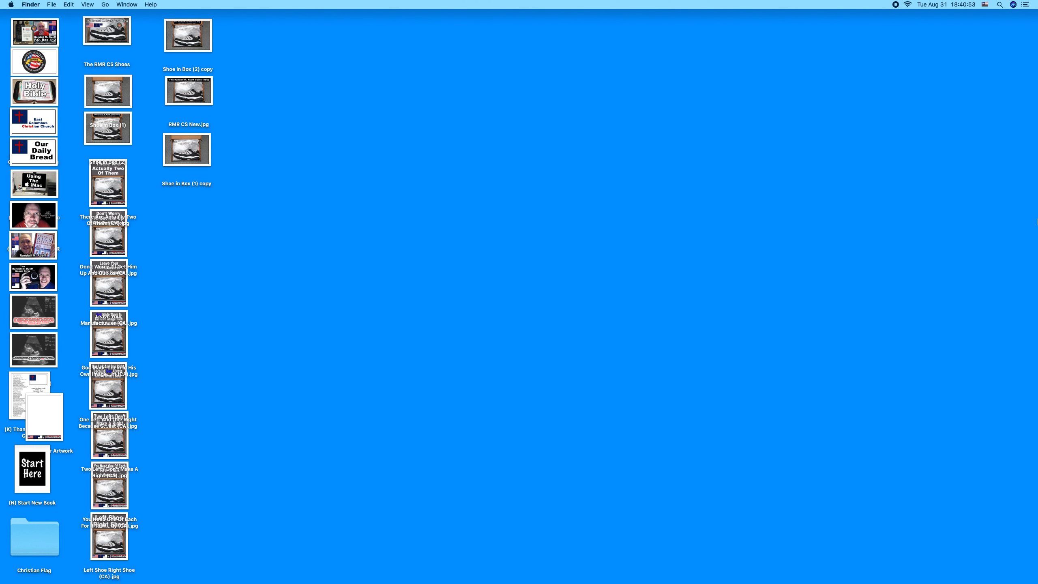
Switch to Affinity Photo and open Shoe in Box (1) copy from the desktop
{"action": "left_click", "coordinate": [1010, 215]}
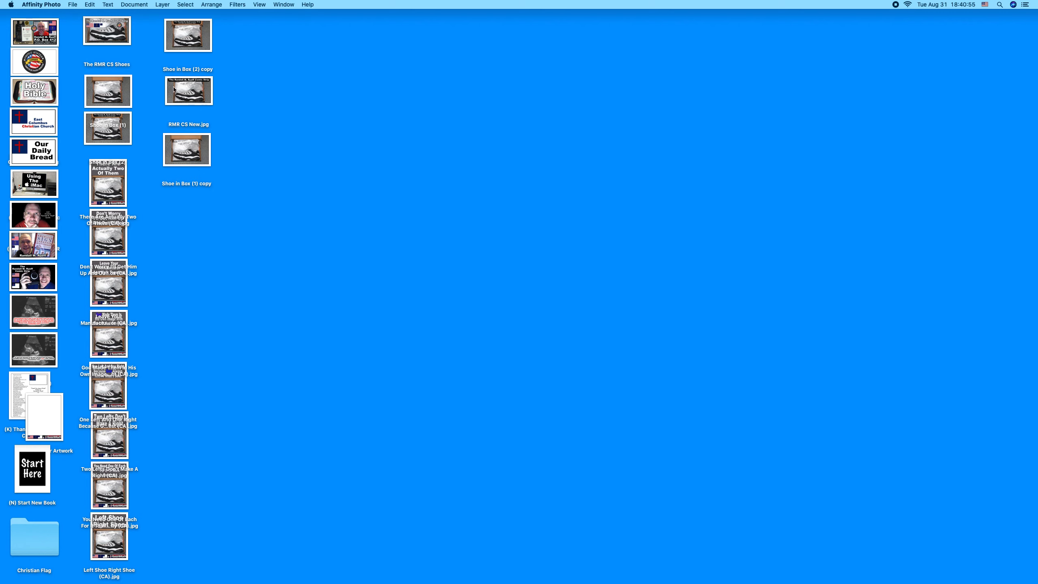
{"action": "left_click", "coordinate": [72, 5]}
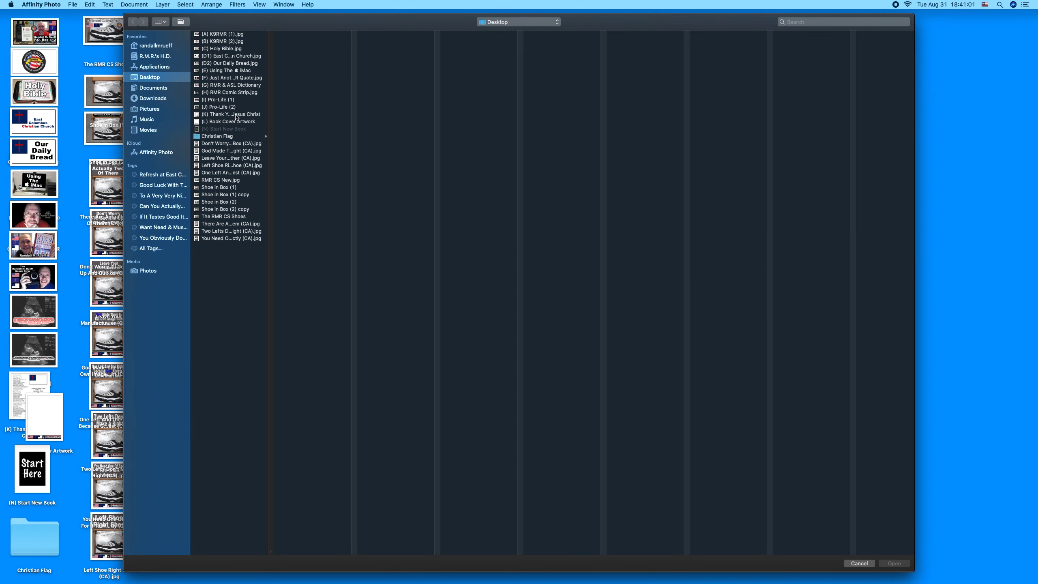
{"action": "left_click", "coordinate": [240, 195]}
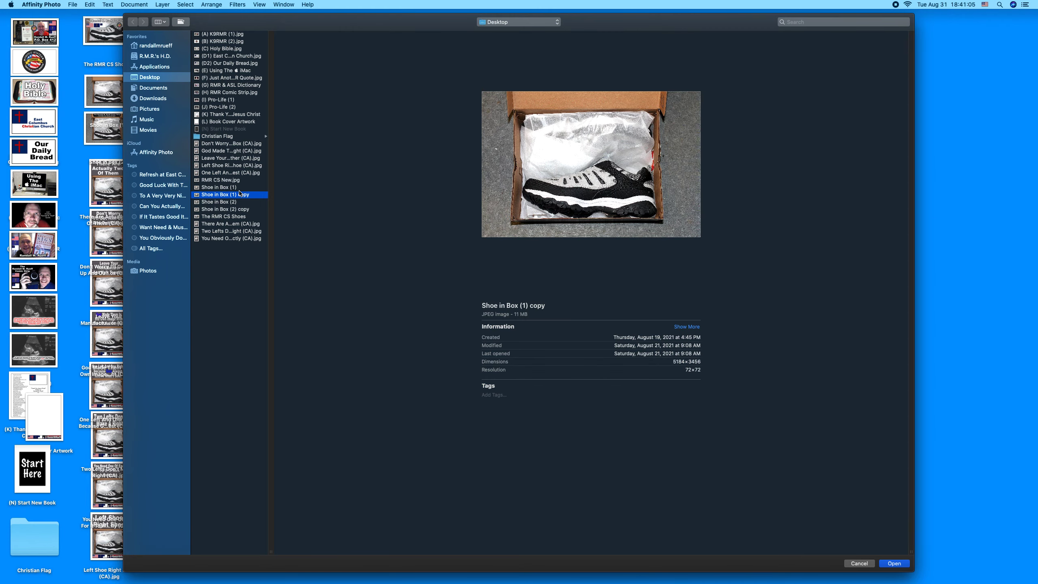
{"action": "double_click", "coordinate": [240, 195]}
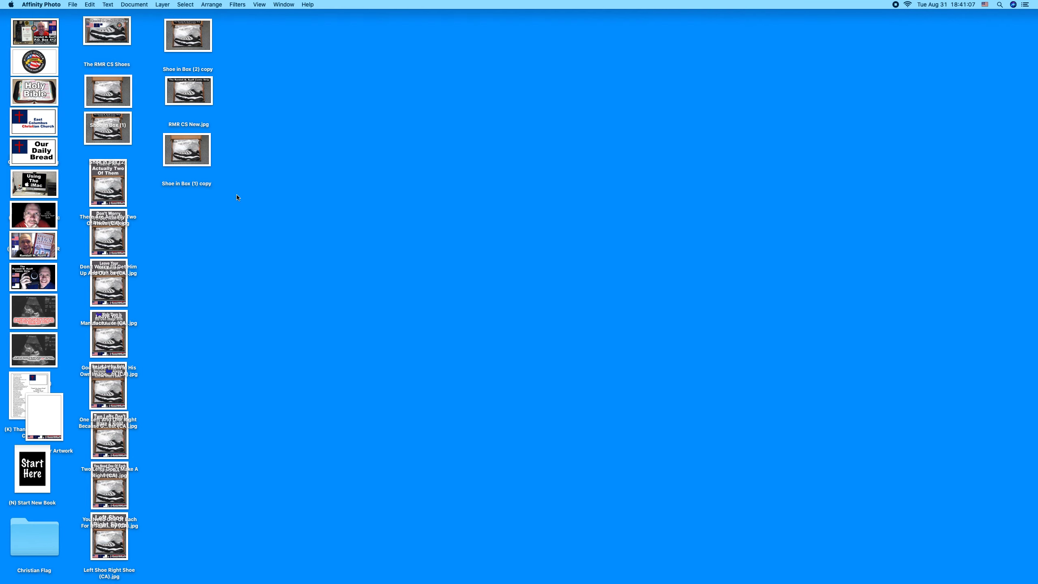
Crop the photo closely around the shoe and the lower part of the box, to about 3846 × 2163 px
{"action": "left_click", "coordinate": [11, 84]}
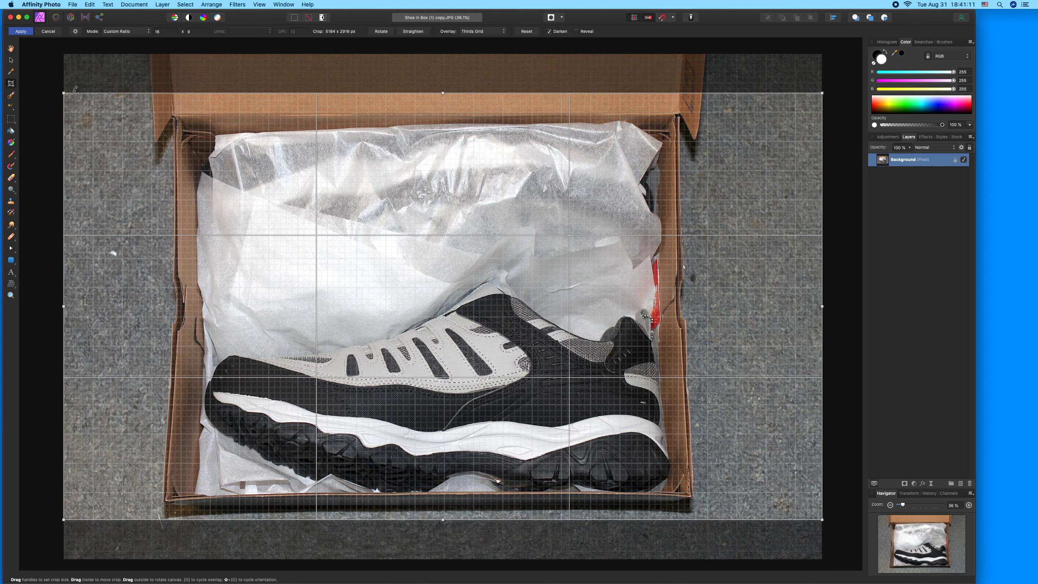
{"action": "left_click_drag", "start_coordinate": [63, 93], "coordinate": [77, 116]}
{"action": "left_click_drag", "start_coordinate": [199, 128], "coordinate": [197, 133]}
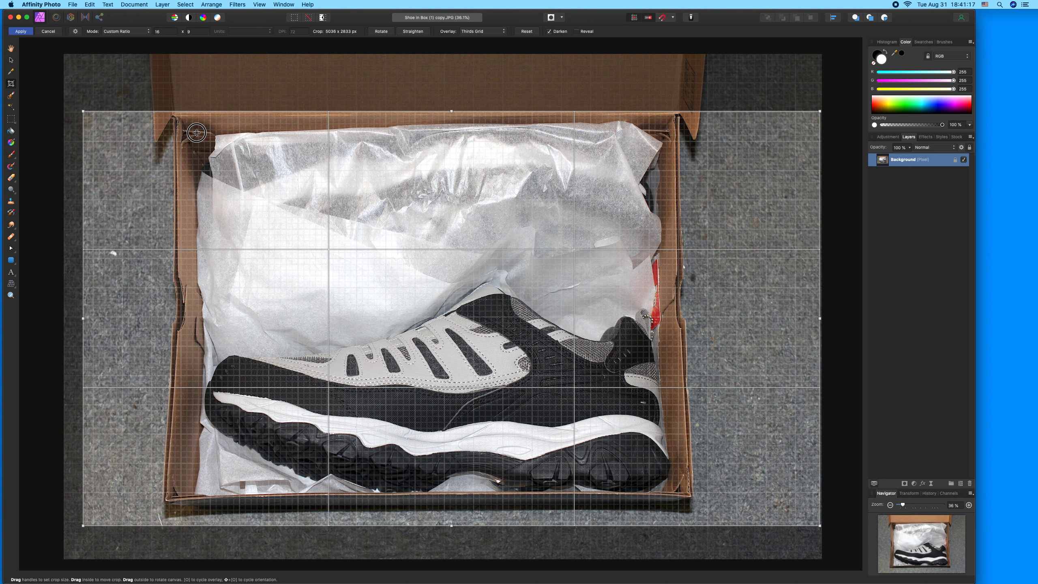
{"action": "mouse_move", "coordinate": [429, 165]}
{"action": "left_mouse_down"}
{"action": "mouse_move", "coordinate": [405, 159]}
{"action": "mouse_move", "coordinate": [414, 162]}
{"action": "left_mouse_up"}
{"action": "left_click_drag", "start_coordinate": [72, 116], "coordinate": [139, 167]}
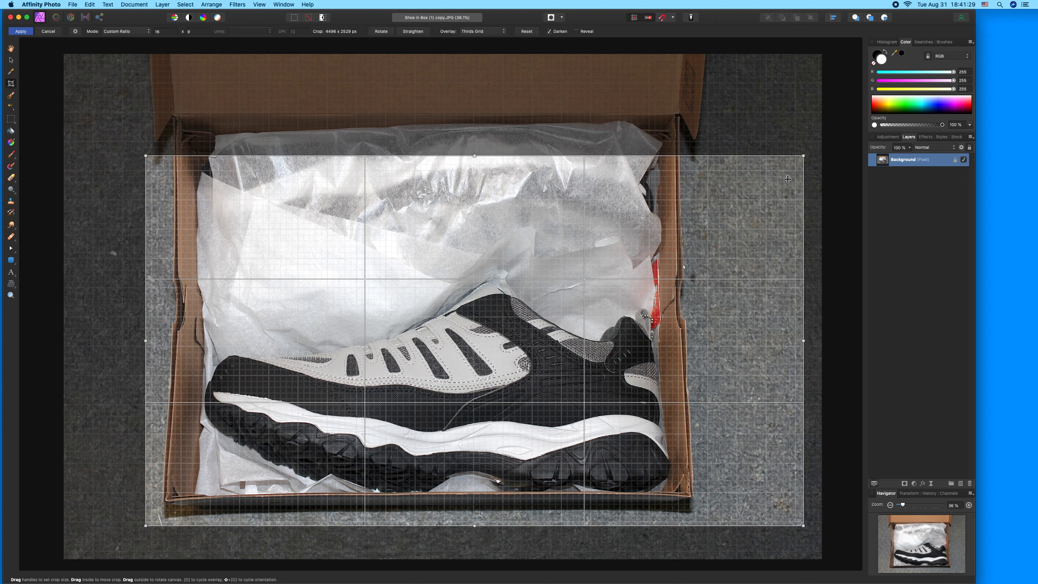
{"action": "left_click_drag", "start_coordinate": [803, 156], "coordinate": [700, 196]}
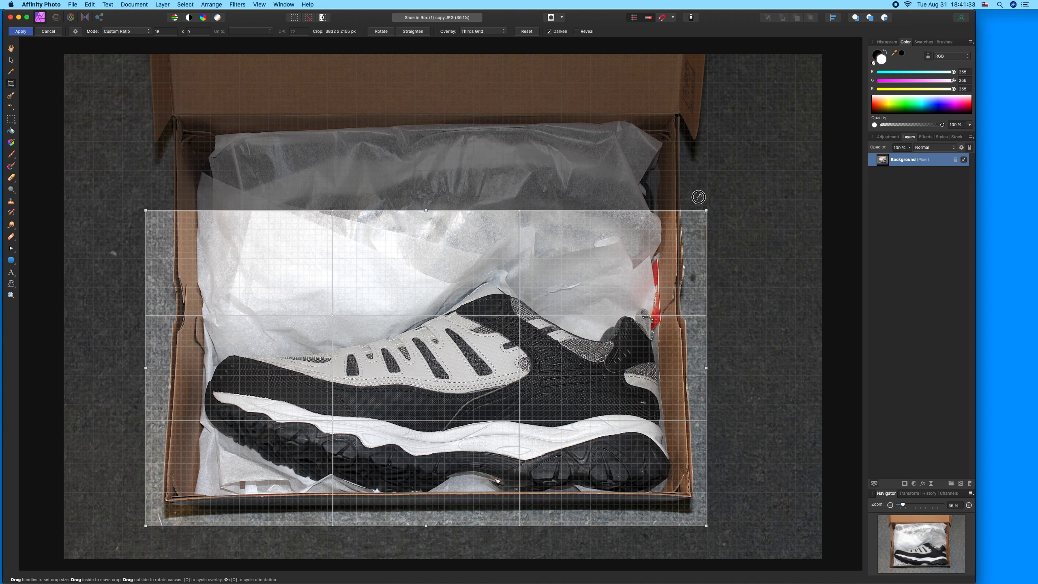
{"action": "left_click_drag", "start_coordinate": [664, 223], "coordinate": [662, 221]}
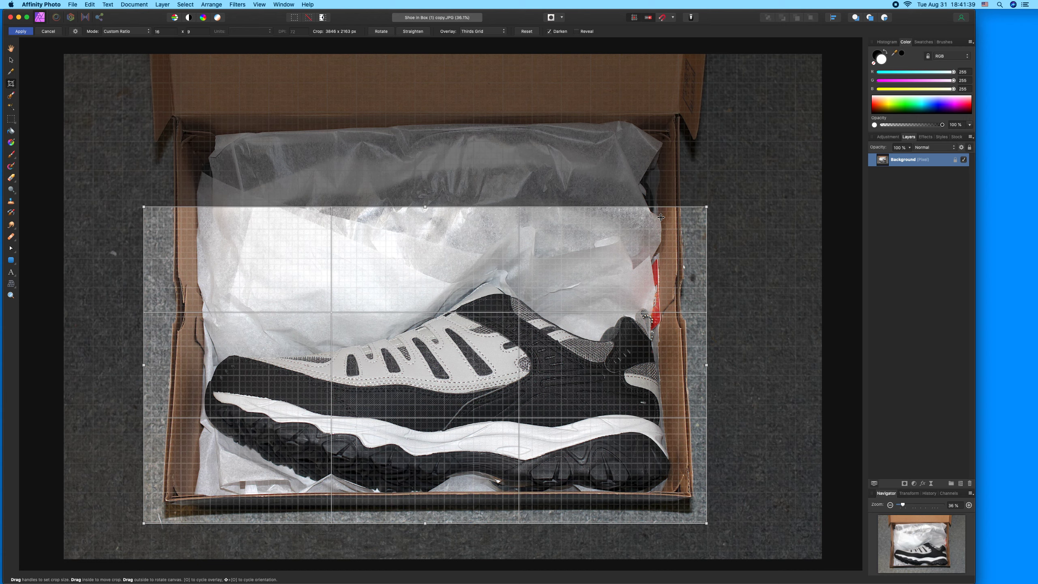
{"action": "key", "text": "Return"}
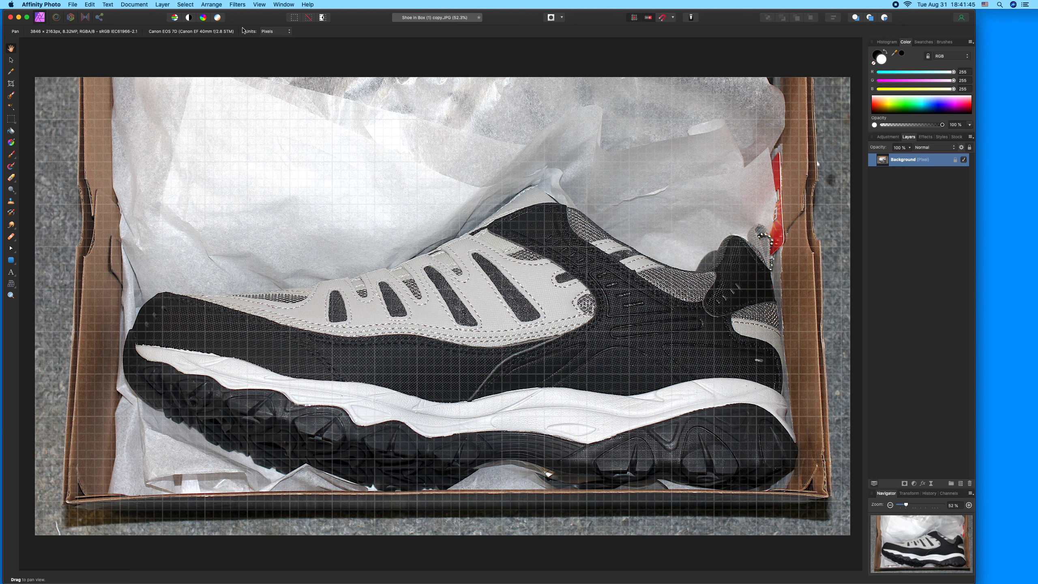
Save and close the cropped photo, and move Shoe in Box (1) copy from the desktop to the Trash
{"action": "left_click", "coordinate": [10, 17]}
{"action": "left_click", "coordinate": [586, 187]}
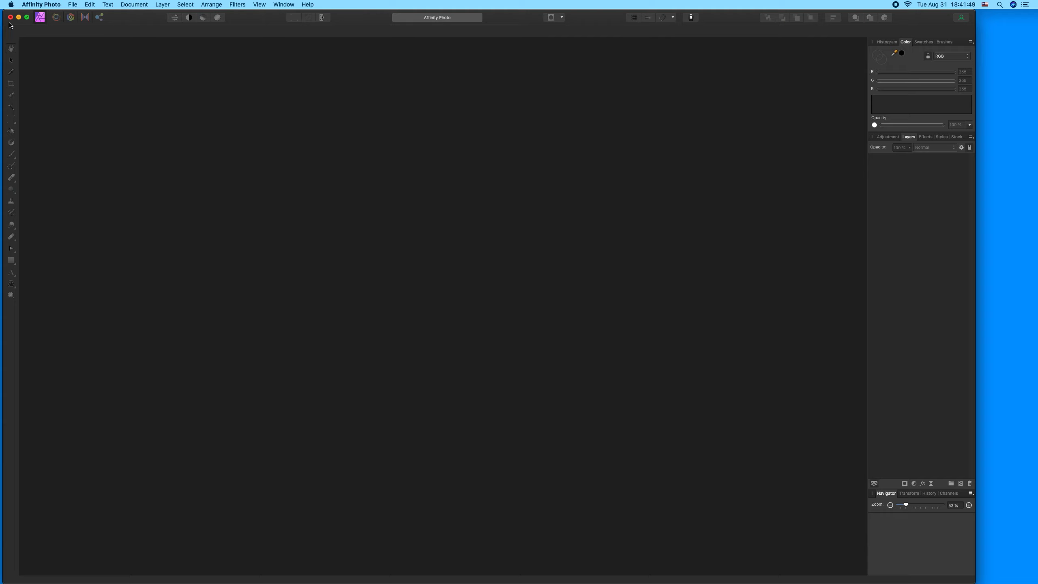
{"action": "left_click", "coordinate": [10, 17]}
{"action": "left_click_drag", "start_coordinate": [205, 131], "coordinate": [1016, 514]}
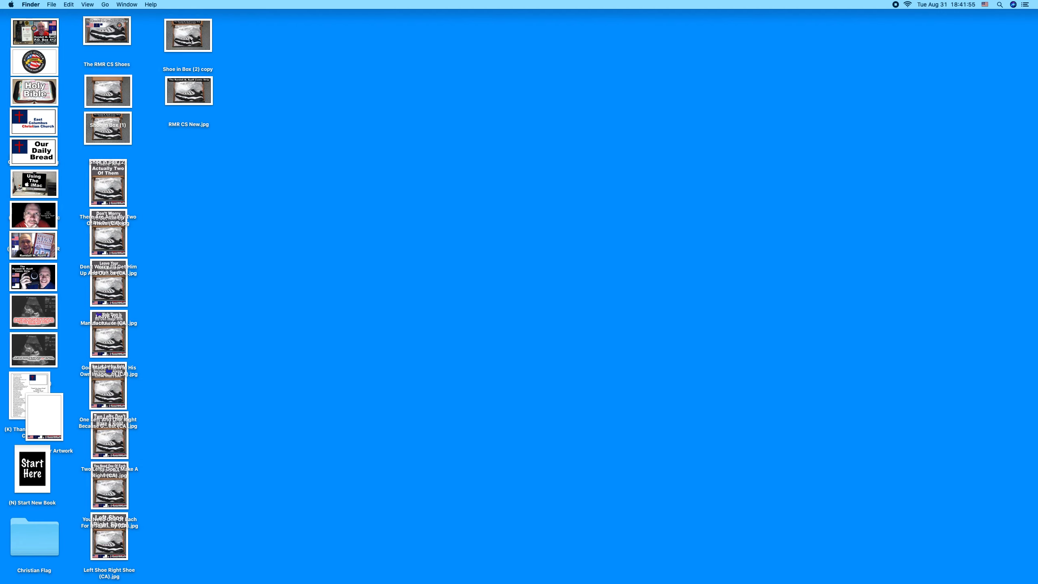
View RMR CS New.jpg in Preview once more, close it and move the file to the Trash
{"action": "double_click", "coordinate": [198, 80]}
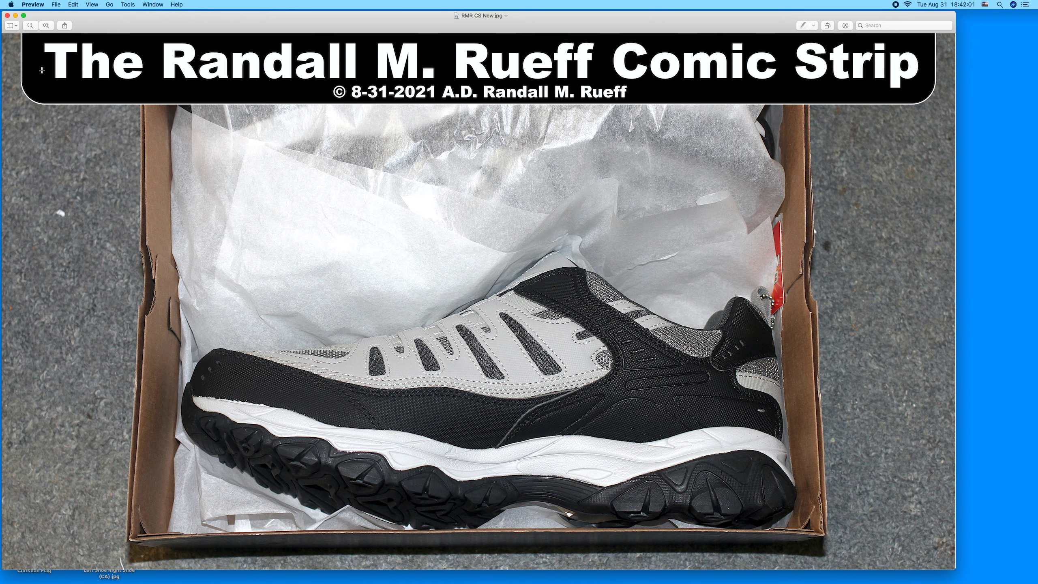
{"action": "left_click", "coordinate": [11, 15]}
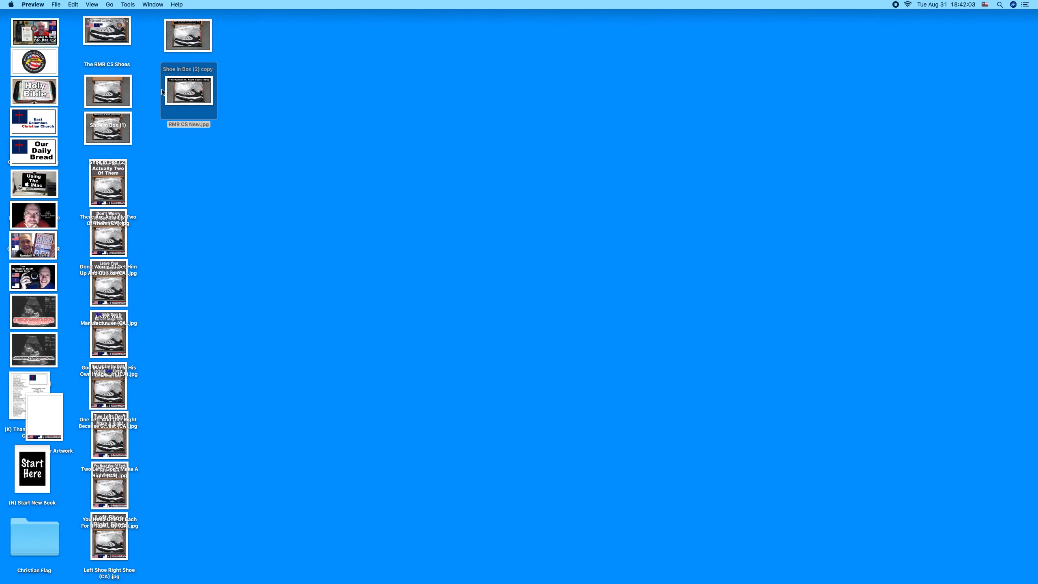
{"action": "left_click_drag", "start_coordinate": [184, 90], "coordinate": [1017, 523]}
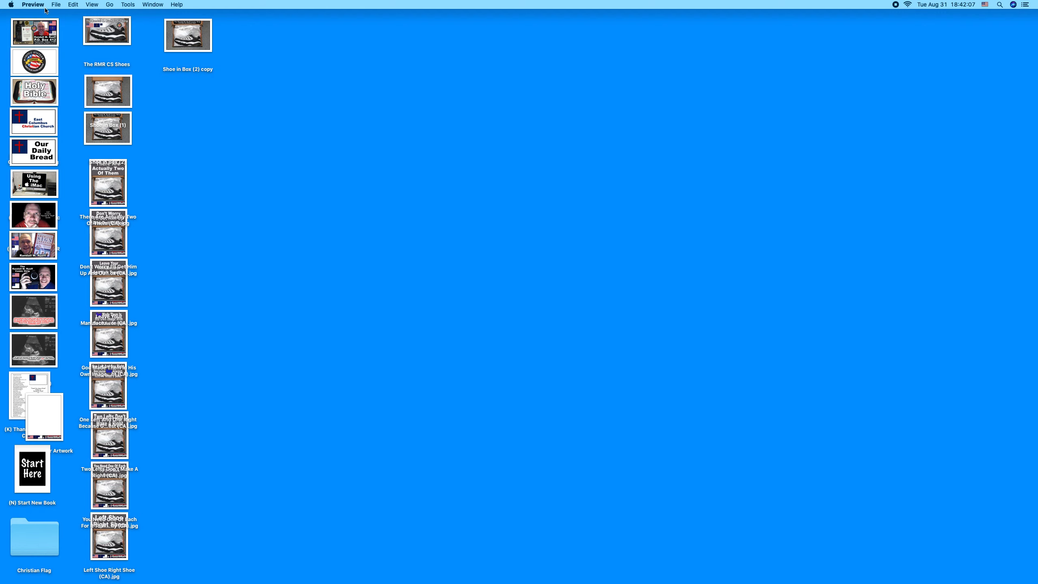
Check the lock status of Shoe in Box (1) and Shoe in Box (2) together in their file information
{"action": "left_click_drag", "start_coordinate": [153, 136], "coordinate": [100, 85]}
{"action": "key", "text": "ctrl+super+i"}
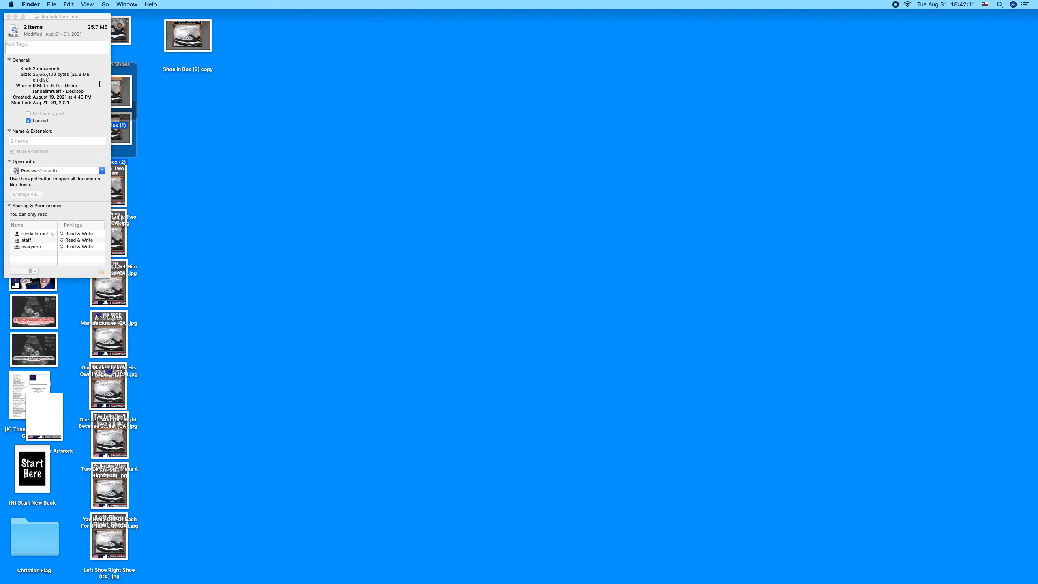
{"action": "left_click", "coordinate": [8, 16]}
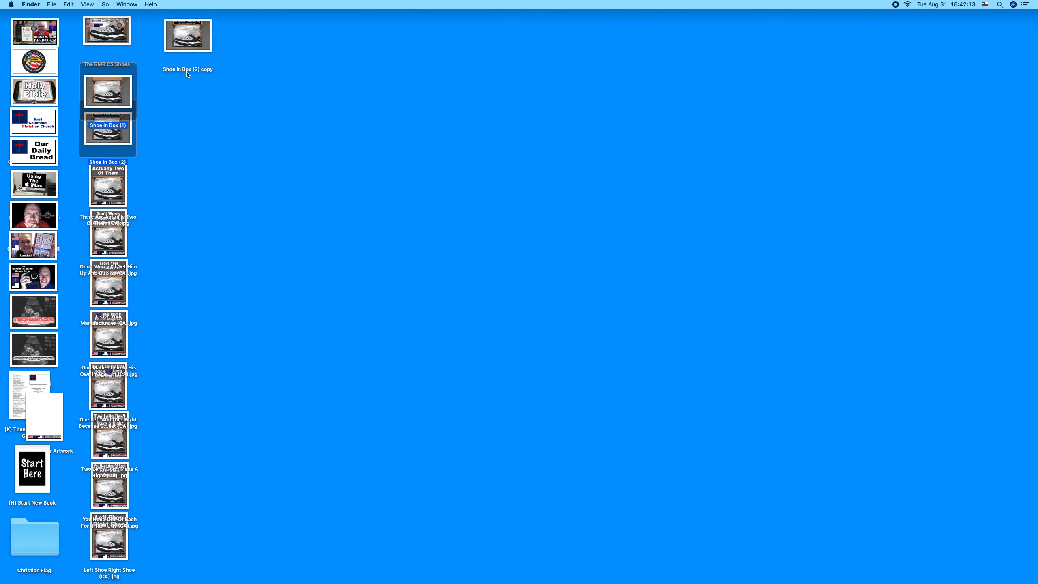
Unlock Shoe in Box (2) copy and rename it AAAAAAAAAAA
{"action": "left_click", "coordinate": [185, 70]}
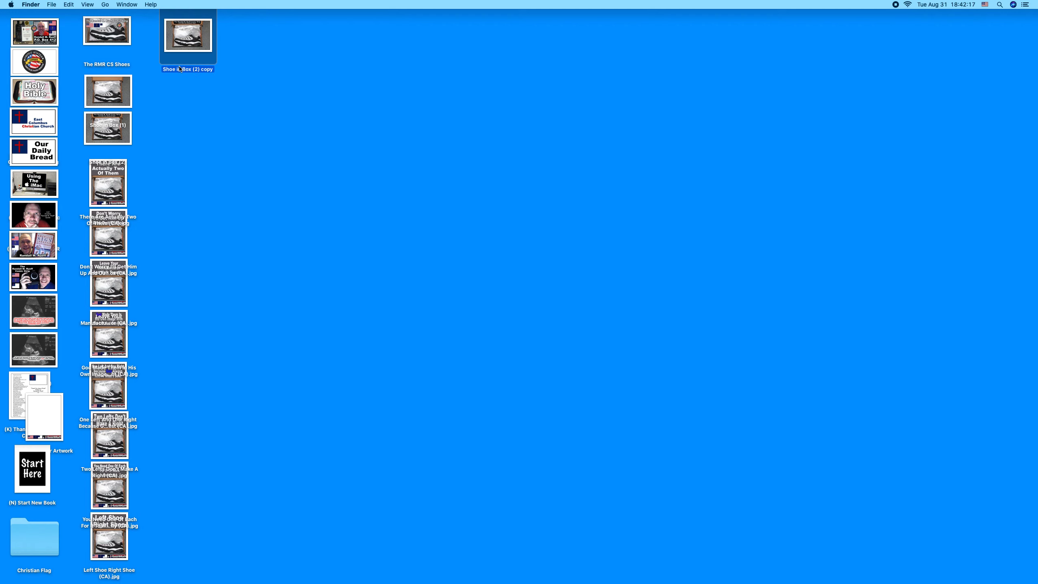
{"action": "key", "text": "super+i"}
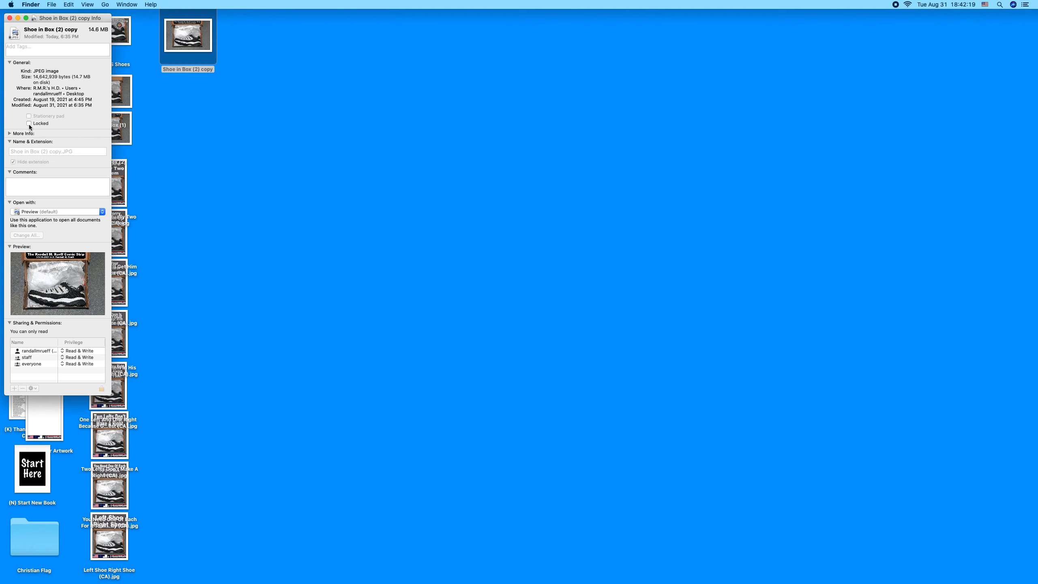
{"action": "key", "text": "super+w"}
{"action": "left_click", "coordinate": [192, 68]}
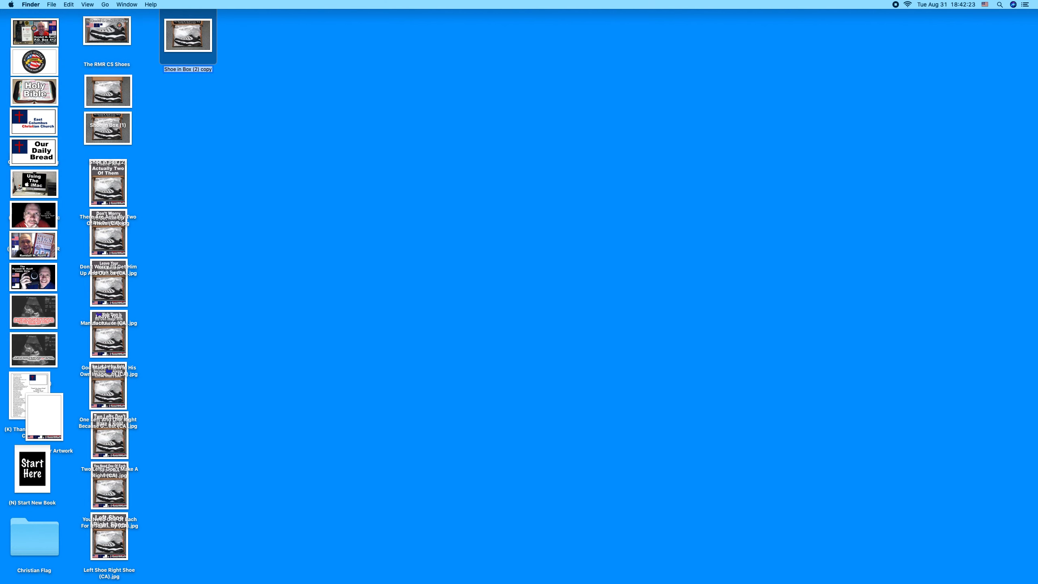
{"action": "type", "text": "AAA"}
Duplicate the renamed bannered photo four times on the desktop
{"action": "left_click", "coordinate": [195, 44]}
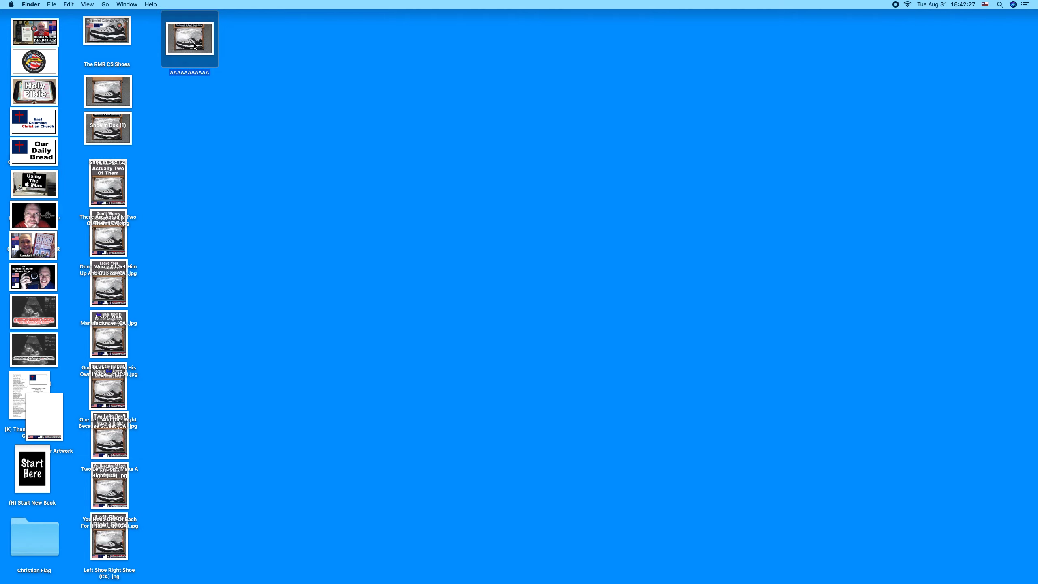
{"action": "key", "text": "super+d"}
{"action": "key", "text": "super+d"}
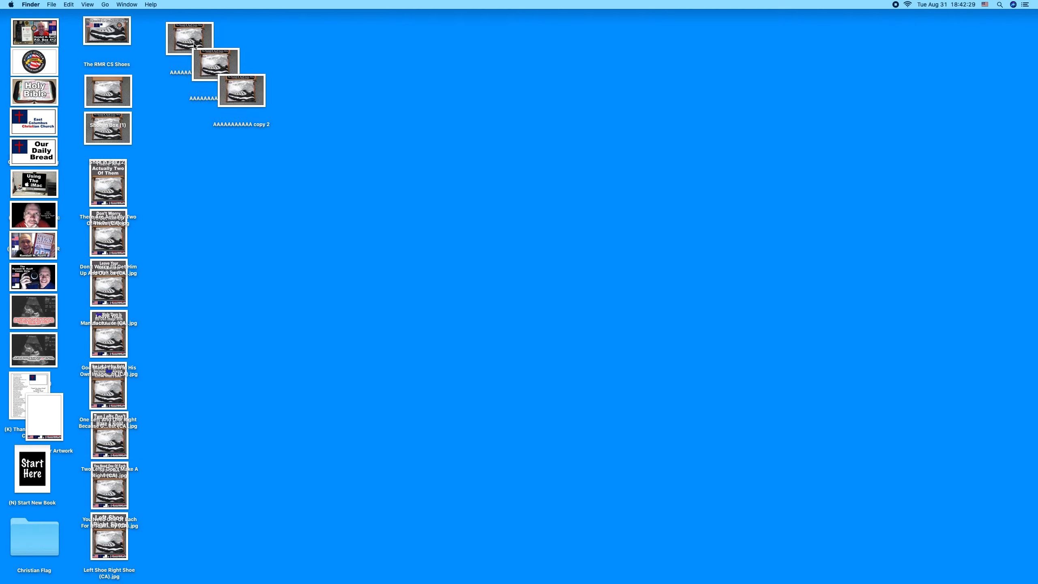
{"action": "key", "text": "super+d"}
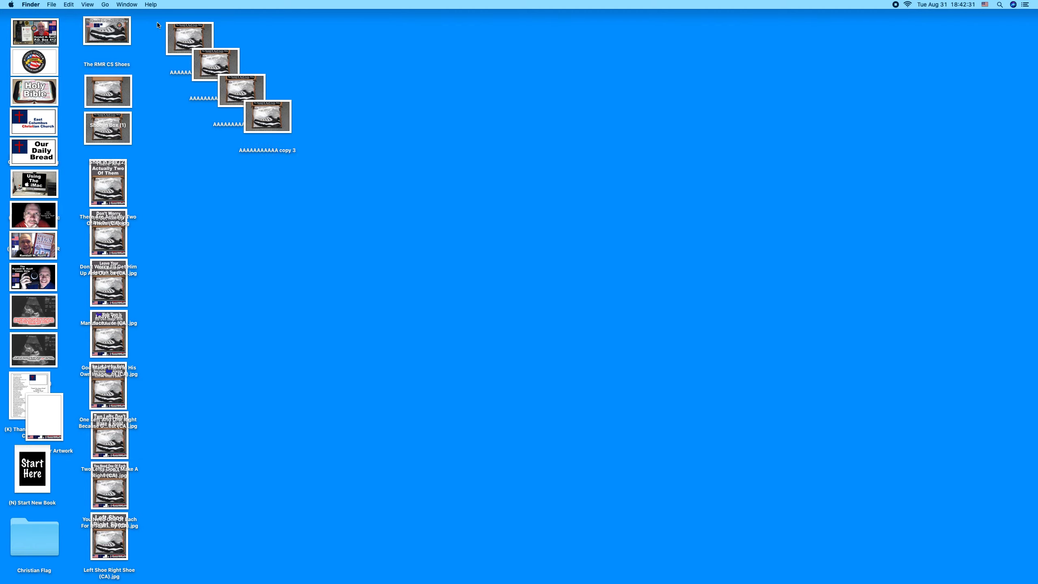
{"action": "key", "text": "super+d"}
Duplicate all five bannered photos together, move the new copies close beneath the first set, and select all ten files
{"action": "left_click_drag", "start_coordinate": [155, 18], "coordinate": [323, 180]}
{"action": "left_click_drag", "start_coordinate": [309, 143], "coordinate": [311, 144]}
{"action": "key", "text": "super+d"}
{"action": "left_click_drag", "start_coordinate": [221, 61], "coordinate": [202, 93]}
{"action": "left_click_drag", "start_coordinate": [162, 28], "coordinate": [320, 203]}
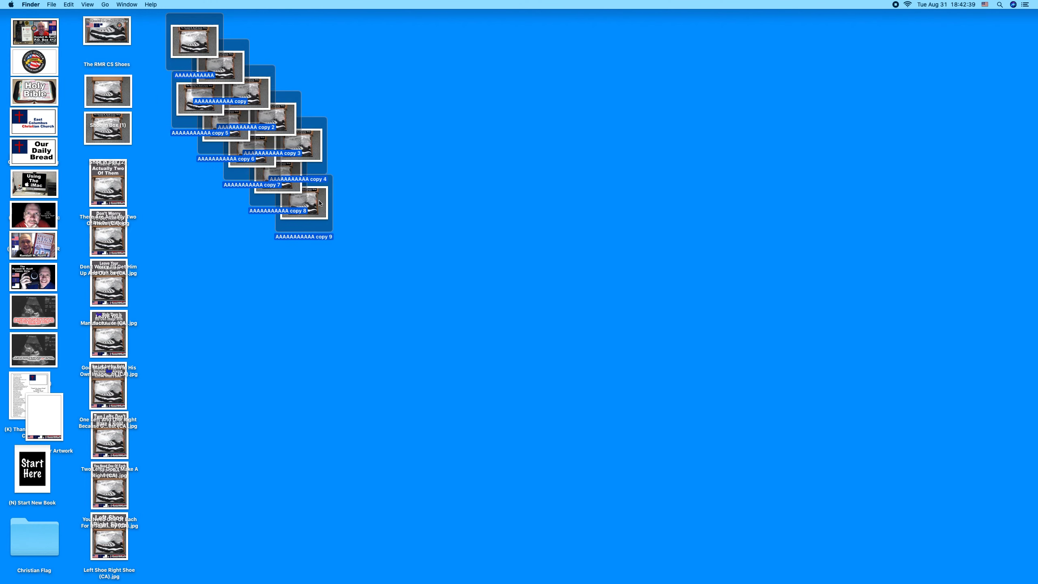
Duplicate the ten selected bannered photos, move the new copies beneath the originals, and select all twenty files
{"action": "key", "text": "super+d"}
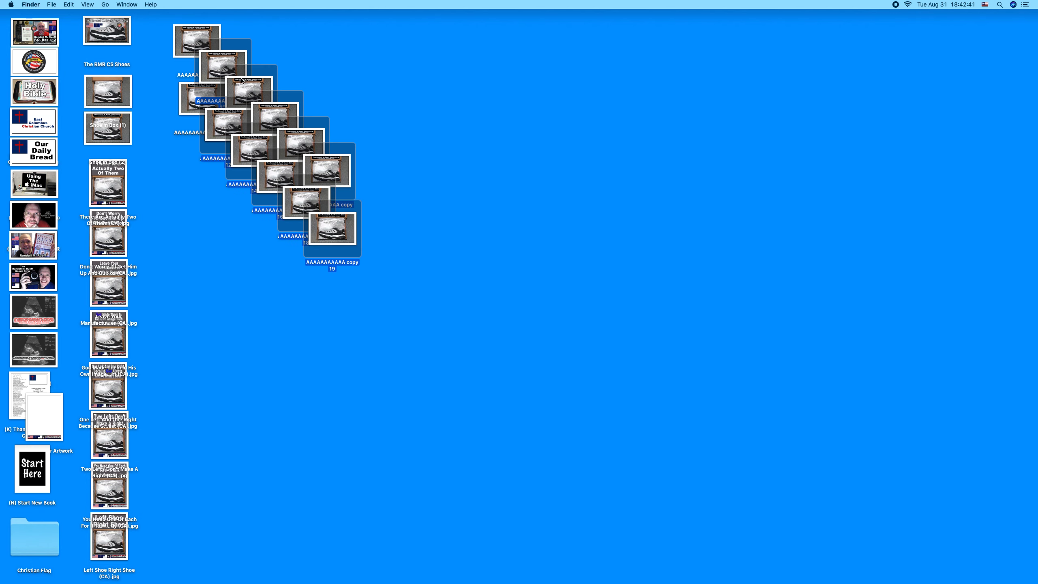
{"action": "left_click_drag", "start_coordinate": [241, 81], "coordinate": [204, 142]}
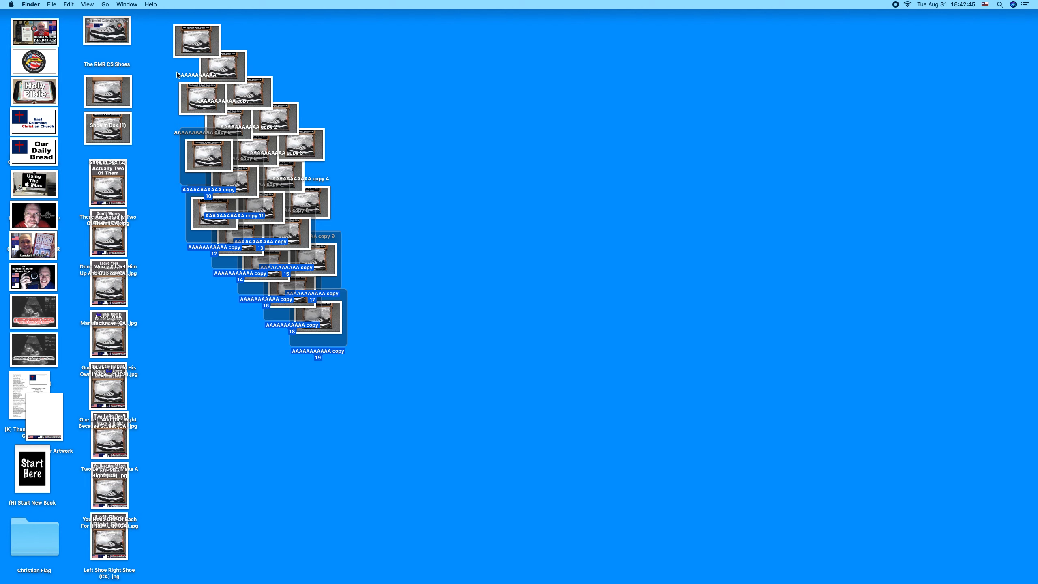
{"action": "left_click_drag", "start_coordinate": [162, 29], "coordinate": [346, 323]}
Duplicate the twenty selected photos and arrange all forty in one cascading group beside the finished comic strips
{"action": "key", "text": "super+d"}
{"action": "left_click_drag", "start_coordinate": [217, 59], "coordinate": [208, 257]}
{"action": "left_click_drag", "start_coordinate": [163, 38], "coordinate": [350, 544]}
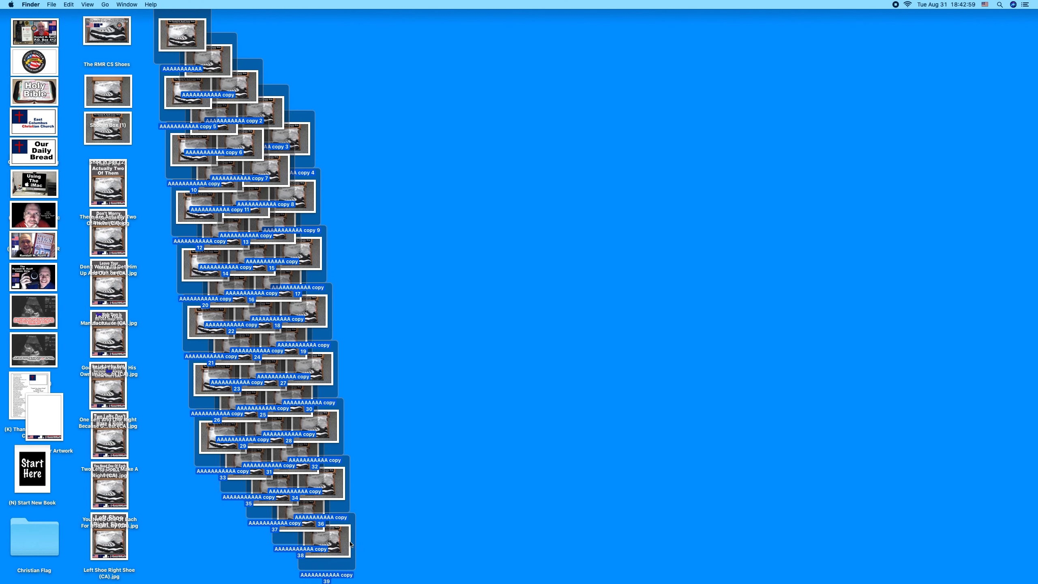
{"action": "left_click", "coordinate": [447, 523]}
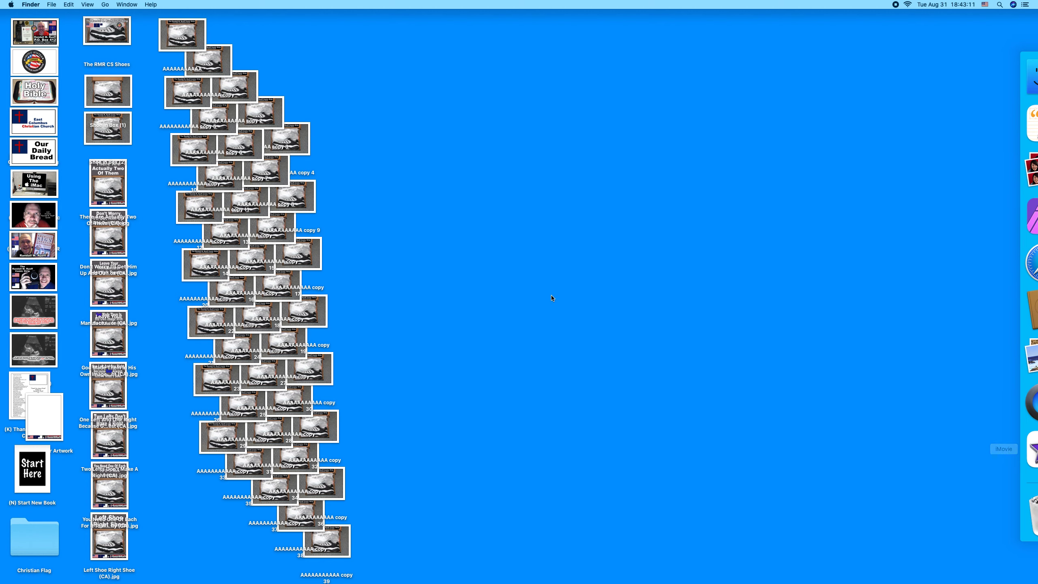
Empty the Trash
{"action": "left_click", "coordinate": [69, 4]}
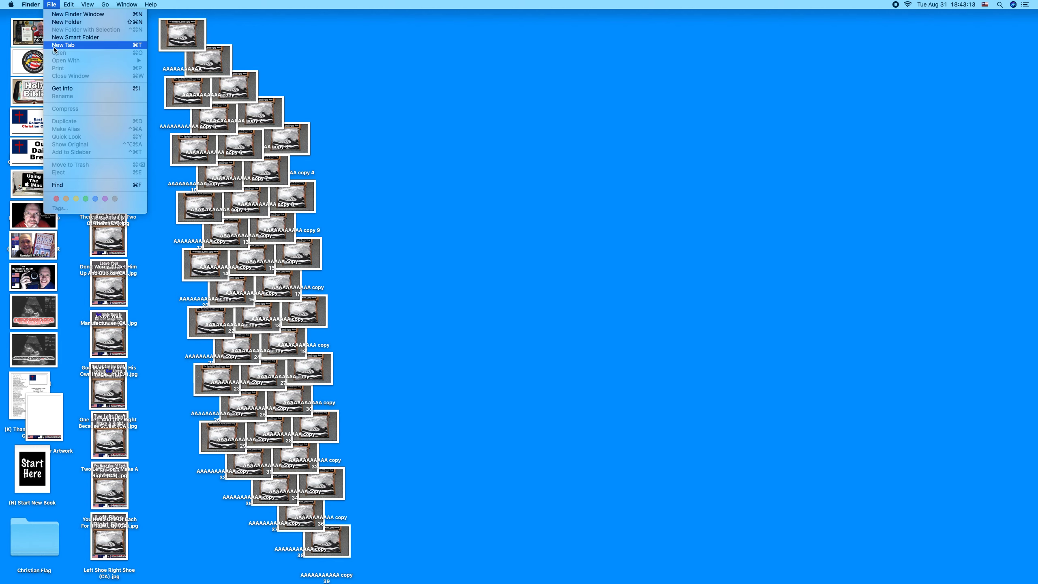
{"action": "mouse_move", "coordinate": [36, 4]}
{"action": "left_click", "coordinate": [41, 39]}
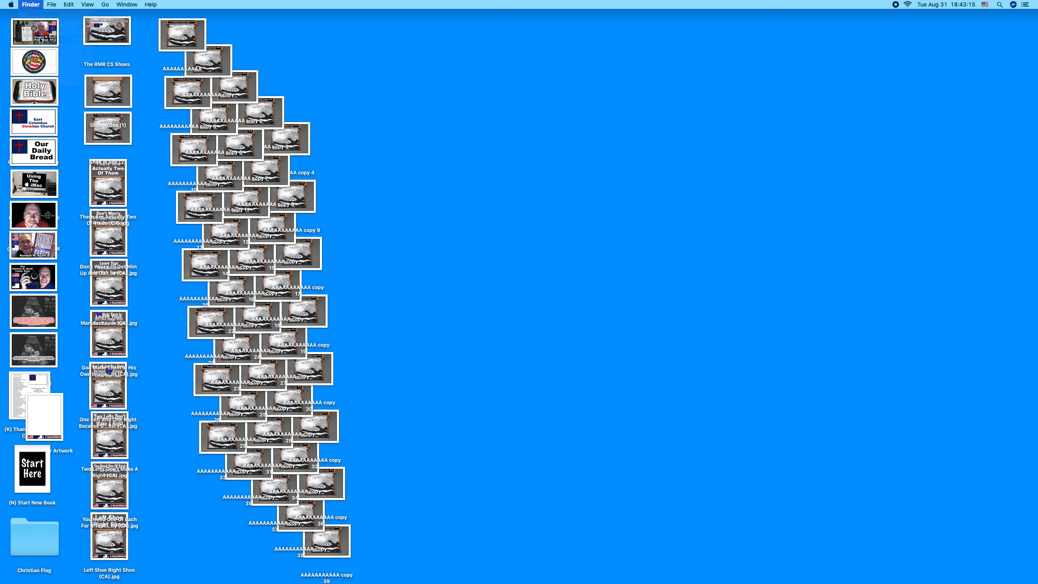
{"action": "key", "text": "Return"}
Switch to Affinity Photo and open AAAAAAAAAAA together with all its numbered copies from the desktop
{"action": "mouse_move", "coordinate": [1036, 364]}
{"action": "left_click", "coordinate": [996, 210]}
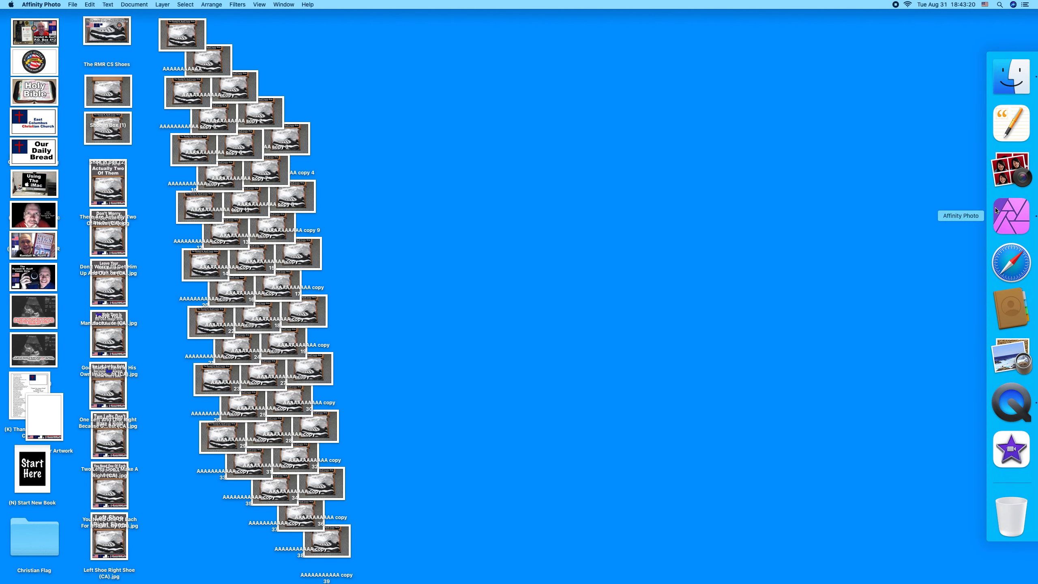
{"action": "left_click", "coordinate": [68, 3]}
{"action": "left_click", "coordinate": [86, 86]}
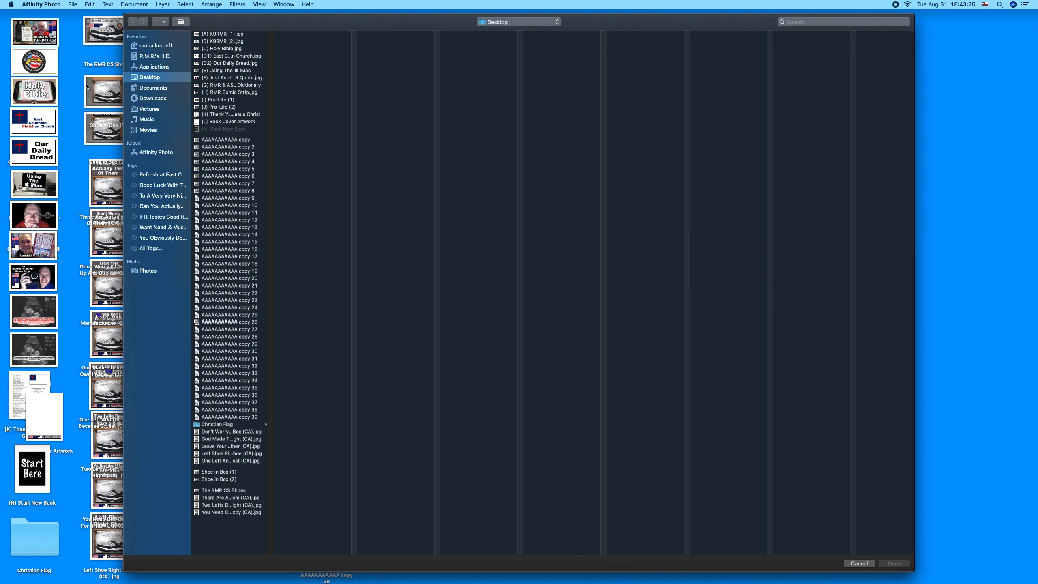
{"action": "left_click", "coordinate": [254, 137]}
{"action": "left_click_drag", "start_coordinate": [254, 138], "coordinate": [253, 423]}
{"action": "key", "text": "Return"}
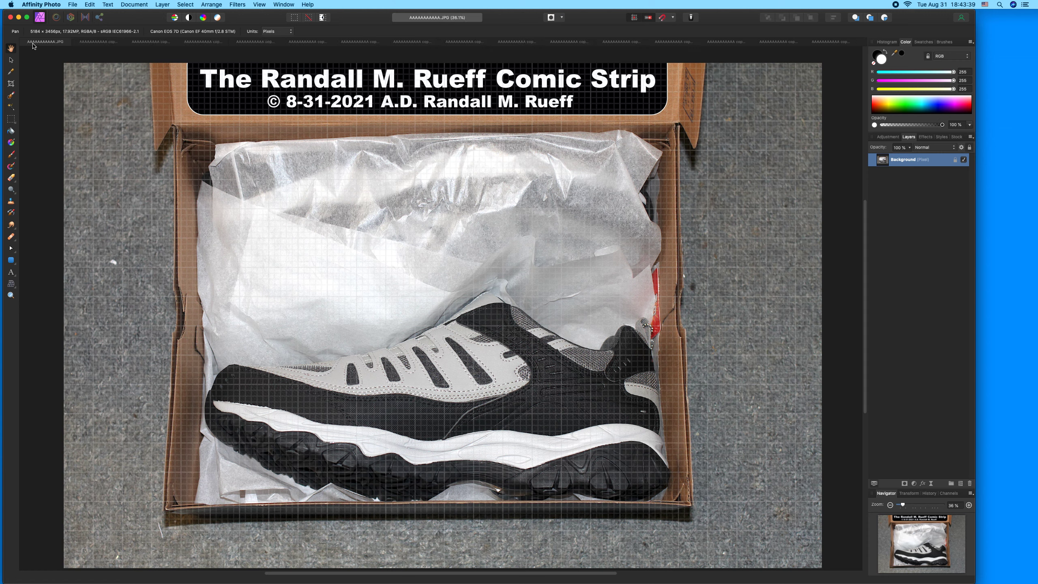
Add the artistic text "Time to get up and out of the box." in quotation marks on the white paper above the shoe
{"action": "key", "text": "v"}
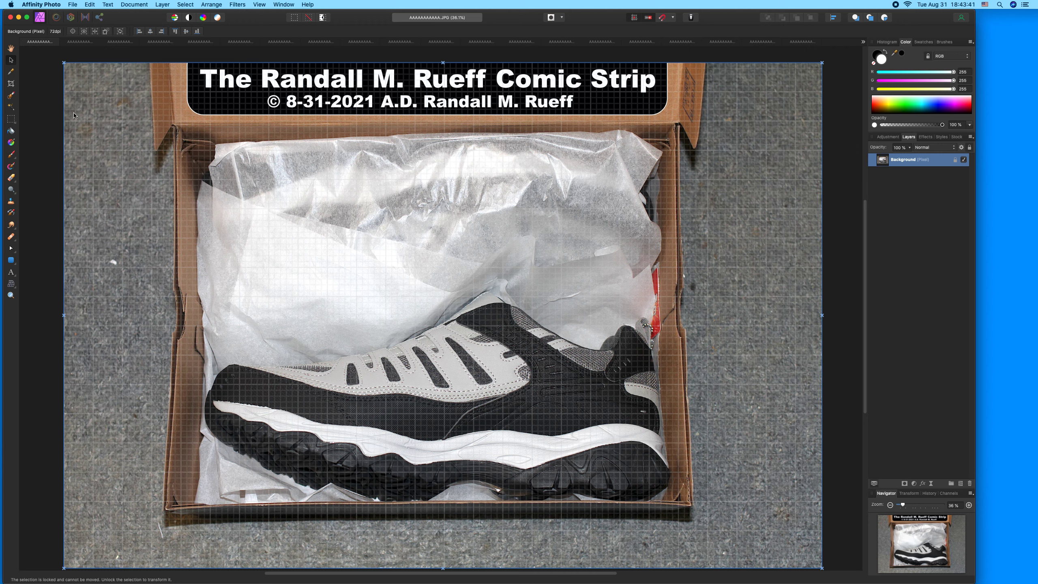
{"action": "left_click", "coordinate": [15, 278]}
{"action": "left_click", "coordinate": [45, 274]}
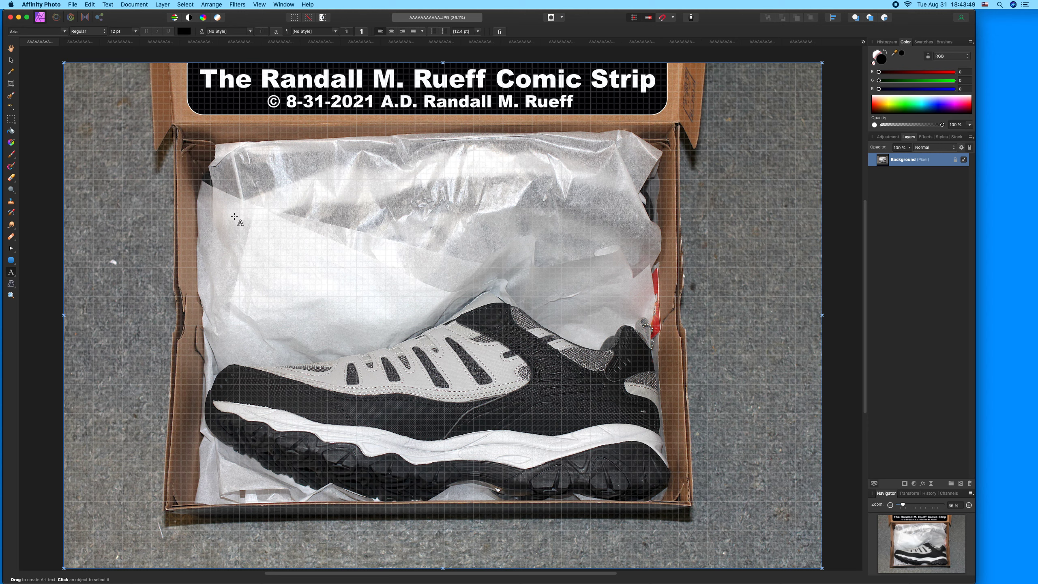
{"action": "left_click_drag", "start_coordinate": [228, 235], "coordinate": [241, 242]}
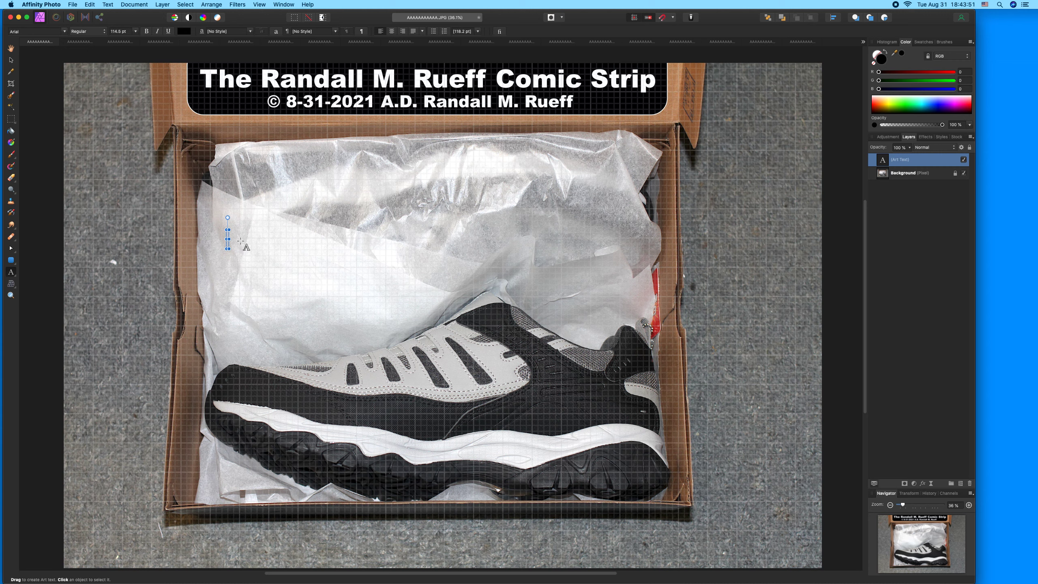
{"action": "type", "text": "\"T"}
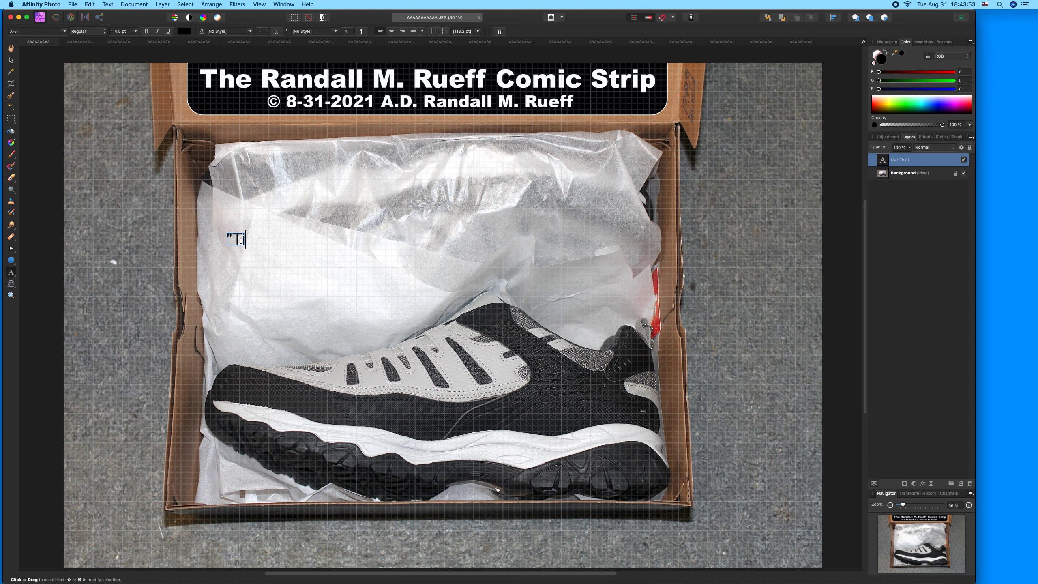
{"action": "type", "text": "ime to get up and out of the box"}
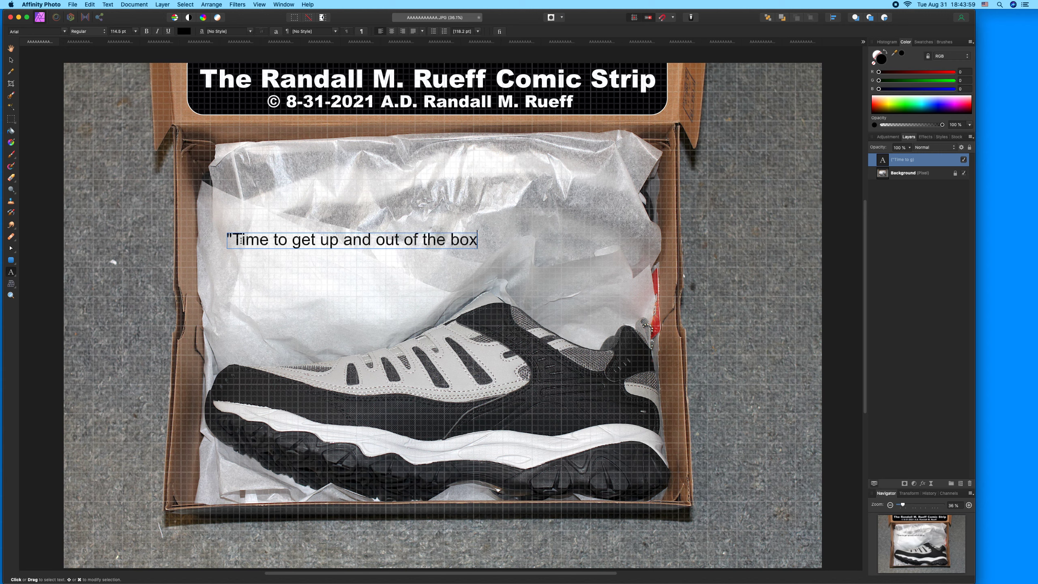
{"action": "type", "text": ".\""}
Centre-align the whole box caption and set its font to Arial Black
{"action": "key", "text": "super+a"}
{"action": "key", "text": "Escape"}
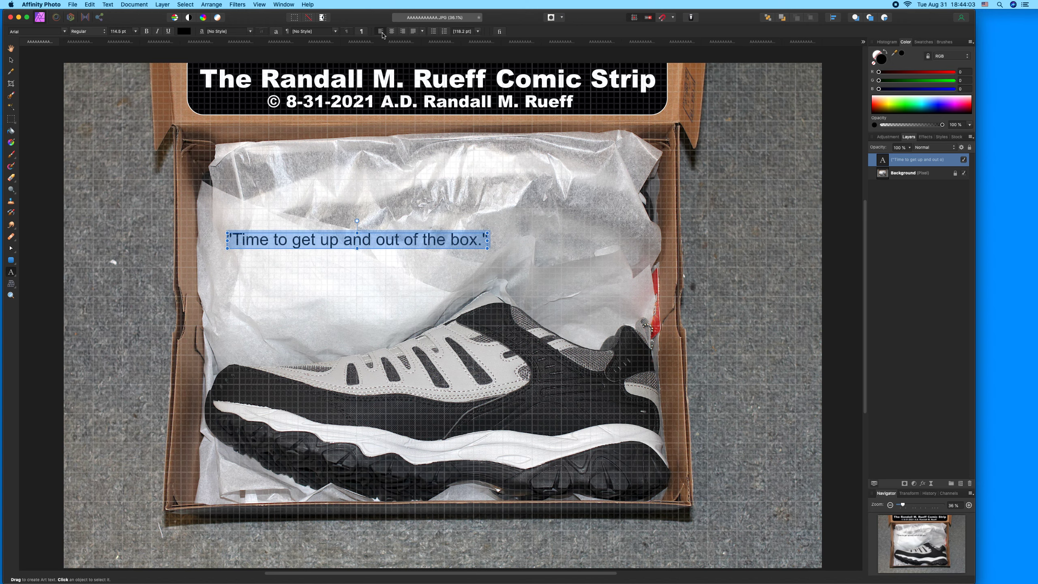
{"action": "left_click", "coordinate": [64, 32]}
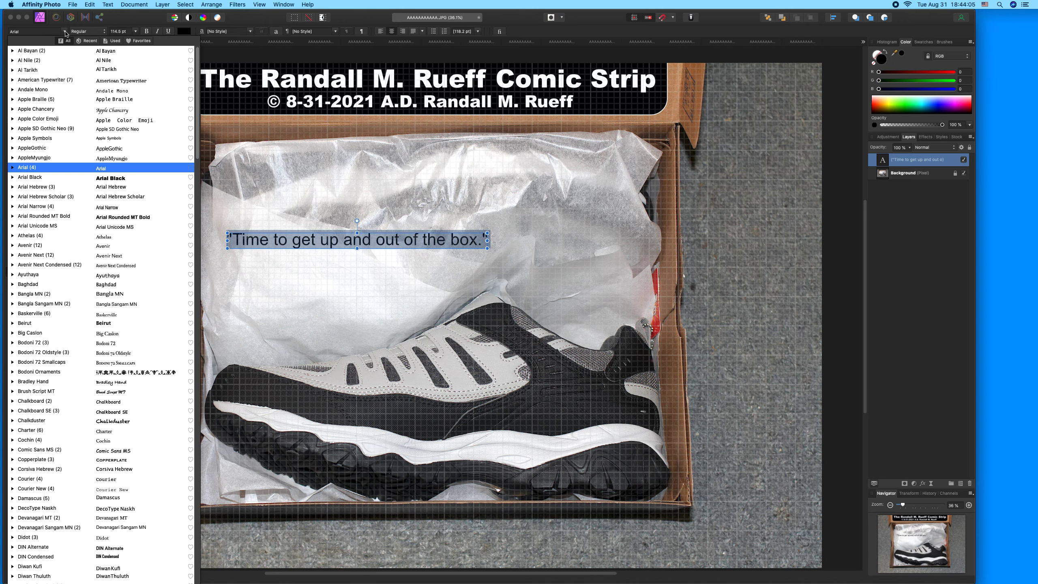
{"action": "left_click", "coordinate": [129, 179]}
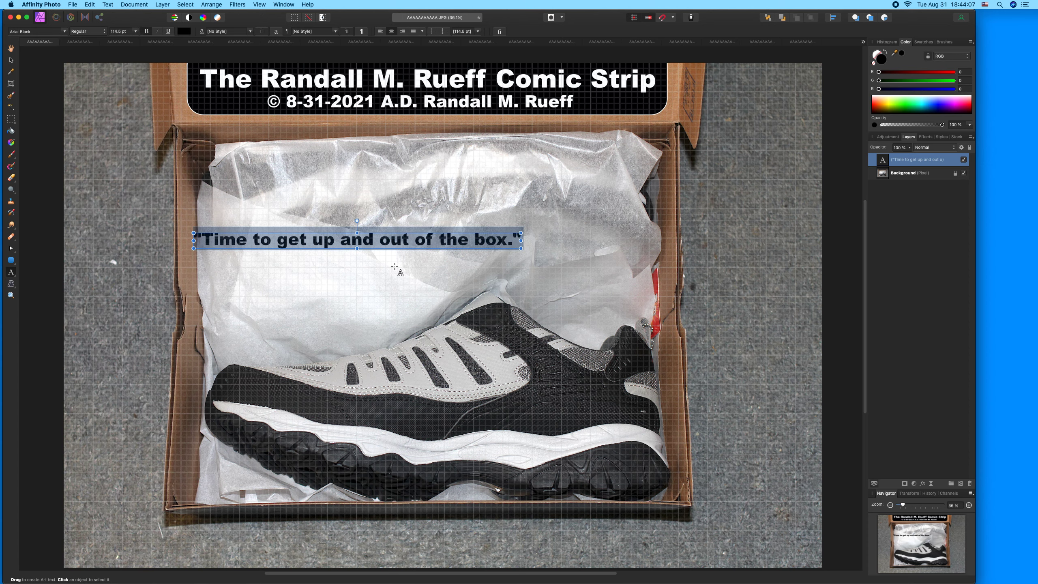
Insert "get" before "out" in the caption and break the line so the second line reads "get out of the box."
{"action": "left_click", "coordinate": [380, 242]}
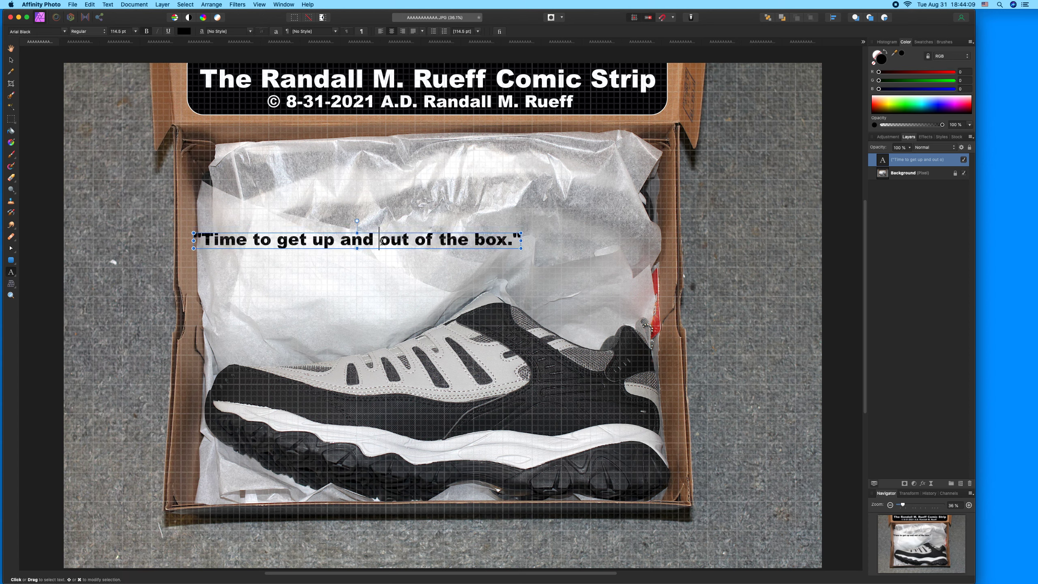
{"action": "type", "text": "get"}
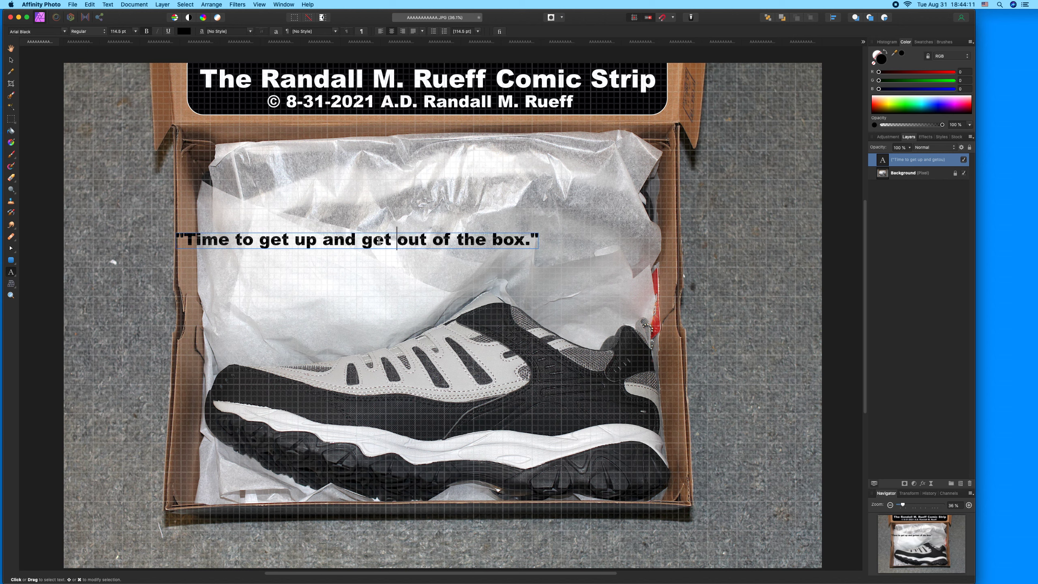
{"action": "left_click", "coordinate": [367, 241]}
{"action": "key", "text": "Return"}
{"action": "key", "text": "super+a"}
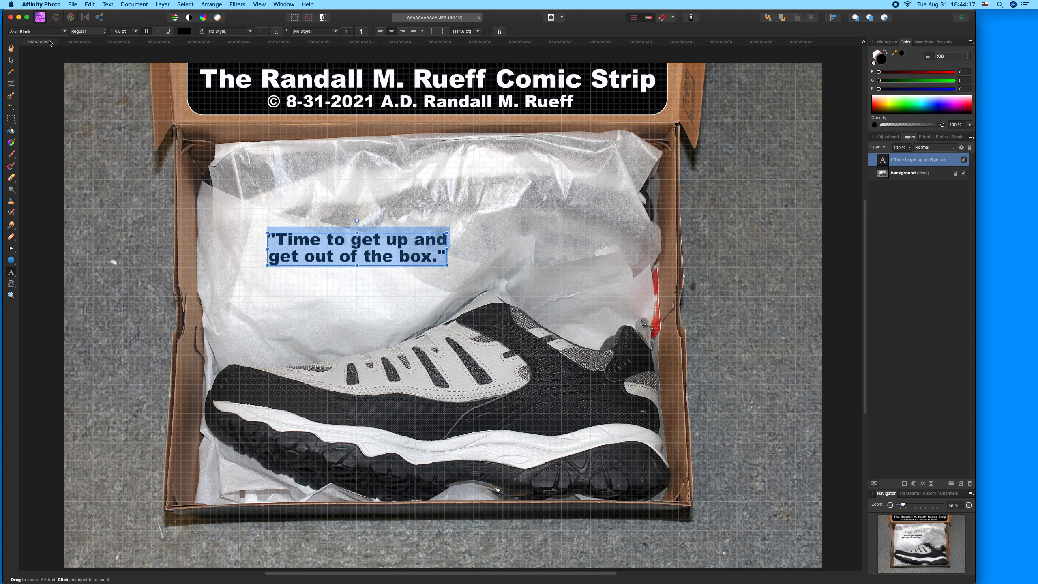
Move the two-line caption onto the white paper above the shoe's toe and enlarge it to about 146 pt
{"action": "left_click", "coordinate": [11, 60]}
{"action": "left_click_drag", "start_coordinate": [338, 247], "coordinate": [290, 291]}
{"action": "left_click_drag", "start_coordinate": [397, 303], "coordinate": [444, 319]}
{"action": "left_click_drag", "start_coordinate": [388, 277], "coordinate": [386, 278]}
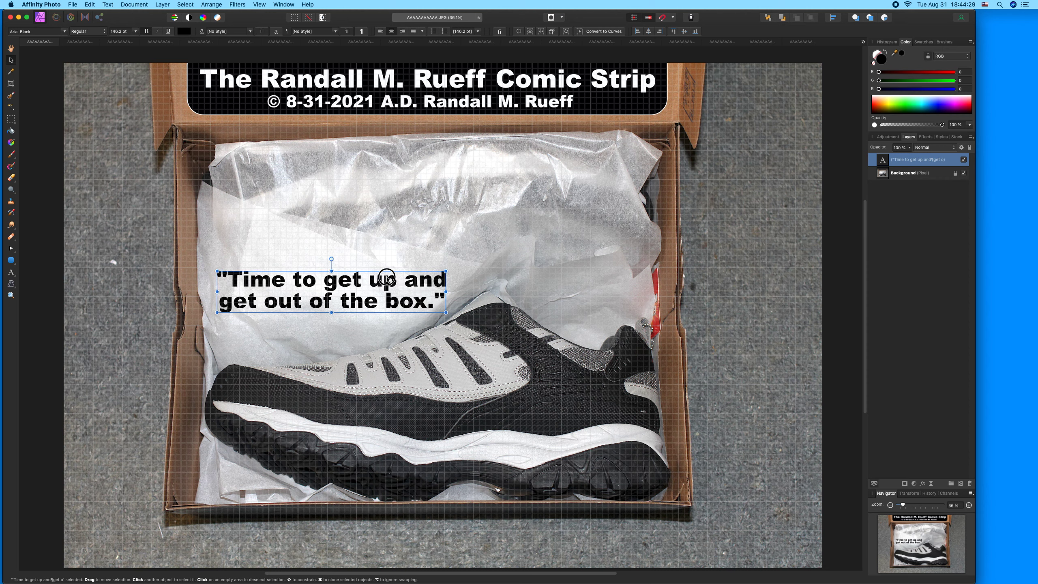
{"action": "left_click", "coordinate": [379, 253]}
Save the captioned photo flattened and close its document
{"action": "key", "text": "super+s"}
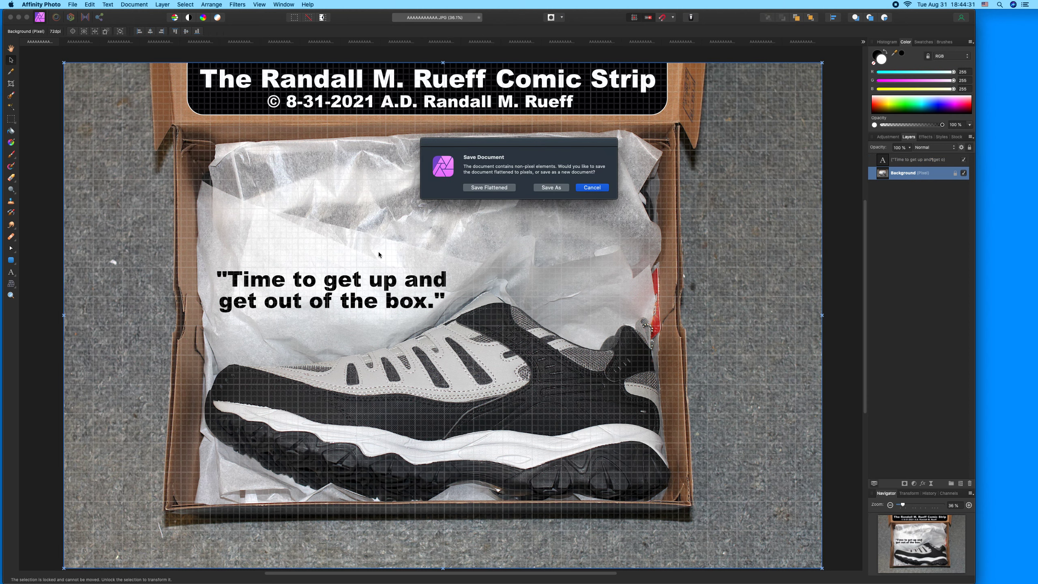
{"action": "left_click", "coordinate": [472, 187]}
{"action": "left_click", "coordinate": [9, 46]}
{"action": "left_click", "coordinate": [24, 42]}
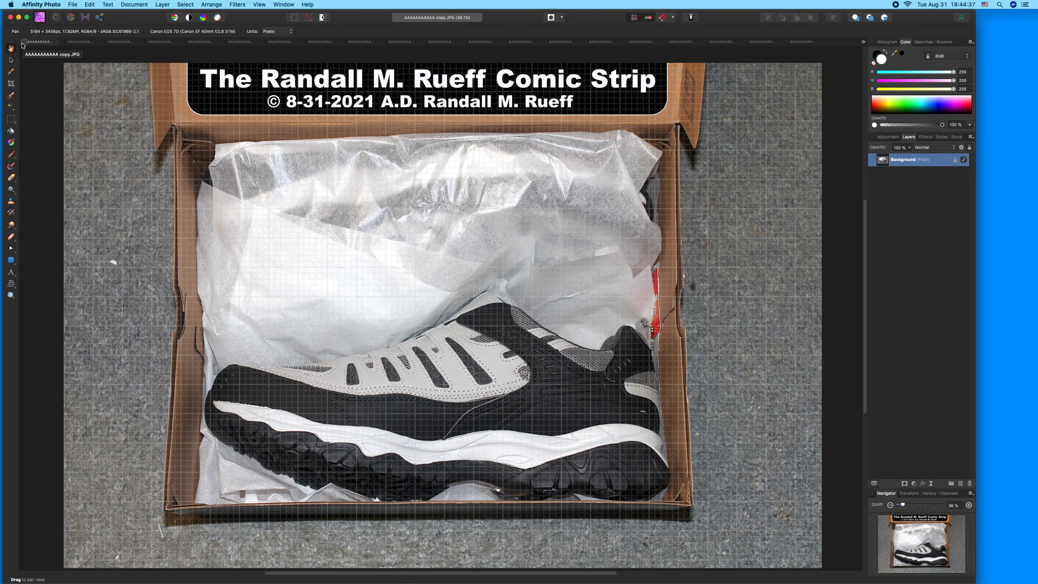
Add artistic text on the white paper of AAAAAAAAAAA copy, reading "Get up." and "Time to go!" on two lines within quotation marks
{"action": "left_click", "coordinate": [15, 276]}
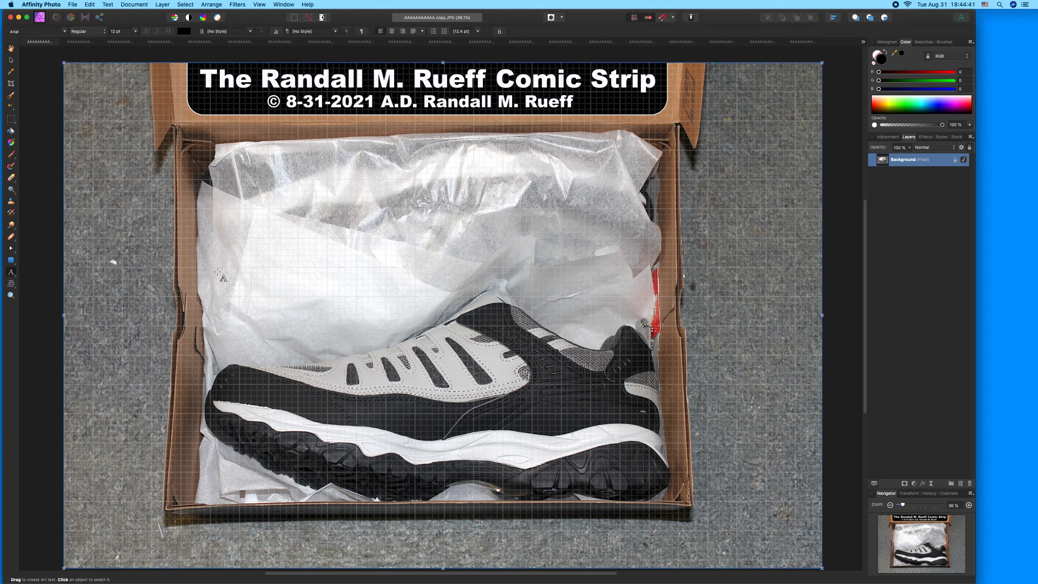
{"action": "left_click_drag", "start_coordinate": [220, 270], "coordinate": [220, 277]}
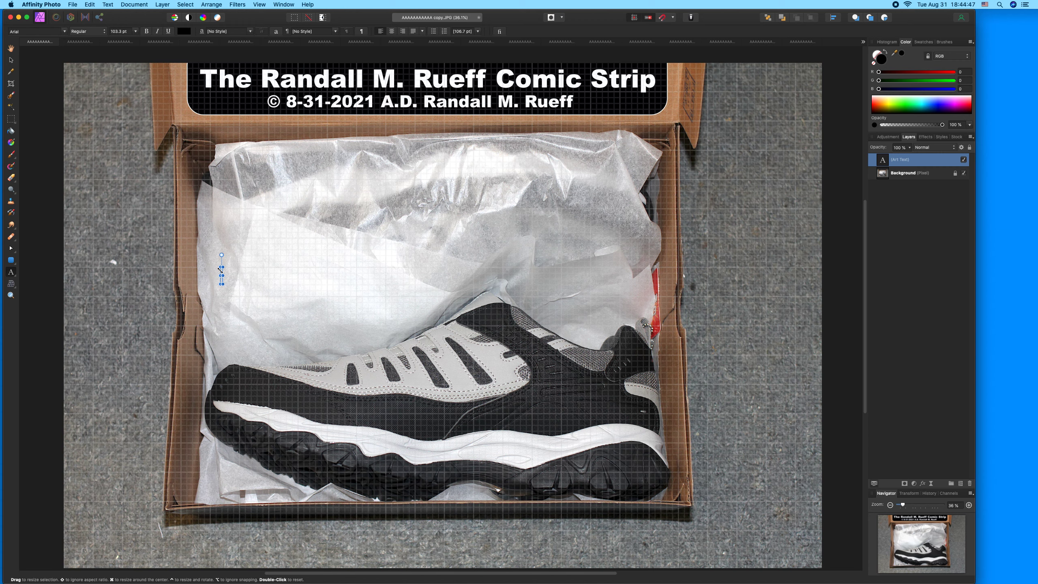
{"action": "left_click_drag", "start_coordinate": [221, 269], "coordinate": [221, 270]}
{"action": "type", "text": "\"Get up"}
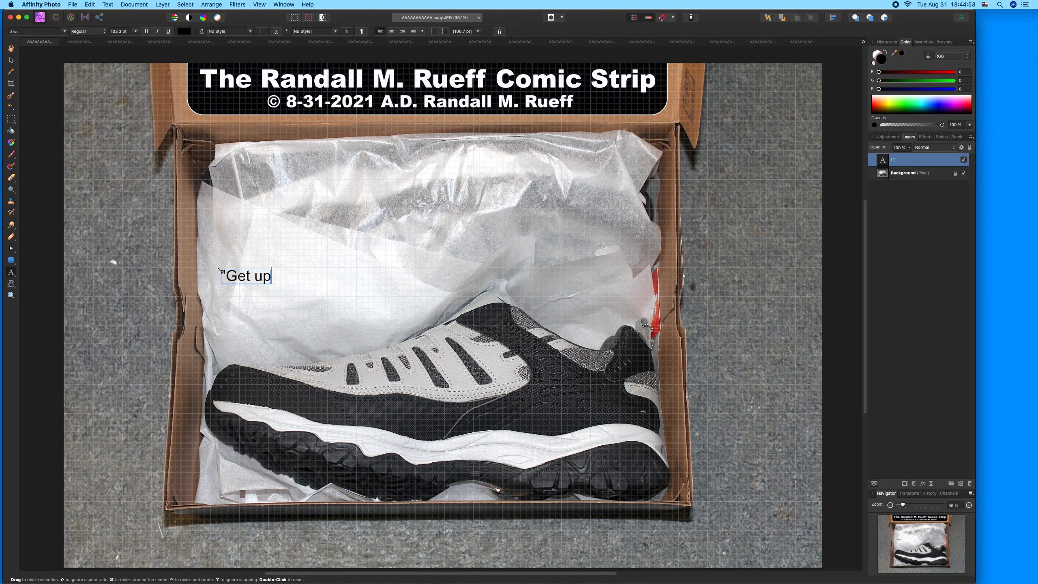
{"action": "type", "text": "."}
{"action": "key", "text": "Return"}
{"action": "type", "text": "Time to go!\""}
Centre-align the "Get up" caption and set its font to Arial Black
{"action": "key", "text": "super+a"}
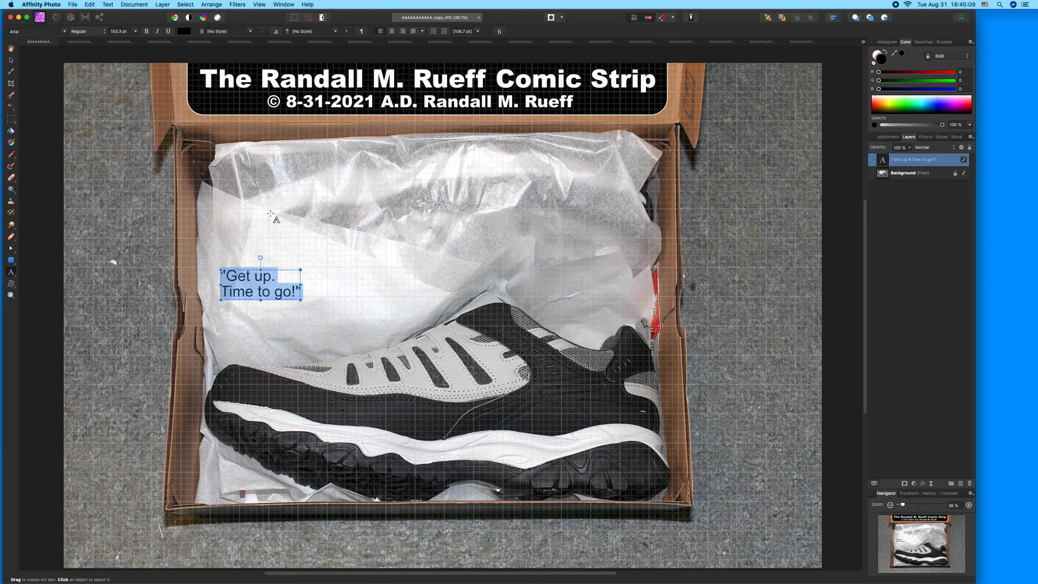
{"action": "left_click", "coordinate": [64, 31]}
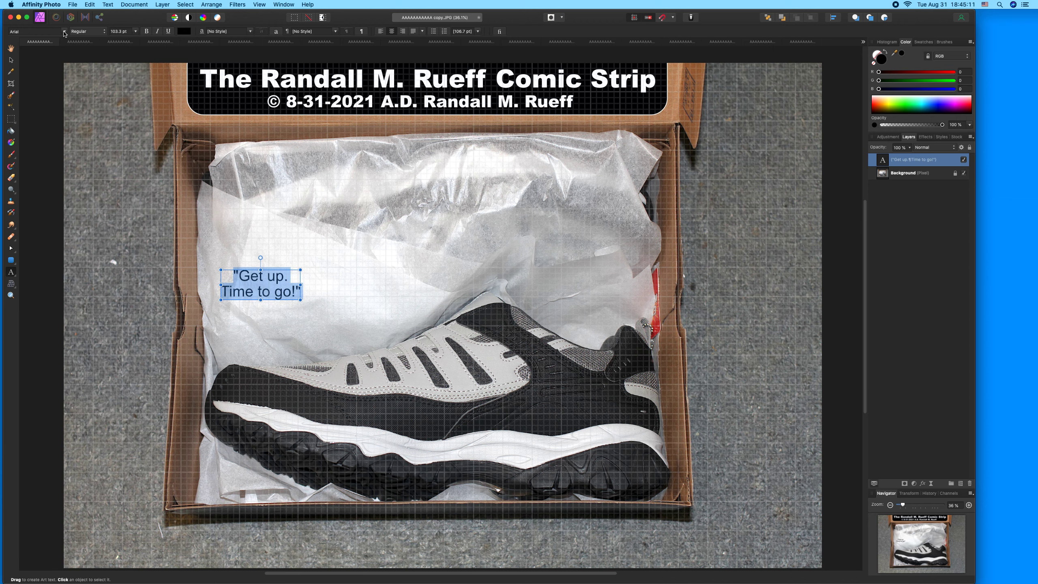
{"action": "left_click", "coordinate": [113, 176]}
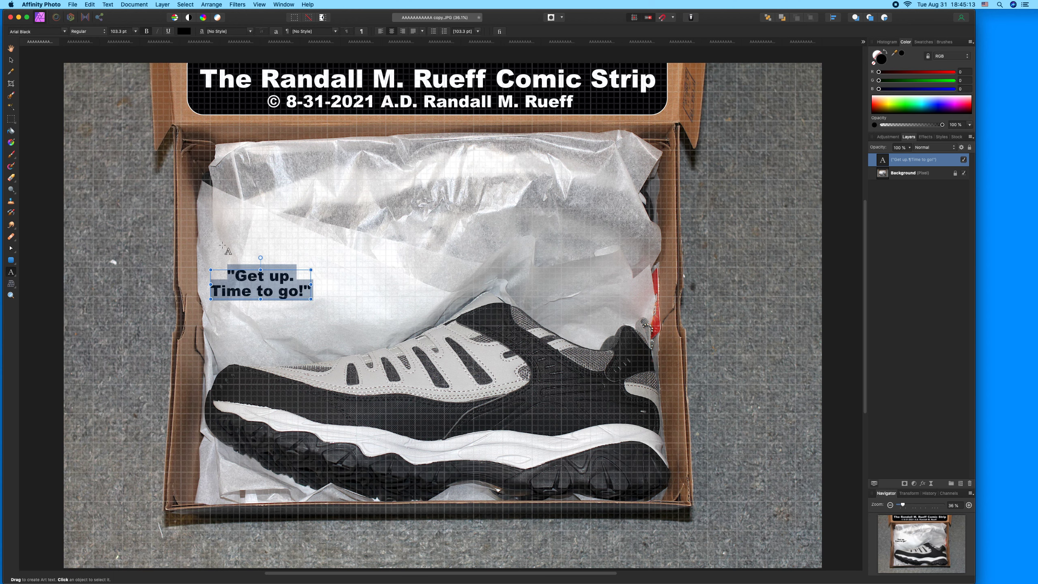
Change the caption's second line to read "It's time to go!"
{"action": "left_click", "coordinate": [220, 289]}
{"action": "key", "text": "BackSpace"}
{"action": "type", "text": "It's "}
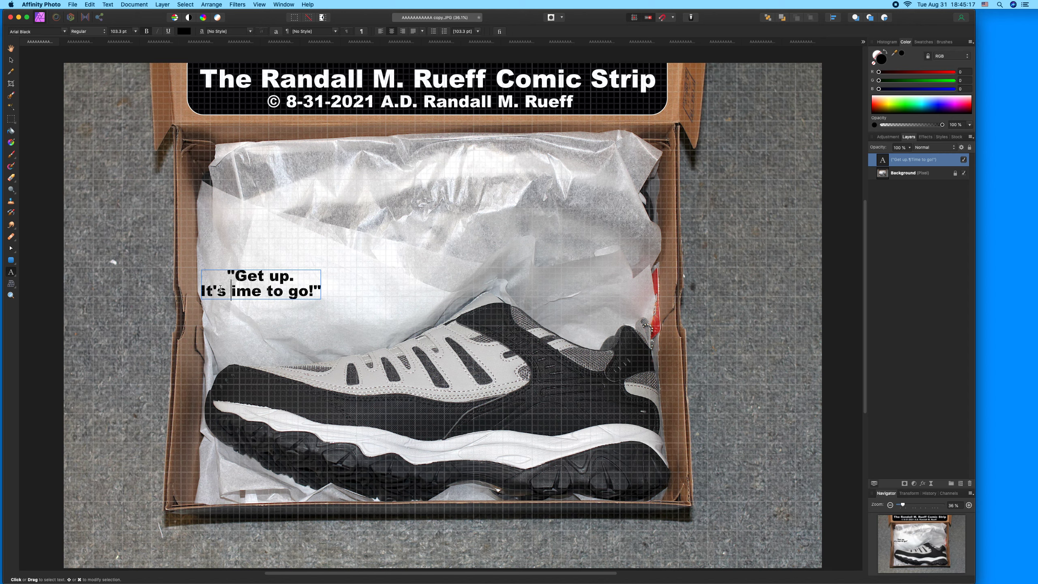
{"action": "type", "text": "t"}
{"action": "key", "text": "Escape"}
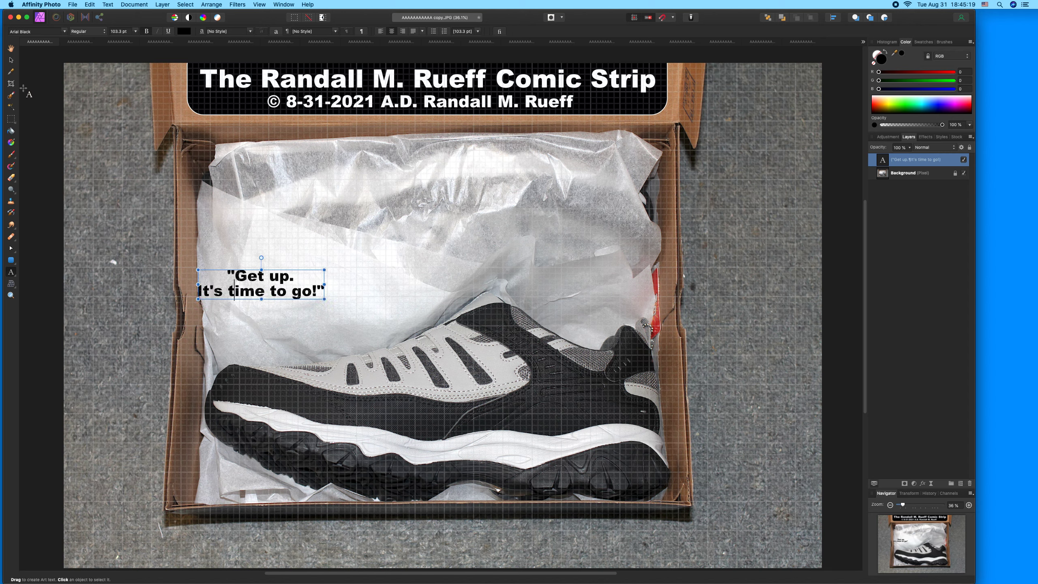
Enlarge the "Get up. It's time to go!" caption and position it just above the shoe's toe
{"action": "left_click", "coordinate": [11, 60]}
{"action": "left_click_drag", "start_coordinate": [292, 283], "coordinate": [410, 346]}
{"action": "left_click_drag", "start_coordinate": [357, 312], "coordinate": [353, 317]}
{"action": "left_click", "coordinate": [322, 272]}
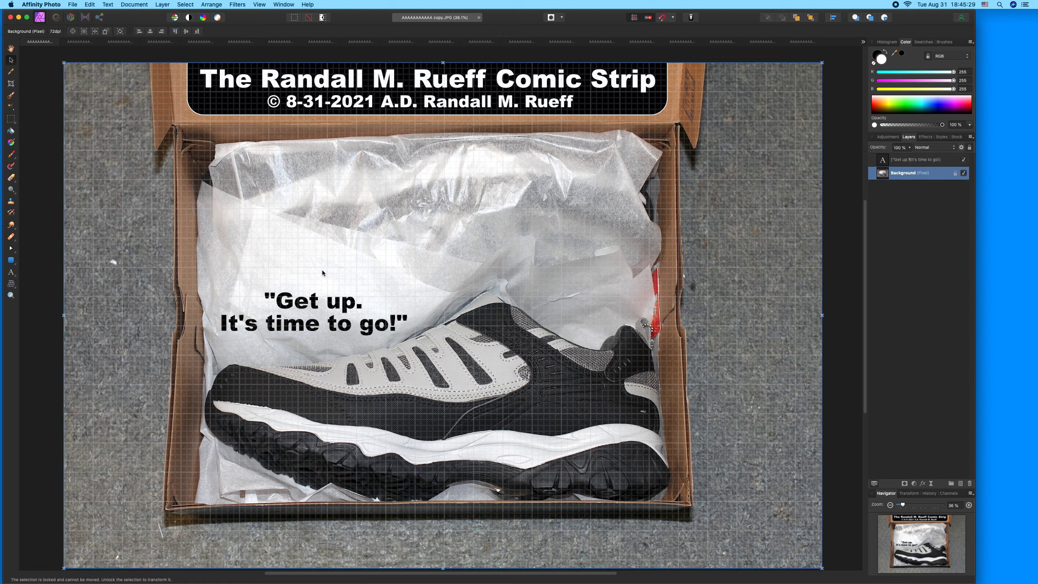
Save the "It's time to go!" photo flattened and close its document
{"action": "key", "text": "super+s"}
{"action": "left_click", "coordinate": [500, 188]}
{"action": "left_click", "coordinate": [32, 42]}
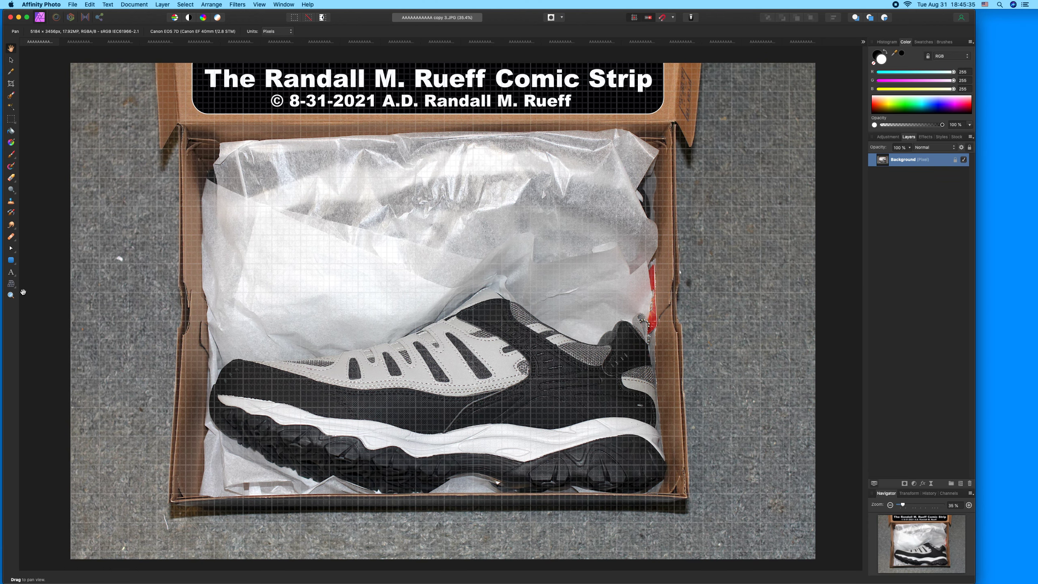
Start an artistic text caption on the white paper above the shoe's toe with the first line "Get up and get ready
{"action": "left_click", "coordinate": [11, 272]}
{"action": "left_click", "coordinate": [41, 273]}
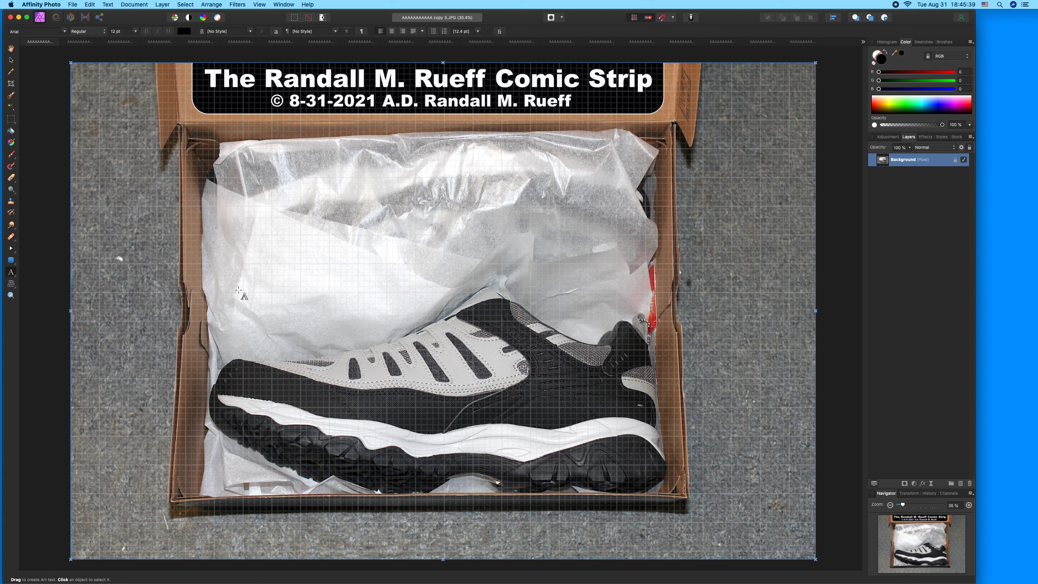
{"action": "left_click_drag", "start_coordinate": [239, 290], "coordinate": [250, 303]}
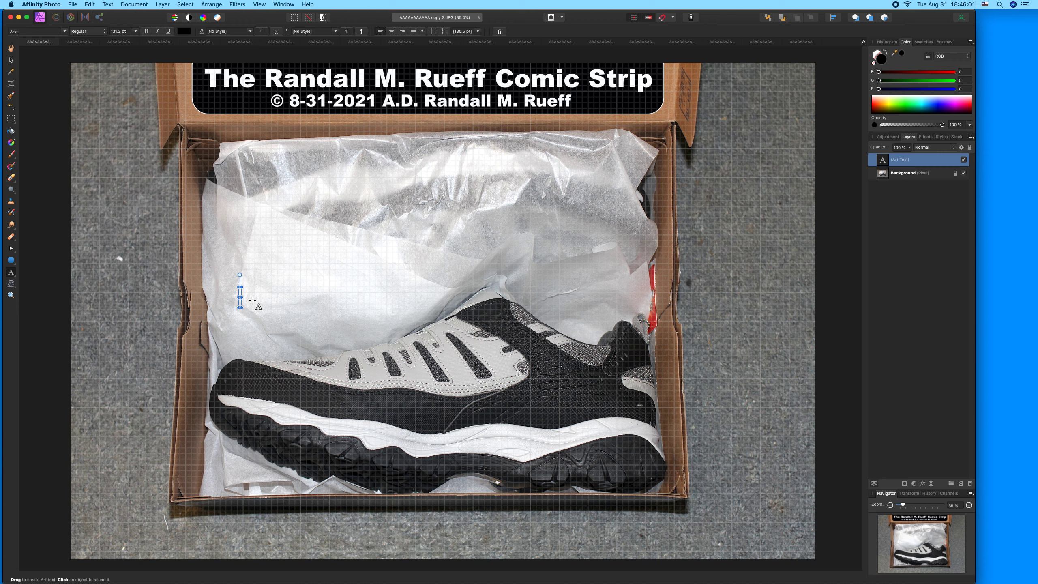
{"action": "type", "text": "Get u"}
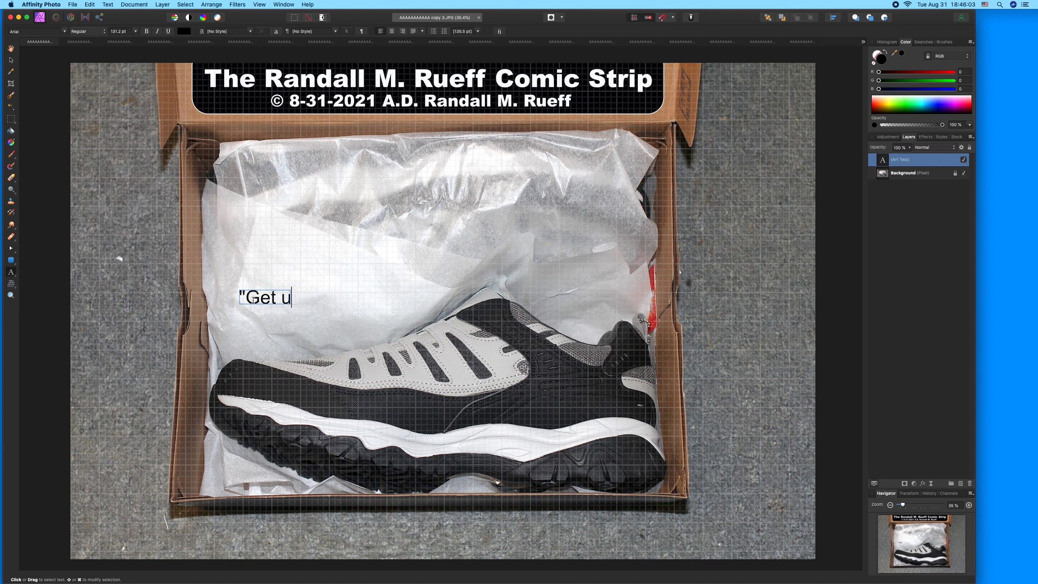
{"action": "type", "text": "p and get r"}
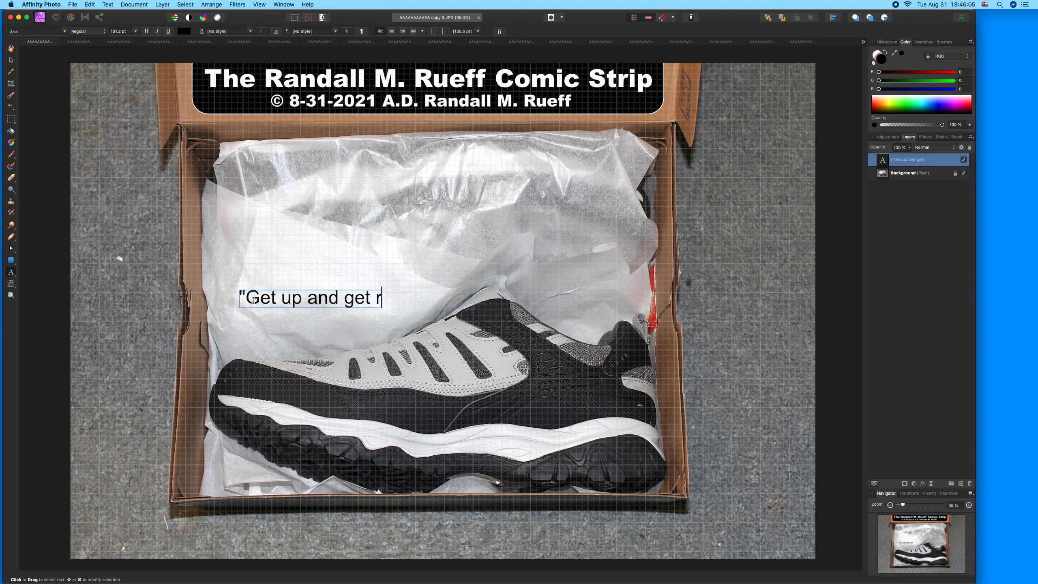
{"action": "type", "text": "eady."}
{"action": "key", "text": "Return"}
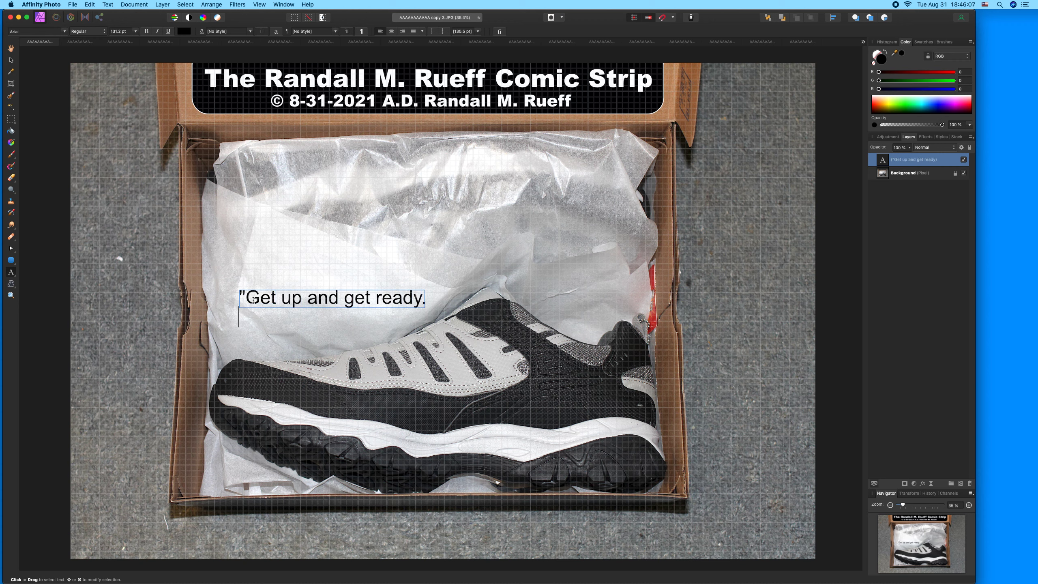
Continue the caption with the lines "Do you want us to look bad" and "on the first day at"
{"action": "type", "text": "Do"}
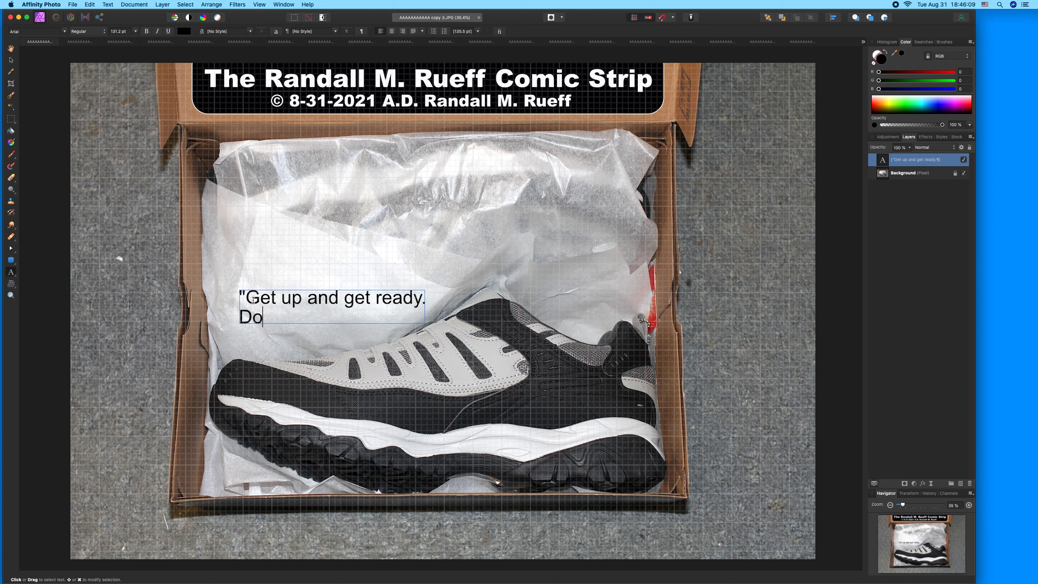
{"action": "type", "text": " you want "}
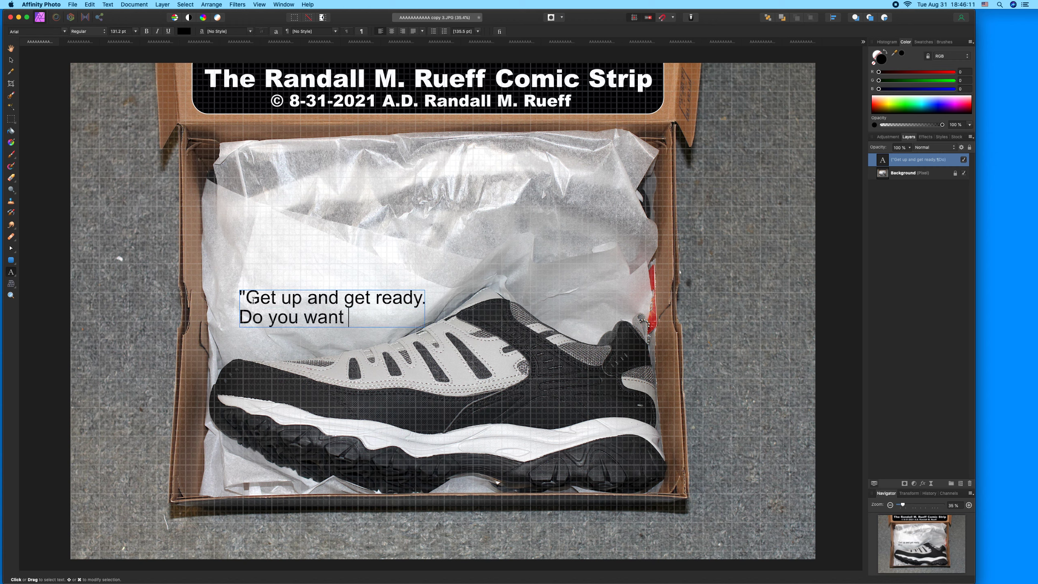
{"action": "type", "text": "us to look bad"}
{"action": "key", "text": "Return"}
{"action": "type", "text": "on the fi"}
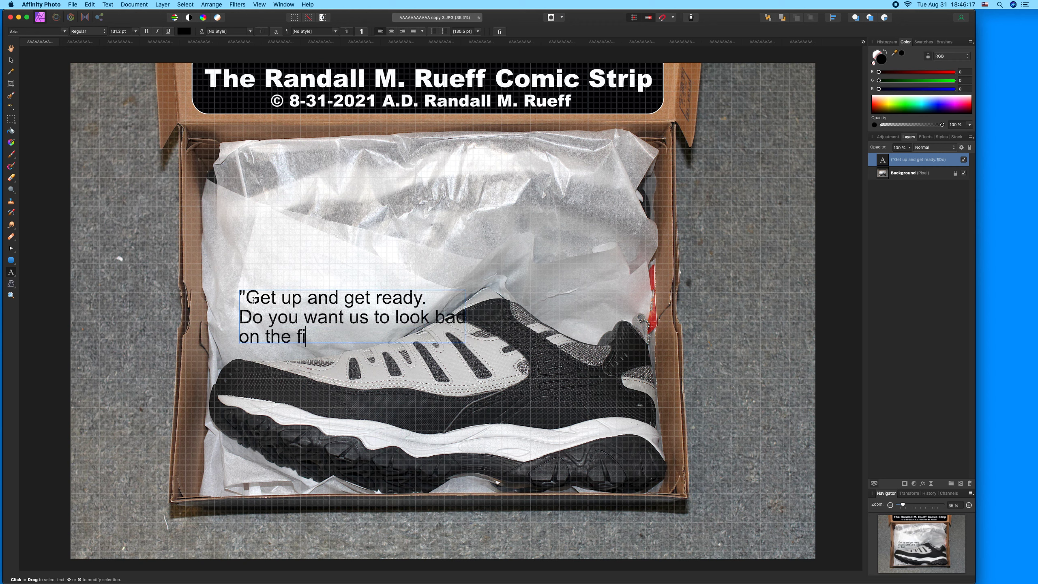
{"action": "type", "text": "rst day at"}
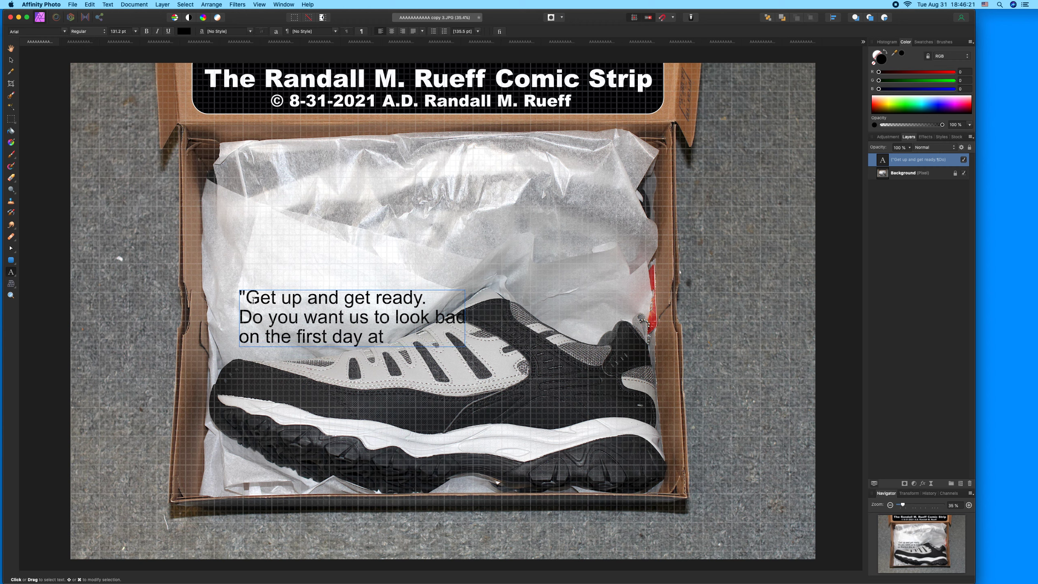
Complete the caption's third line with "our new job?" and a closing quotation mark
{"action": "type", "text": " or ne  w job"}
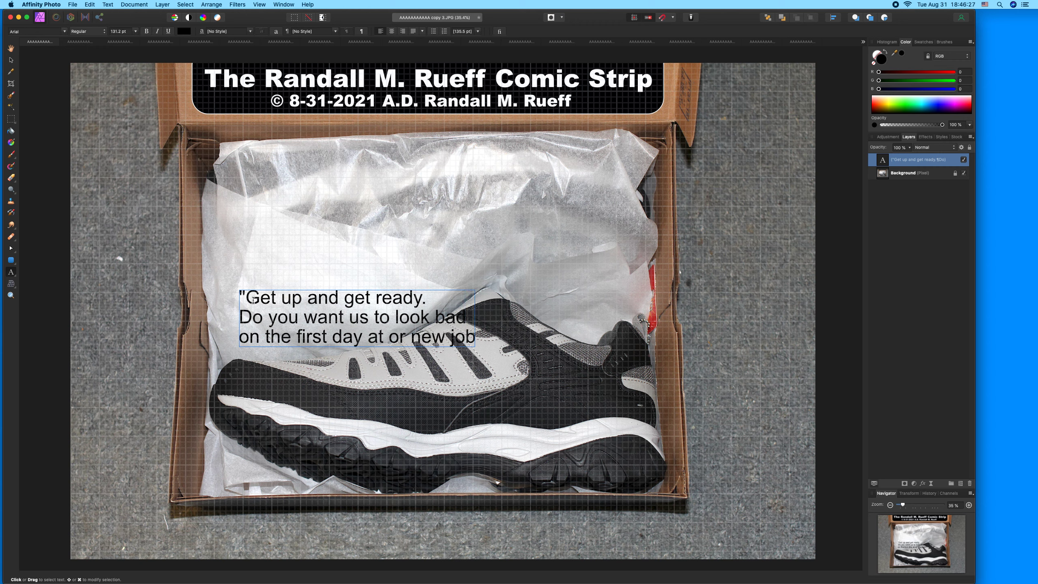
{"action": "key", "text": "BackSpace"}
{"action": "key", "text": "BackSpace"}
{"action": "key", "text": "BackSpace"}
{"action": "key", "text": "BackSpace"}
{"action": "key", "text": "BackSpace"}
{"action": "key", "text": "BackSpace"}
{"action": "key", "text": "BackSpace"}
{"action": "key", "text": "BackSpace"}
{"action": "key", "text": "BackSpace"}
{"action": "key", "text": "BackSpace"}
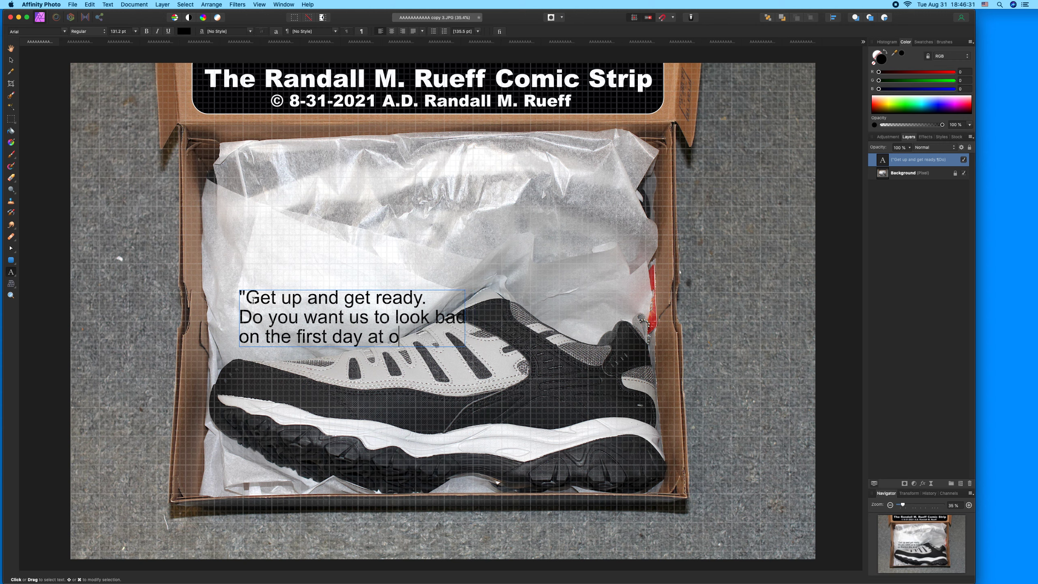
{"action": "type", "text": "our new job?\""}
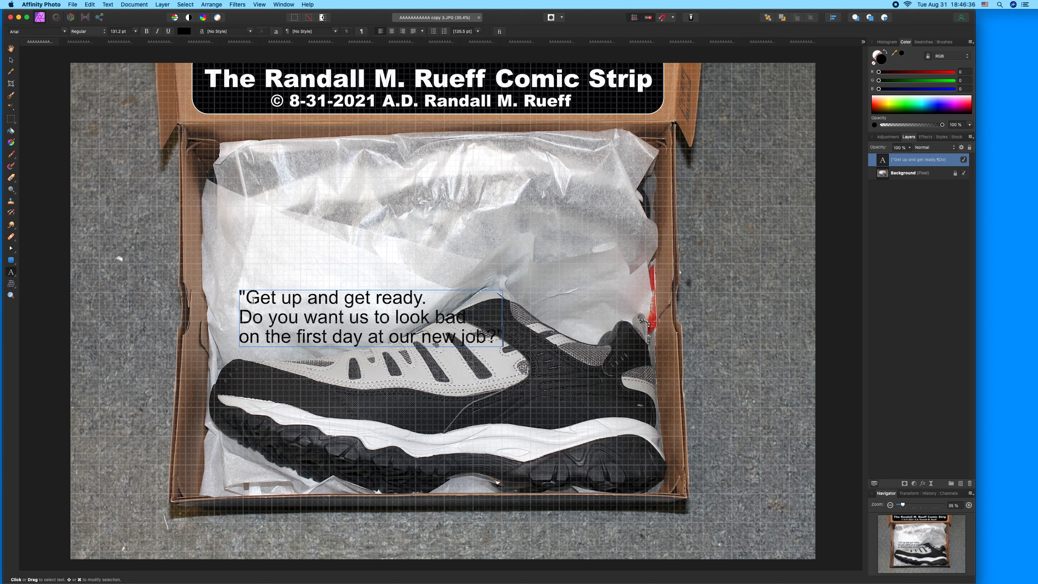
Centre-align the "Get up and get ready" caption and set its font to Arial Black
{"action": "key", "text": "super+a"}
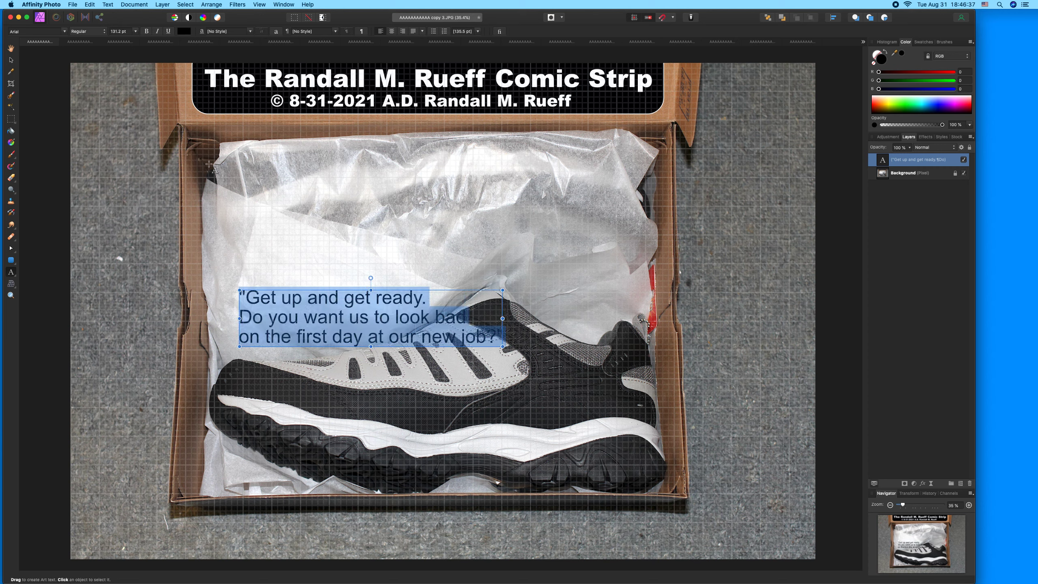
{"action": "left_click", "coordinate": [391, 31]}
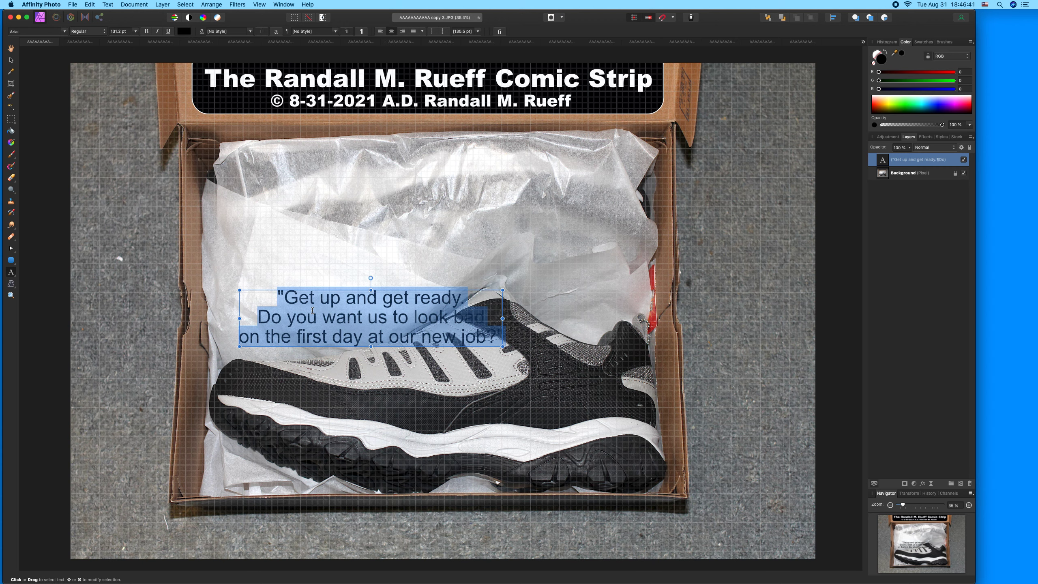
{"action": "left_click", "coordinate": [64, 31]}
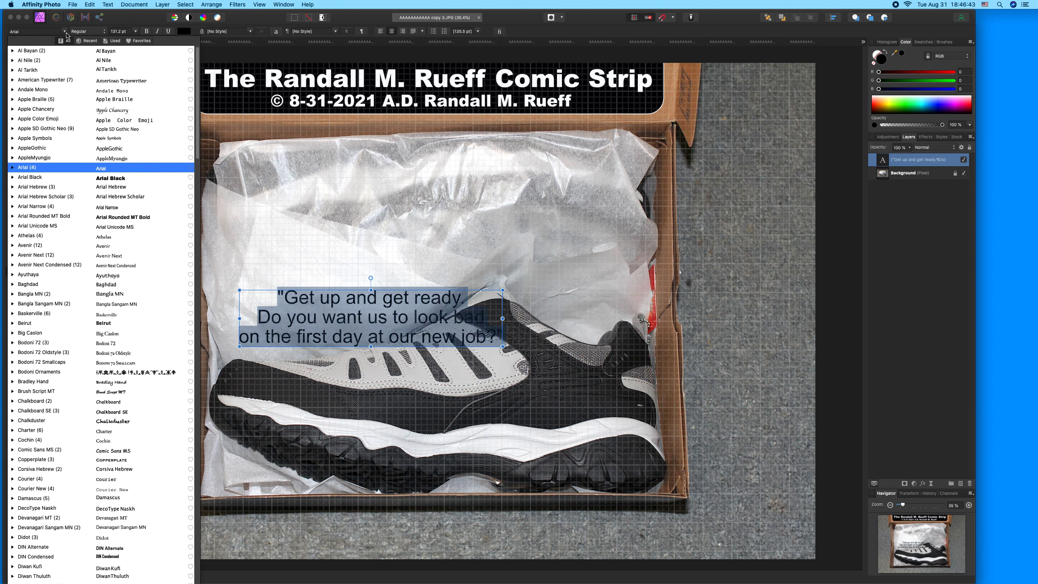
{"action": "left_click", "coordinate": [111, 178]}
Shrink the caption to about 98 pt above the shoe's toe and put "our new job?" on its own fourth line
{"action": "key", "text": "Escape"}
{"action": "left_click_drag", "start_coordinate": [440, 283], "coordinate": [399, 288]}
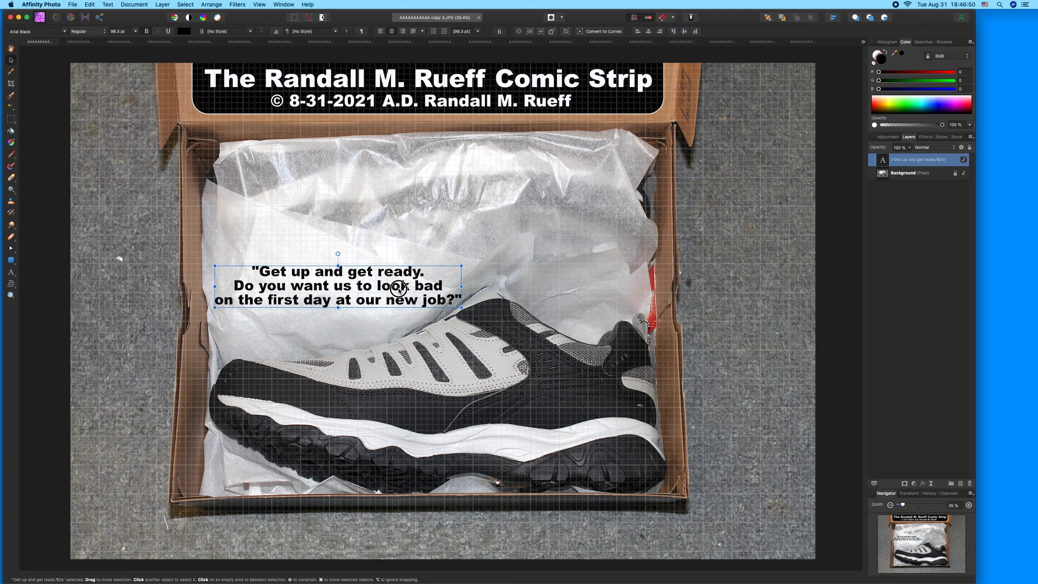
{"action": "double_click", "coordinate": [336, 305]}
{"action": "key", "text": "Return"}
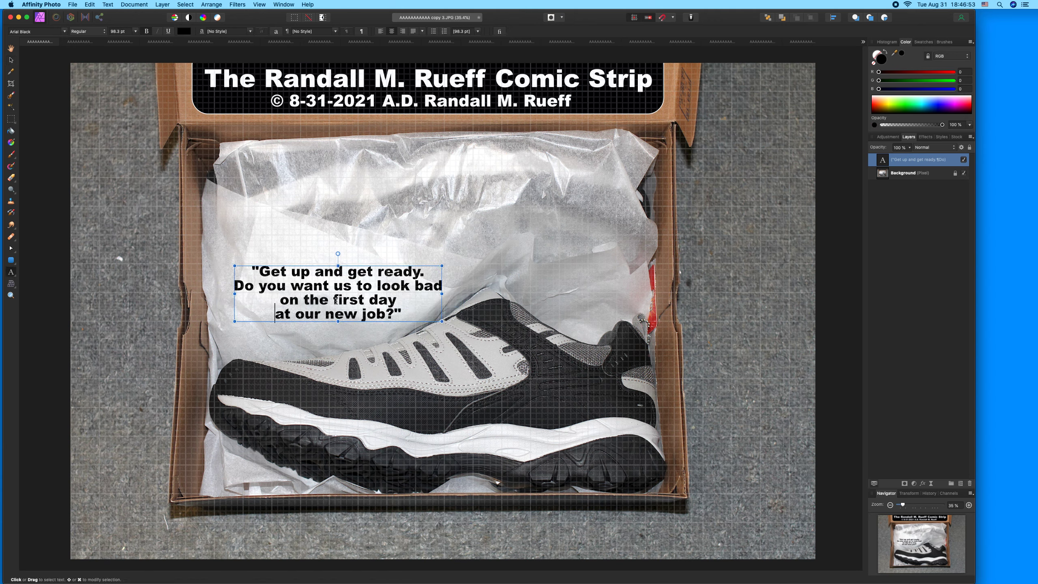
{"action": "key", "text": "BackSpace"}
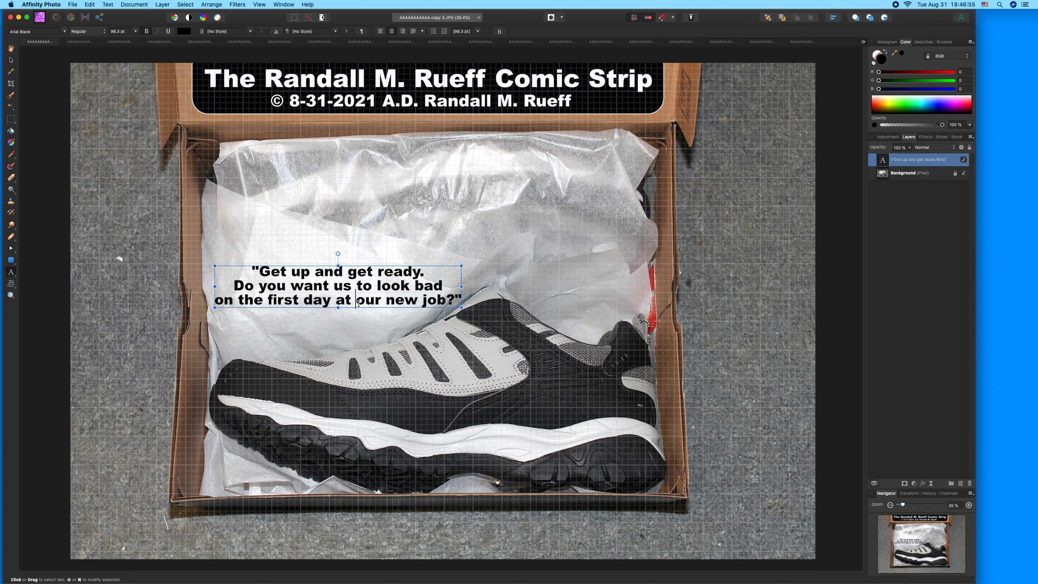
{"action": "left_click", "coordinate": [356, 303]}
{"action": "key", "text": "Return"}
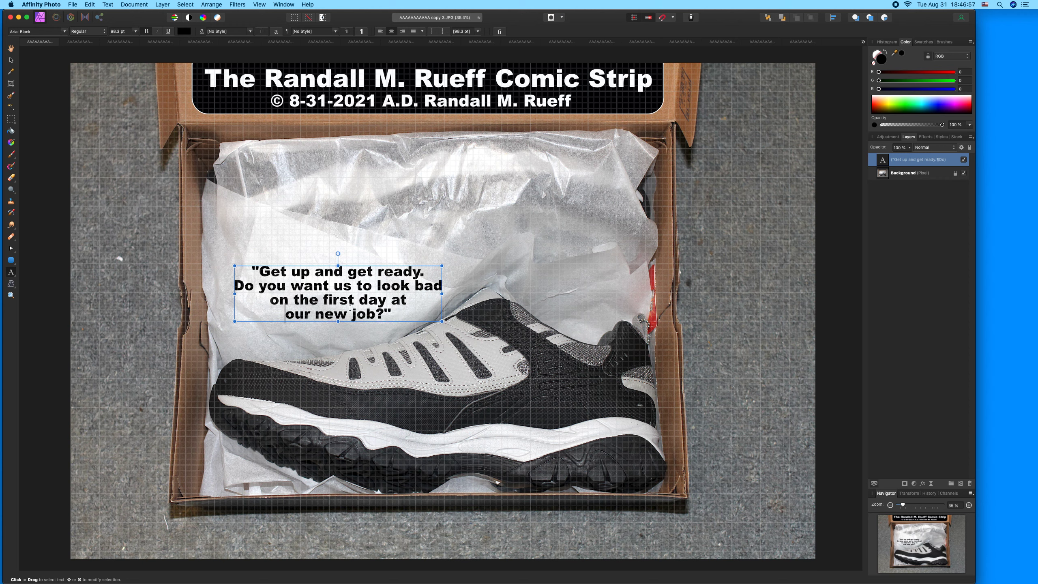
{"action": "key", "text": "Escape"}
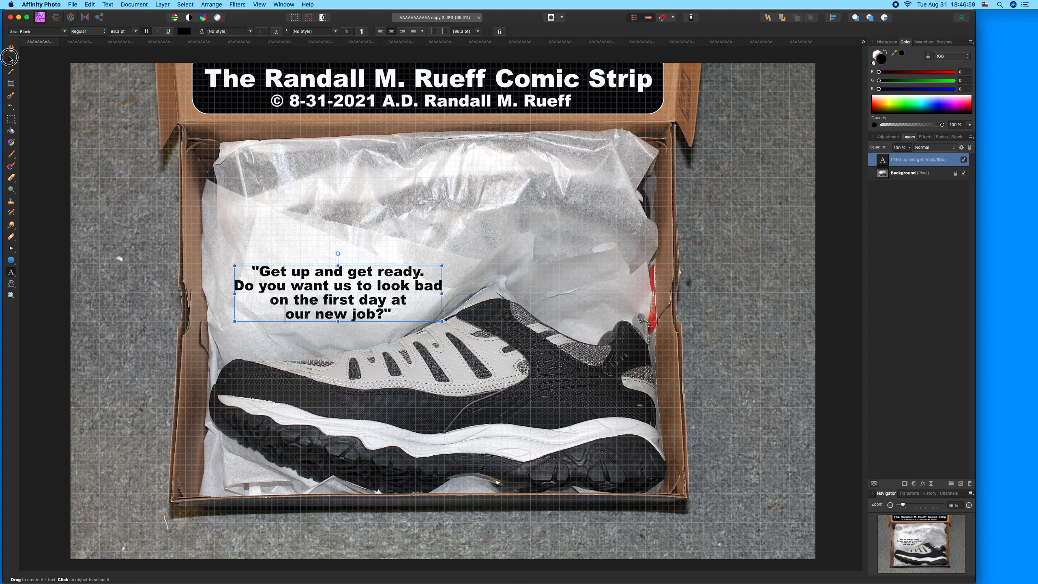
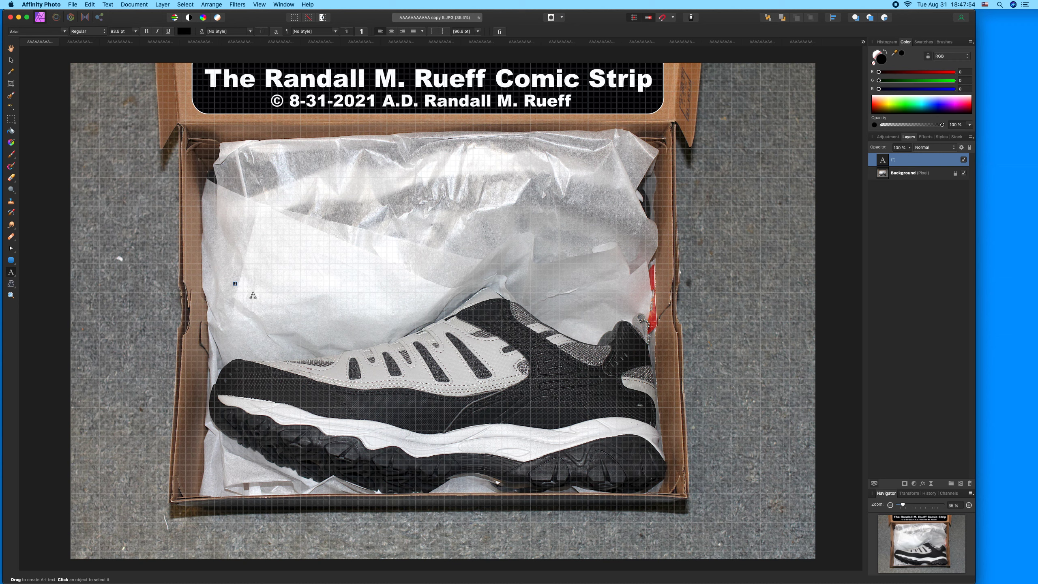
{"action": "type", "text": "Last night "}
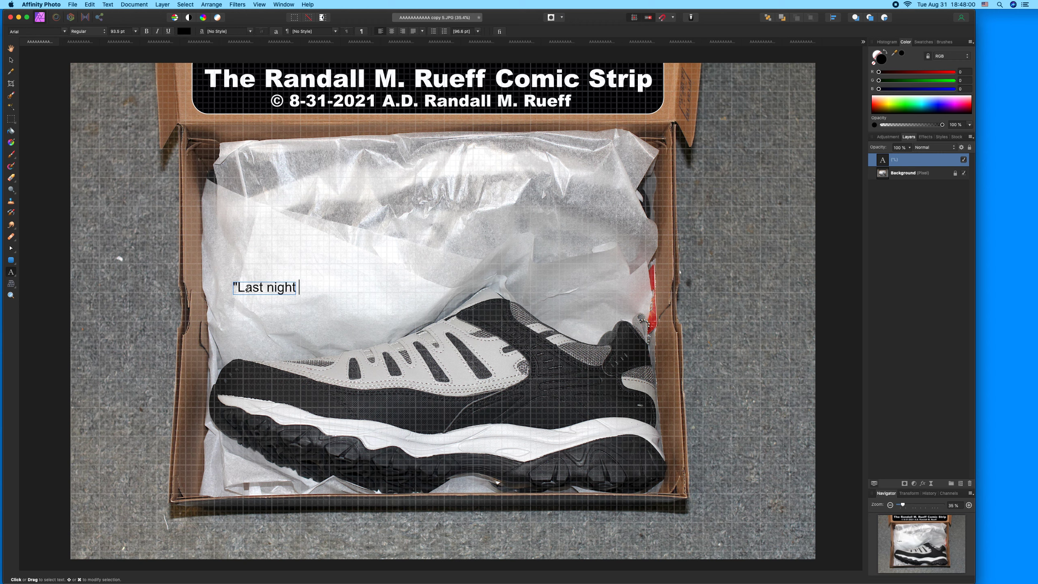
{"action": "type", "text": "in the box was"}
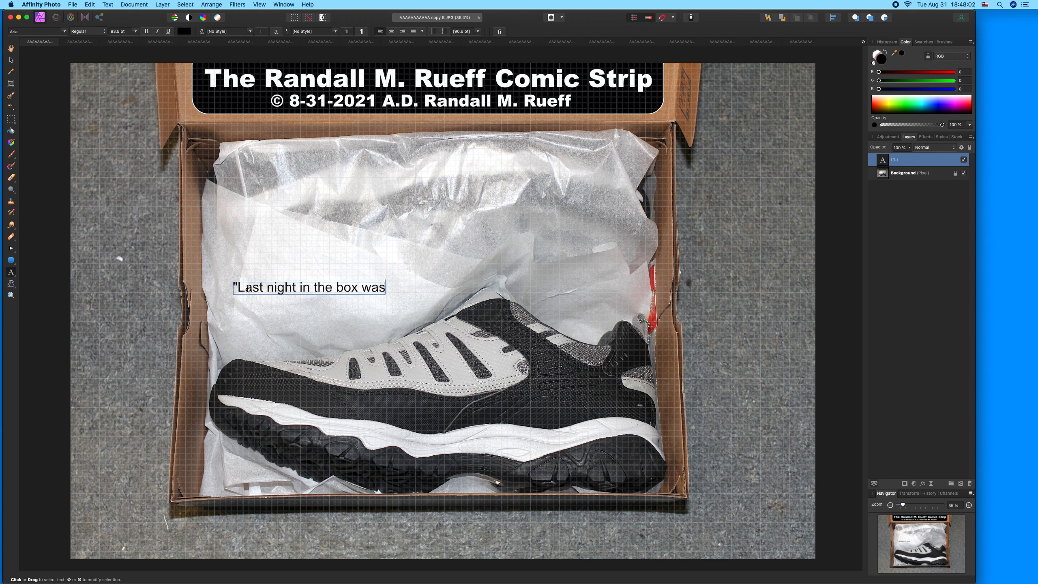
{"action": "type", "text": " fun but now we"}
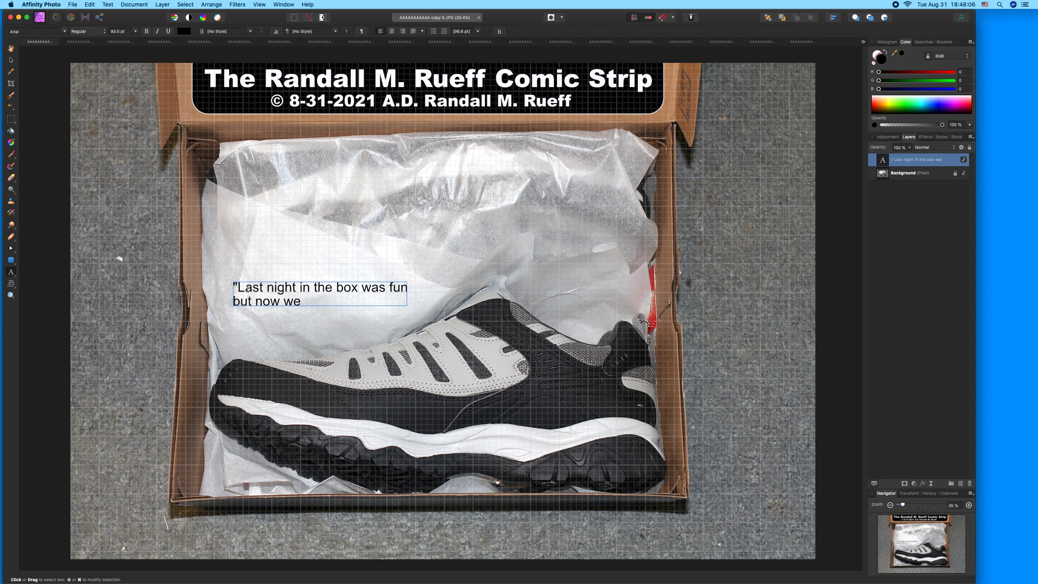
{"action": "type", "text": " have to get up "}
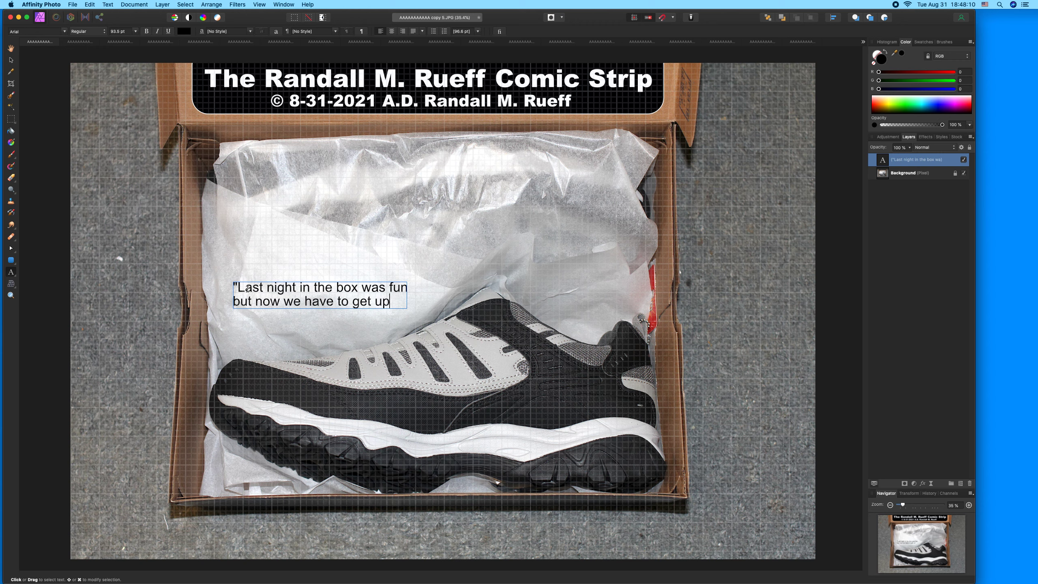
{"action": "type", "text": "and go to work like good shoes do"}
{"action": "key", "text": "BackSpace"}
{"action": "key", "text": "BackSpace"}
{"action": "key", "text": "BackSpace"}
{"action": "key", "text": "BackSpace"}
{"action": "key", "text": "BackSpace"}
{"action": "key", "text": "BackSpace"}
{"action": "key", "text": "BackSpace"}
{"action": "key", "text": "BackSpace"}
{"action": "key", "text": "BackSpace"}
{"action": "key", "text": "BackSpace"}
{"action": "key", "text": "BackSpace"}
{"action": "key", "text": "BackSpace"}
{"action": "key", "text": "BackSpace"}
{"action": "key", "text": "BackSpace"}
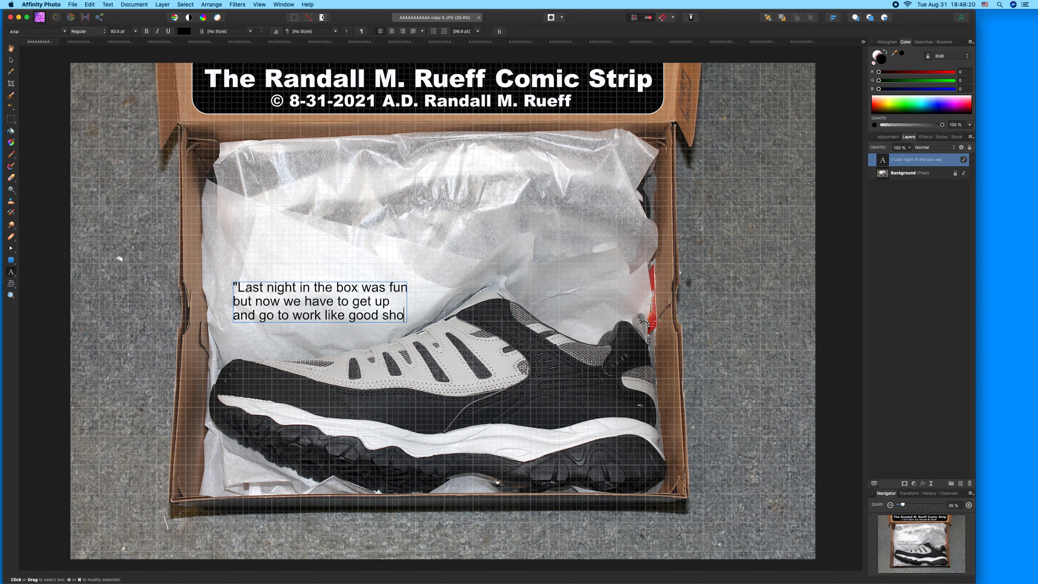
{"action": "key", "text": "BackSpace"}
{"action": "key", "text": "BackSpace"}
{"action": "key", "text": "BackSpace"}
{"action": "key", "text": "BackSpace"}
{"action": "key", "text": "BackSpace"}
{"action": "key", "text": "super+a"}
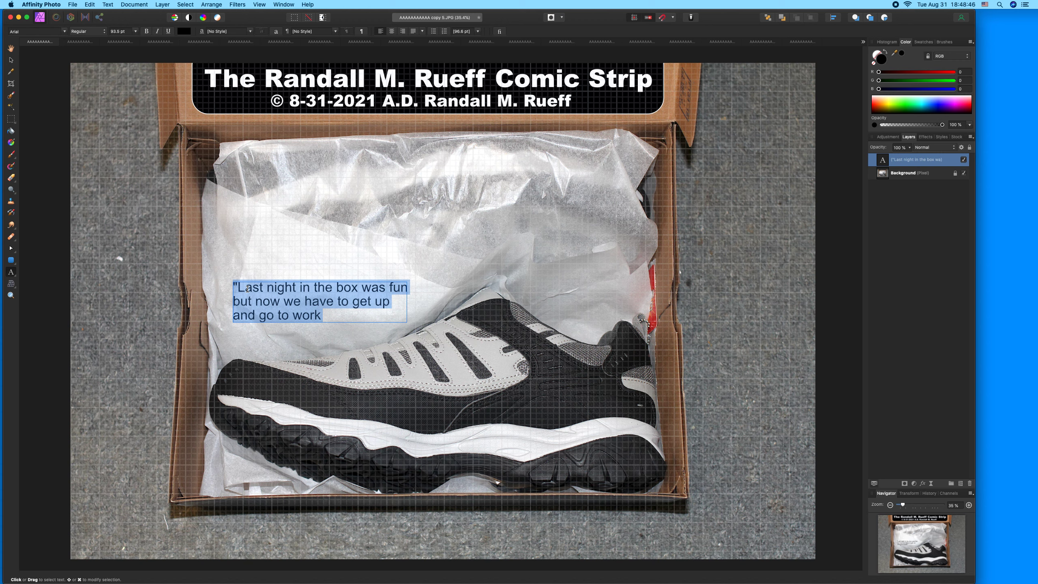
{"action": "key", "text": "BackSpace"}
Enter the three-line quoted caption "You have to get up. / Because we are a pair / that's why!" on the white paper
{"action": "type", "text": "\"You have "}
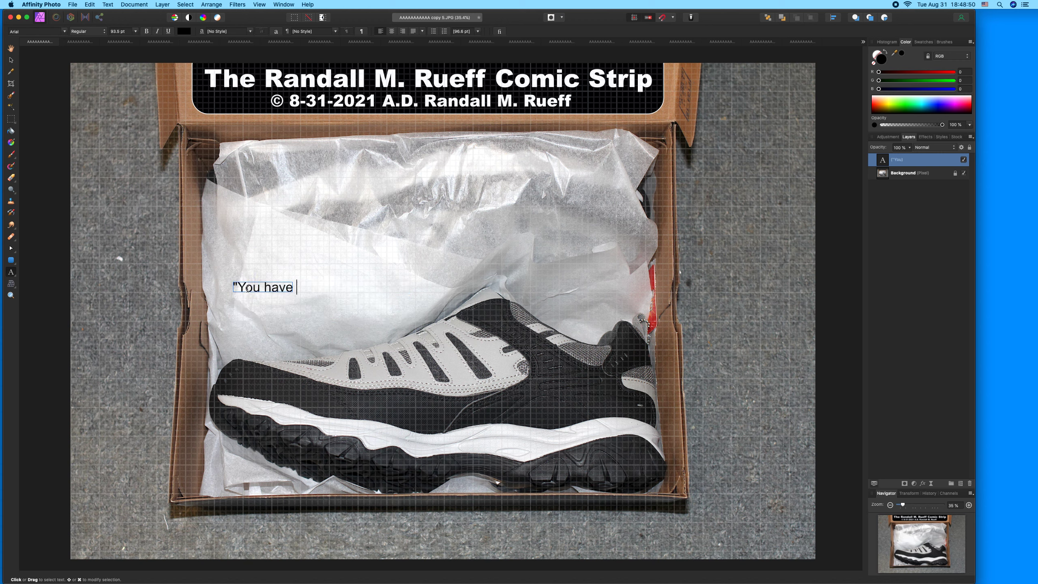
{"action": "type", "text": "to get"}
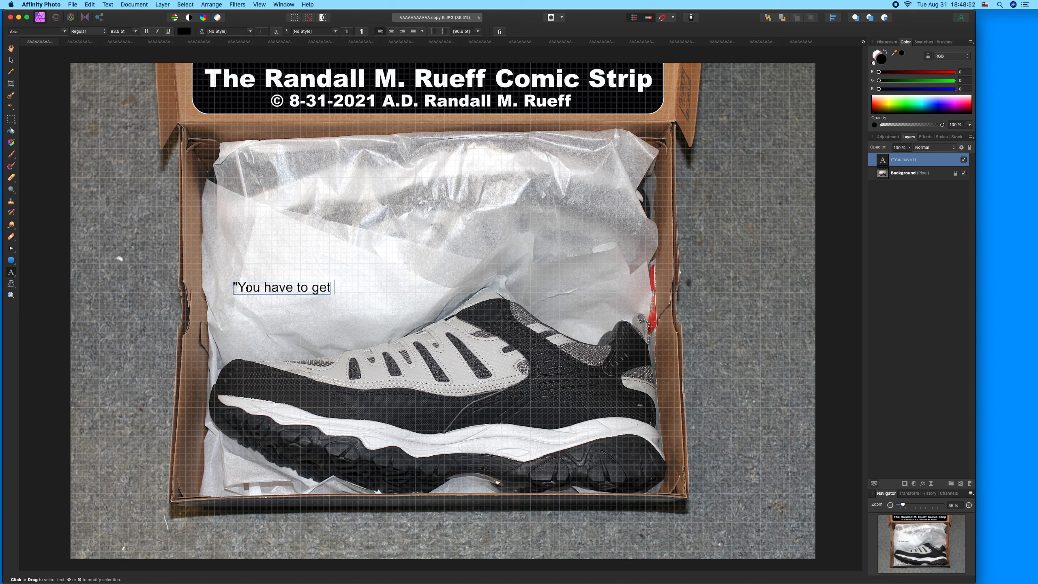
{"action": "type", "text": " up. Beca"}
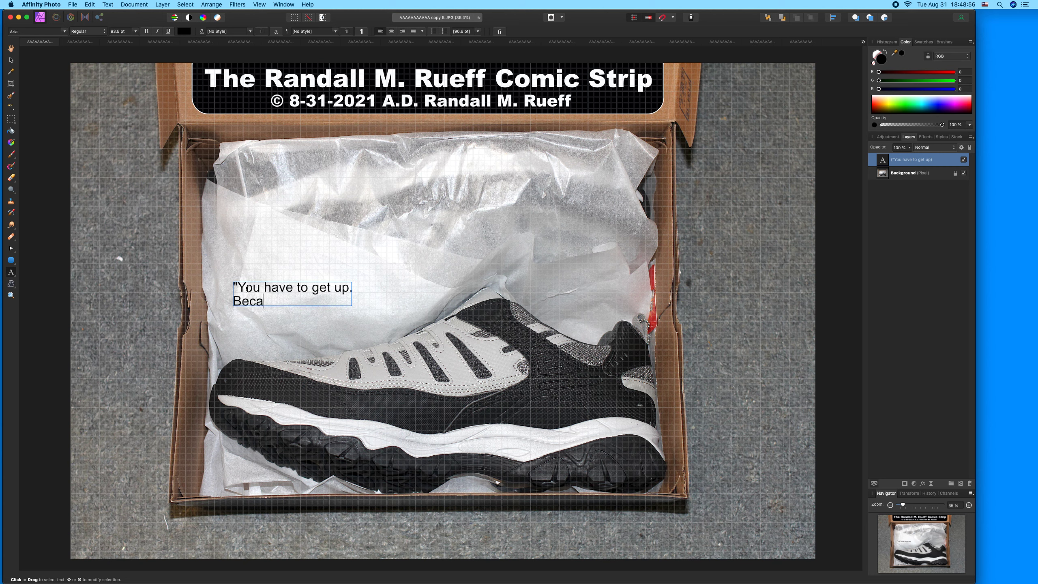
{"action": "type", "text": "use we are a pair "}
{"action": "type", "text": "that's wh"}
{"action": "type", "text": "y!\""}
Centre-align the "You have to get up" caption and set its font to Arial Black
{"action": "key", "text": "super+a"}
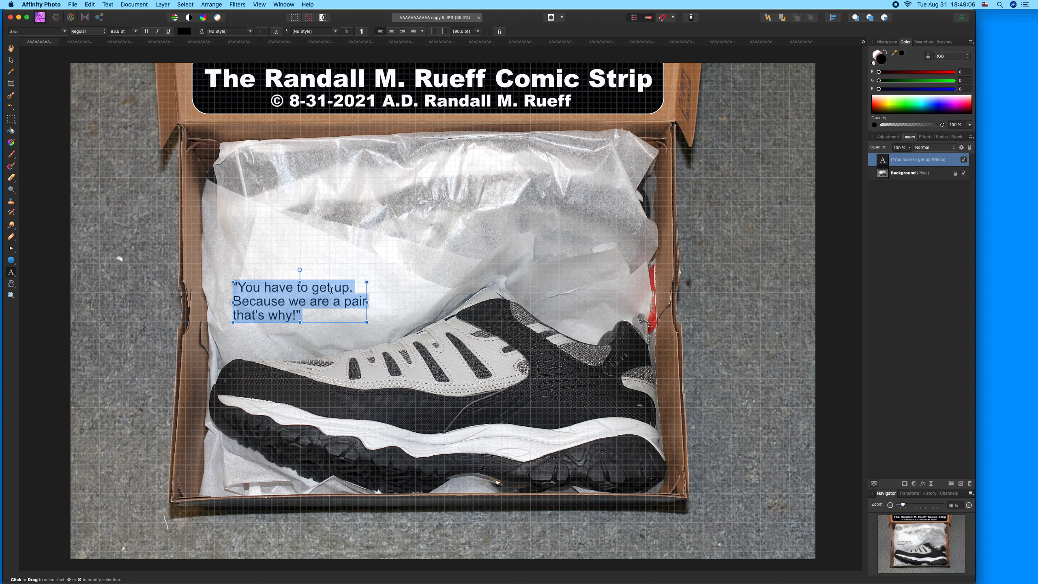
{"action": "left_click", "coordinate": [392, 30]}
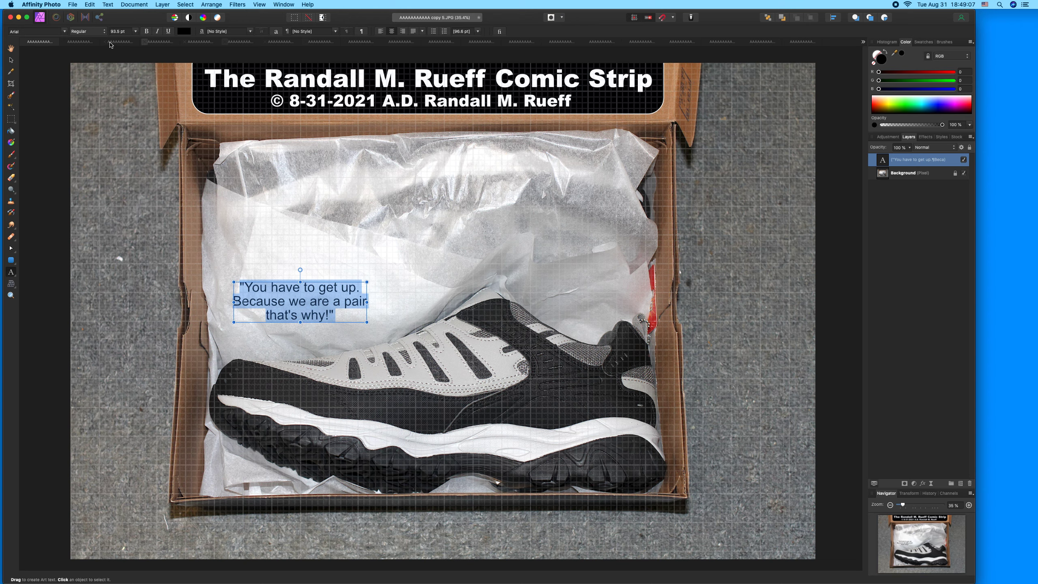
{"action": "left_click", "coordinate": [66, 32]}
{"action": "left_click", "coordinate": [128, 179]}
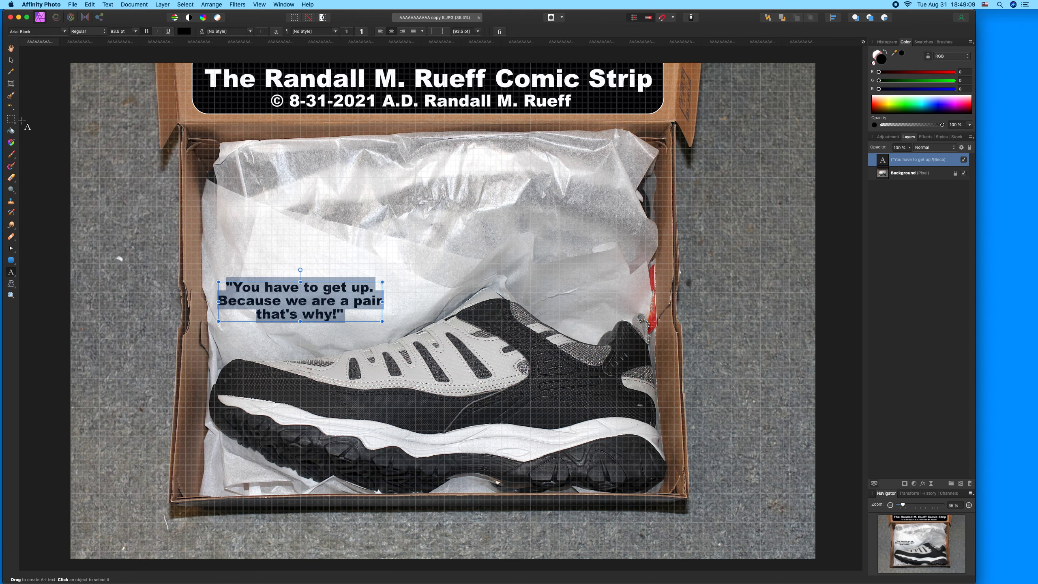
Enlarge the "You have to get up" caption to about 129 pt and position it just above the shoe's toe
{"action": "left_click", "coordinate": [11, 61]}
{"action": "left_click_drag", "start_coordinate": [366, 299], "coordinate": [453, 323]}
{"action": "left_click_drag", "start_coordinate": [377, 295], "coordinate": [374, 295]}
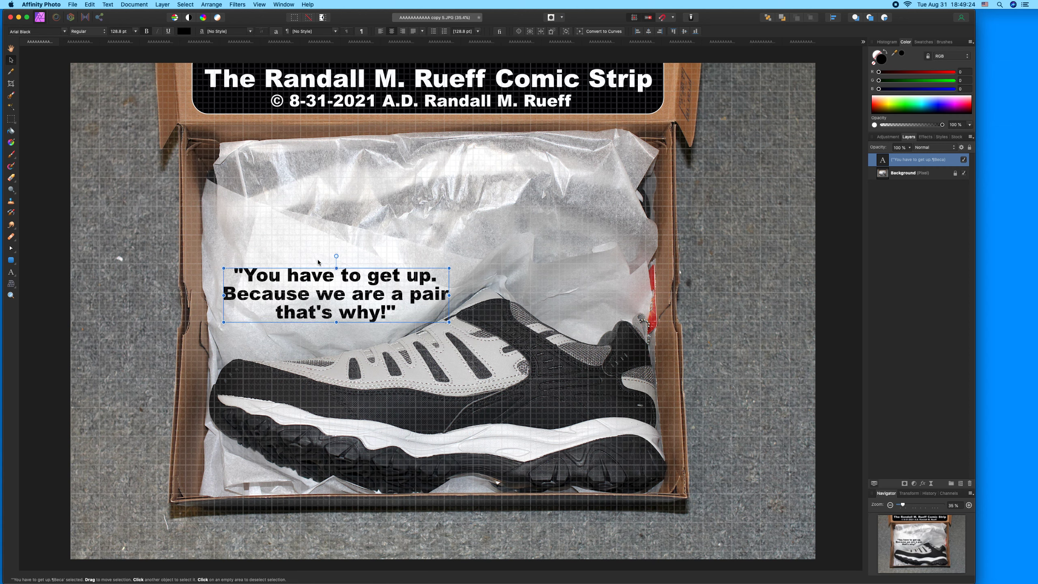
Save the "You have to get up" image flattened and close it
{"action": "left_click", "coordinate": [116, 239]}
{"action": "key", "text": "super+s"}
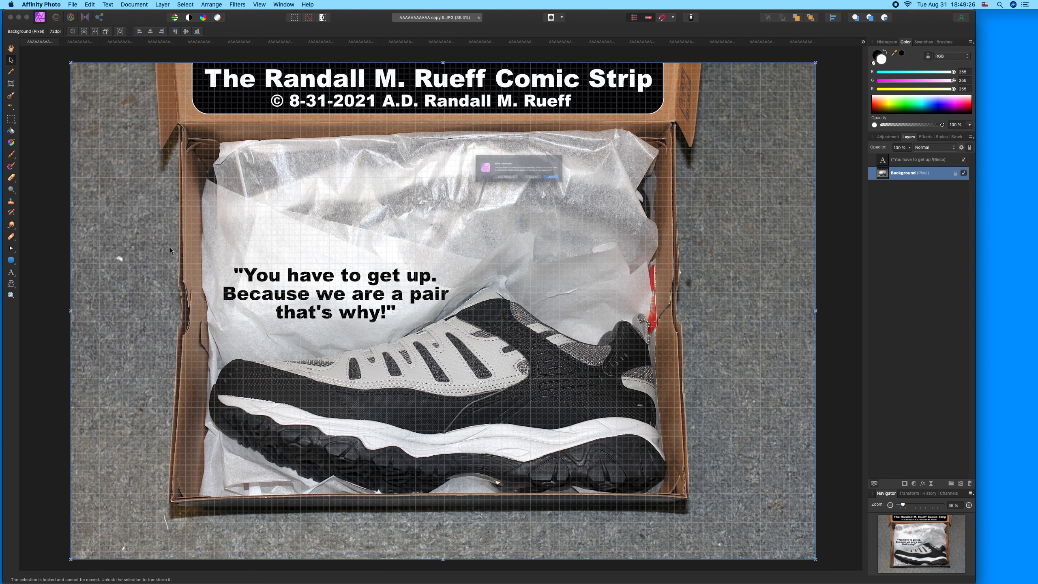
{"action": "left_click", "coordinate": [475, 188]}
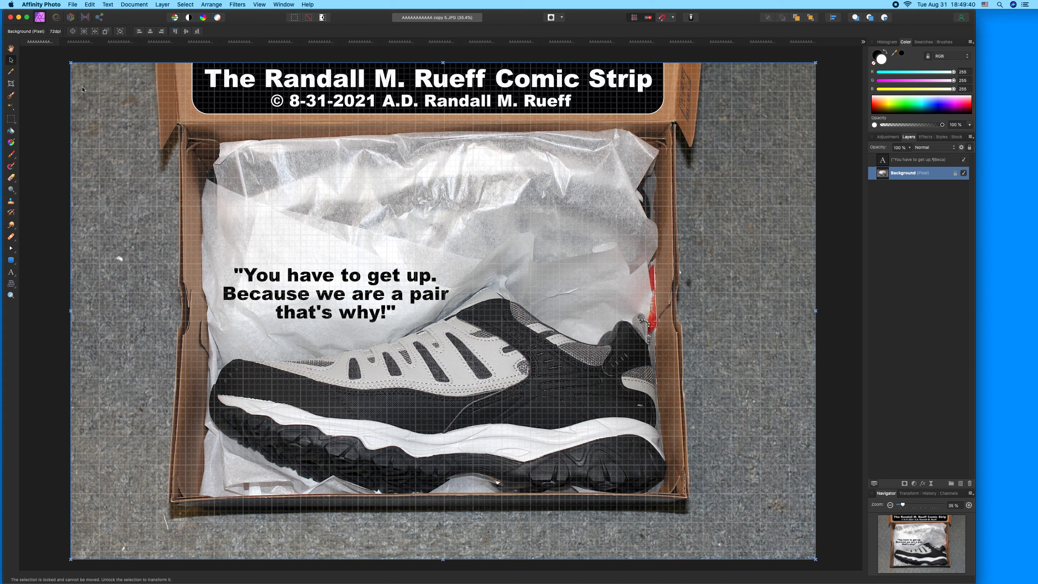
{"action": "left_click", "coordinate": [24, 44]}
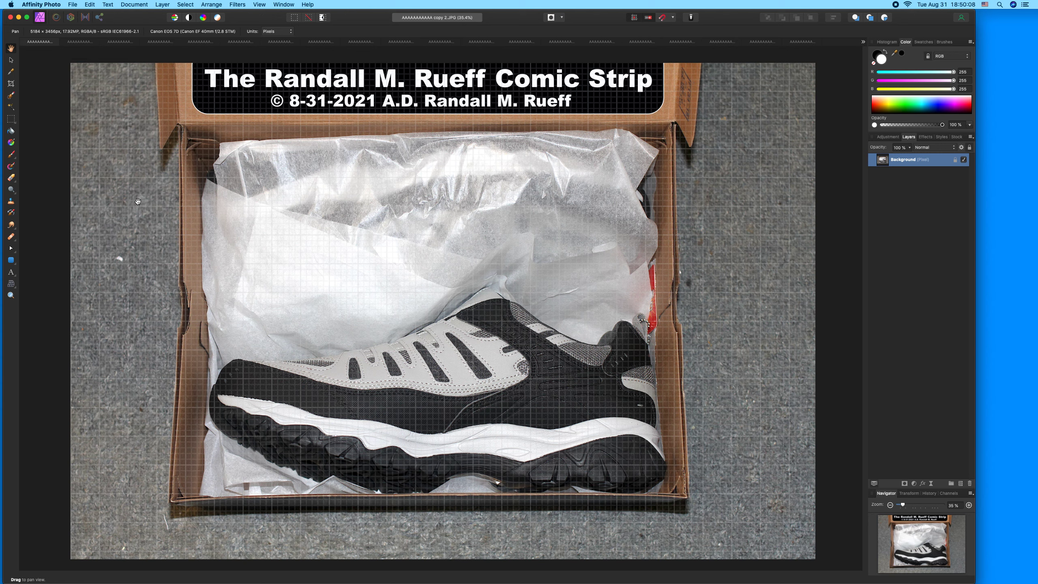
Start a new caption on the white paper of the next copy with the two lines ""Early to box / early to rise."
{"action": "left_click", "coordinate": [19, 275]}
{"action": "left_click_drag", "start_coordinate": [240, 275], "coordinate": [247, 277]}
{"action": "type", "text": "\"Ea"}
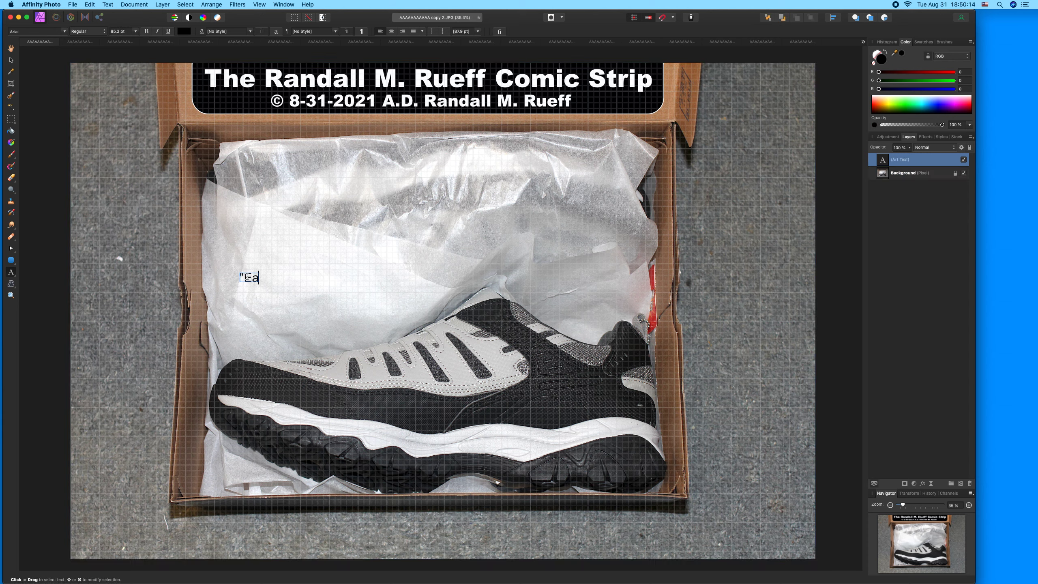
{"action": "type", "text": "rly to bed"}
{"action": "key", "text": "BackSpace"}
{"action": "key", "text": "BackSpace"}
{"action": "type", "text": "ox early"}
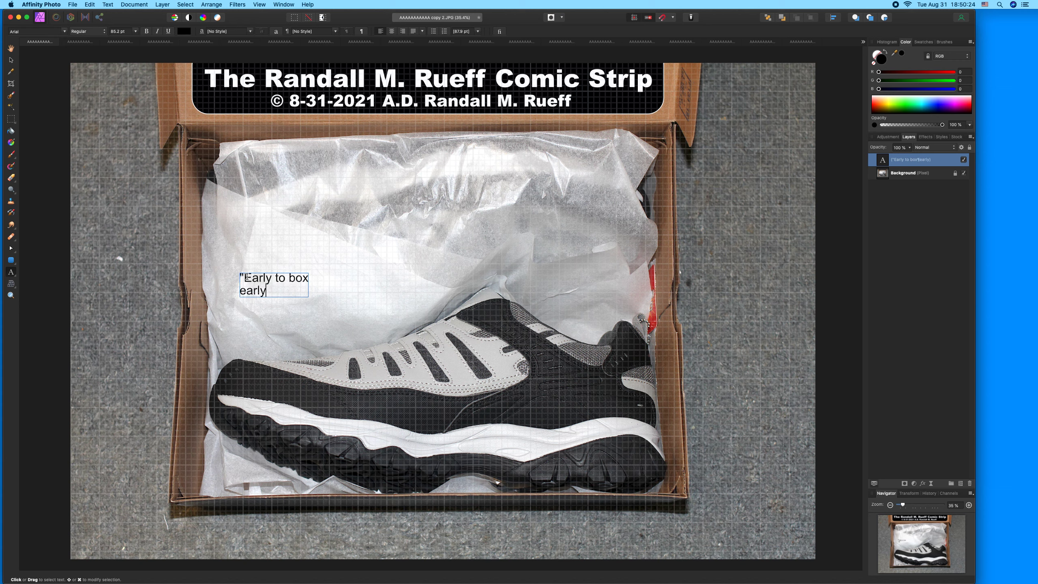
{"action": "type", "text": " to rise."}
Add the lines "Makes a shoe" and "happy wealthy and wise" to the "Early to box" caption
{"action": "key", "text": "Return"}
{"action": "type", "text": "Makes a shoe"}
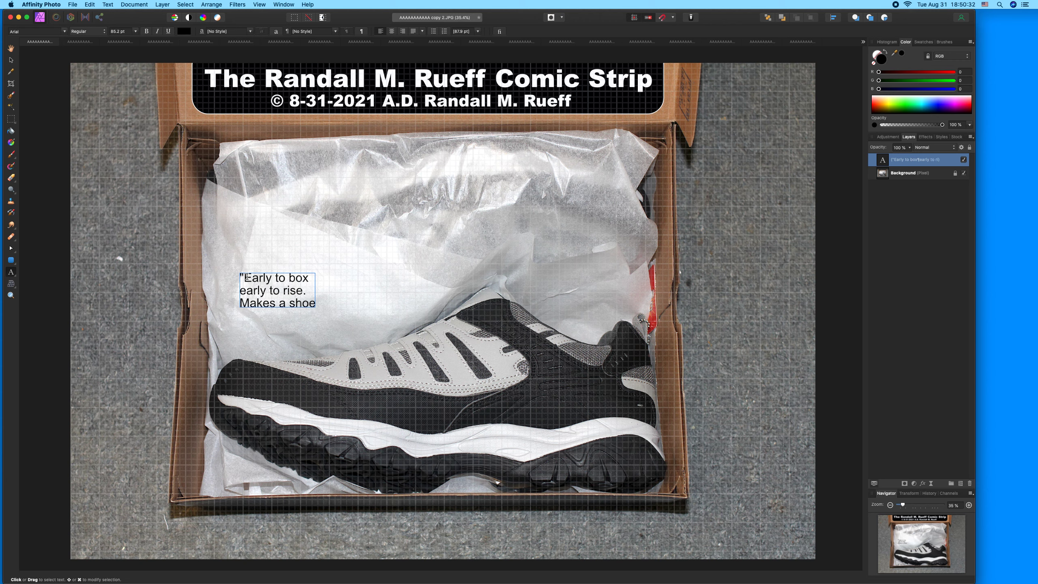
{"action": "type", "text": "s"}
{"action": "key", "text": "BackSpace"}
{"action": "type", "text": "happy we"}
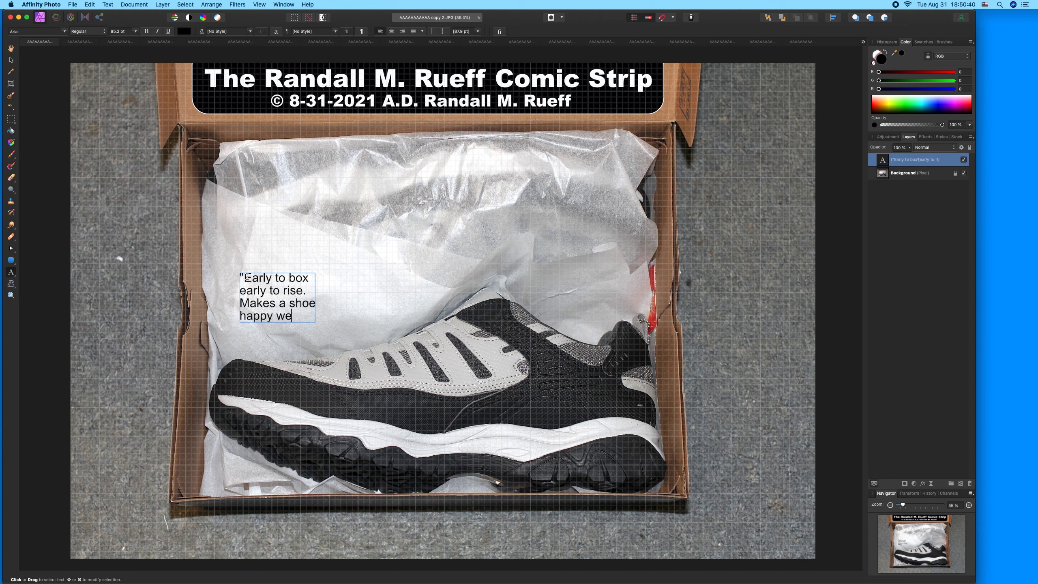
{"action": "type", "text": "althy and wise"}
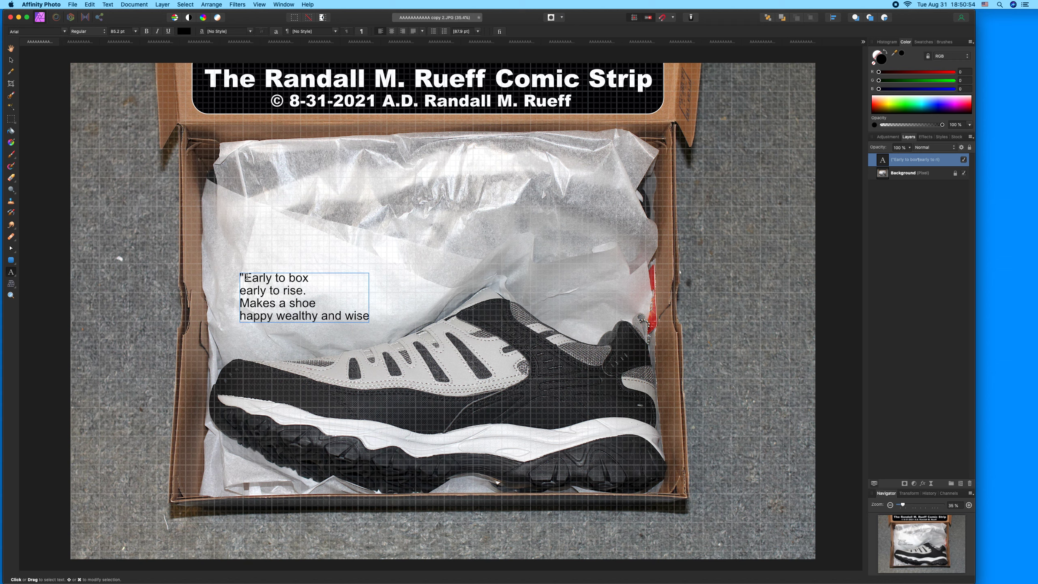
Insert "and" before "wealthy", put "and wise" on a fifth line, and end the caption with a period and closing quote
{"action": "left_click", "coordinate": [278, 317]}
{"action": "type", "text": "and"}
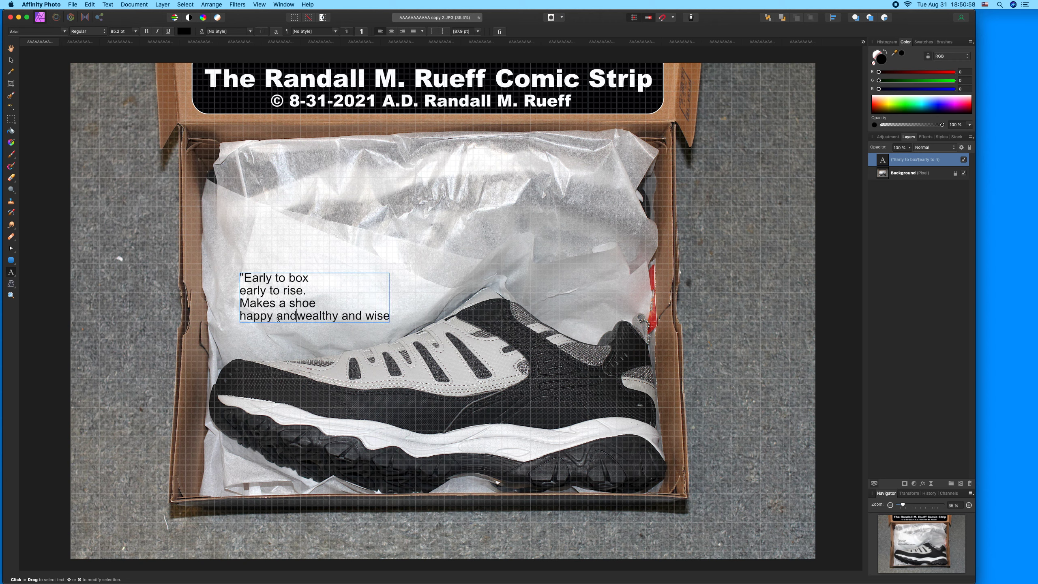
{"action": "left_click", "coordinate": [343, 319]}
{"action": "key", "text": "Return"}
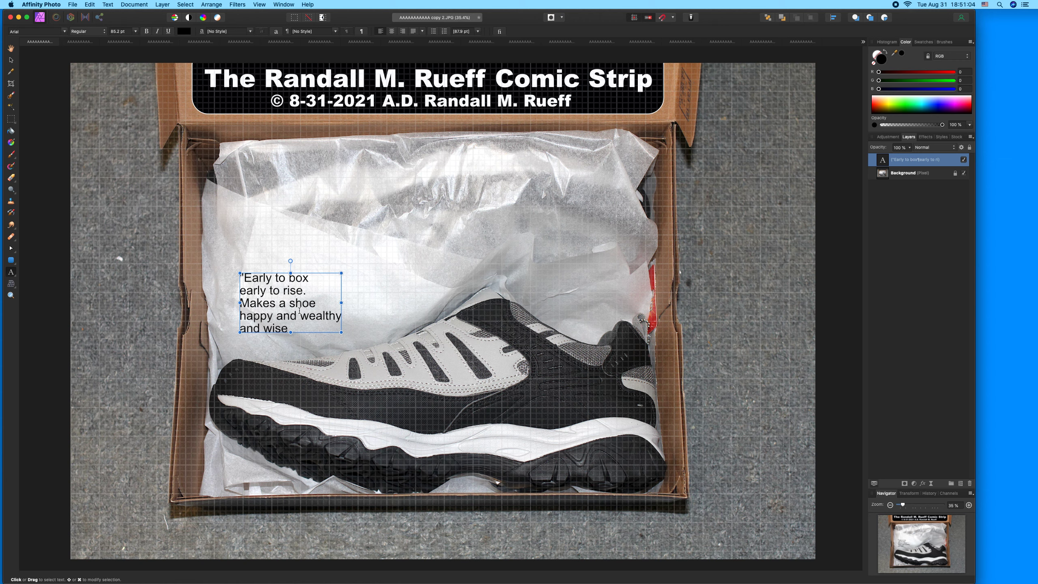
{"action": "left_click", "coordinate": [299, 330]}
Centre-align the whole "Early to box" caption and set its font to Arial Black
{"action": "key", "text": "super+a"}
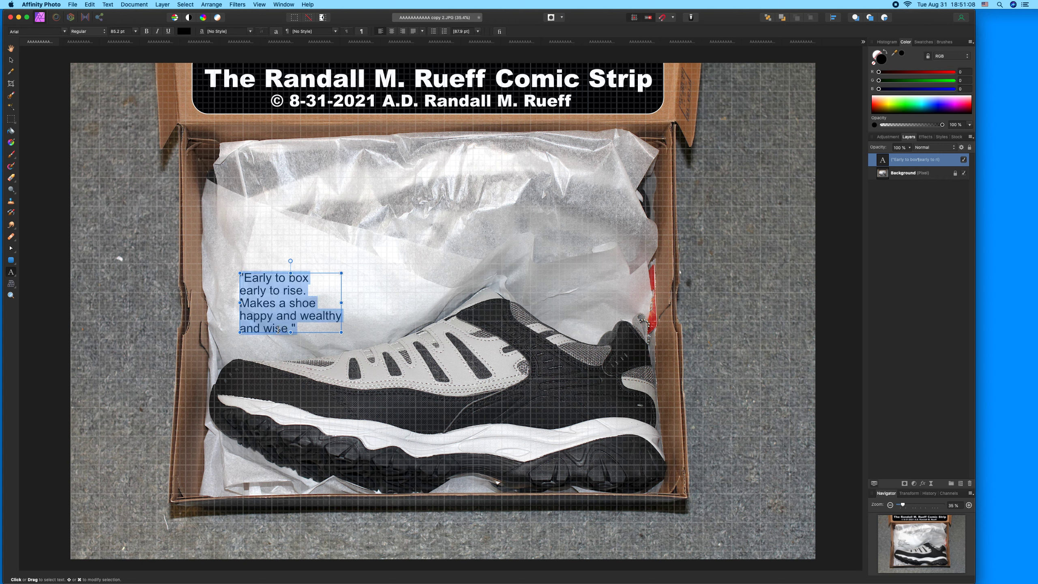
{"action": "left_click", "coordinate": [391, 32]}
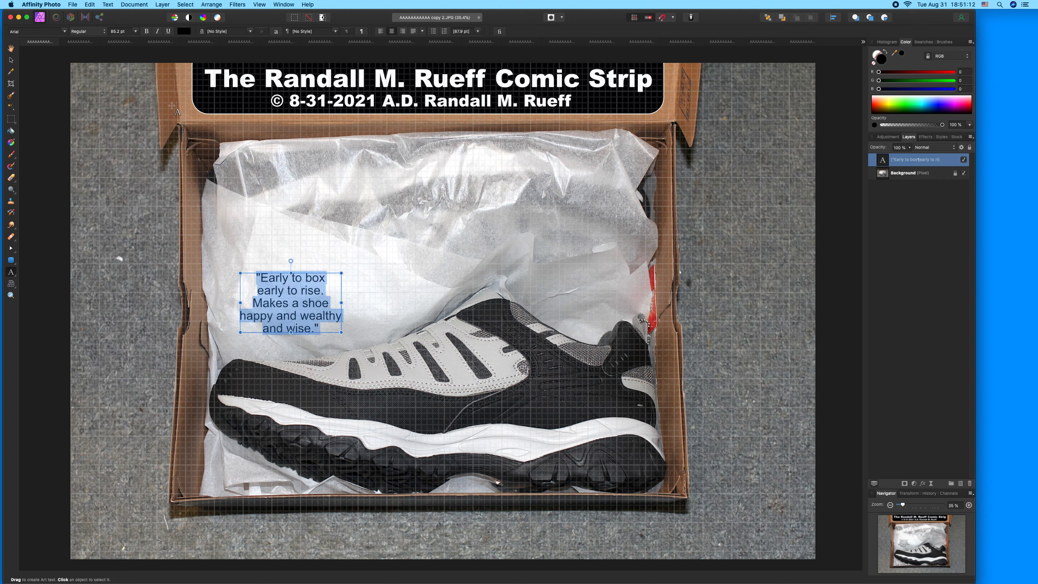
{"action": "left_click", "coordinate": [64, 31]}
{"action": "left_click", "coordinate": [126, 178]}
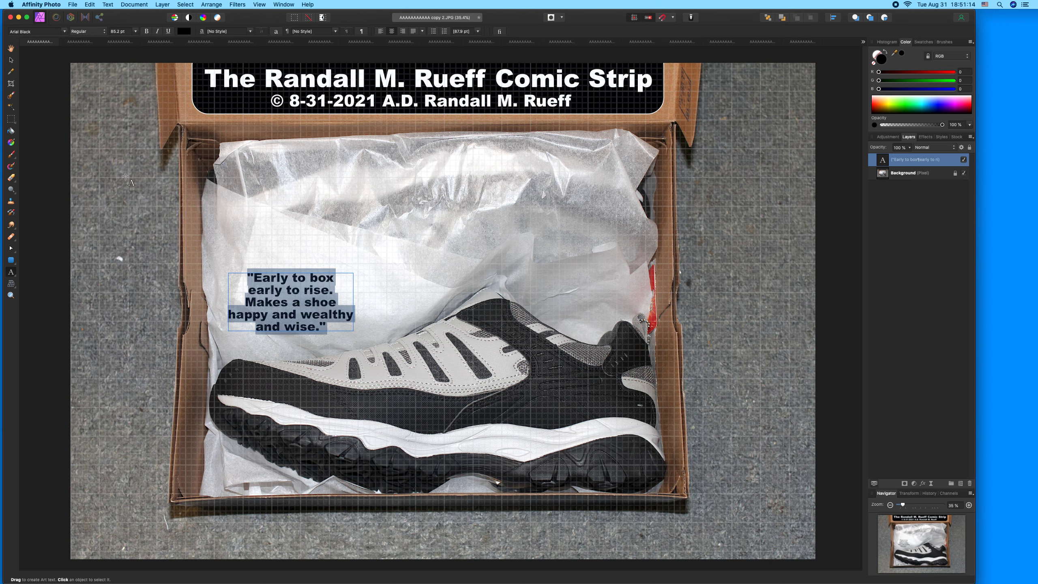
Colour only the word "wealthy" in the caption green
{"action": "left_click", "coordinate": [11, 59]}
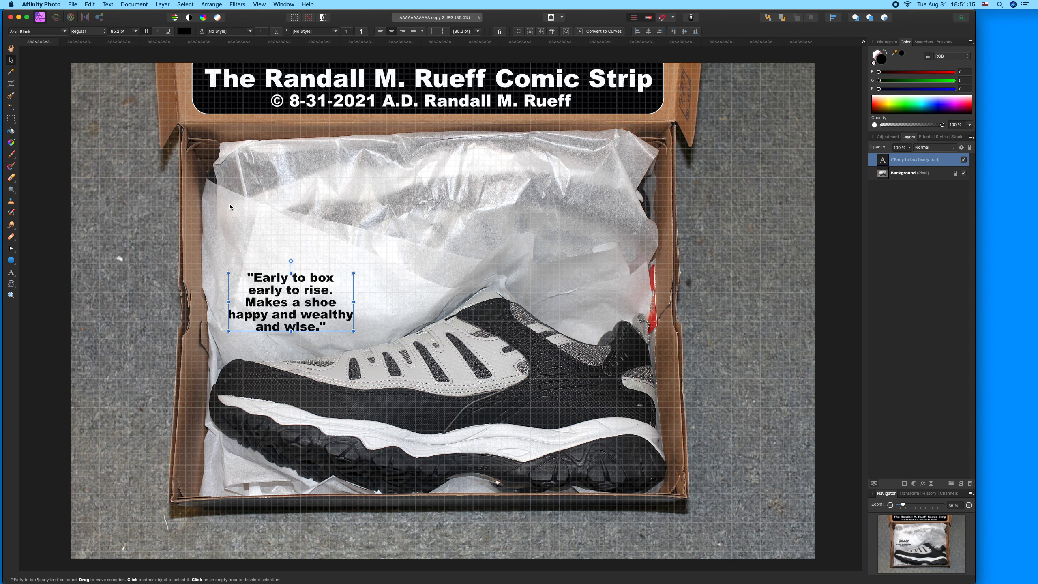
{"action": "double_click", "coordinate": [327, 314]}
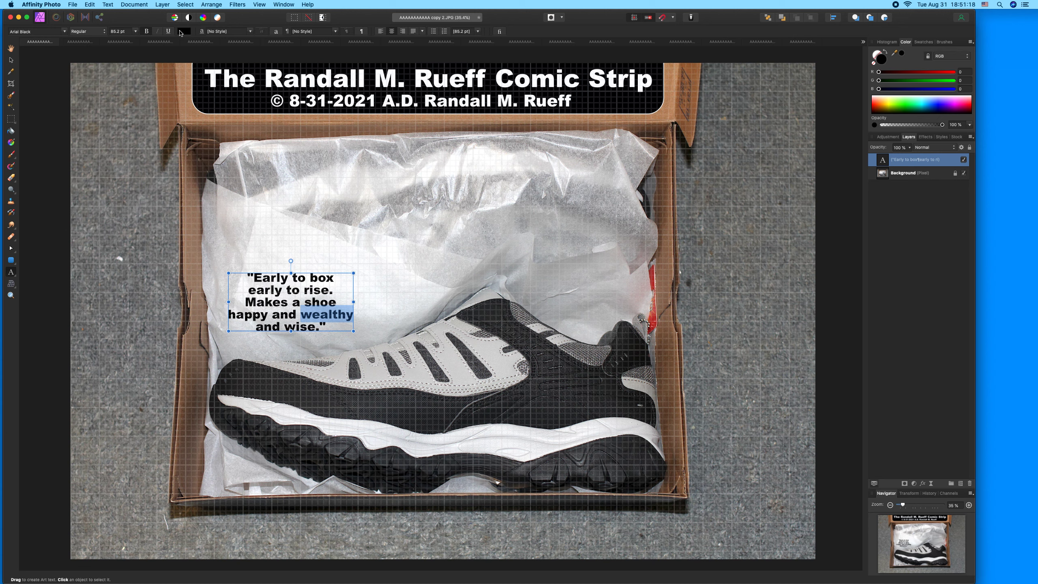
{"action": "left_click", "coordinate": [184, 31]}
{"action": "left_click", "coordinate": [215, 116]}
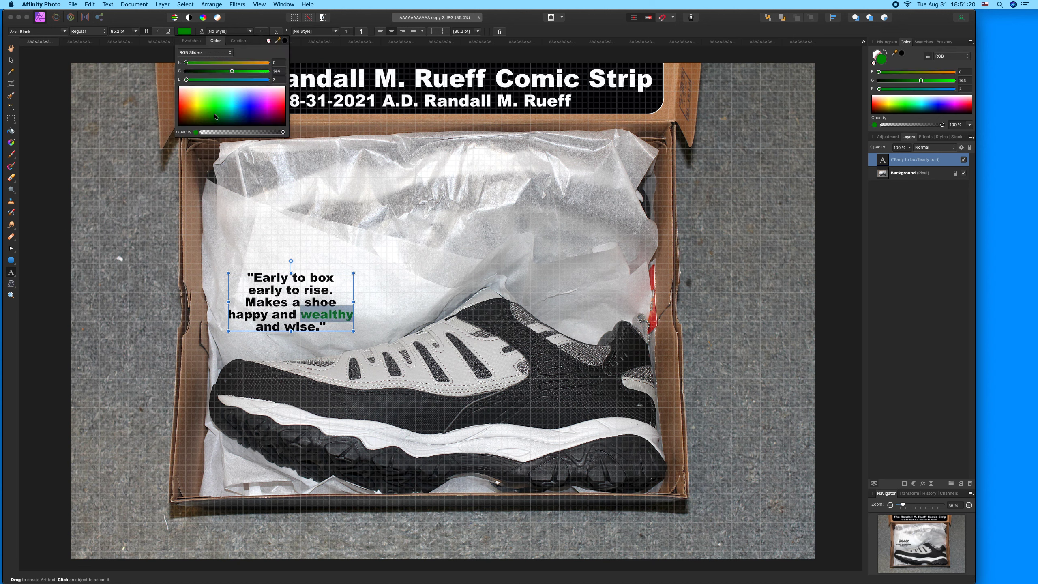
{"action": "left_click", "coordinate": [216, 115]}
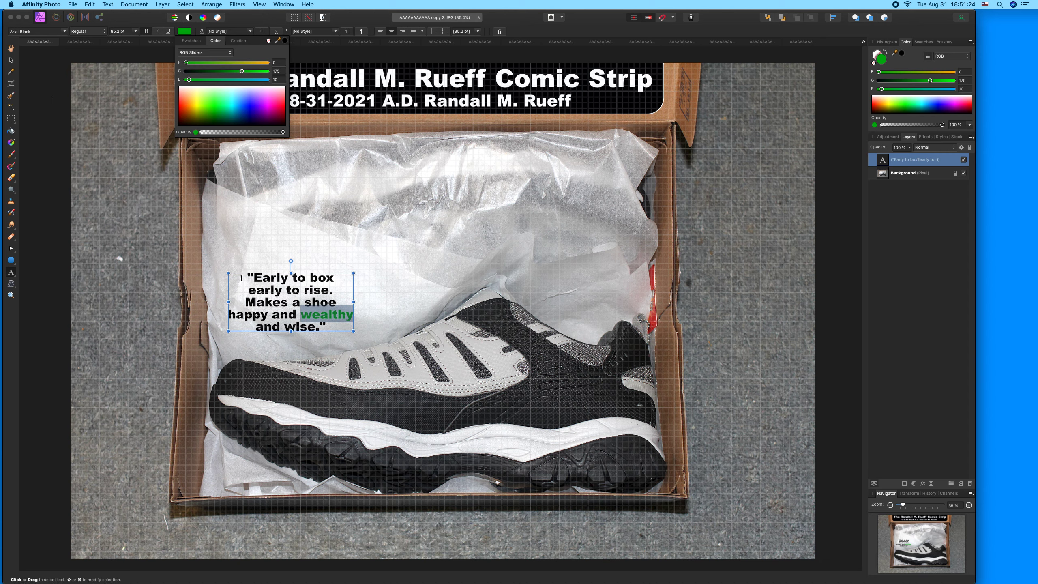
Enlarge the "Early to box" caption to about 127 pt and position it on the white paper above the shoe's toe
{"action": "left_click", "coordinate": [11, 59]}
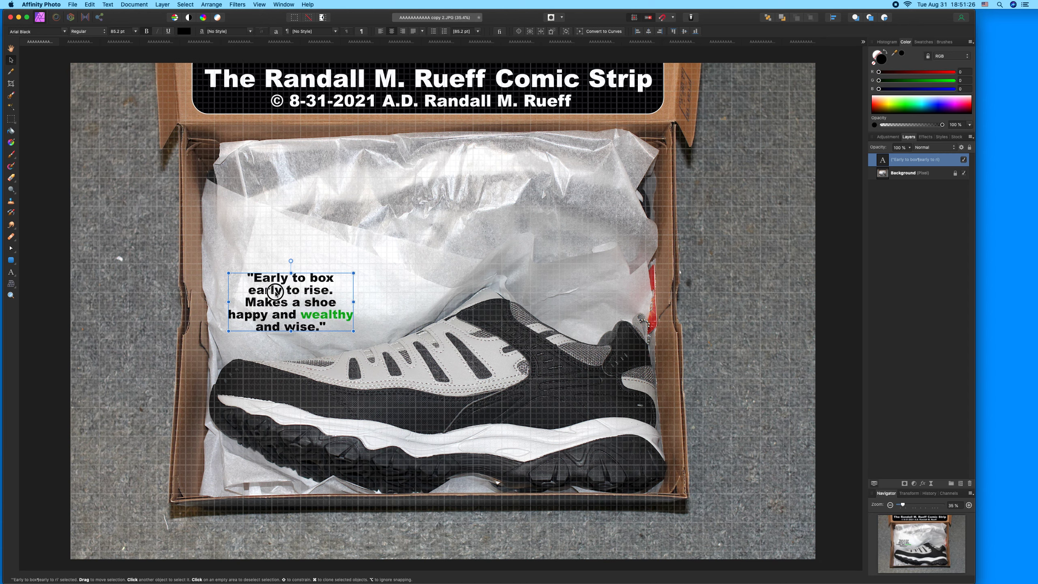
{"action": "left_click_drag", "start_coordinate": [269, 284], "coordinate": [222, 253]}
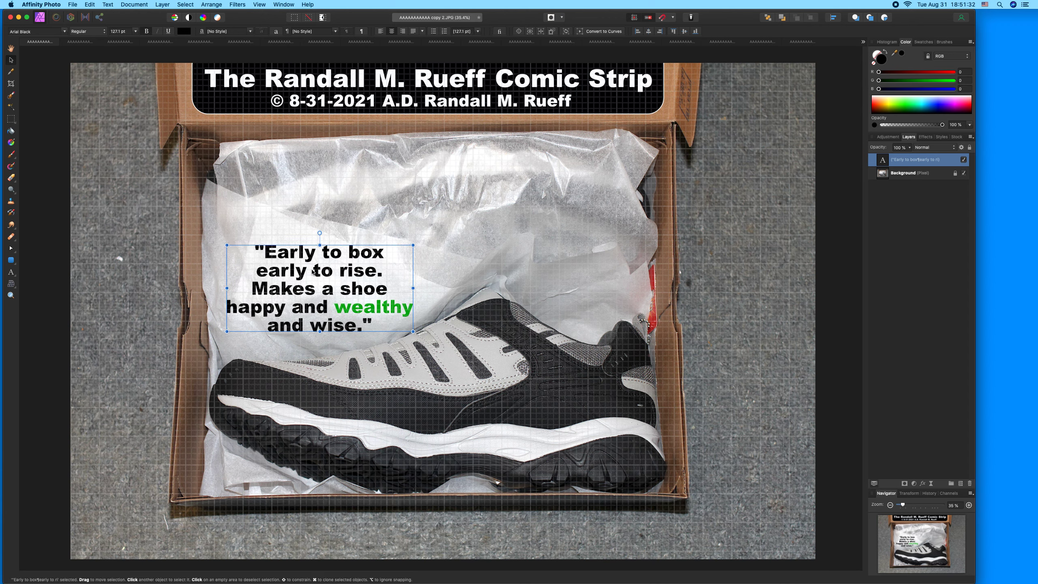
{"action": "left_click_drag", "start_coordinate": [336, 274], "coordinate": [335, 271]}
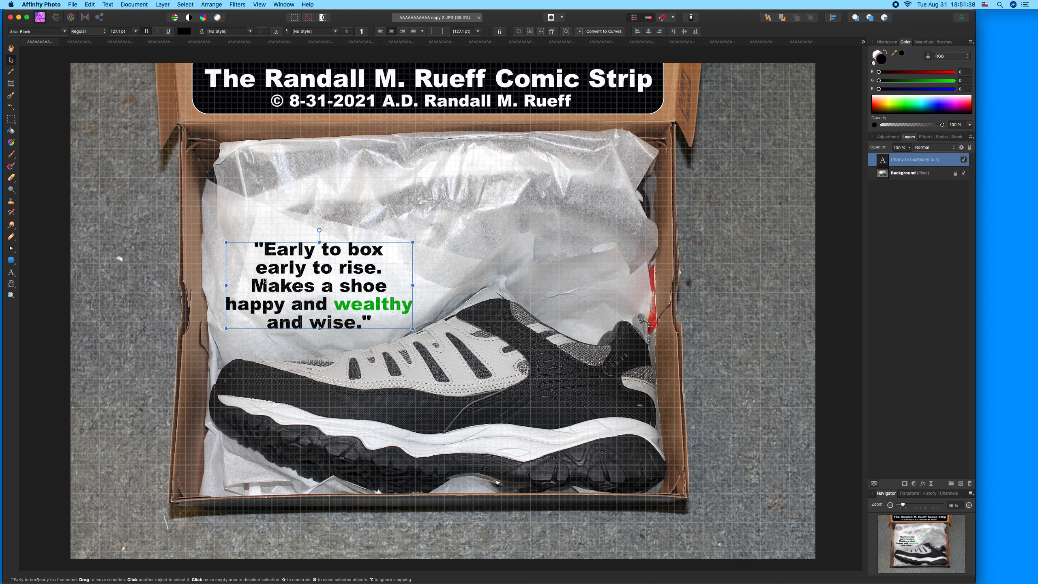
Save the "Early to box" image flattened and close it
{"action": "left_click", "coordinate": [110, 258]}
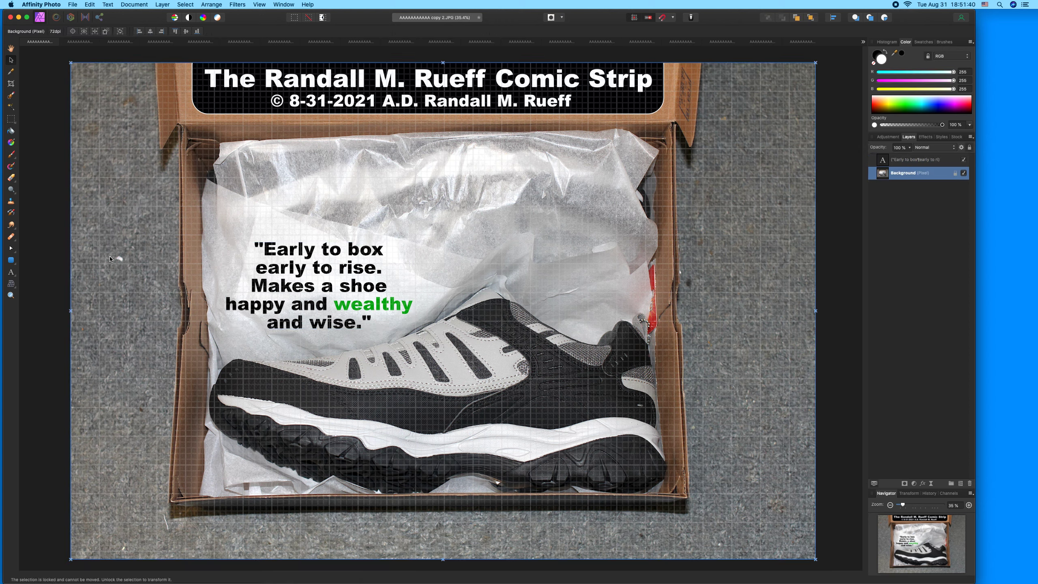
{"action": "key", "text": "super+s"}
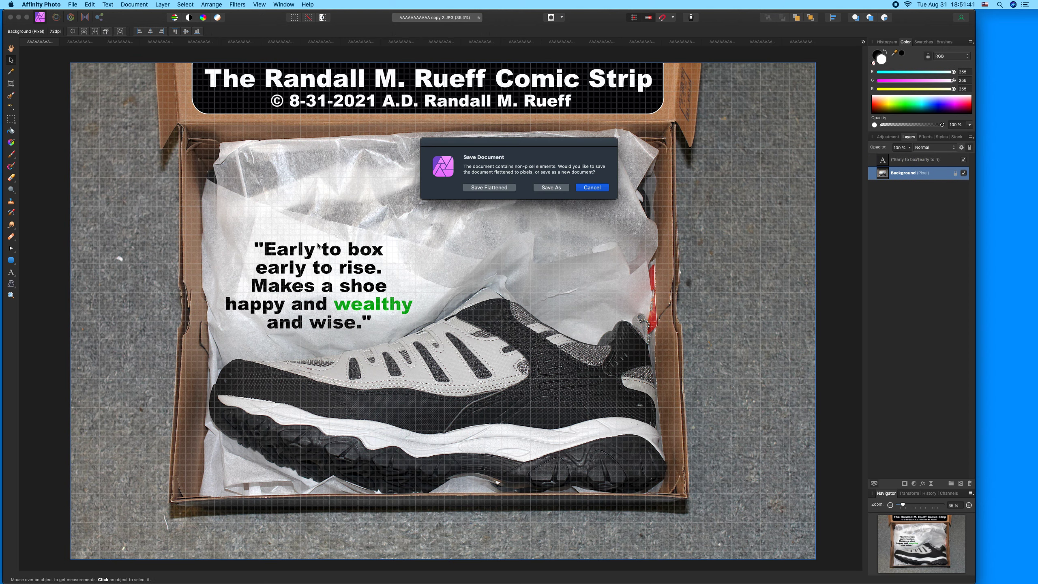
{"action": "left_click", "coordinate": [486, 189]}
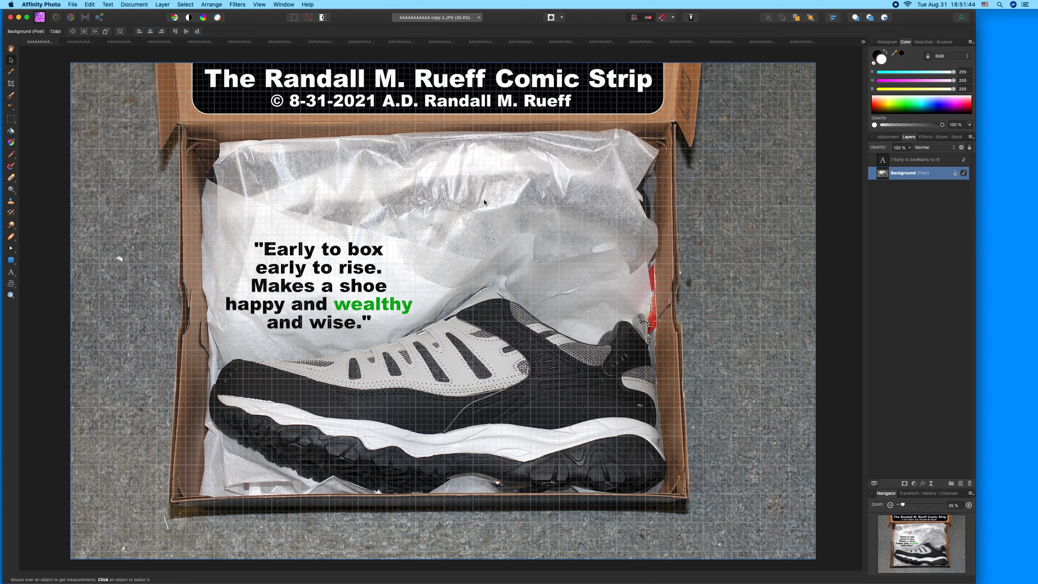
{"action": "left_click", "coordinate": [24, 42]}
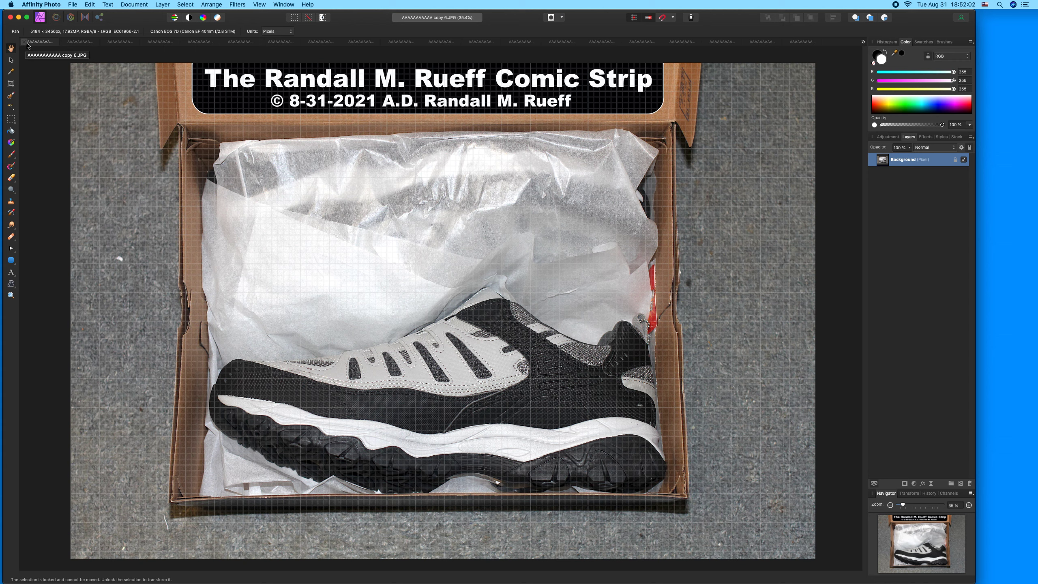
Start a caption of about 108 pt on the white paper reading ""I love the box you got for us. / But now we need to get up"
{"action": "left_click", "coordinate": [16, 272]}
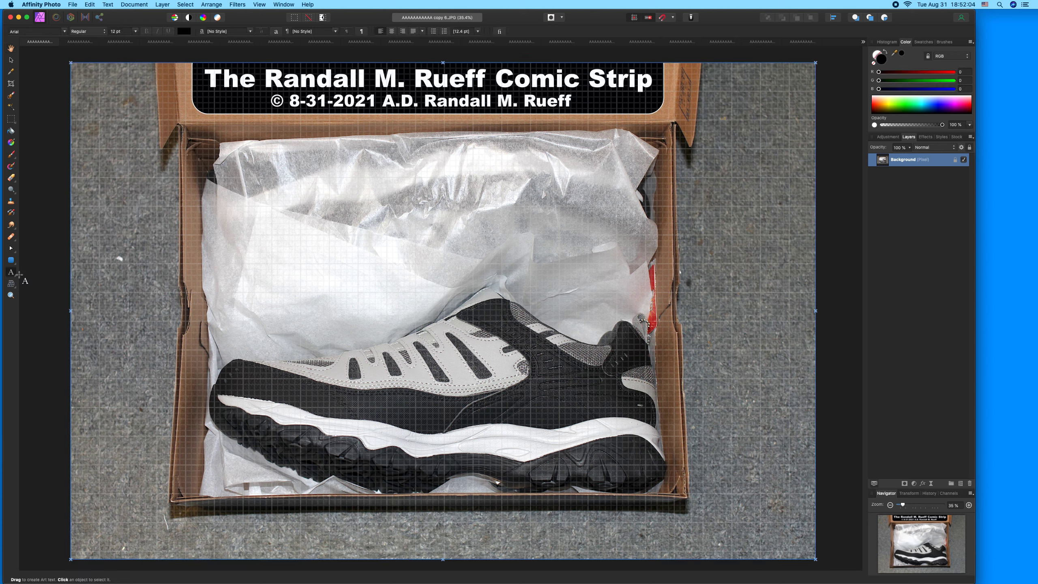
{"action": "left_click_drag", "start_coordinate": [19, 274], "coordinate": [237, 256]}
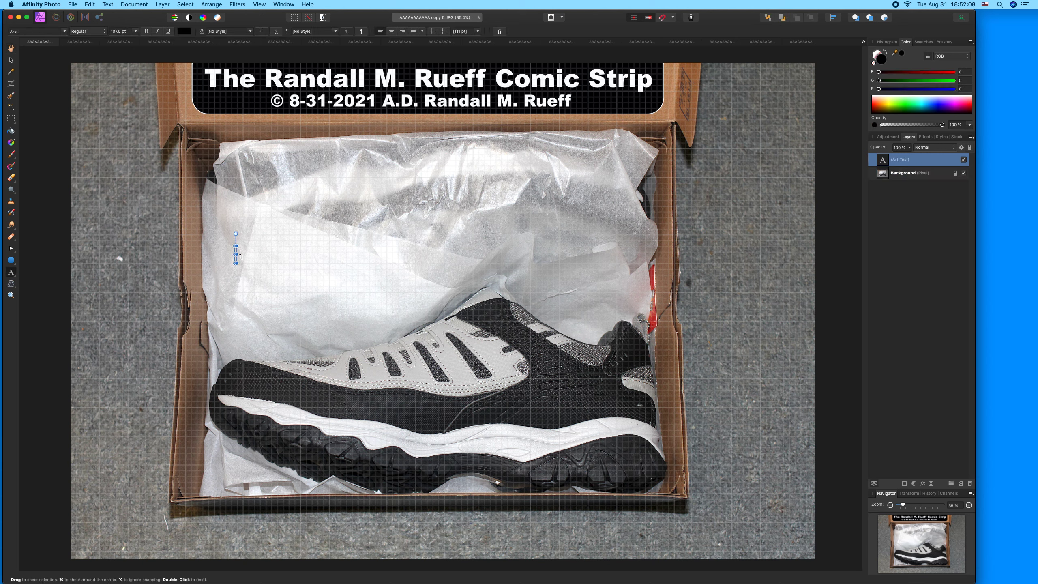
{"action": "type", "text": "\"I love the box "}
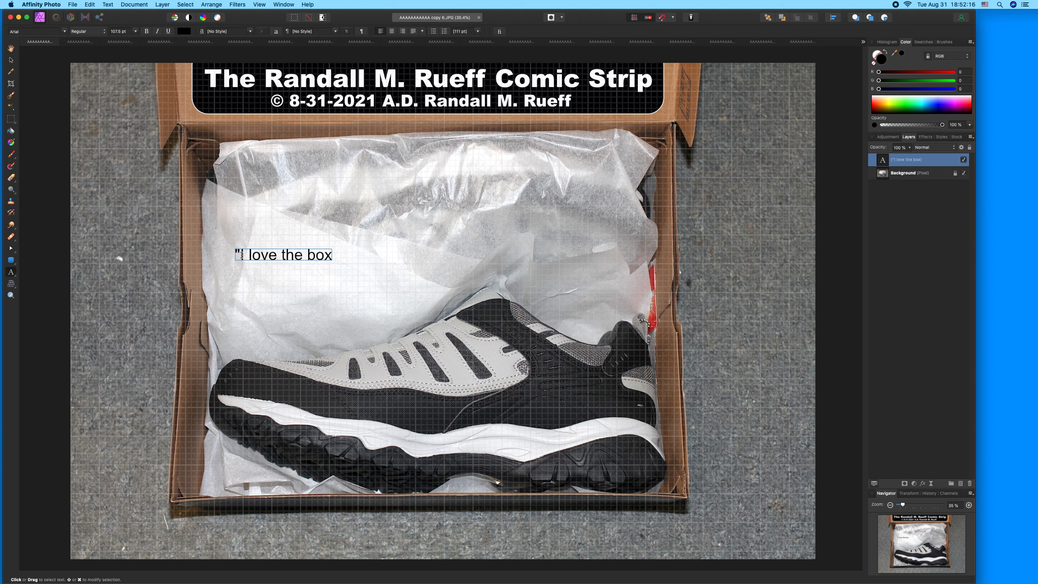
{"action": "type", "text": "you got for us."}
{"action": "key", "text": "Return"}
{"action": "type", "text": "But now we need to get up"}
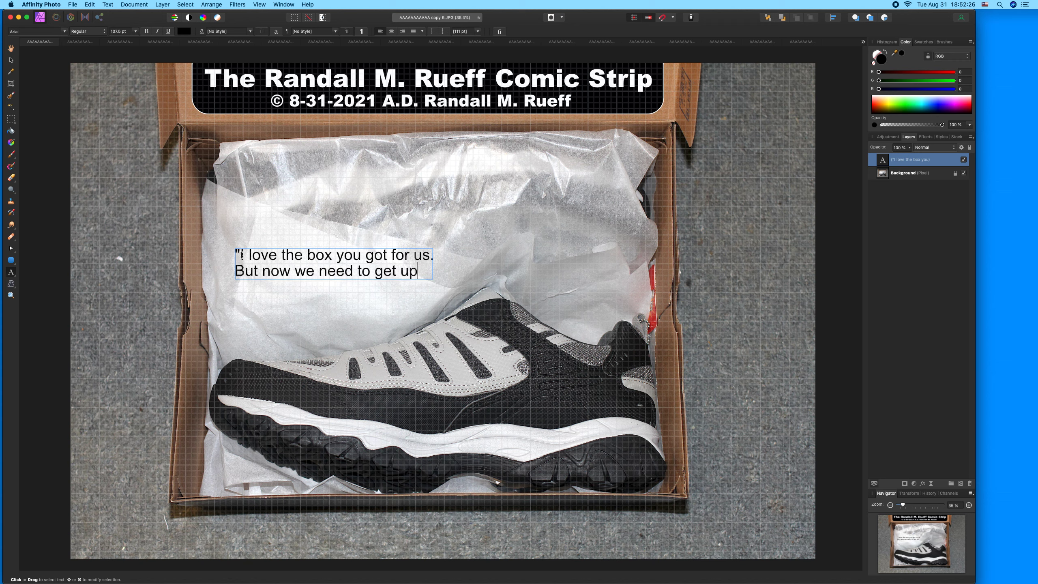
Add "and go earn it" as a new caption line and break the second line before "up"
{"action": "type", "text": " and"}
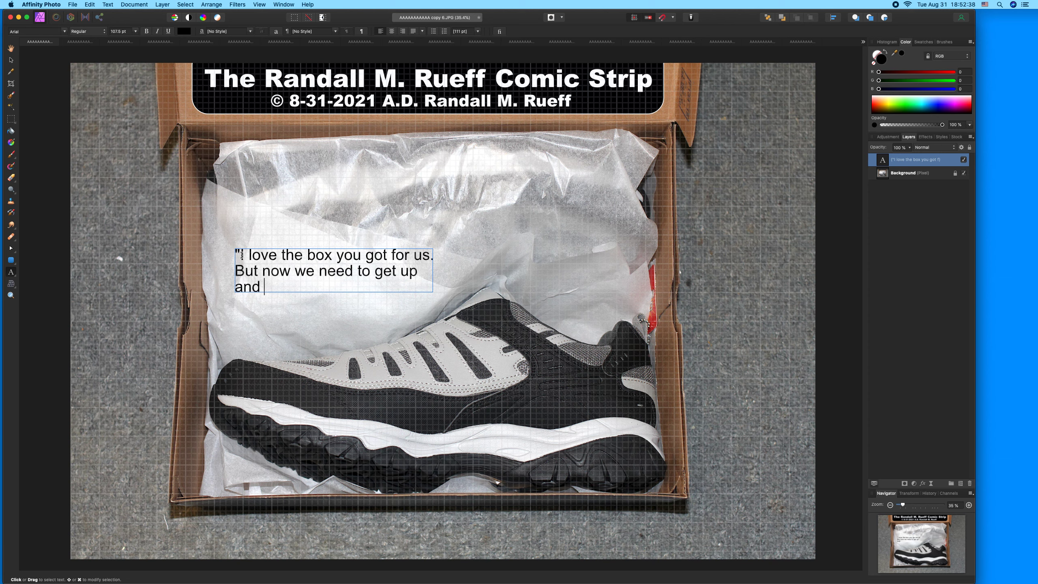
{"action": "type", "text": "g"}
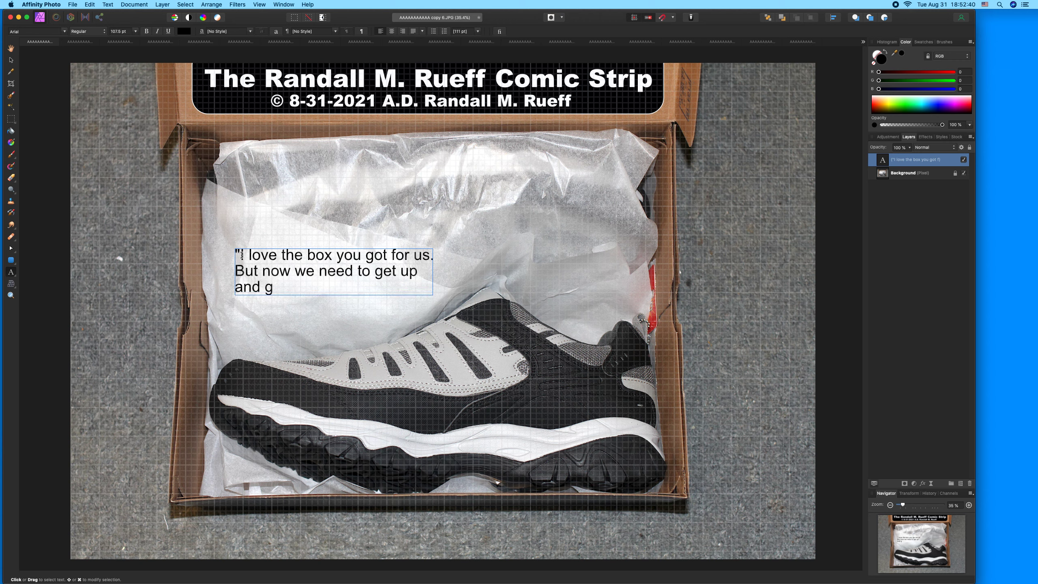
{"action": "type", "text": "o"}
{"action": "type", "text": "earn it"}
{"action": "left_click", "coordinate": [401, 272]}
{"action": "key", "text": "Return"}
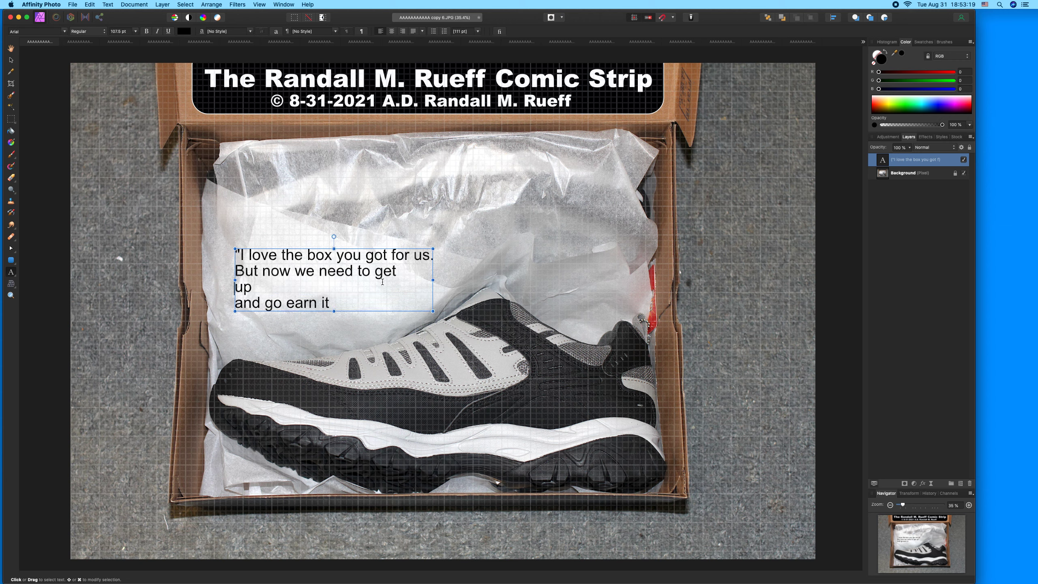
Join the caption's last two lines into "up and go earn it" and end it with a period and closing quotation mark
{"action": "key", "text": "Escape"}
{"action": "left_click", "coordinate": [236, 302]}
{"action": "key", "text": "BackSpace"}
{"action": "type", "text": "it"}
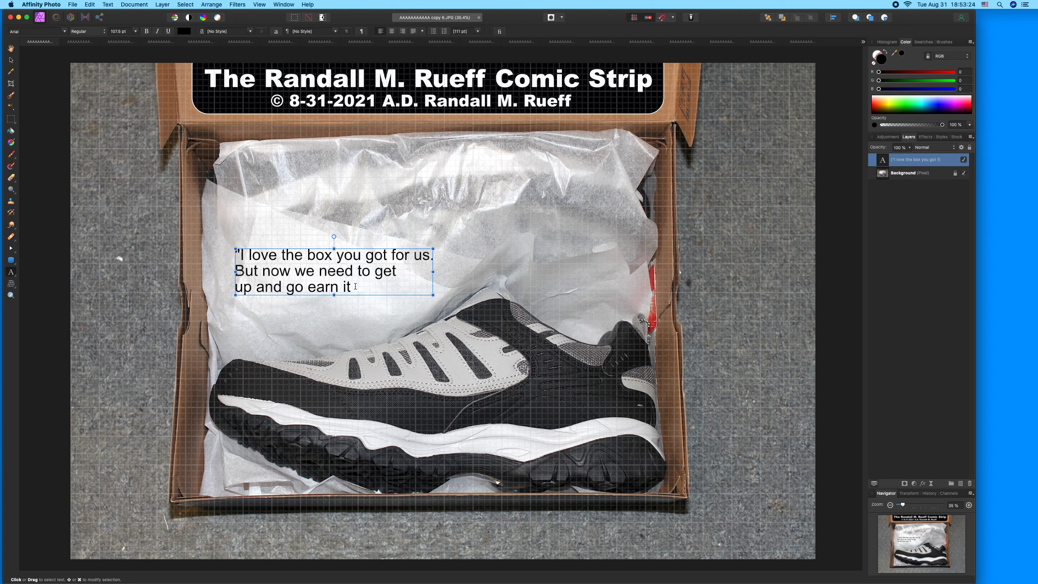
{"action": "type", "text": ".\""}
{"action": "key", "text": "super+a"}
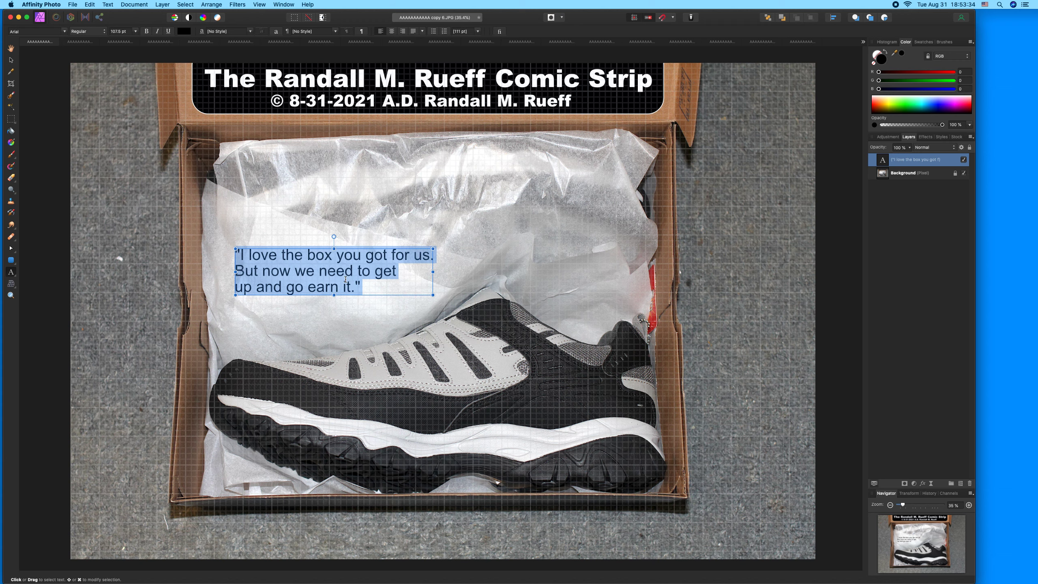
Move the caption's line break so the second line ends with "get up" and the third starts with "and"
{"action": "left_click", "coordinate": [395, 271]}
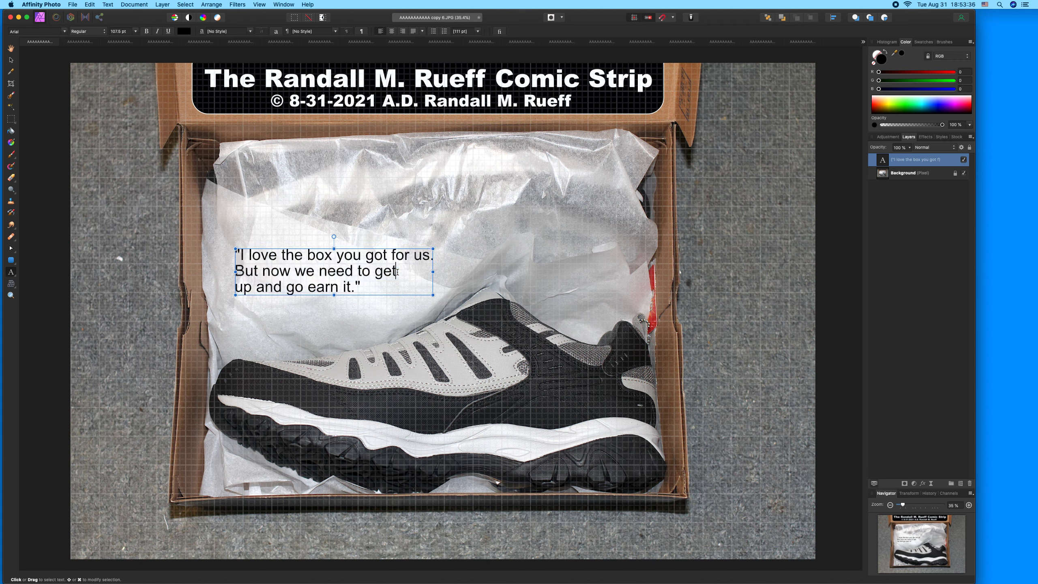
{"action": "left_click", "coordinate": [236, 287]}
{"action": "key", "text": "BackSpace"}
{"action": "left_click", "coordinate": [421, 263]}
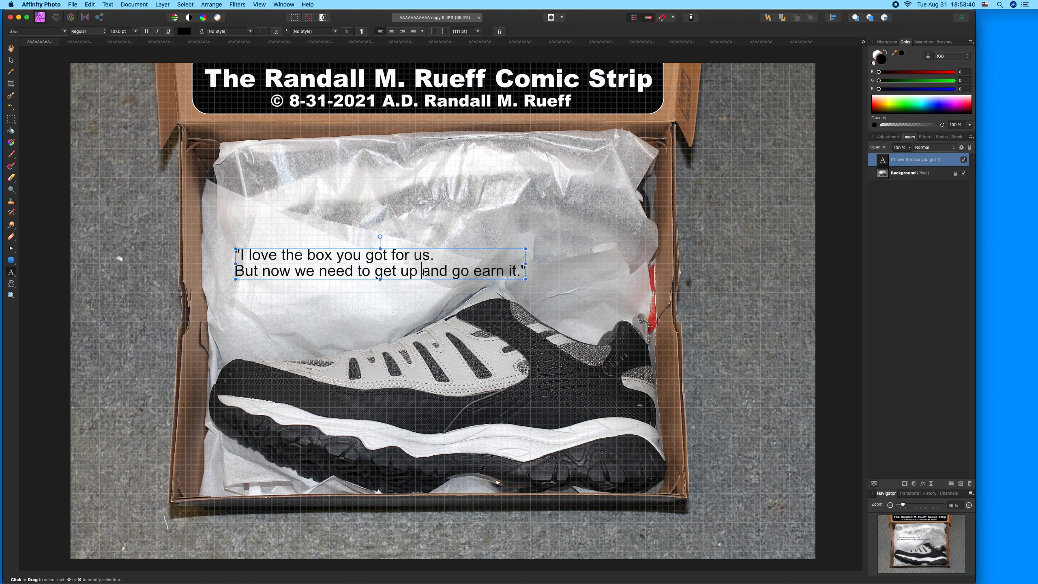
{"action": "key", "text": "BackSpace"}
{"action": "key", "text": "Return"}
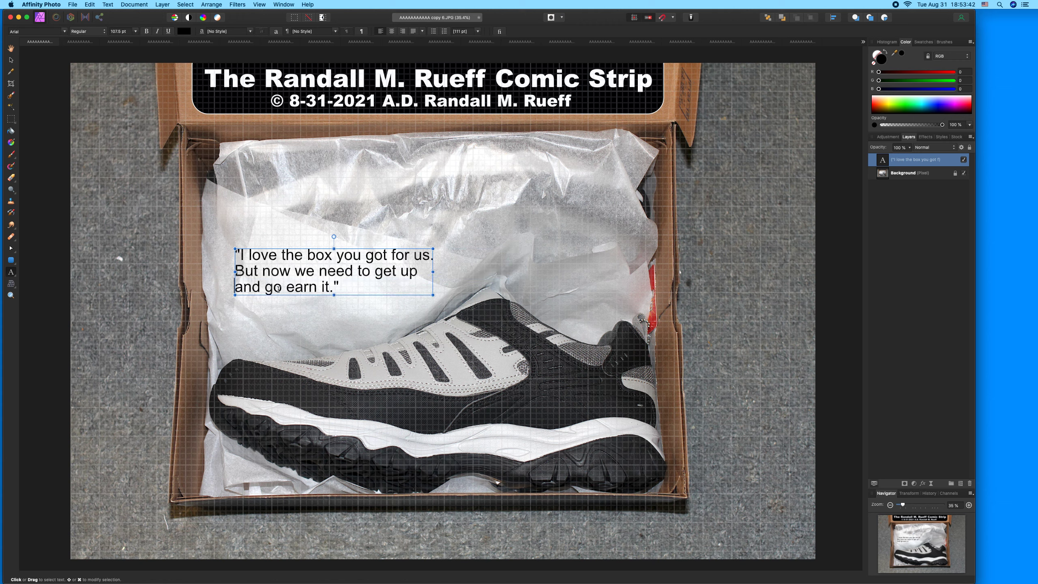
Reword the caption's third line to read go to walk and earn it."
{"action": "left_click_drag", "start_coordinate": [266, 287], "coordinate": [231, 287]}
{"action": "key", "text": "BackSpace"}
{"action": "left_click", "coordinate": [250, 289]}
{"action": "type", "text": "to work"}
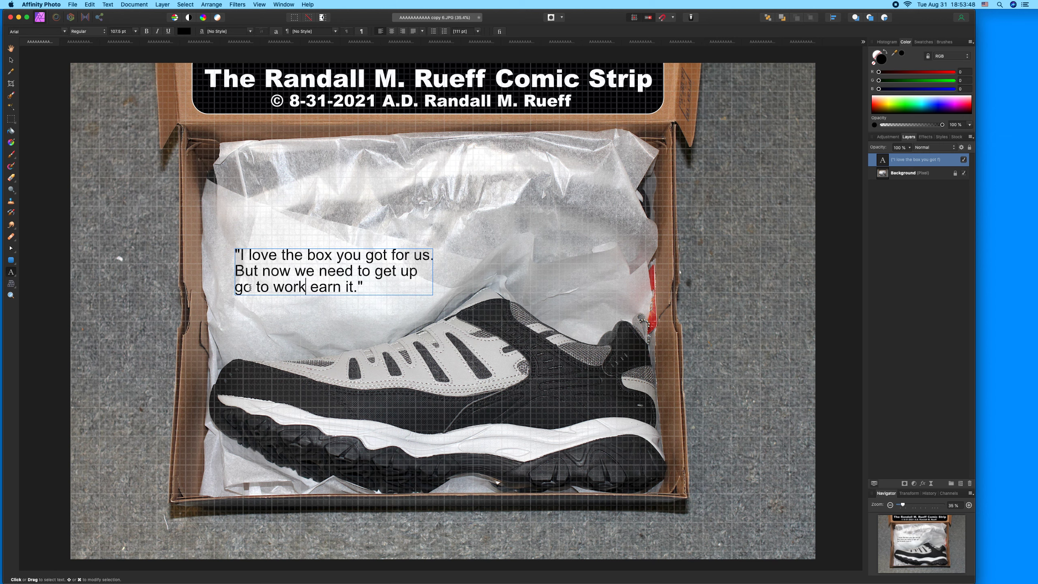
{"action": "key", "text": "BackSpace"}
{"action": "key", "text": "BackSpace"}
{"action": "key", "text": "BackSpace"}
{"action": "type", "text": "alk and"}
Centre all of the caption text and set its font to Arial Black
{"action": "key", "text": "super+a"}
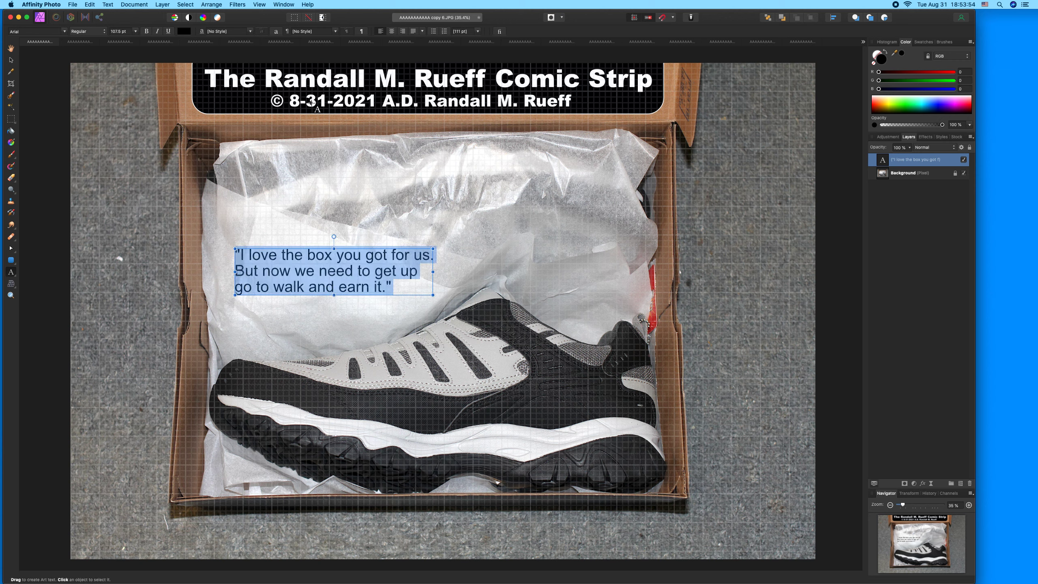
{"action": "left_click", "coordinate": [392, 31]}
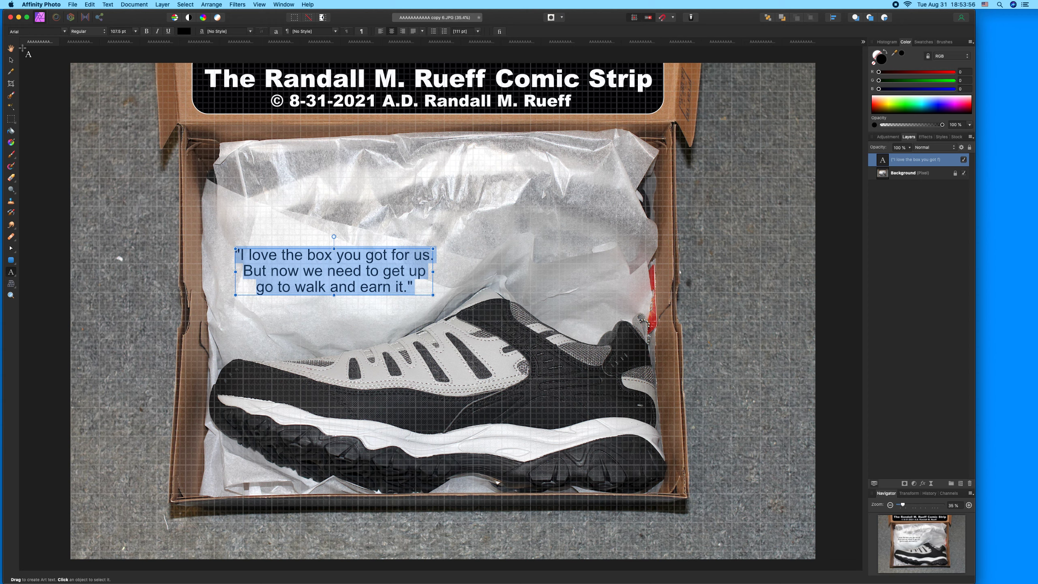
{"action": "left_click", "coordinate": [58, 33]}
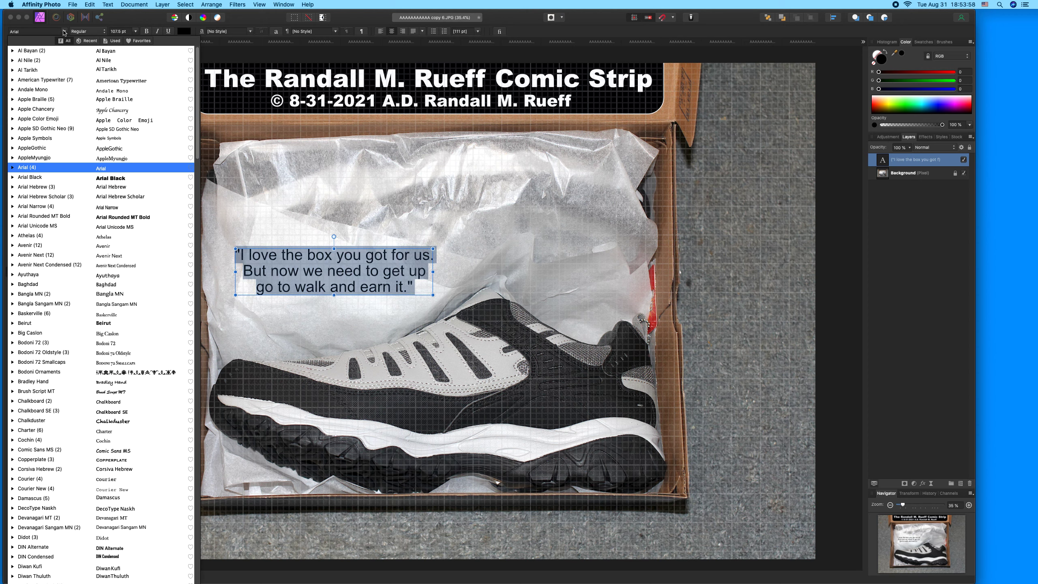
{"action": "left_click", "coordinate": [61, 172]}
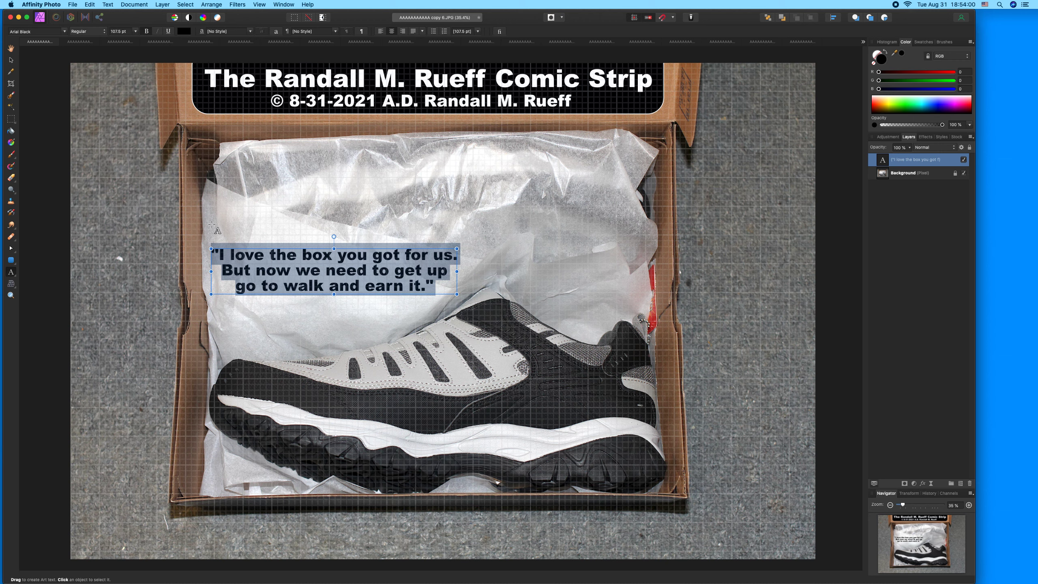
Colour the word "love" in the caption red
{"action": "double_click", "coordinate": [247, 254]}
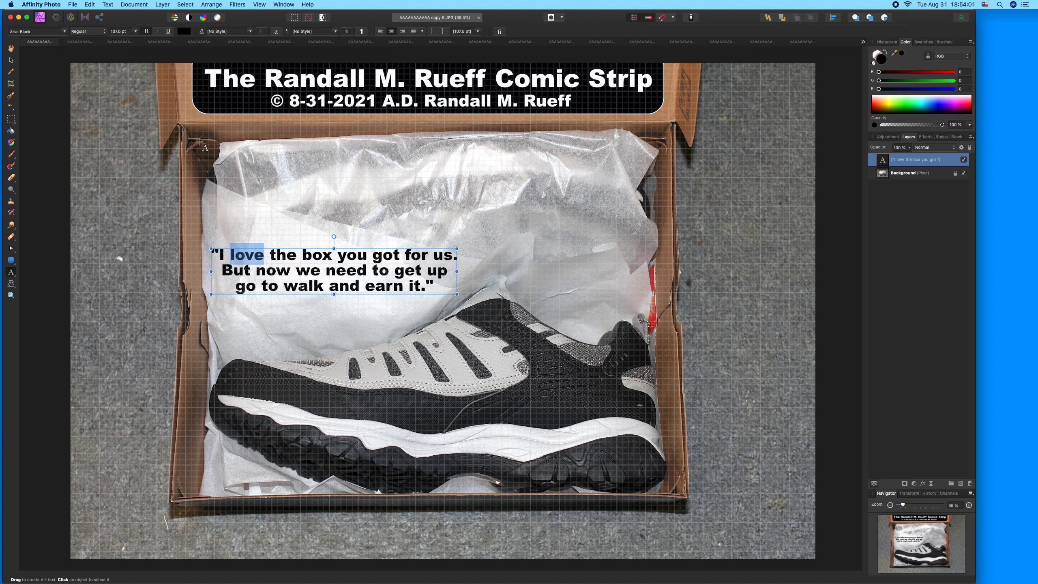
{"action": "left_click", "coordinate": [187, 33]}
{"action": "left_click", "coordinate": [284, 108]}
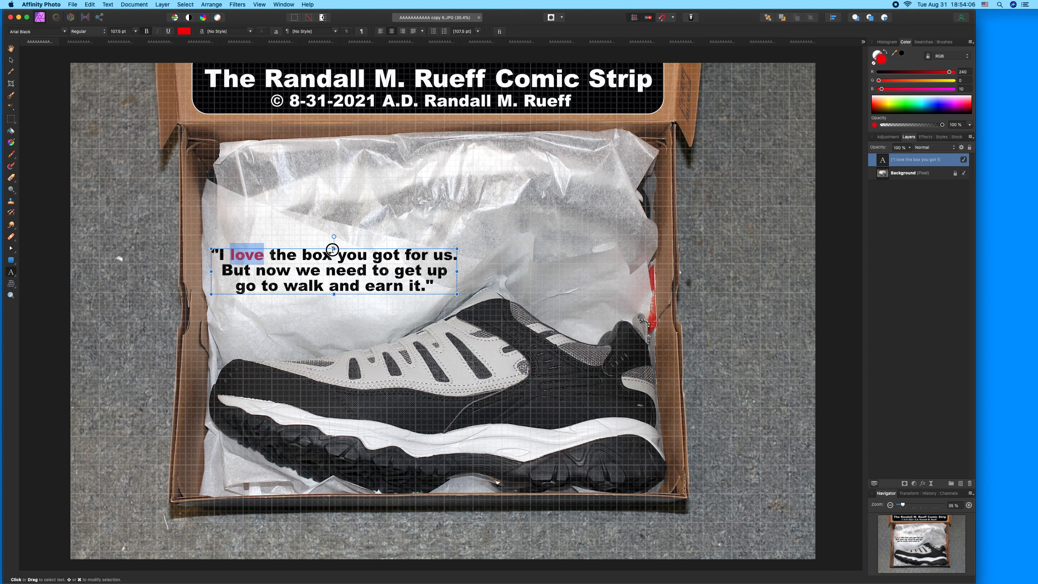
Move the caption slightly down and to the right on the white tissue paper
{"action": "left_click", "coordinate": [334, 255]}
{"action": "left_click", "coordinate": [11, 60]}
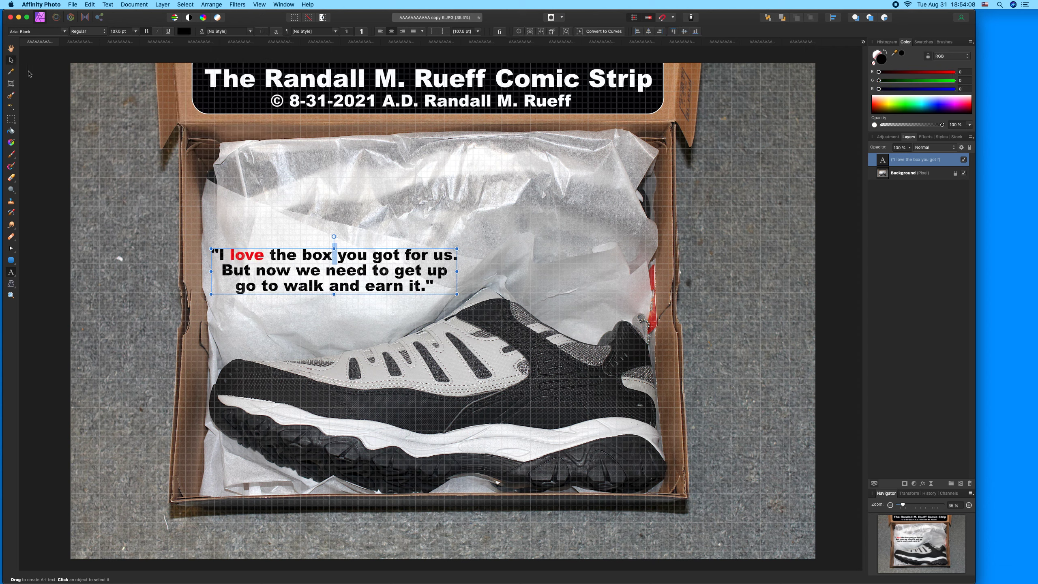
{"action": "left_click_drag", "start_coordinate": [329, 262], "coordinate": [338, 276]}
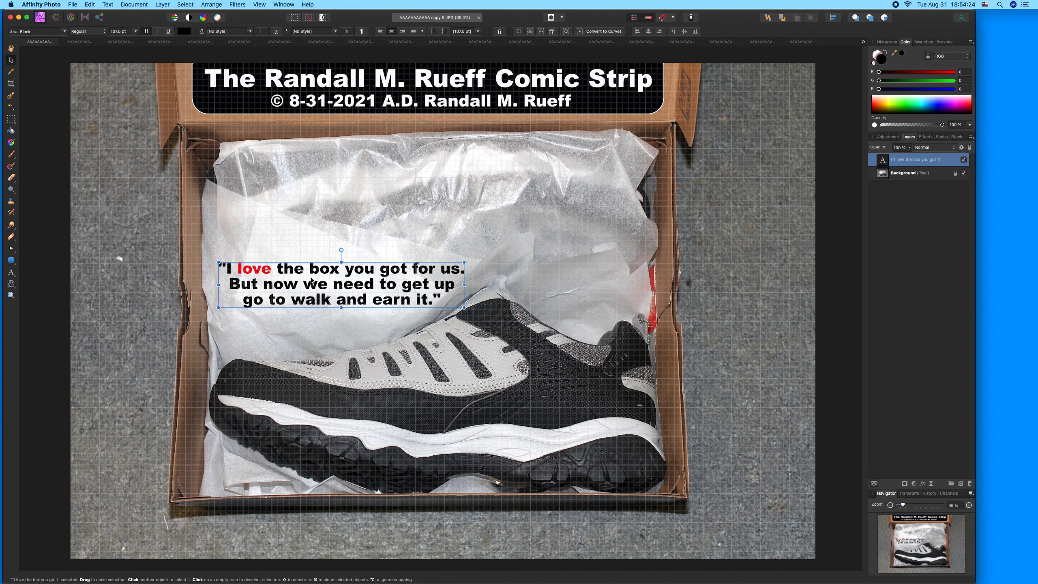
Colour the word "earn" in the caption's third line green and deselect the text
{"action": "double_click", "coordinate": [402, 301]}
{"action": "double_click", "coordinate": [403, 301]}
{"action": "left_click", "coordinate": [183, 31]}
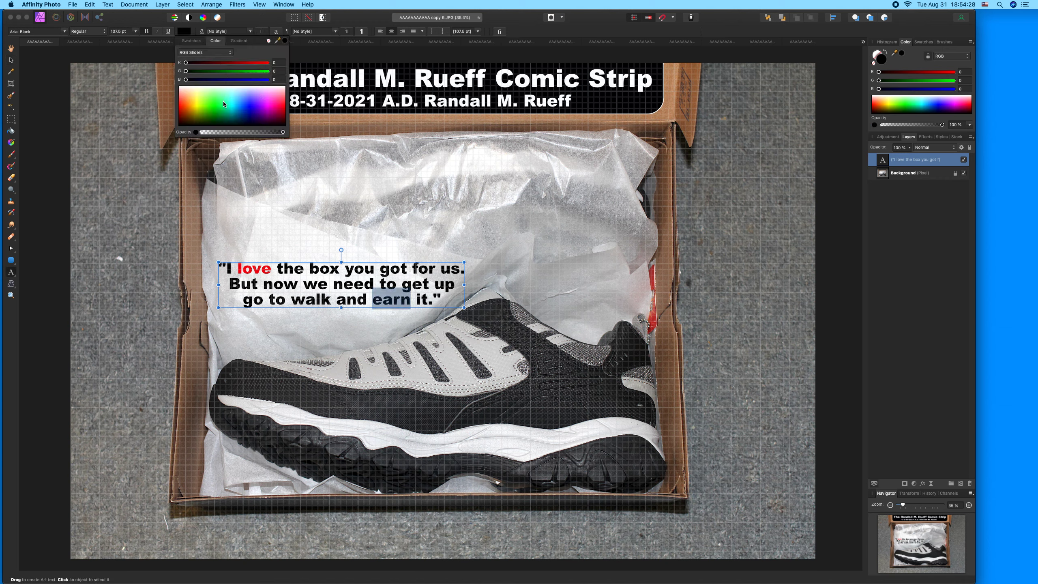
{"action": "left_click", "coordinate": [216, 116]}
{"action": "left_click", "coordinate": [119, 158]}
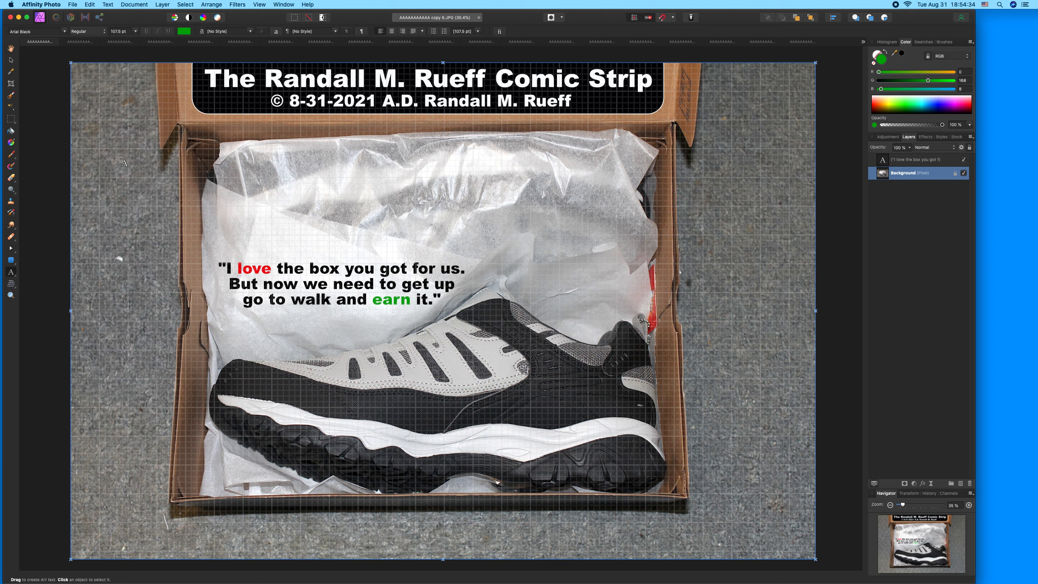
Save the captioned image flattened and close the document
{"action": "key", "text": "super+s"}
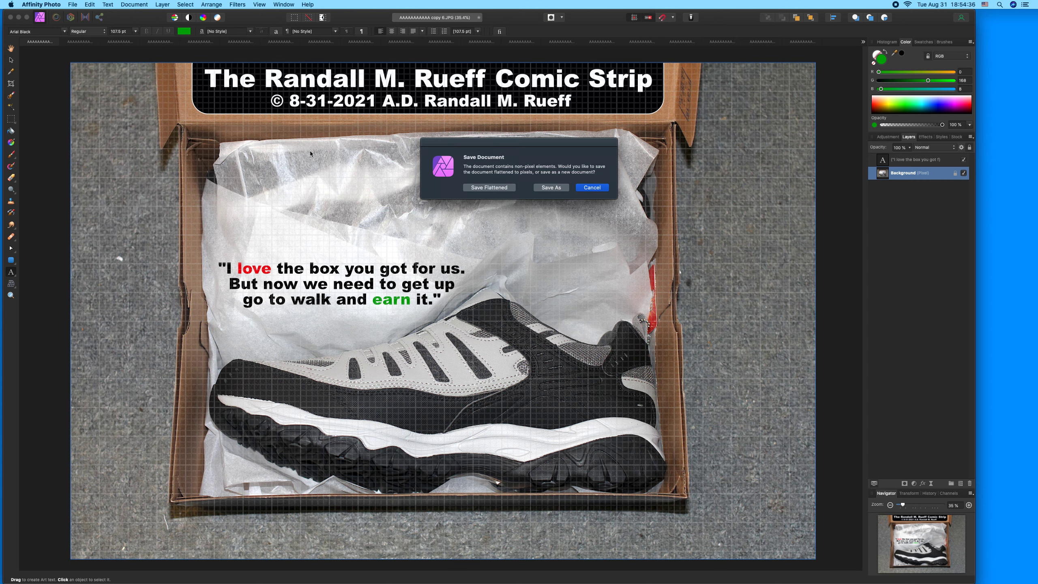
{"action": "left_click", "coordinate": [489, 188]}
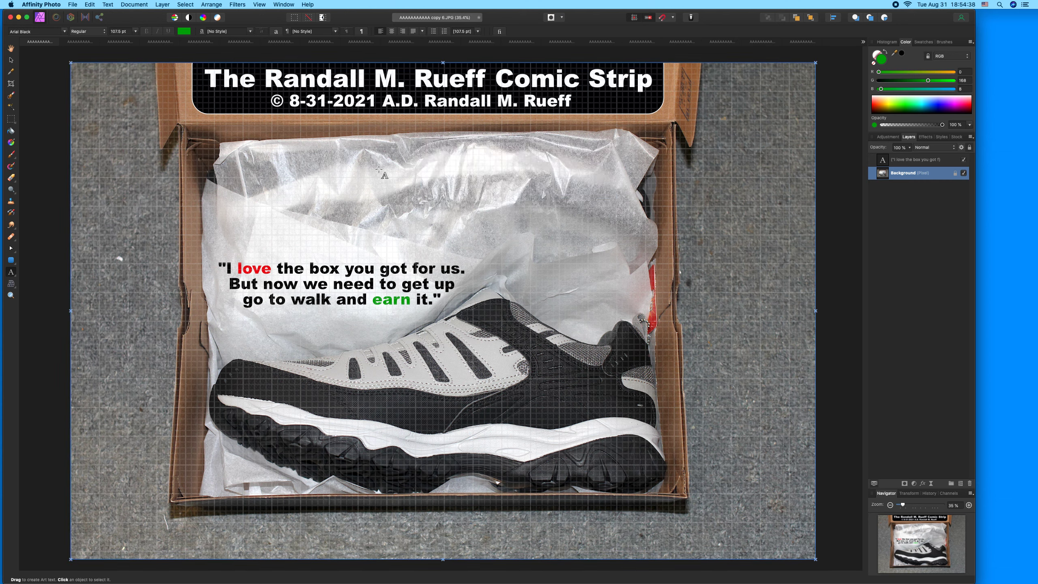
{"action": "left_click", "coordinate": [25, 43]}
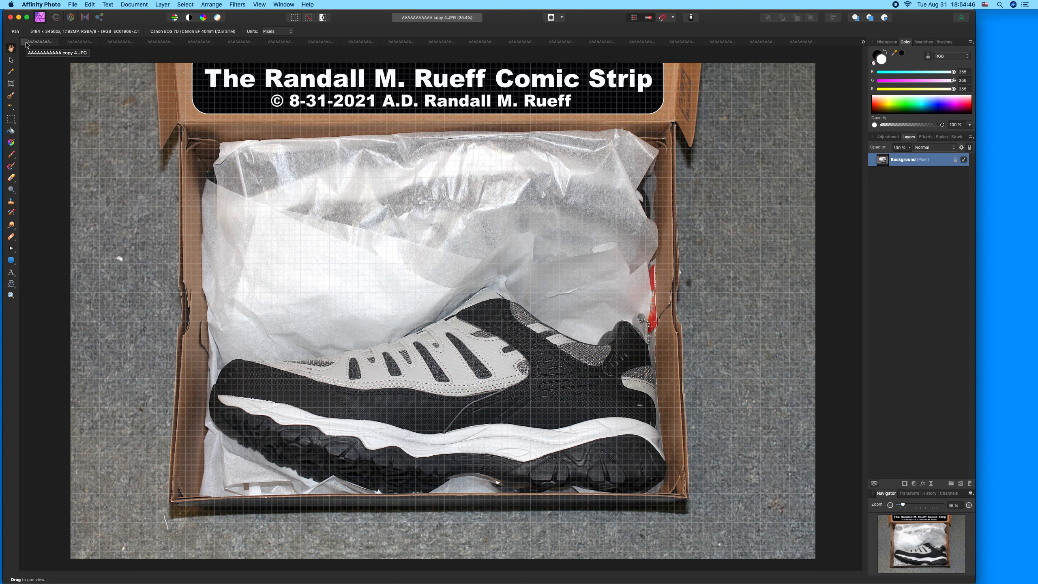
Add artistic text on the tissue paper above the shoe reading "Get up. These cardboard boxes don't earn themselves!" on three lines
{"action": "left_click", "coordinate": [16, 276]}
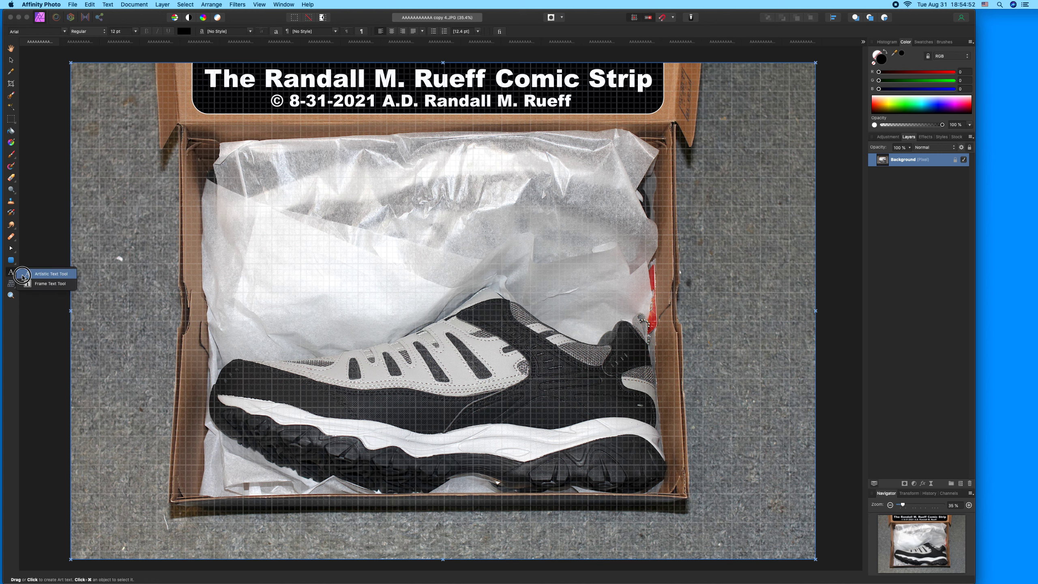
{"action": "left_click_drag", "start_coordinate": [237, 252], "coordinate": [238, 280]}
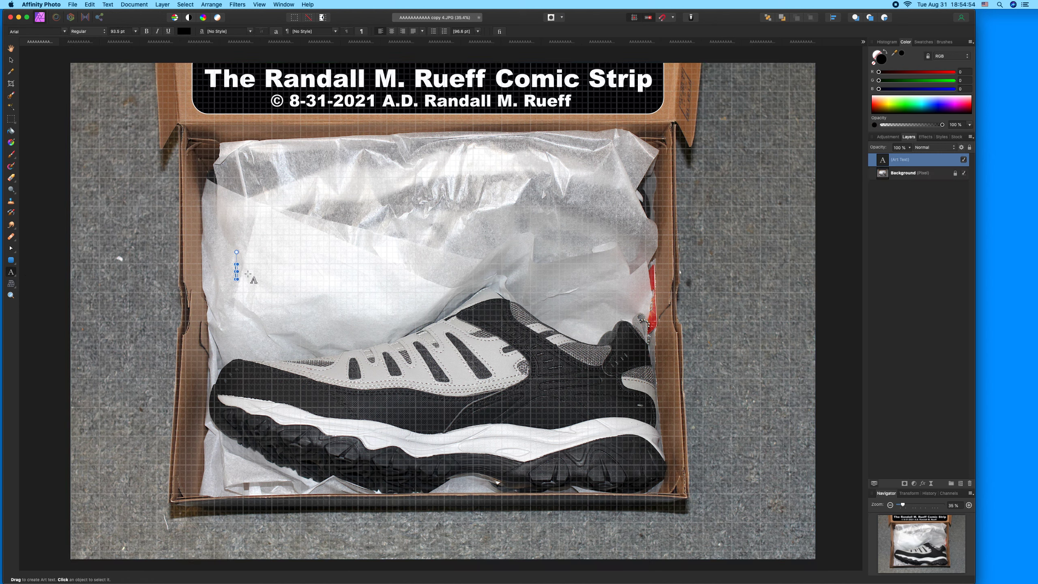
{"action": "type", "text": "\"Get up"}
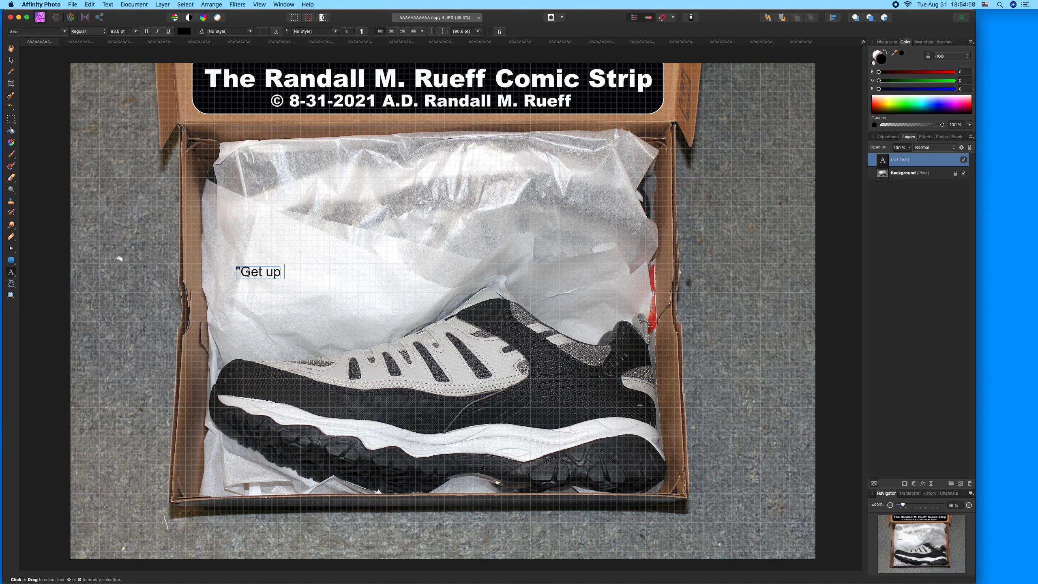
{"action": "type", "text": "."}
{"action": "key", "text": "Return"}
{"action": "type", "text": "These cardboard box"}
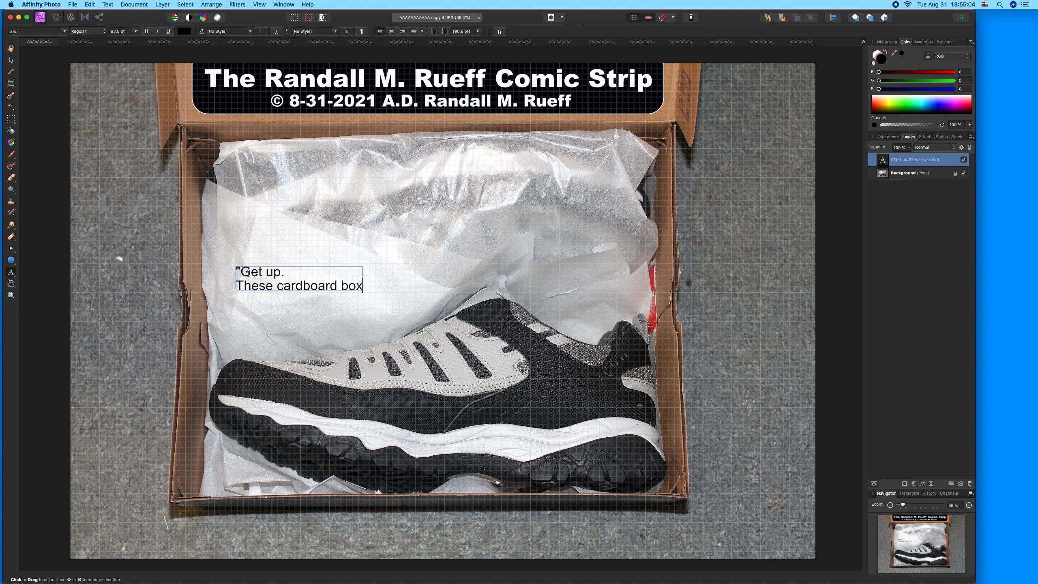
{"action": "type", "text": "es don"}
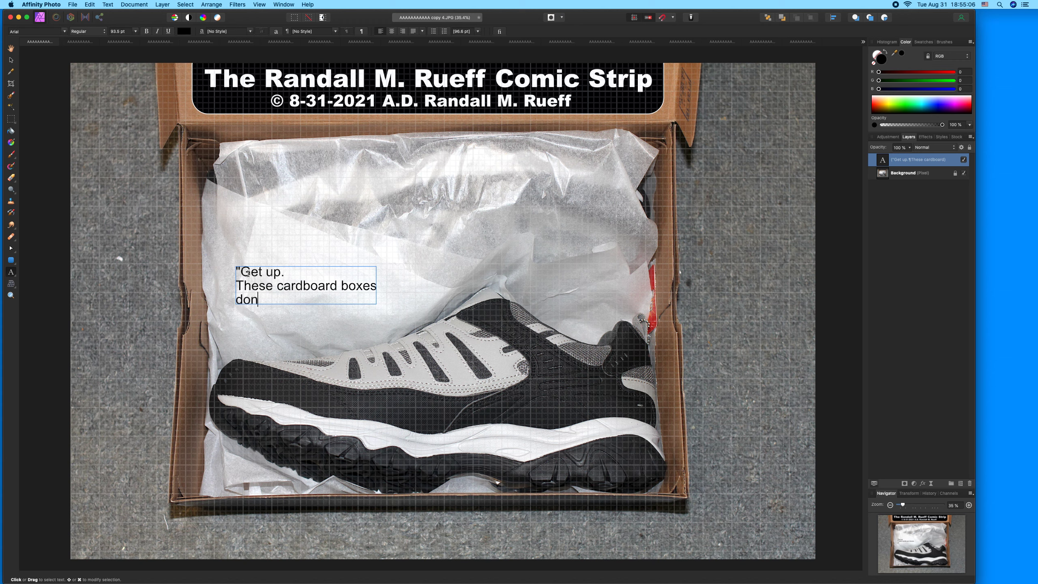
{"action": "type", "text": "'t earn themselves"}
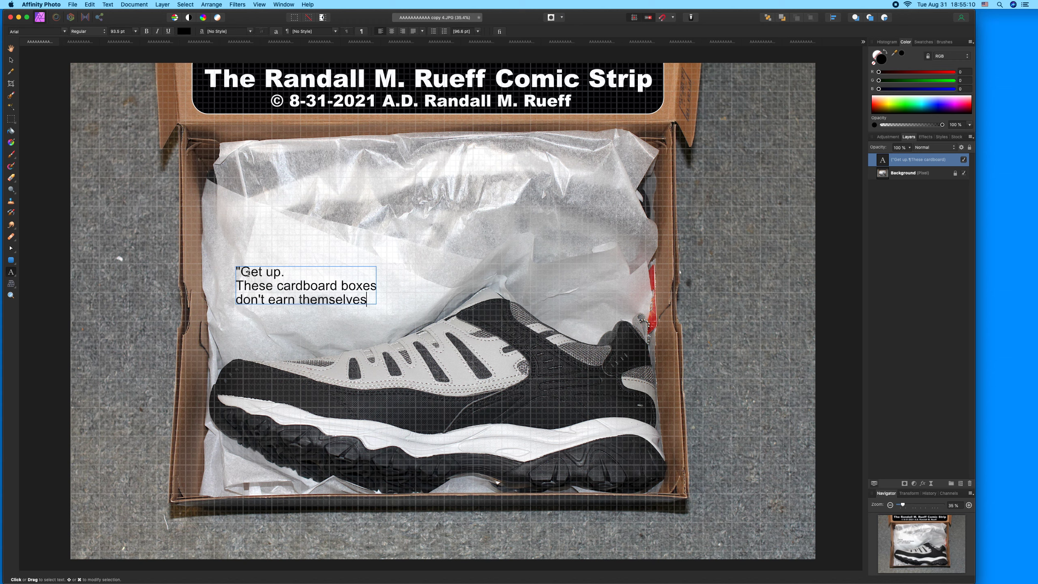
{"action": "type", "text": "!\""}
Replace the caption's first line, after the opening quotation mark, with "It's time to get up."
{"action": "left_click_drag", "start_coordinate": [284, 272], "coordinate": [244, 271]}
{"action": "key", "text": "BackSpace"}
{"action": "type", "text": "It's time to get"}
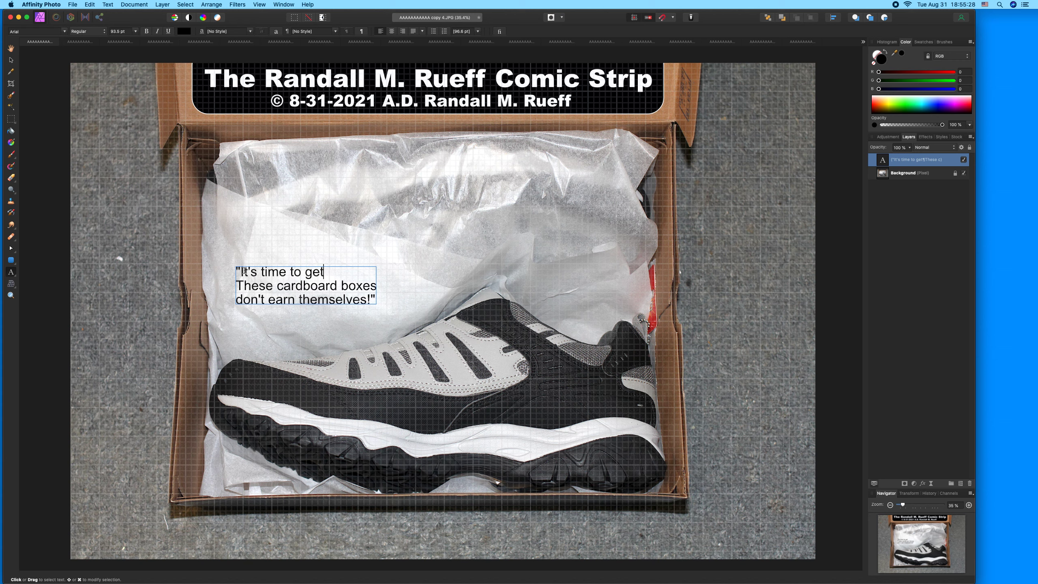
{"action": "type", "text": "up."}
Format the whole caption as centred Arial Black and enlarge it to about 120 pt
{"action": "key", "text": "super+a"}
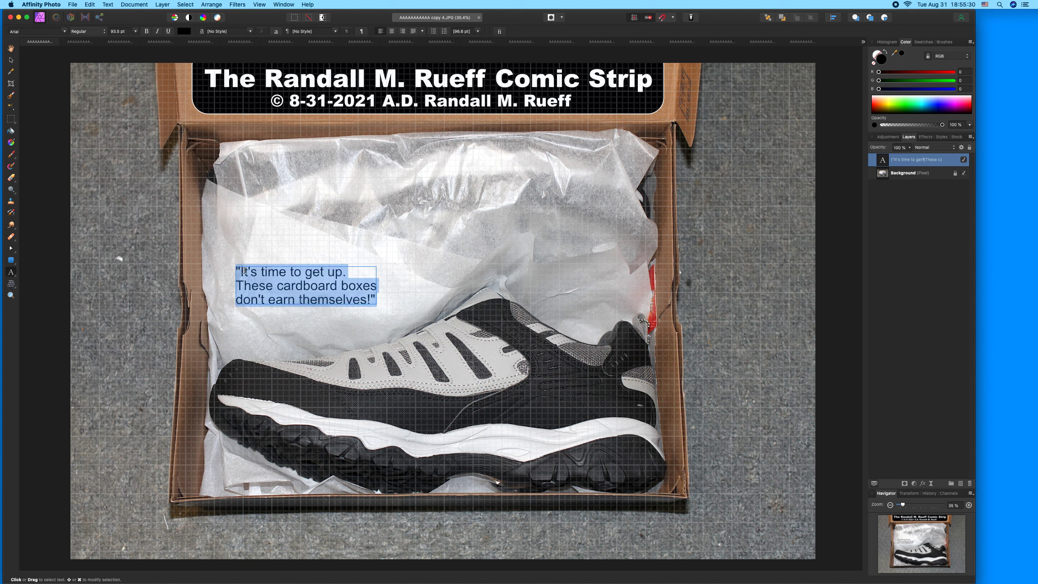
{"action": "left_click", "coordinate": [391, 31]}
{"action": "left_click", "coordinate": [65, 32]}
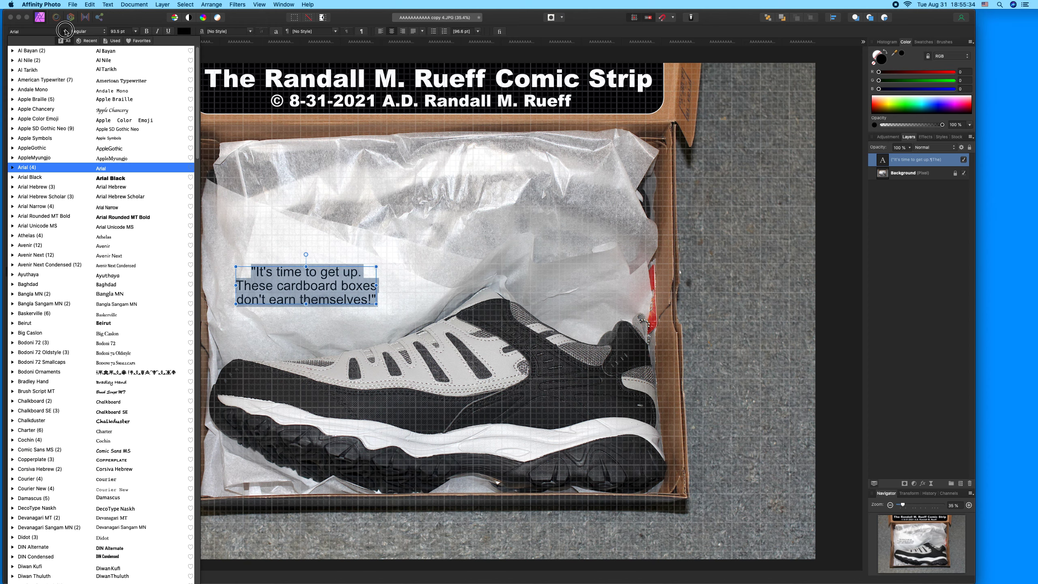
{"action": "left_click", "coordinate": [120, 177]}
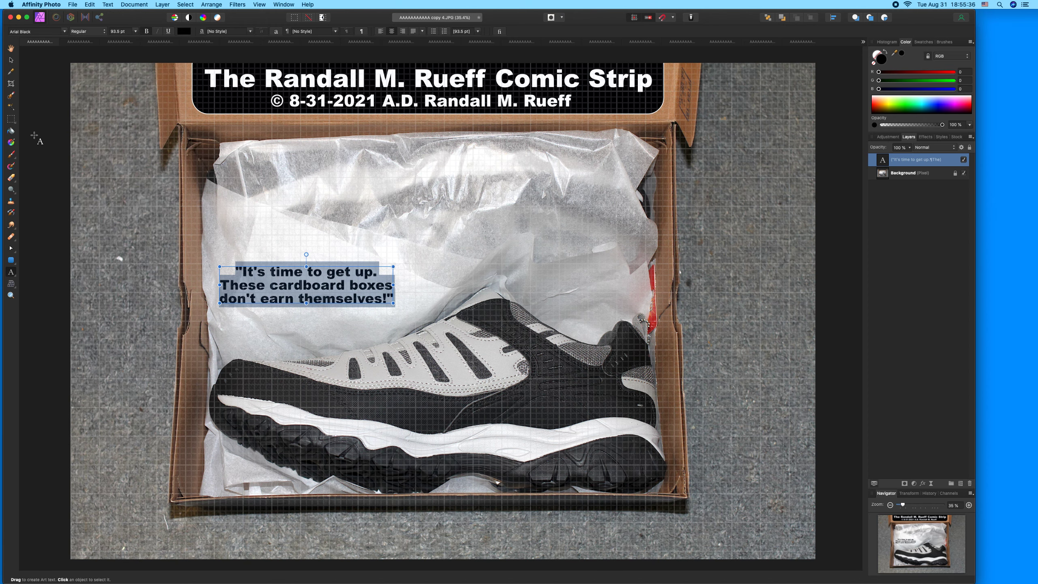
{"action": "key", "text": "Escape"}
{"action": "mouse_move", "coordinate": [224, 269]}
{"action": "left_mouse_down"}
{"action": "mouse_move", "coordinate": [276, 272]}
{"action": "mouse_move", "coordinate": [221, 259]}
{"action": "left_mouse_up"}
Colour the word "earn" in the "don't earn themselves" line green
{"action": "double_click", "coordinate": [294, 304]}
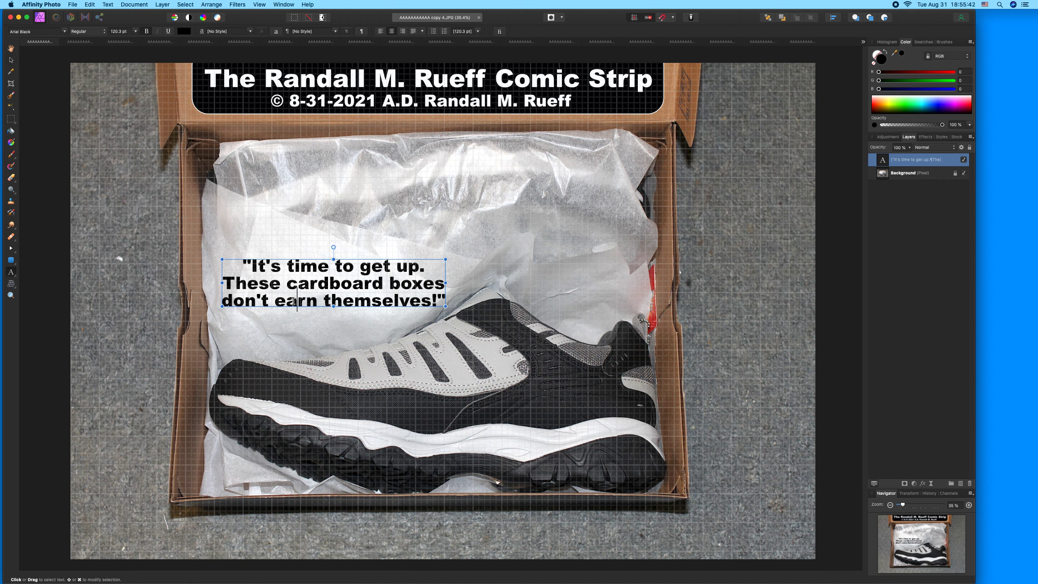
{"action": "double_click", "coordinate": [293, 304]}
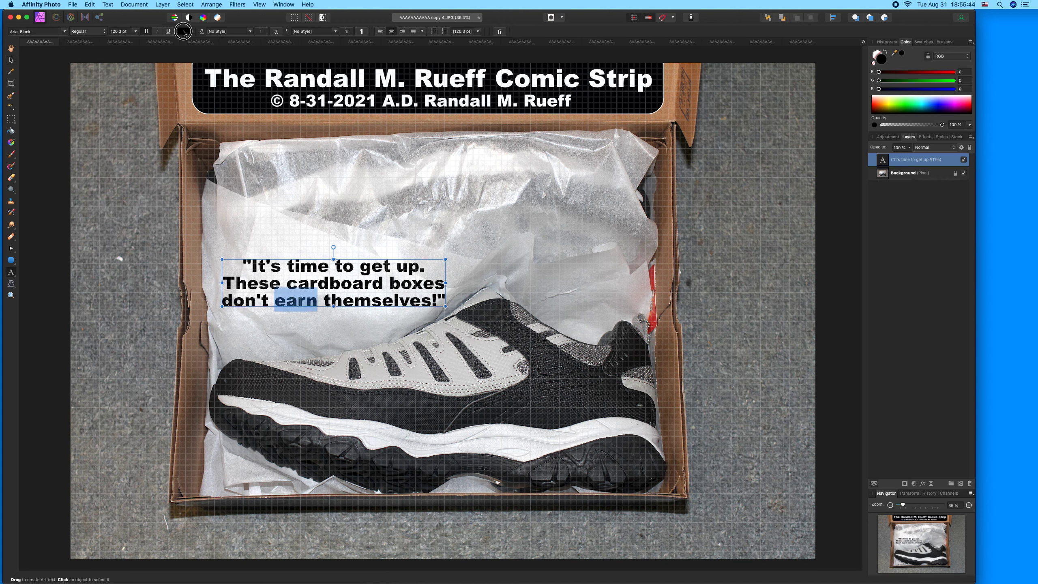
{"action": "left_click", "coordinate": [184, 31]}
{"action": "left_click", "coordinate": [215, 114]}
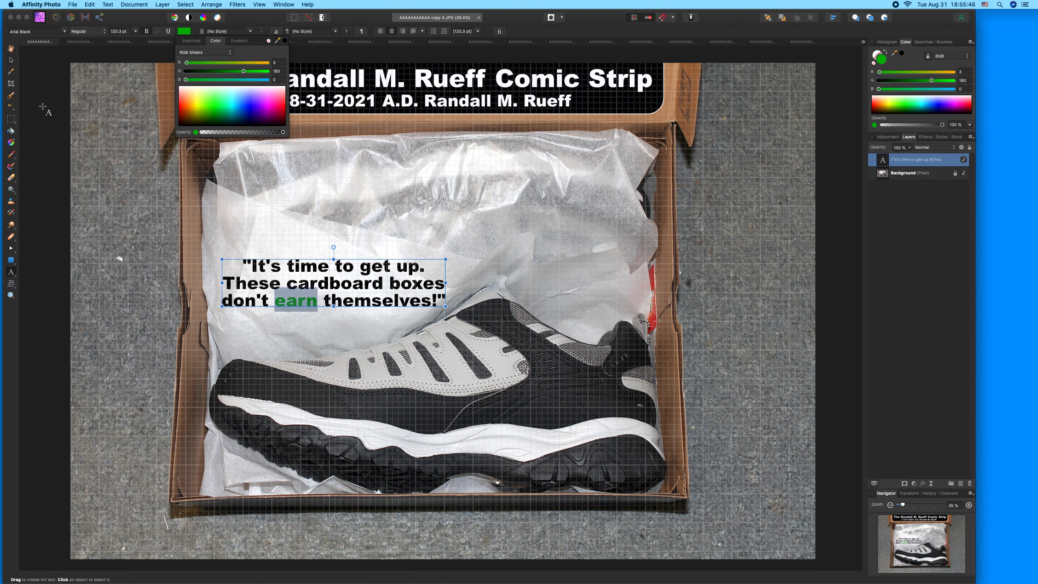
Select the caption with the Move tool and nudge it slightly upward
{"action": "left_click", "coordinate": [11, 60]}
{"action": "left_click", "coordinate": [257, 209]}
{"action": "left_click", "coordinate": [332, 273]}
{"action": "left_click_drag", "start_coordinate": [331, 274], "coordinate": [332, 273]}
{"action": "key", "text": "Up"}
{"action": "key", "text": "Up"}
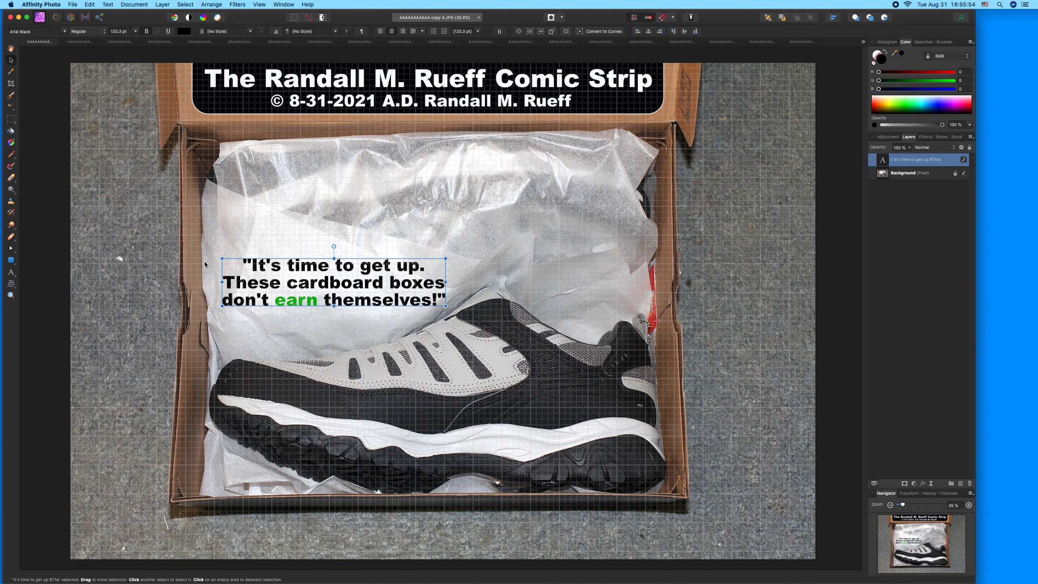
Deselect the caption, save this comic image flattened and close its document
{"action": "left_click", "coordinate": [131, 255]}
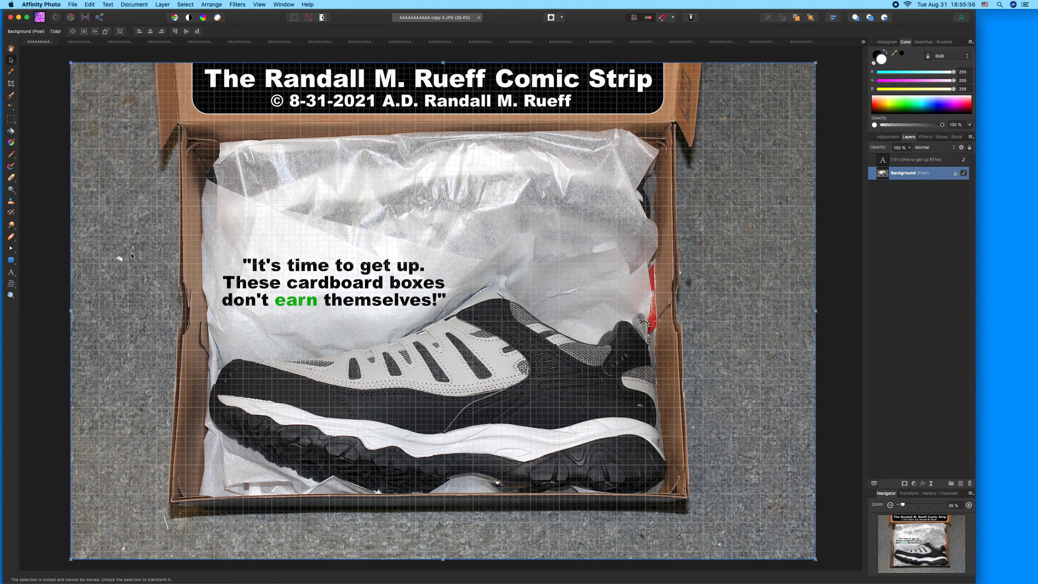
{"action": "key", "text": "super+s"}
{"action": "left_click", "coordinate": [484, 190]}
{"action": "left_click", "coordinate": [23, 43]}
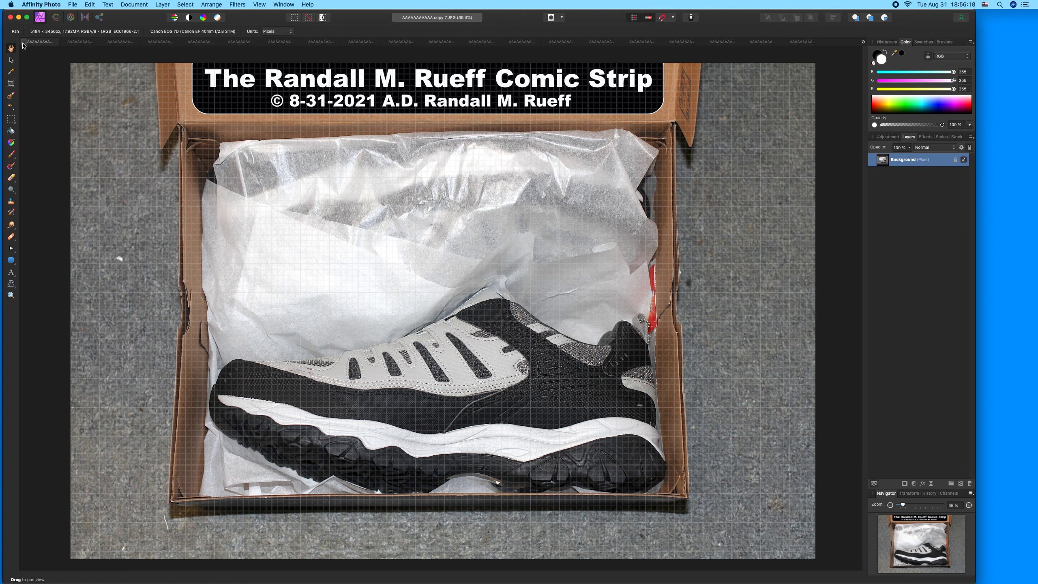
Add art text at about 154 pt on the white tissue paper reading "Get up and out of bed", starting with an opening quotation mark
{"action": "left_click", "coordinate": [12, 273]}
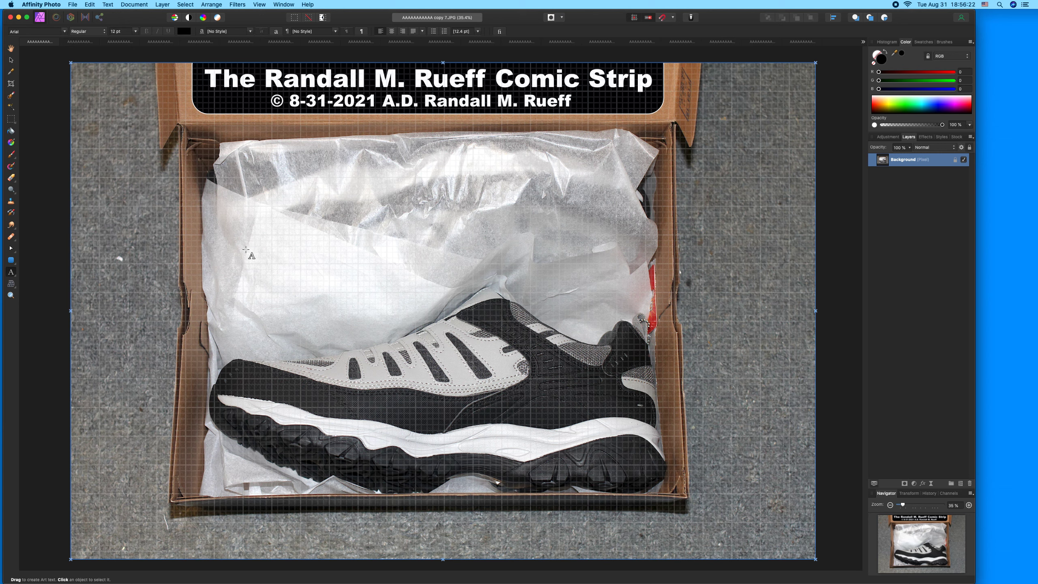
{"action": "left_click_drag", "start_coordinate": [245, 251], "coordinate": [252, 265]}
{"action": "type", "text": "\""}
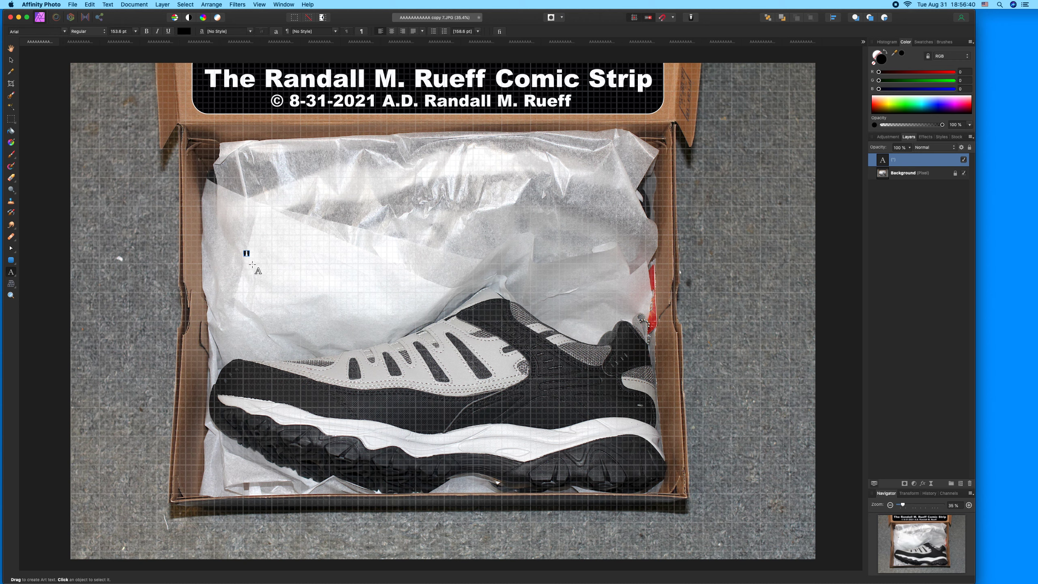
{"action": "type", "text": "Get up"}
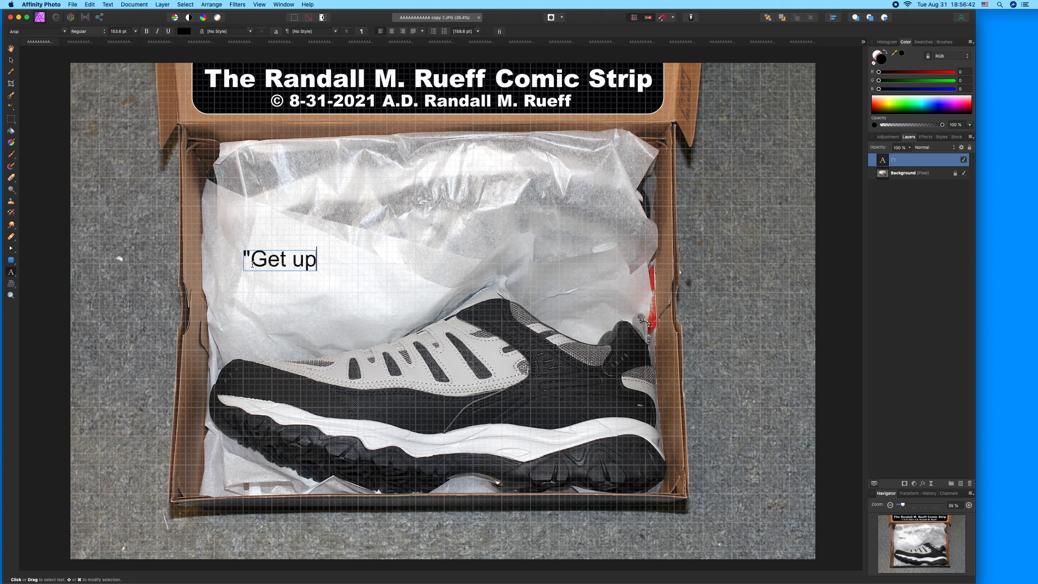
{"action": "key", "text": "BackSpace"}
{"action": "type", "text": "p and "}
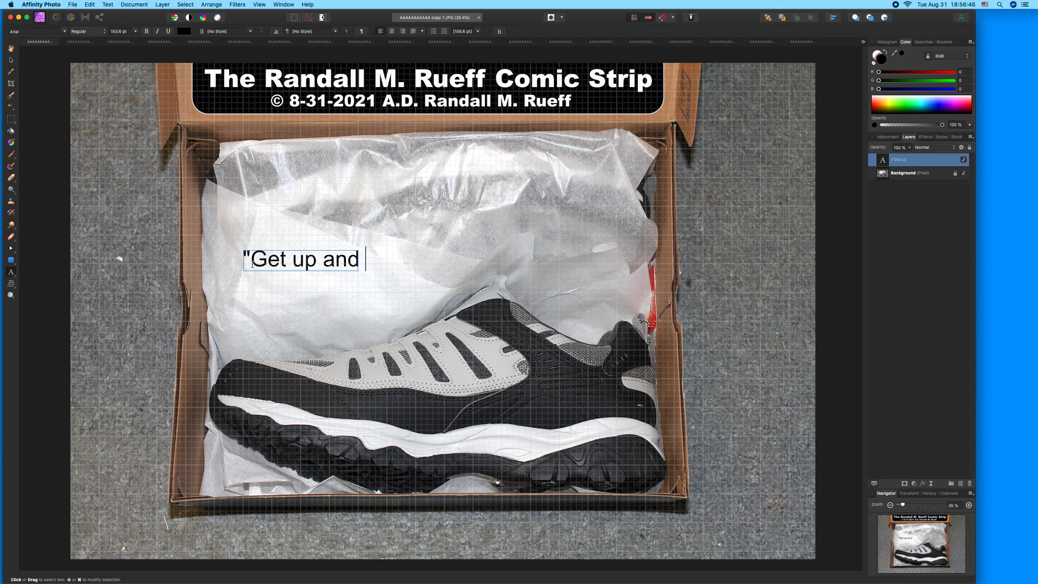
{"action": "type", "text": "out of bed"}
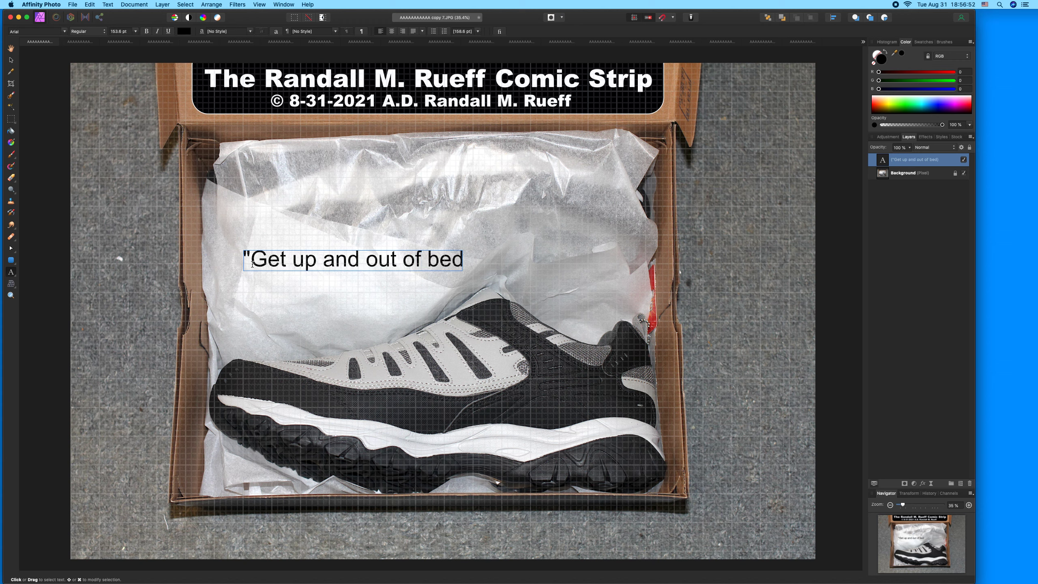
Change the caption's opening so the line reads "You have to get up and out of bed"
{"action": "key", "text": "Escape"}
{"action": "left_click_drag", "start_coordinate": [265, 262], "coordinate": [254, 261]}
{"action": "type", "text": "You have to"}
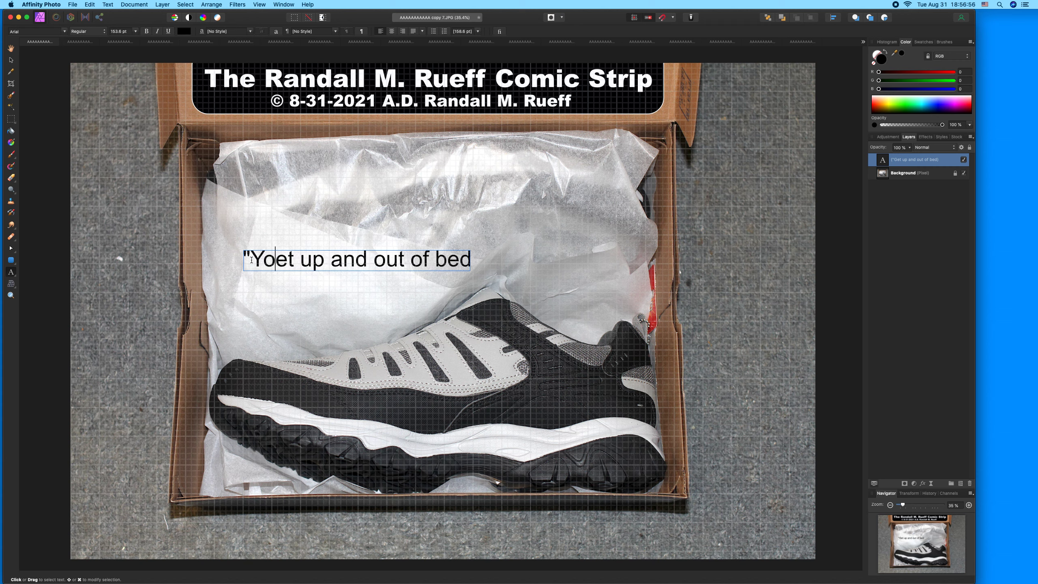
{"action": "left_click", "coordinate": [372, 260]}
{"action": "type", "text": "g"}
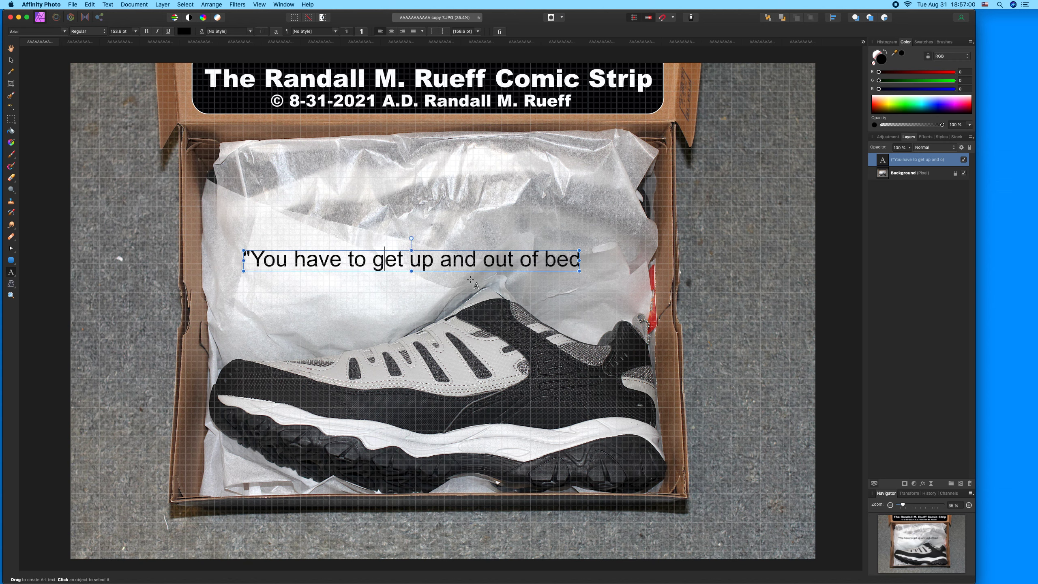
End the first line with a period and add a second line reading "Because I said so that's why!" with a closing quotation mark
{"action": "left_click", "coordinate": [583, 260]}
{"action": "type", "text": "."}
{"action": "key", "text": "Return"}
{"action": "type", "text": "Because I said so that's why!\""}
Centre the whole caption and set its font to Arial Black
{"action": "key", "text": "super+a"}
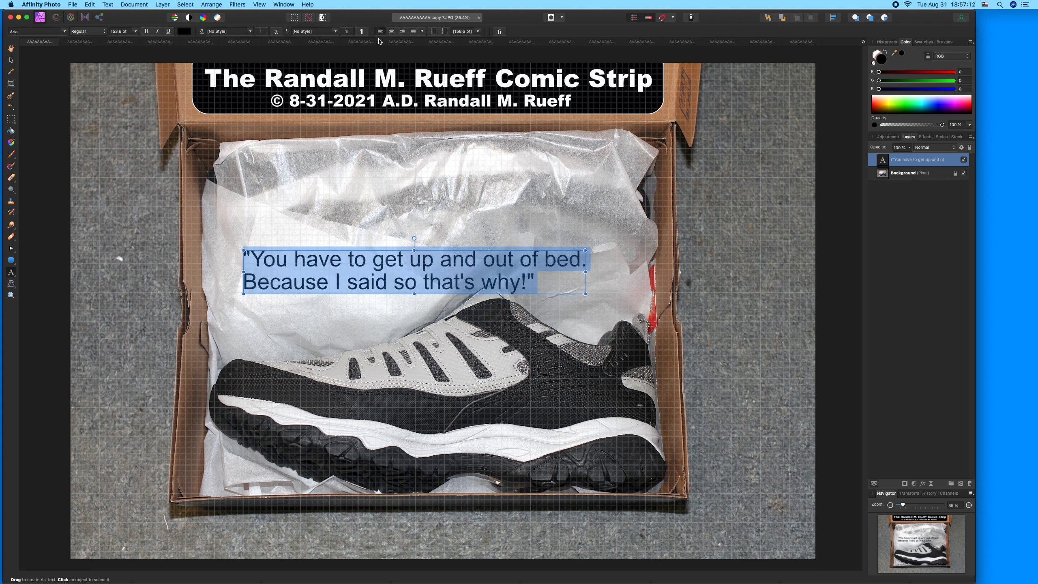
{"action": "left_click", "coordinate": [392, 31]}
{"action": "left_click", "coordinate": [59, 31]}
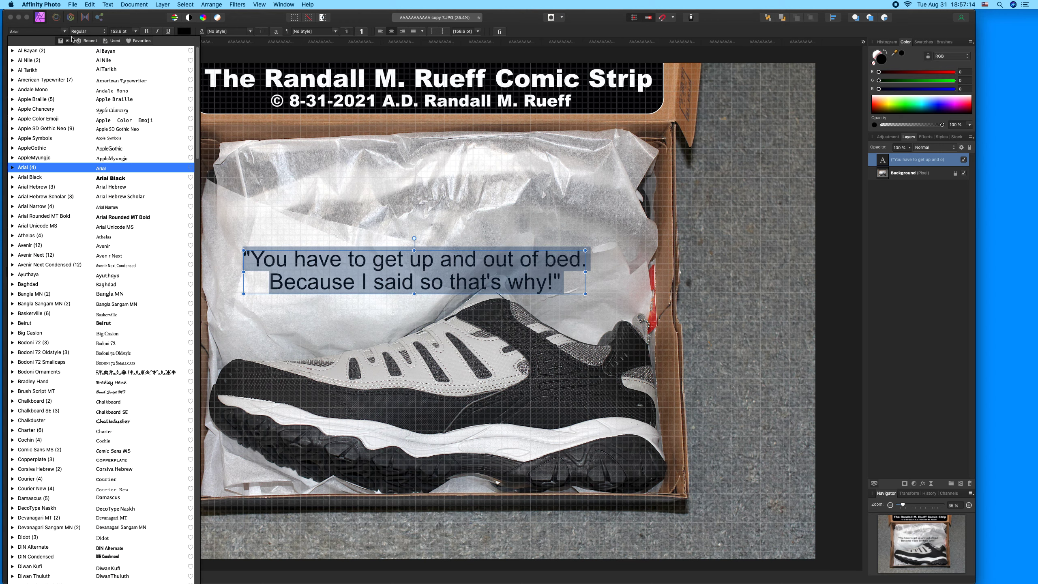
{"action": "left_click", "coordinate": [135, 178]}
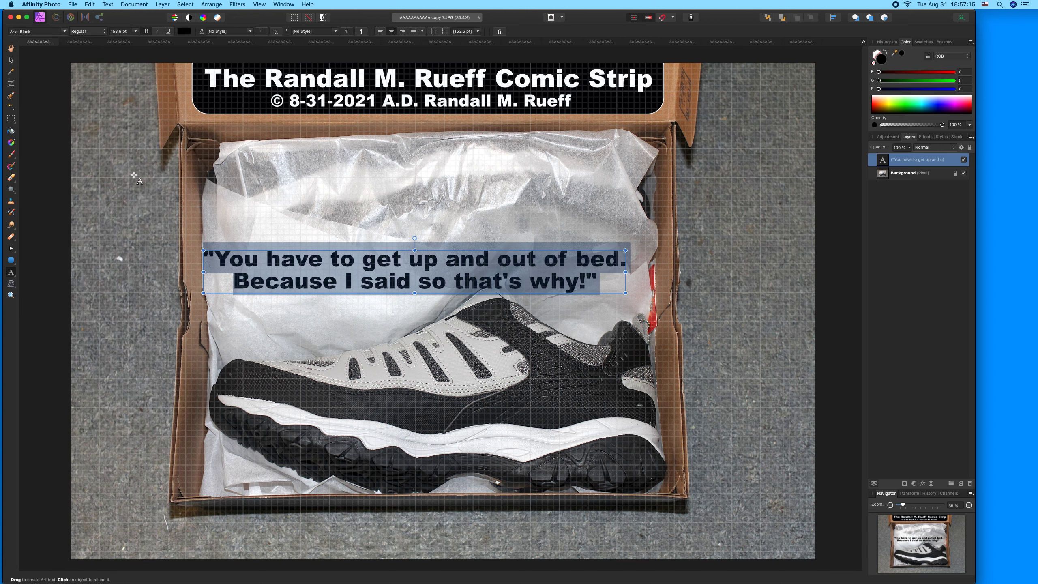
Split the caption into four lines by breaking it before "up and out of bed." and before "so that's why!"
{"action": "left_click", "coordinate": [11, 60]}
{"action": "left_click", "coordinate": [420, 257]}
{"action": "left_click", "coordinate": [420, 256]}
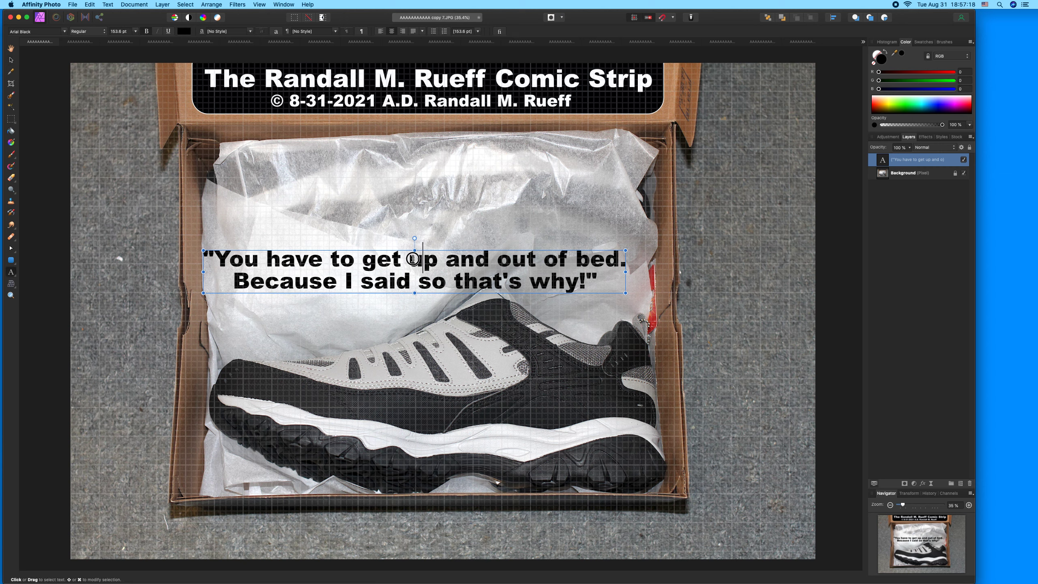
{"action": "key", "text": "BackSpace"}
{"action": "key", "text": "Return"}
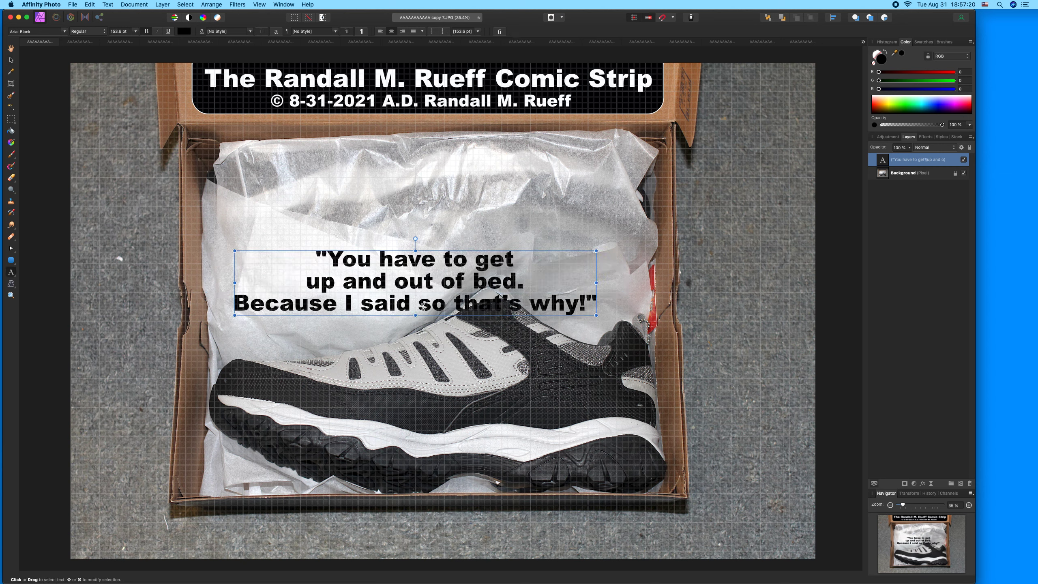
{"action": "key", "text": "super+Return"}
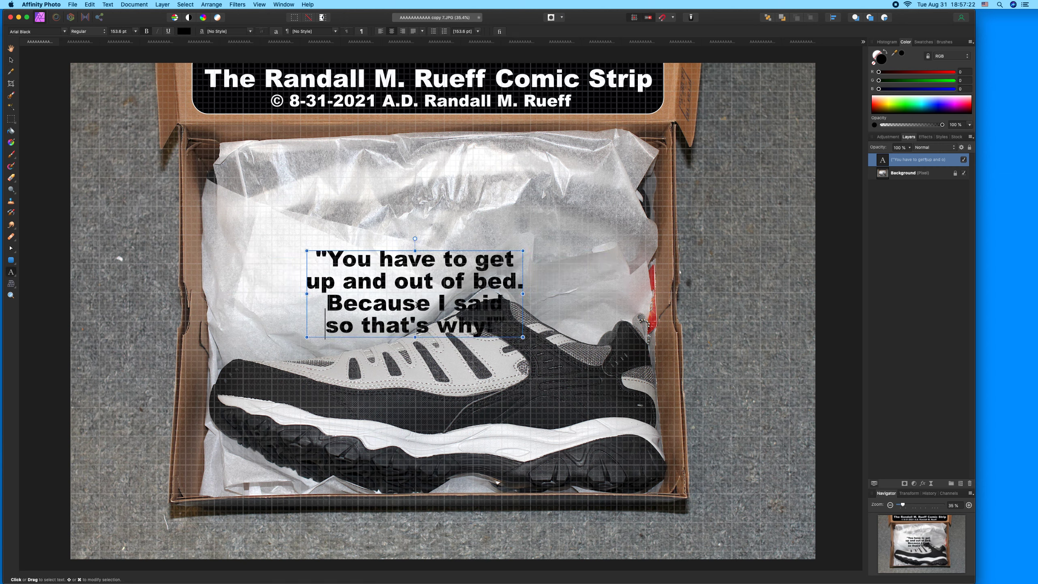
Move the caption up and left onto the white tissue paper, clear of the shoe
{"action": "left_click", "coordinate": [13, 58]}
{"action": "left_click_drag", "start_coordinate": [444, 289], "coordinate": [363, 273]}
Deselect the "You have to get up" caption, save the image flattened and close its document
{"action": "left_click", "coordinate": [172, 257]}
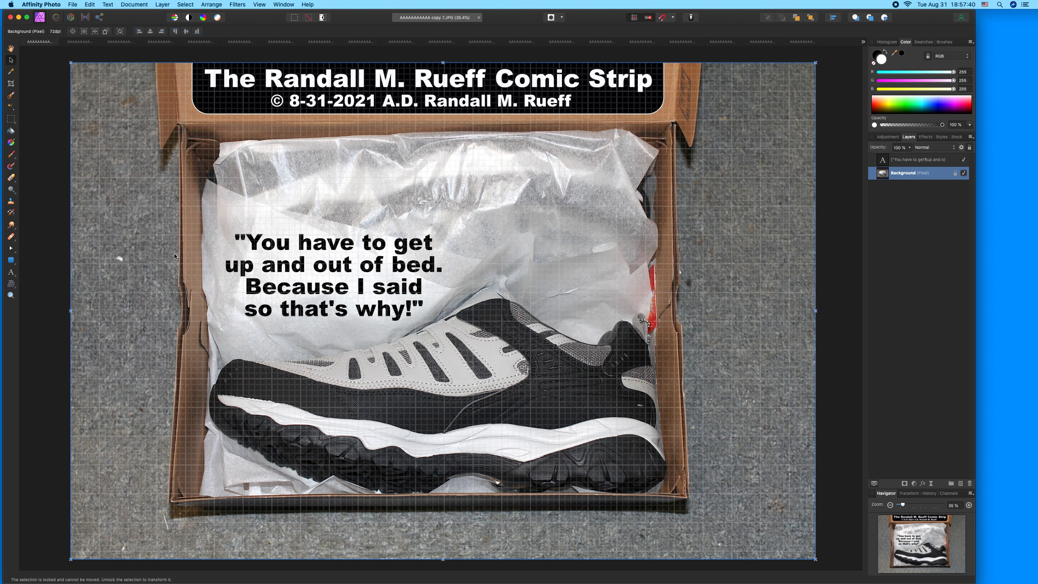
{"action": "left_click", "coordinate": [494, 188]}
{"action": "left_click", "coordinate": [24, 43]}
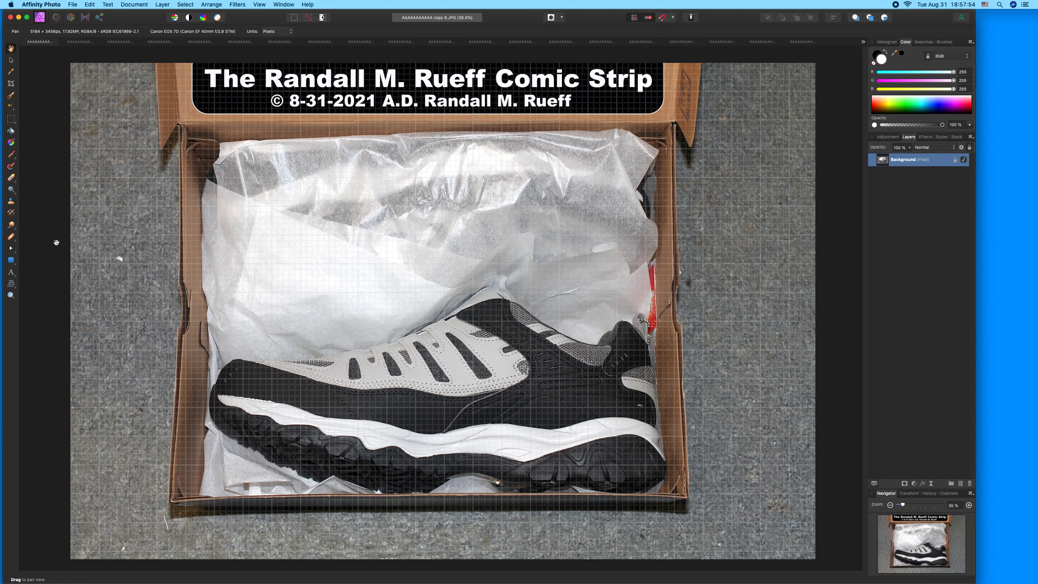
Add art text at about 133 pt on the tissue paper of this copy, reading "Do I have to remind you what happened" after an opening quotation mark
{"action": "left_click", "coordinate": [11, 272]}
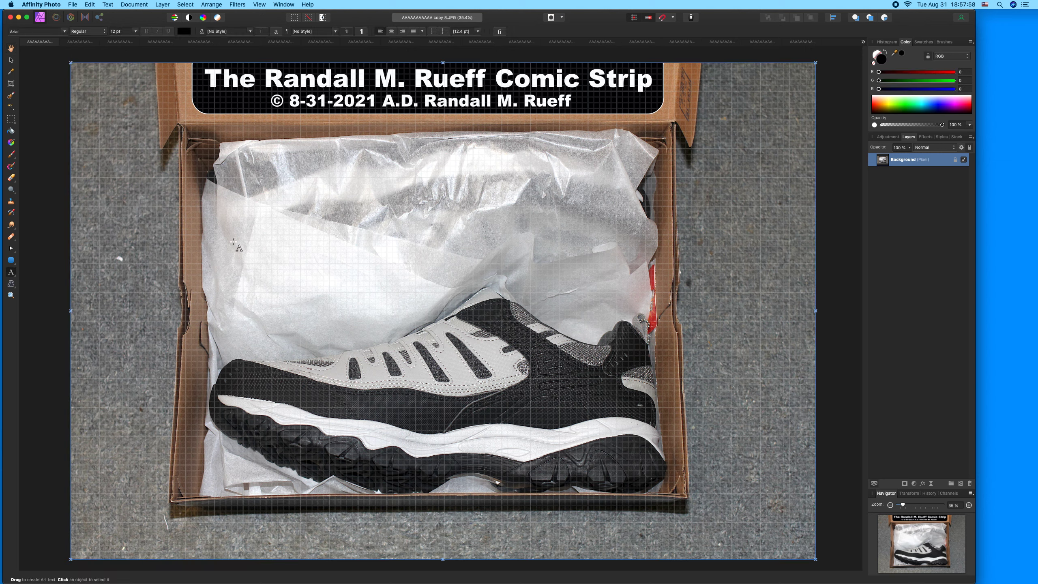
{"action": "left_click_drag", "start_coordinate": [232, 235], "coordinate": [244, 250]}
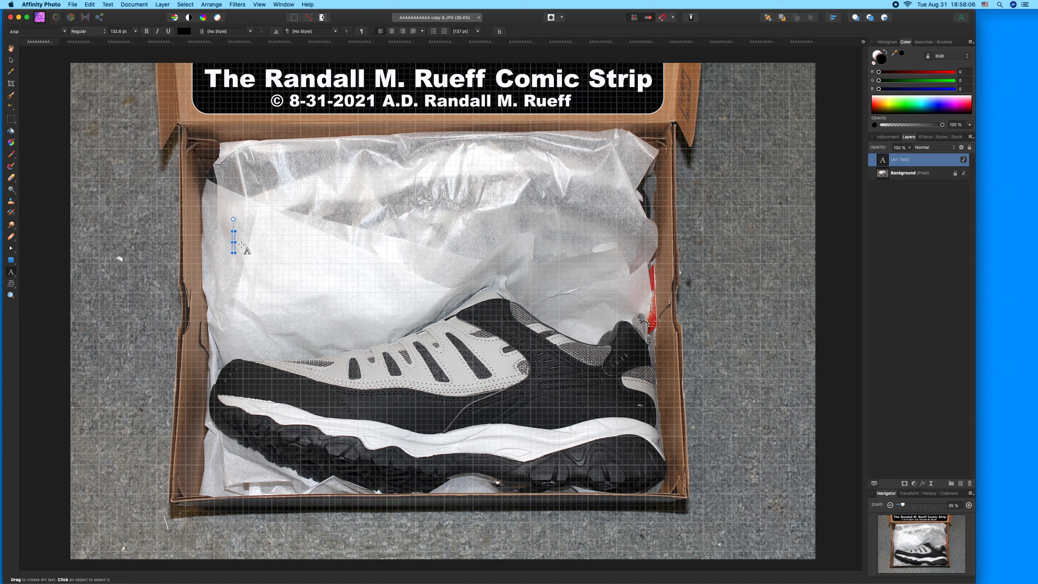
{"action": "type", "text": "\""}
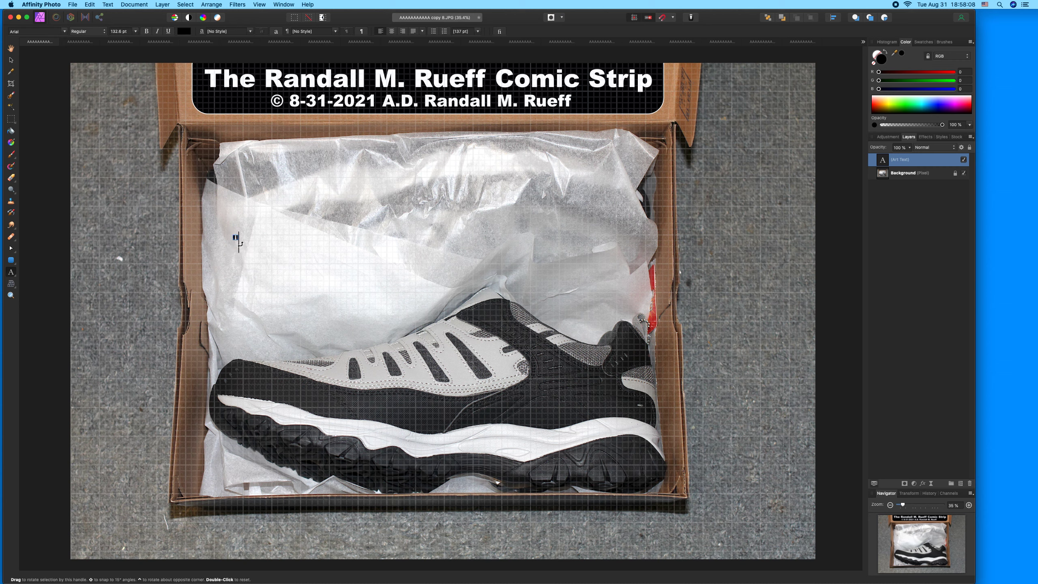
{"action": "type", "text": "Do I hav"}
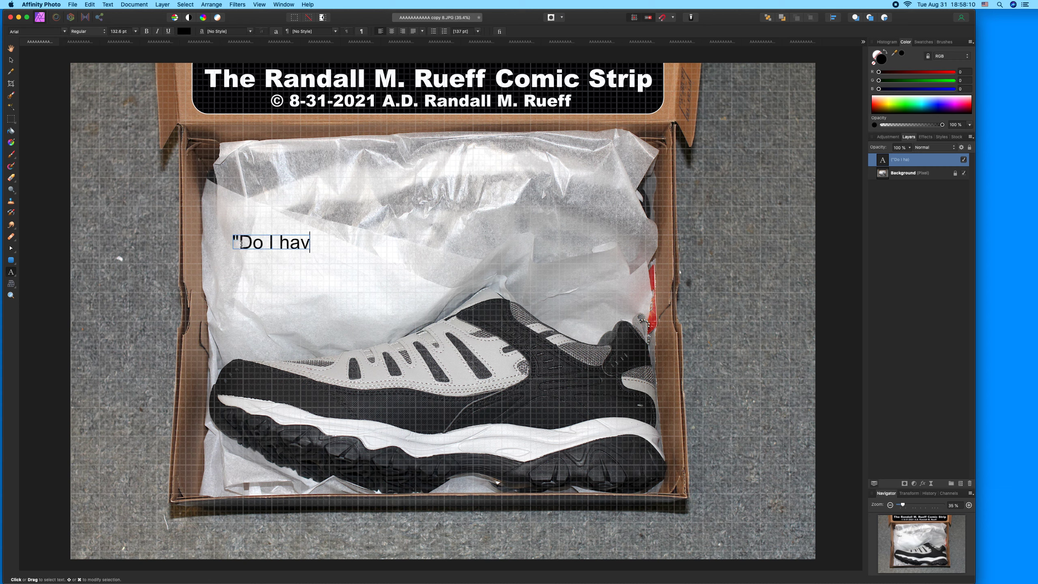
{"action": "type", "text": "e to remind "}
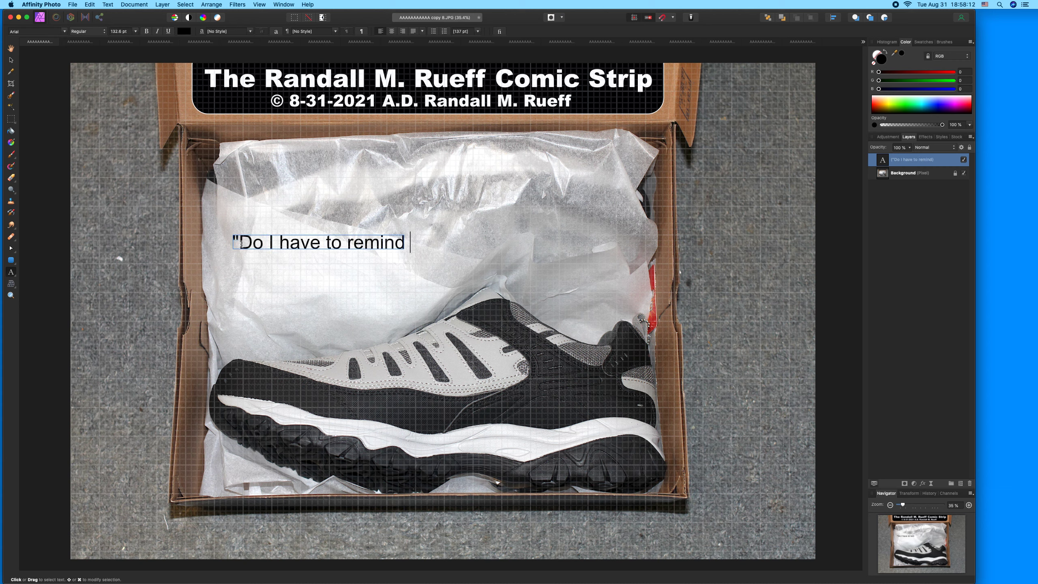
{"action": "type", "text": "you what happened"}
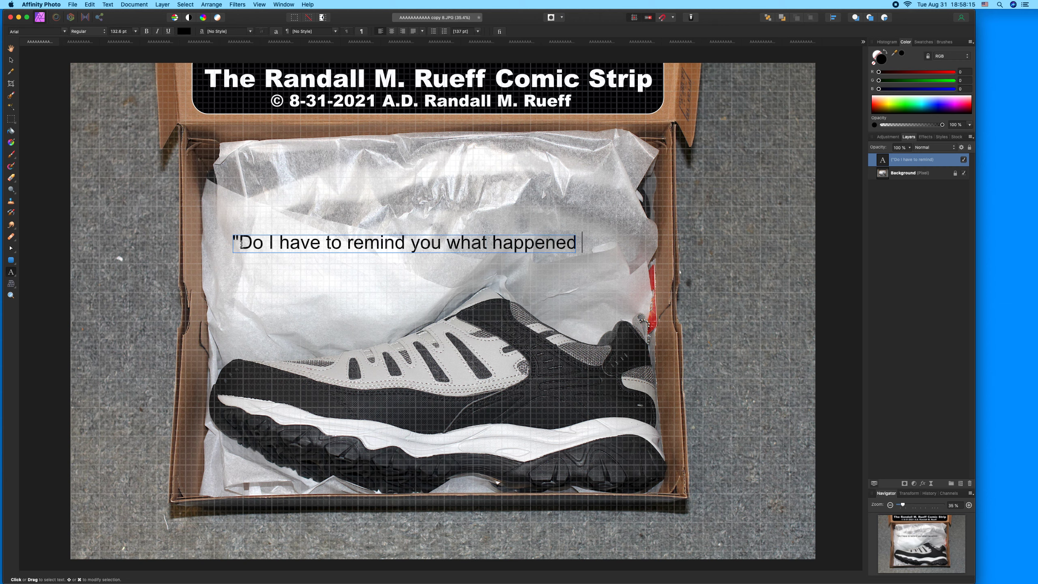
{"action": "key", "text": "BackSpace"}
{"action": "key", "text": "Return"}
Insert "You need to get up now." as a separate first line, right after the opening quotation mark
{"action": "key", "text": "Escape"}
{"action": "left_click", "coordinate": [239, 238]}
{"action": "type", "text": "You need to"}
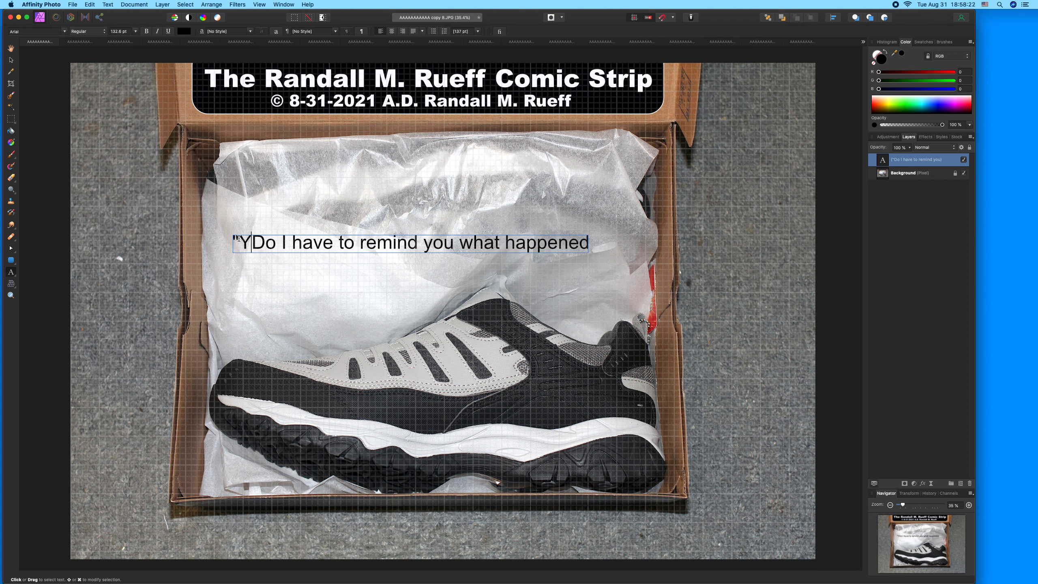
{"action": "type", "text": " get up no"}
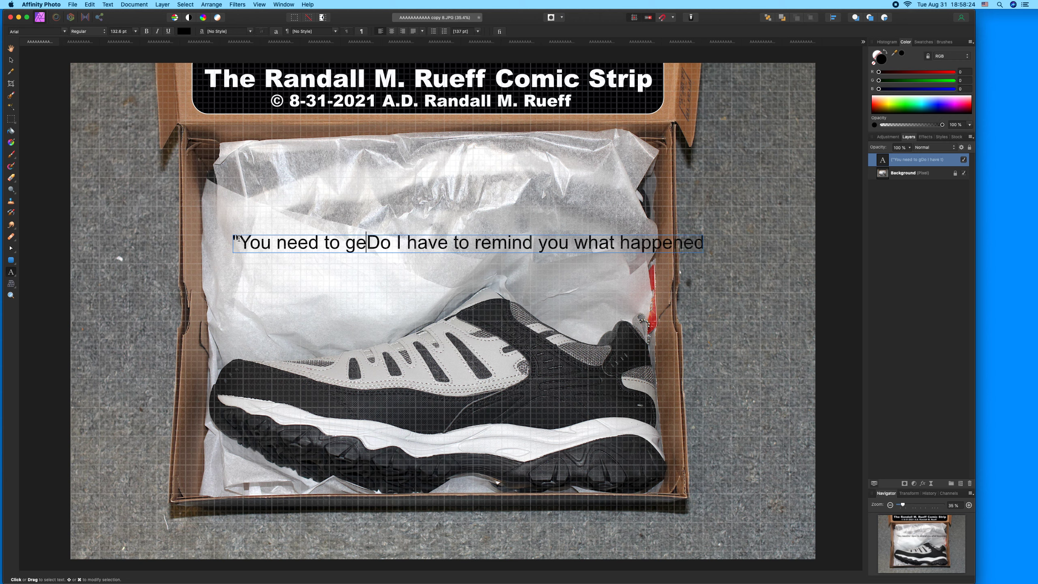
{"action": "type", "text": "w."}
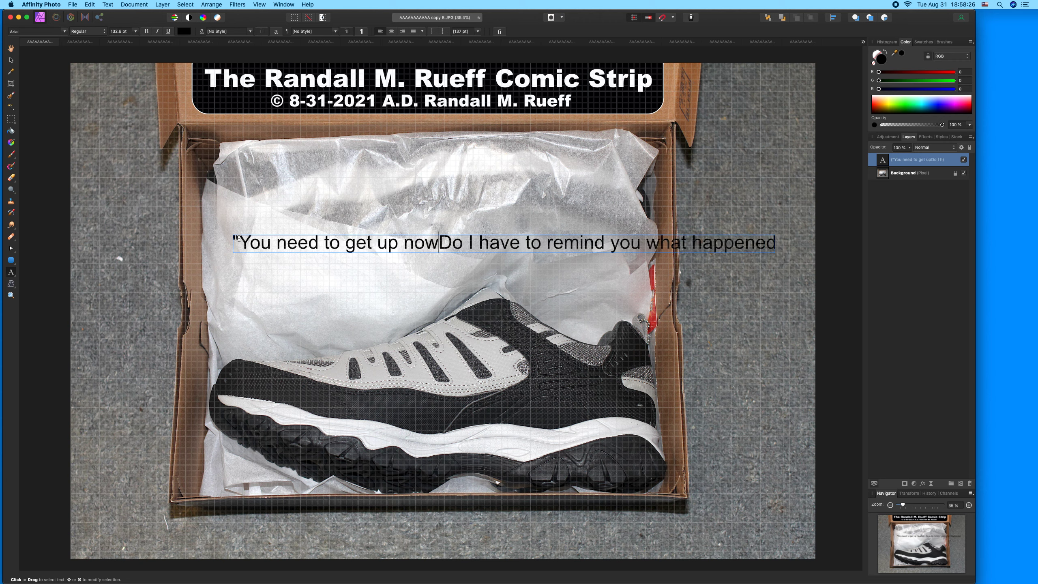
{"action": "key", "text": "Return"}
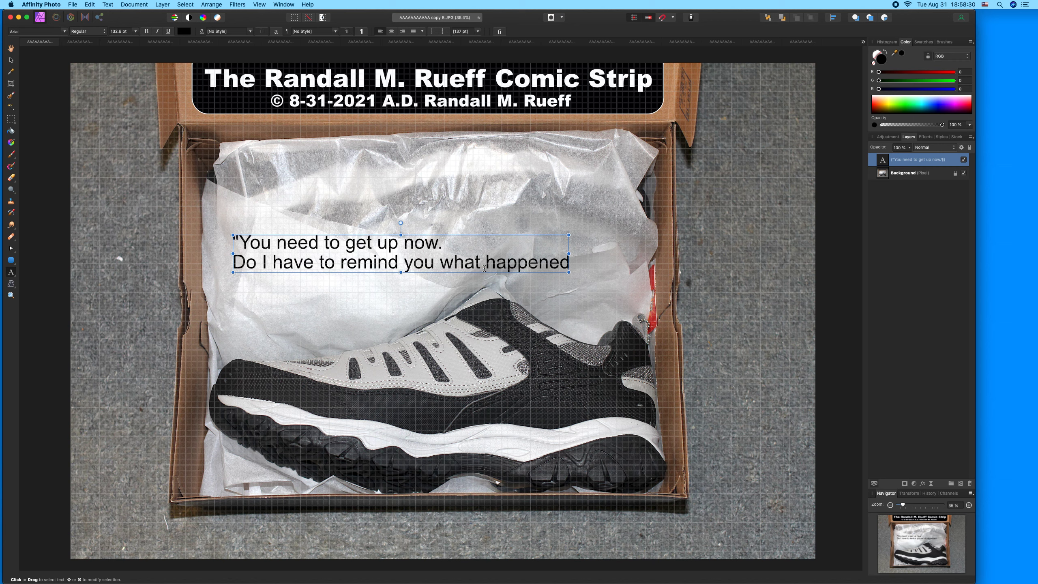
Put "happened" on a third line and complete it with "to Mr. & Mrs. Sandals?" and a closing quotation mark
{"action": "left_click_drag", "start_coordinate": [569, 253], "coordinate": [479, 254]}
{"action": "left_click", "coordinate": [384, 285]}
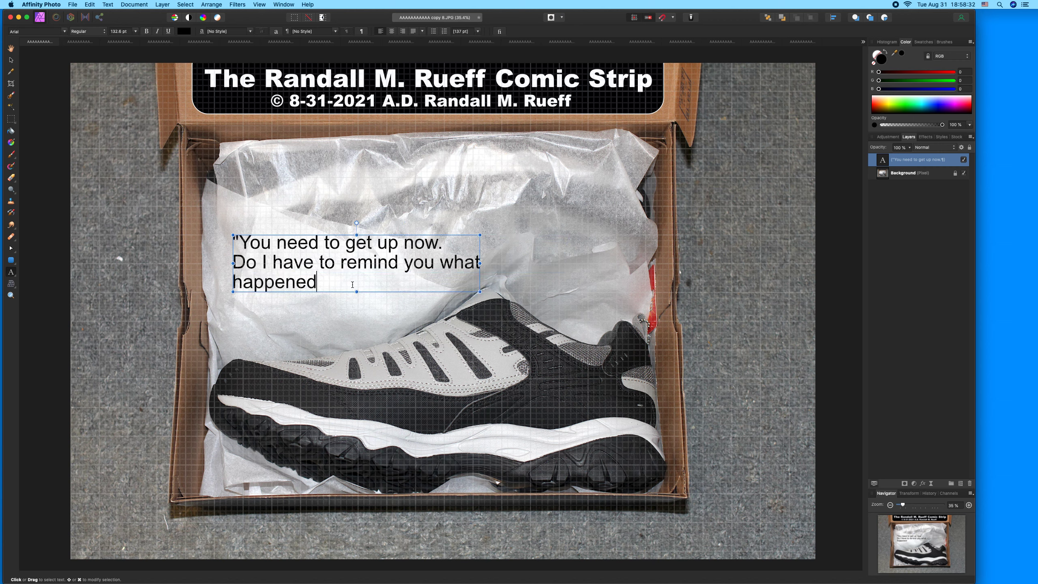
{"action": "type", "text": "to Mr. & Mrs"}
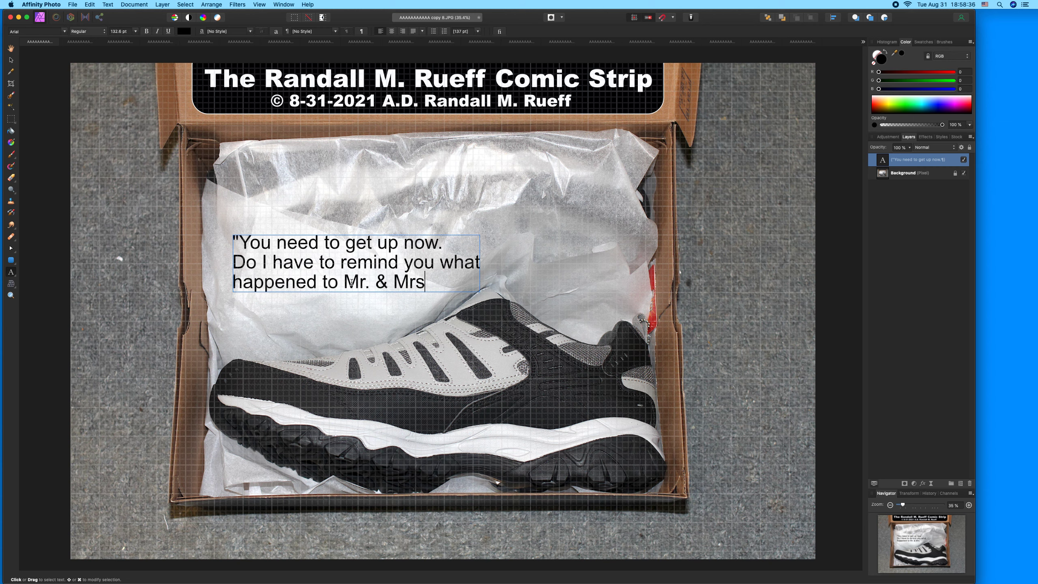
{"action": "type", "text": ". Sandals"}
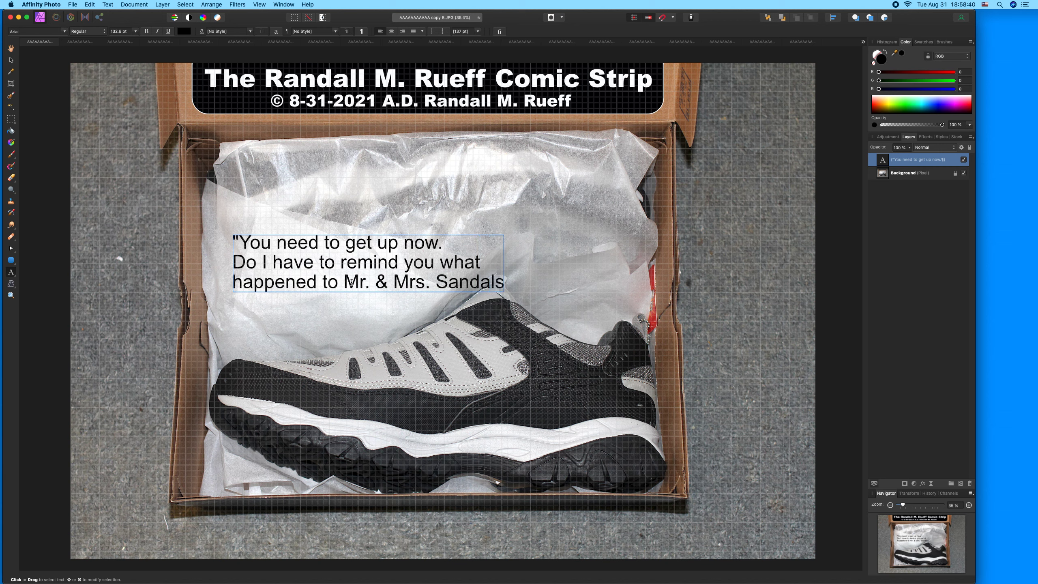
{"action": "type", "text": "?\""}
Centre the whole caption and move "what" down to the start of the "happened to" line
{"action": "key", "text": "super+a"}
{"action": "left_click", "coordinate": [392, 31]}
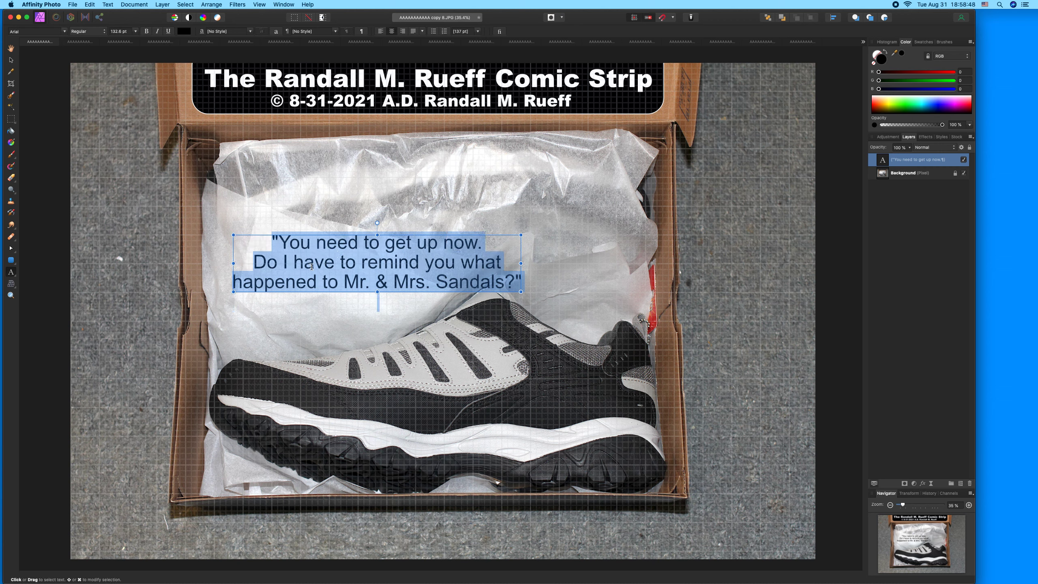
{"action": "left_click", "coordinate": [461, 260]}
{"action": "key", "text": "Return"}
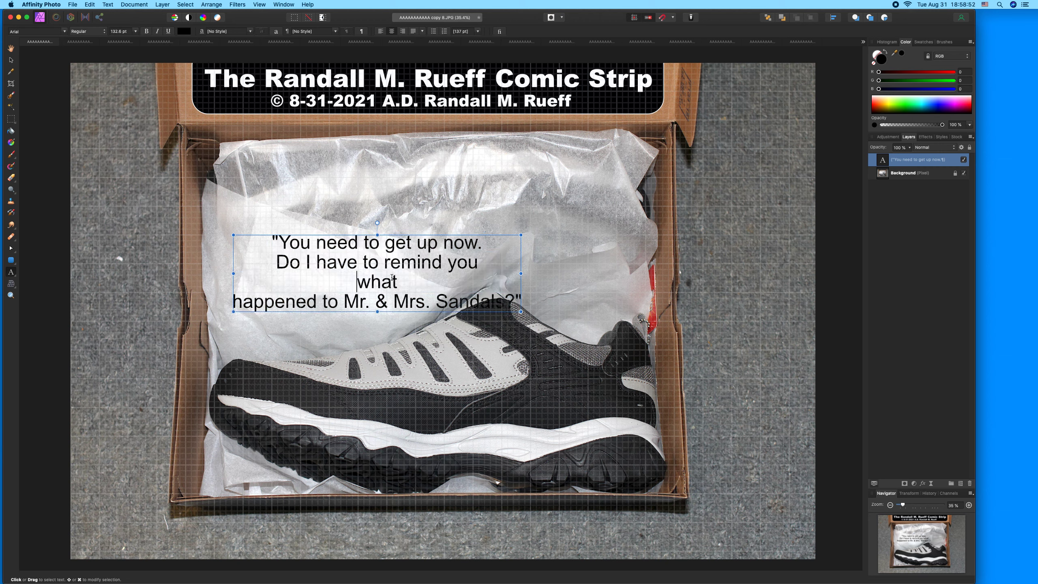
{"action": "left_click", "coordinate": [233, 302]}
{"action": "key", "text": "BackSpace"}
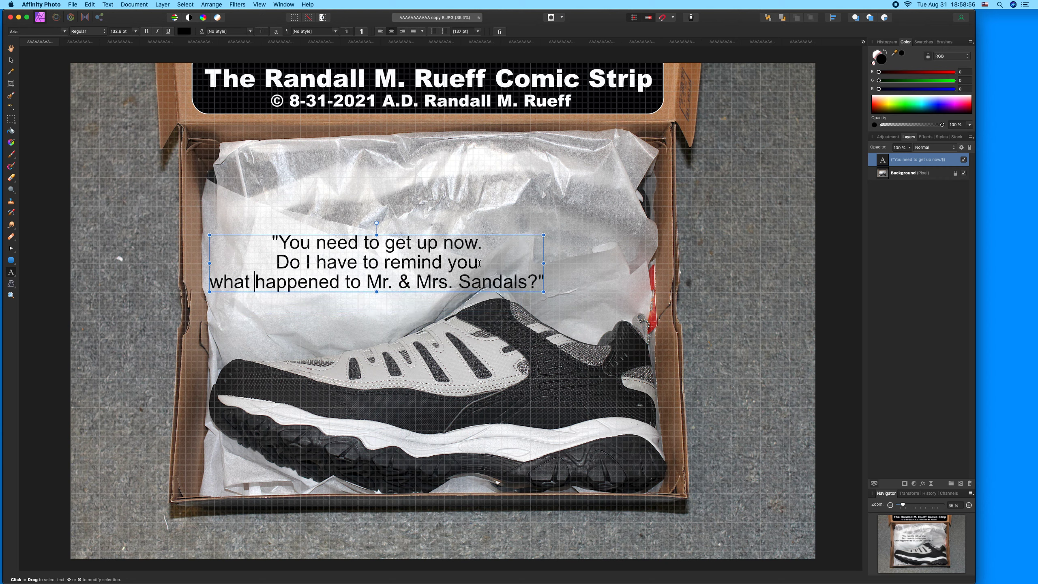
Add "of" after "remind you" and break "Mr. & Mrs. Sandals?" onto its own fourth line
{"action": "left_click", "coordinate": [480, 263]}
{"action": "type", "text": "of"}
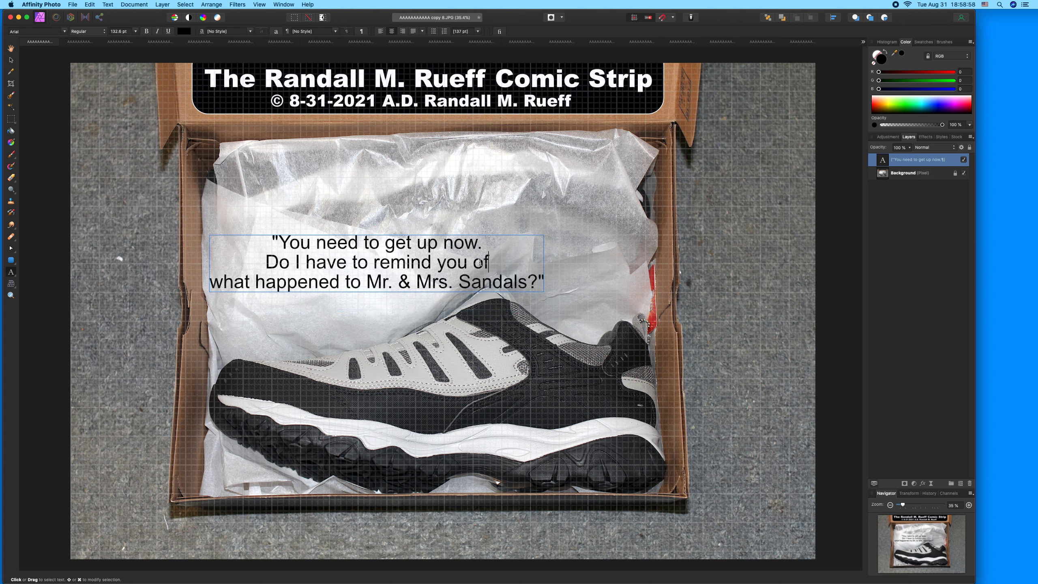
{"action": "left_click", "coordinate": [366, 284]}
{"action": "key", "text": "BackSpace"}
{"action": "key", "text": "Return"}
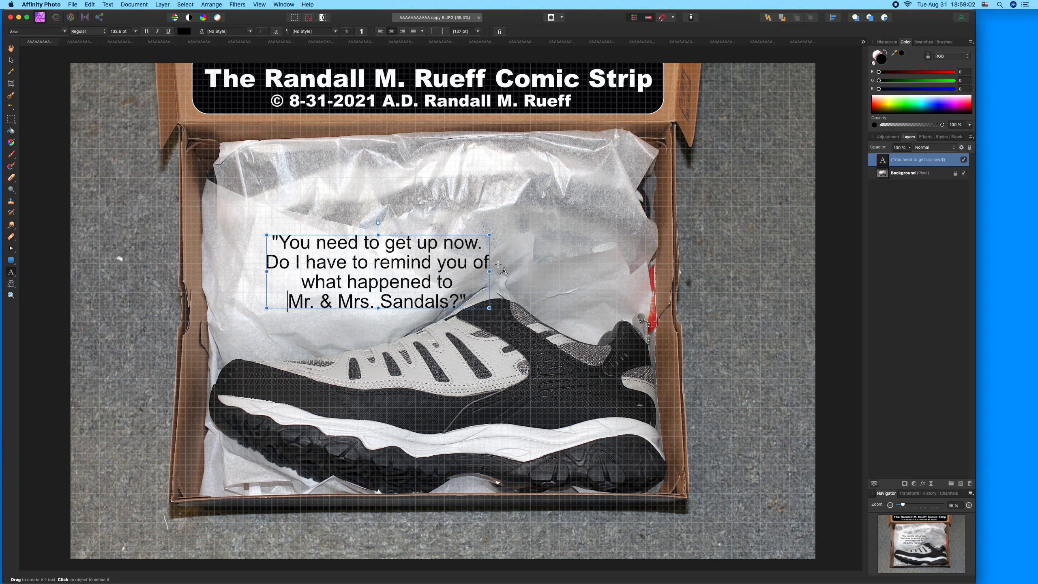
Move "of" down so the third line reads "of what happened to"
{"action": "left_click", "coordinate": [471, 264]}
{"action": "key", "text": "BackSpace"}
{"action": "key", "text": "Return"}
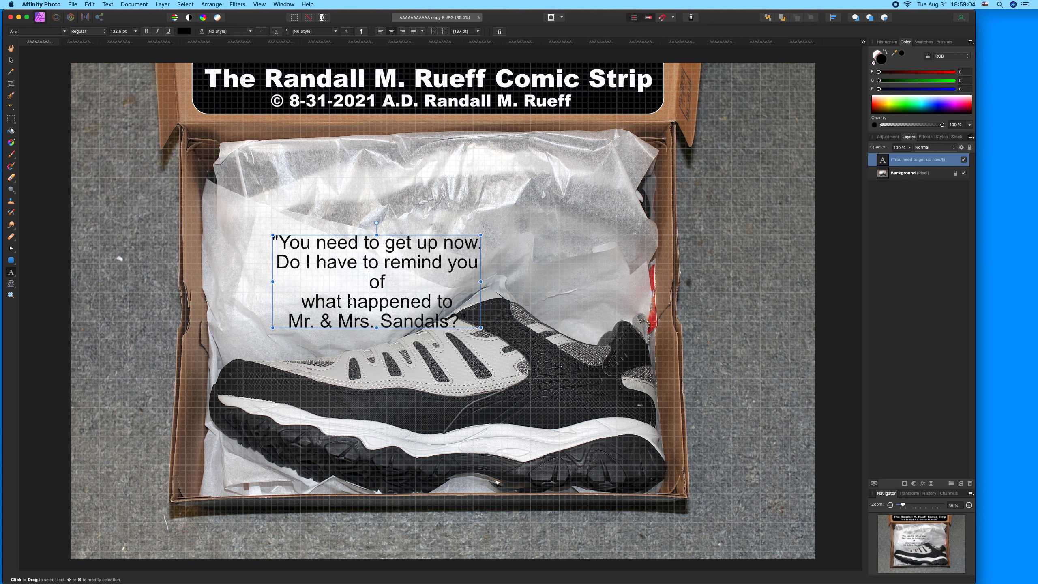
{"action": "left_click", "coordinate": [301, 302]}
{"action": "key", "text": "BackSpace"}
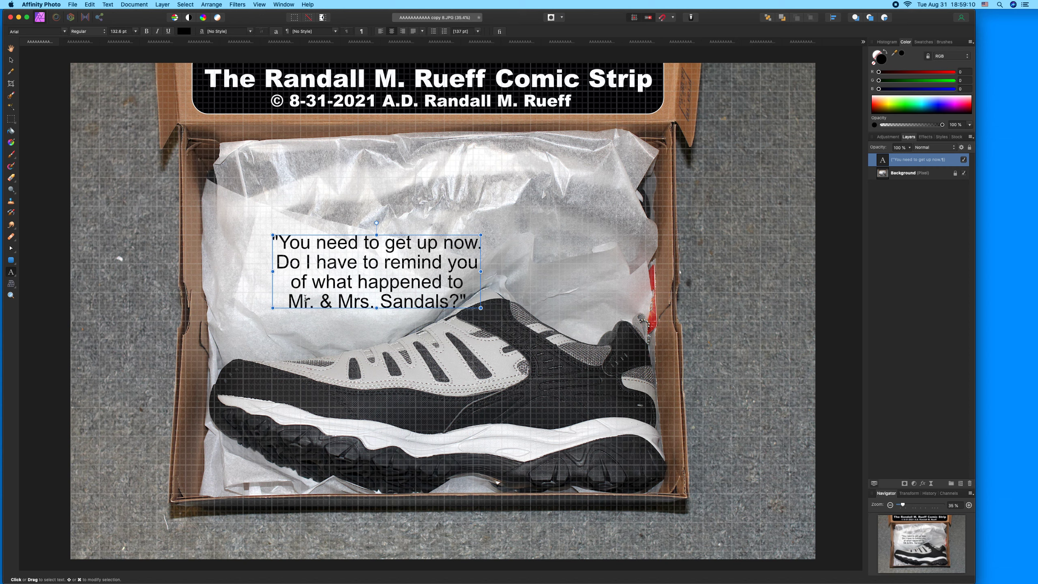
Reflow the caption to three lines, the second reading "Do I have to remind you of what" and the third starting with "happened to"
{"action": "left_click", "coordinate": [295, 288]}
{"action": "key", "text": "BackSpace"}
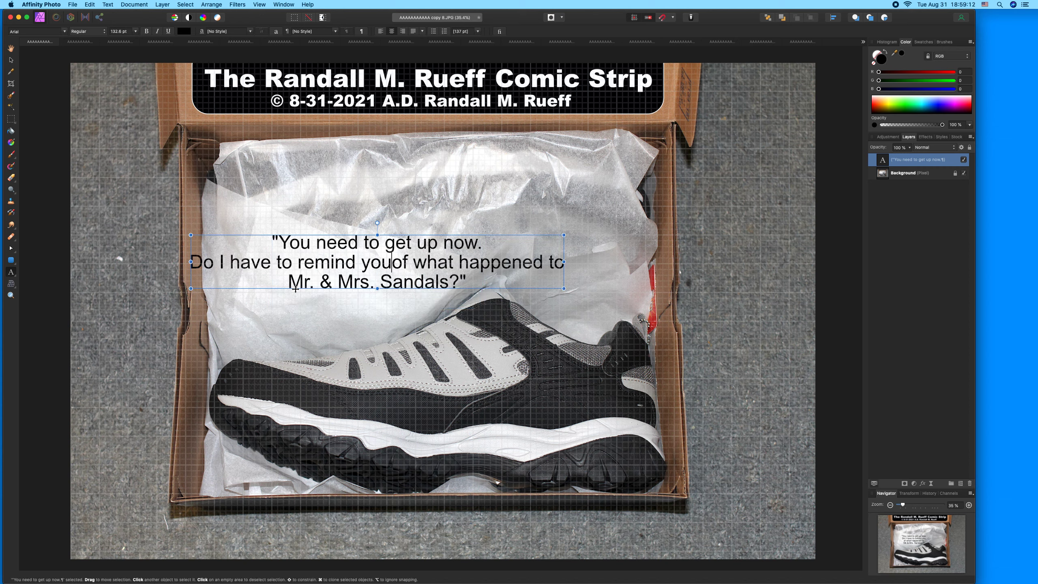
{"action": "left_click", "coordinate": [463, 264]}
{"action": "key", "text": "Return"}
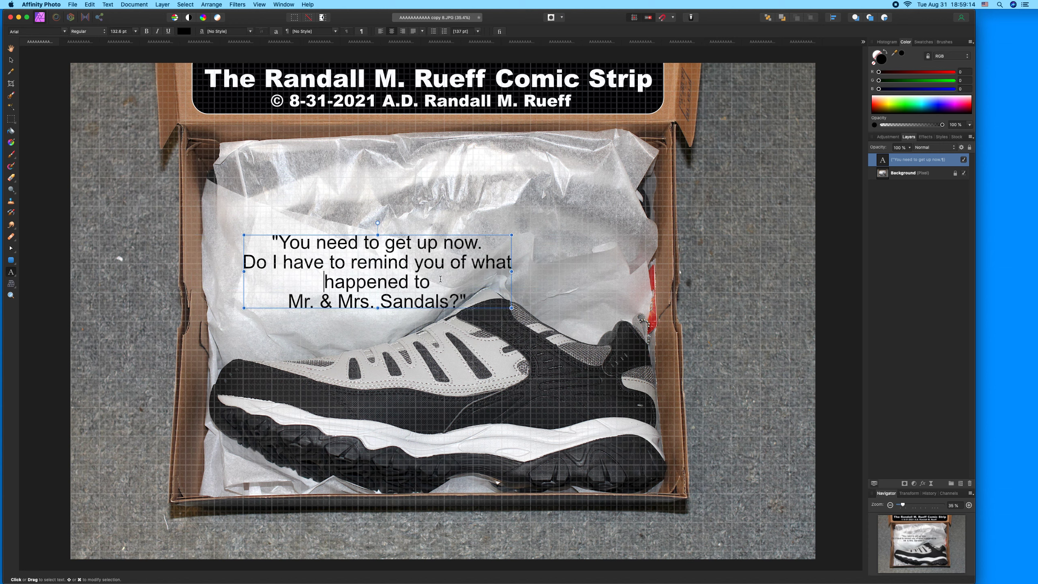
{"action": "left_click", "coordinate": [287, 303]}
{"action": "key", "text": "BackSpace"}
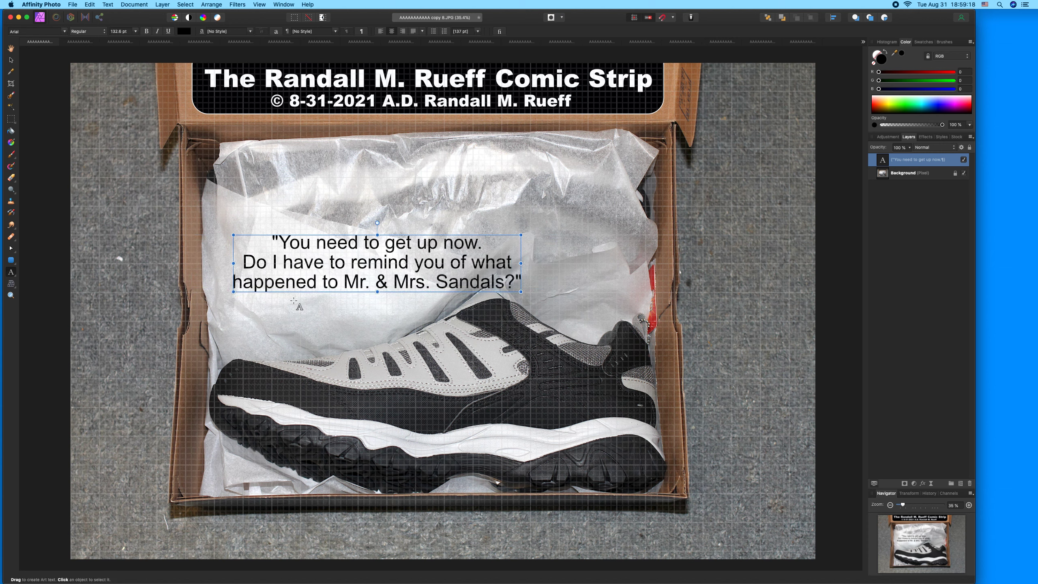
Set the whole caption in Arial Black, scale it down to about 96 pt and position it on the white paper above the shoe
{"action": "key", "text": "super+a"}
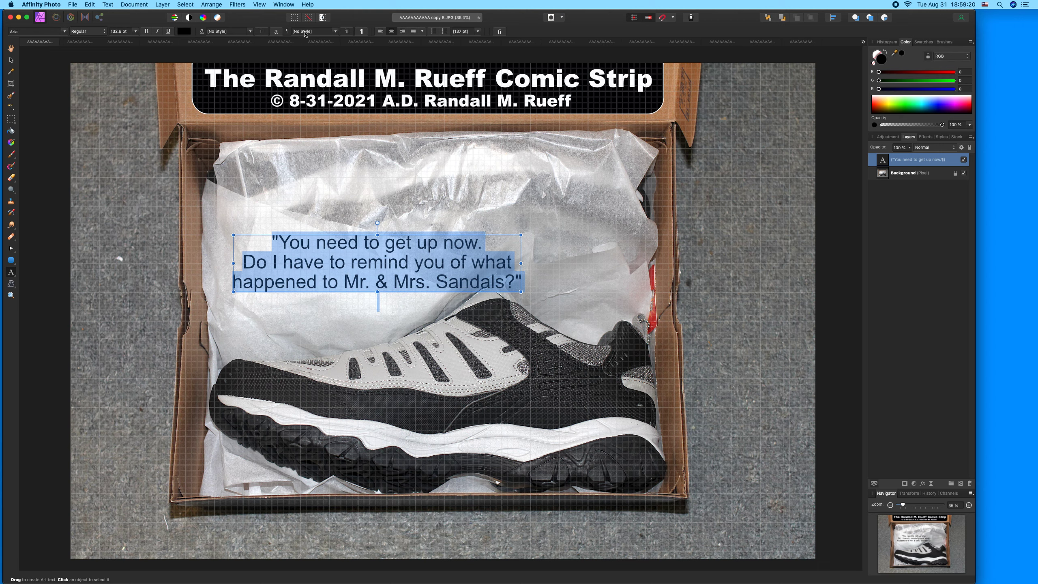
{"action": "left_click", "coordinate": [64, 31]}
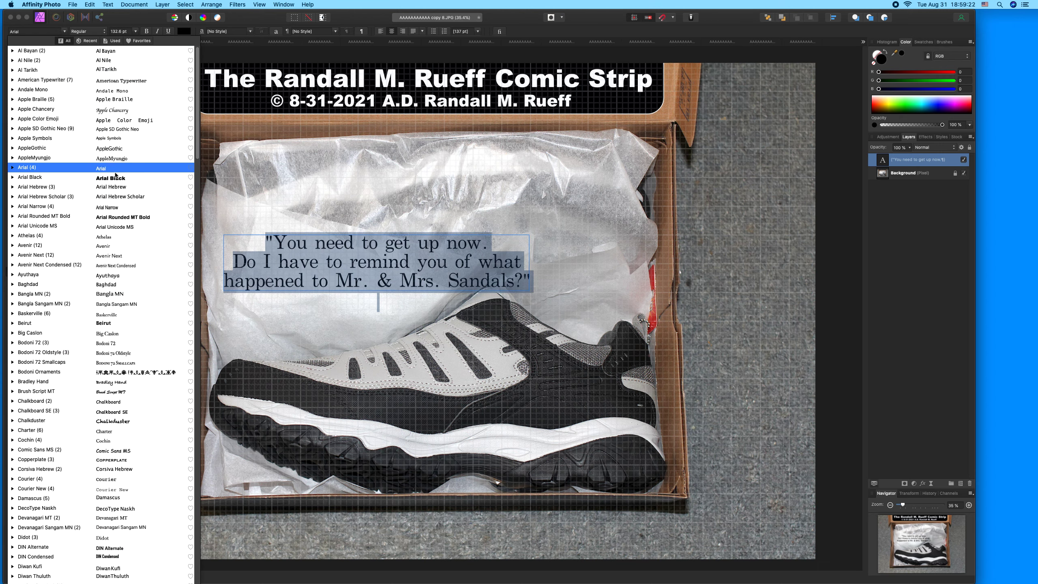
{"action": "left_click", "coordinate": [116, 180]}
{"action": "left_click", "coordinate": [11, 59]}
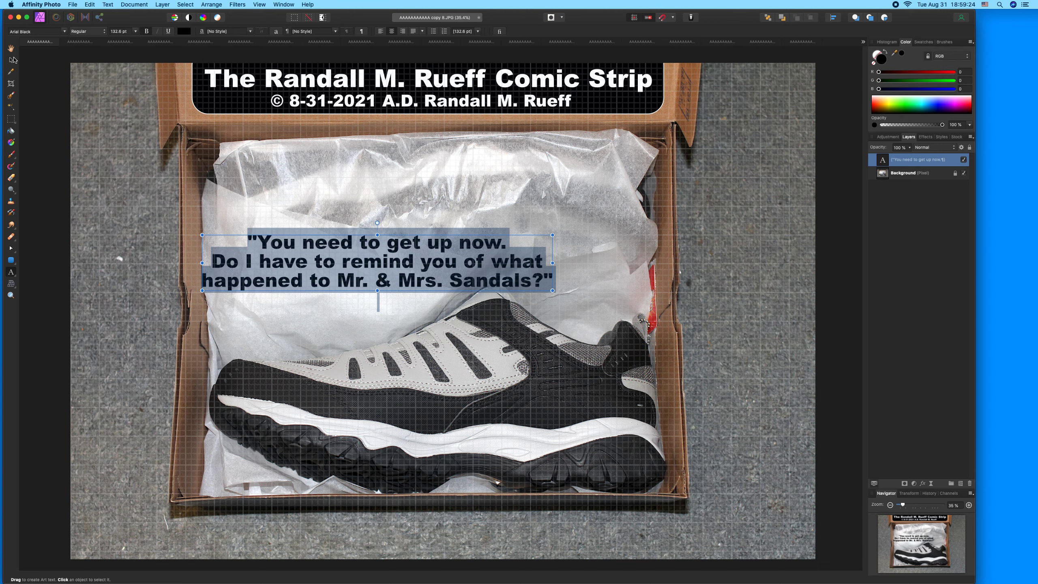
{"action": "left_click_drag", "start_coordinate": [383, 249], "coordinate": [407, 227]}
{"action": "left_click_drag", "start_coordinate": [576, 269], "coordinate": [416, 280]}
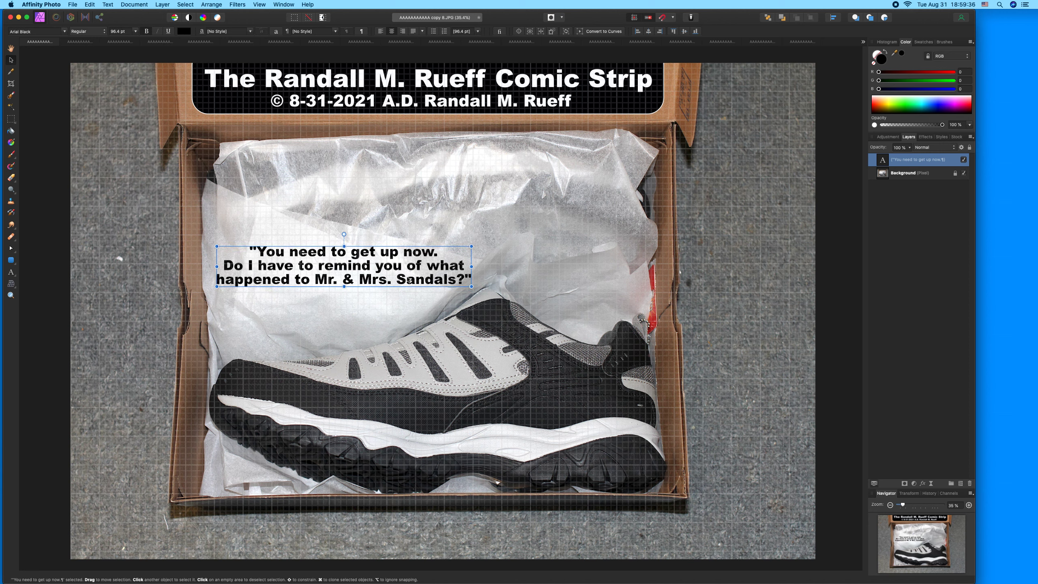
Replace "have" with "need" in the caption's second line and nudge the caption slightly down
{"action": "triple_click", "coordinate": [272, 267]}
{"action": "double_click", "coordinate": [266, 261]}
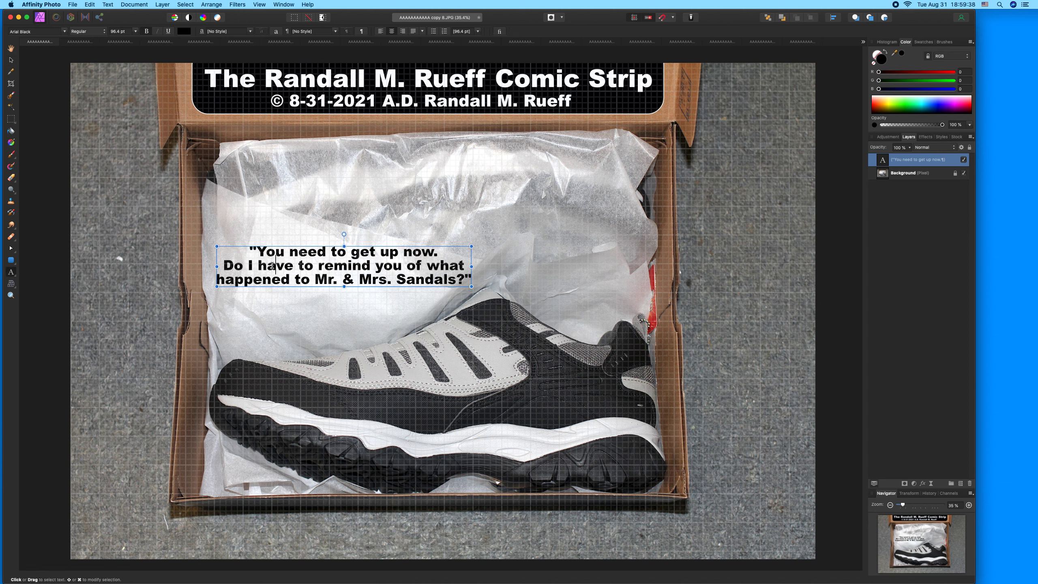
{"action": "type", "text": "need"}
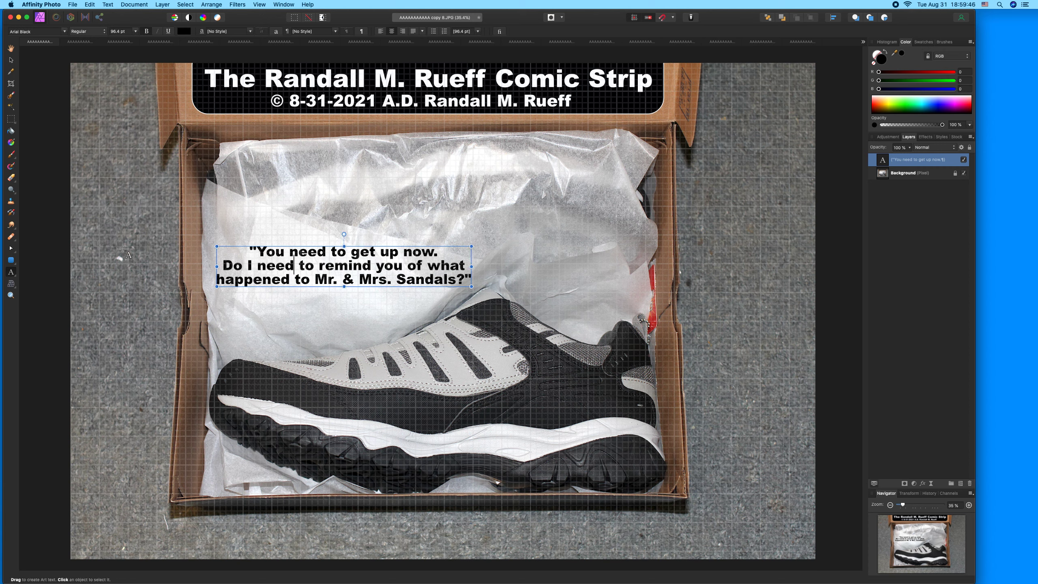
{"action": "left_click", "coordinate": [109, 233]}
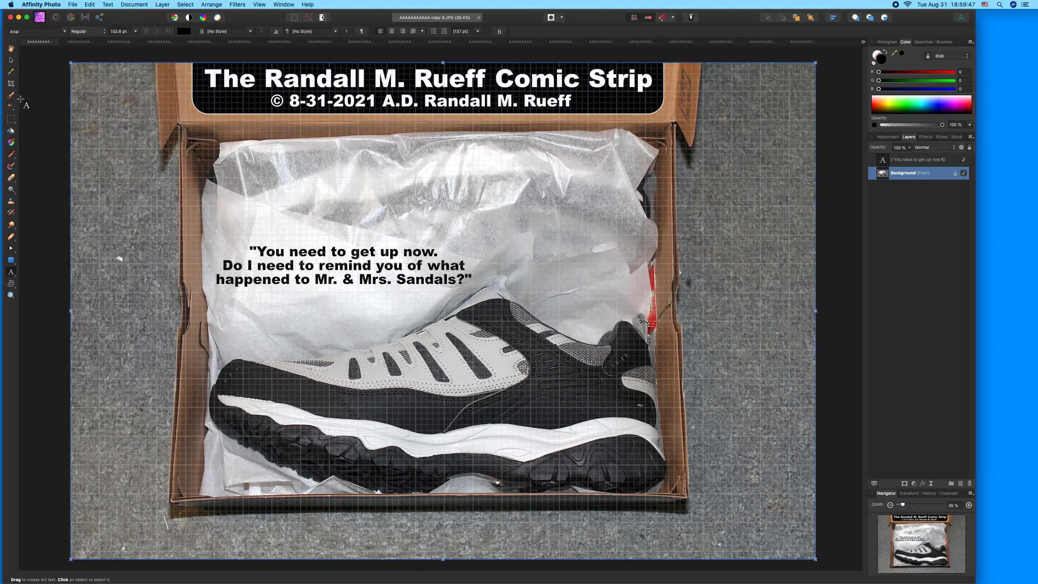
{"action": "left_click", "coordinate": [388, 267]}
{"action": "left_click", "coordinate": [10, 61]}
{"action": "left_click_drag", "start_coordinate": [285, 259], "coordinate": [285, 261]}
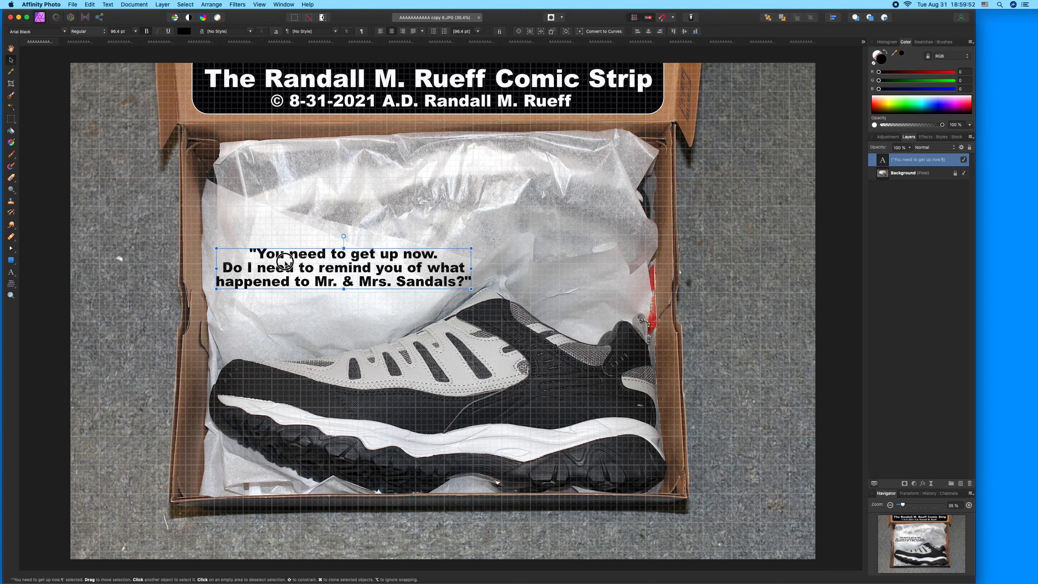
Save the captioned photo copy flattened and close it
{"action": "left_click", "coordinate": [101, 266]}
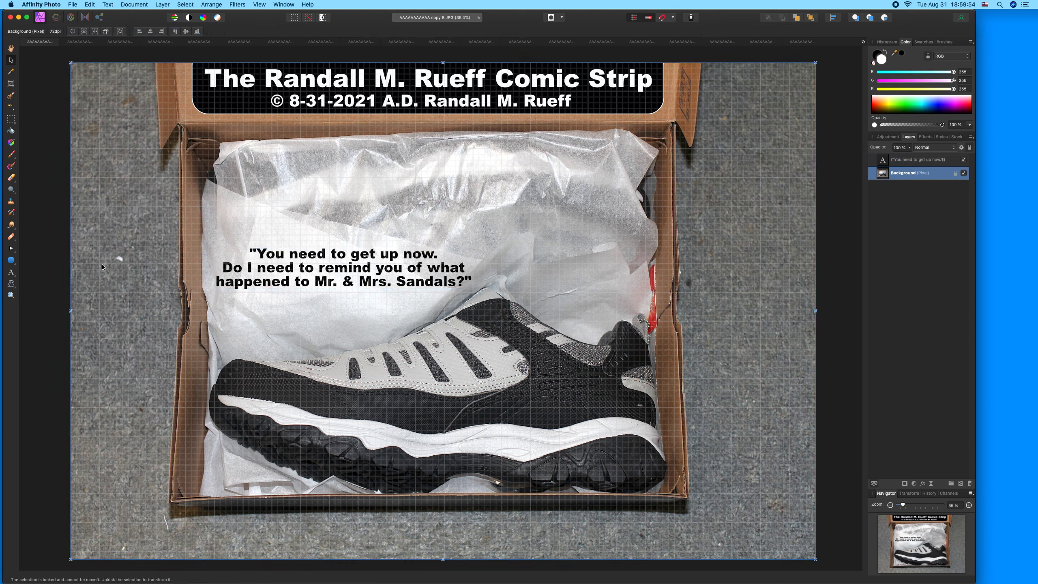
{"action": "key", "text": "super+s"}
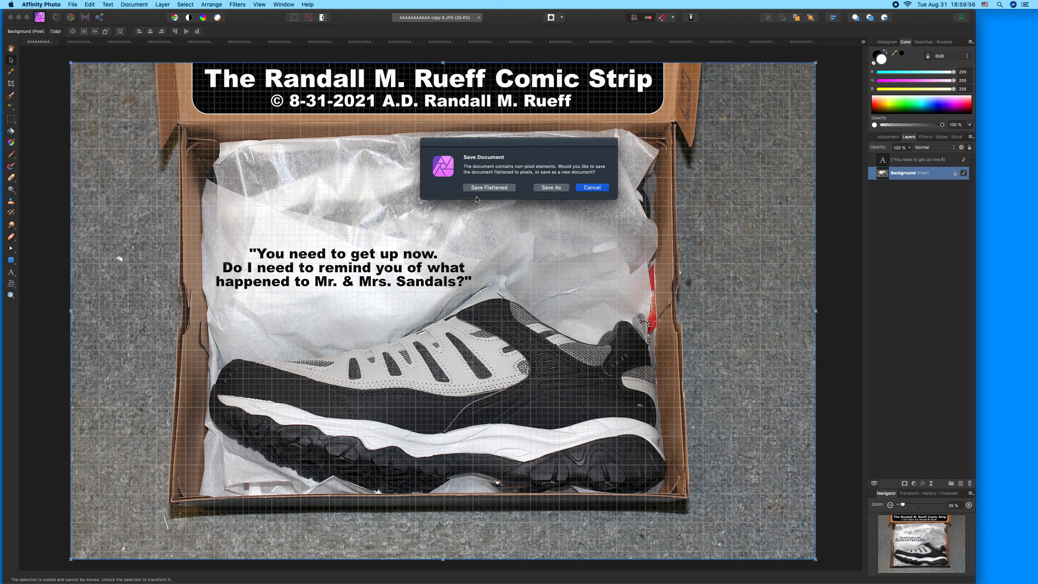
{"action": "left_click", "coordinate": [481, 187]}
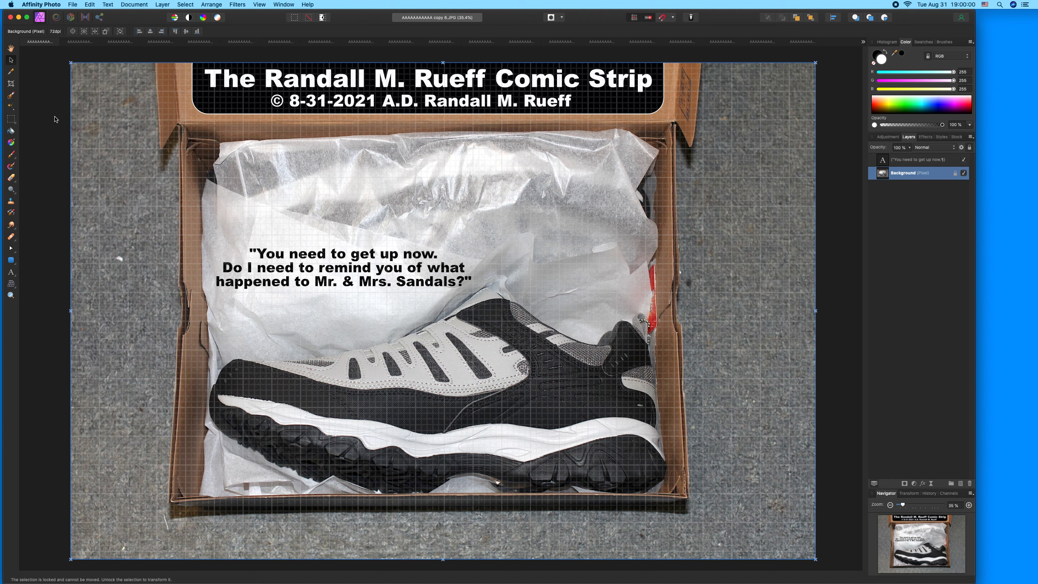
{"action": "left_click", "coordinate": [25, 43]}
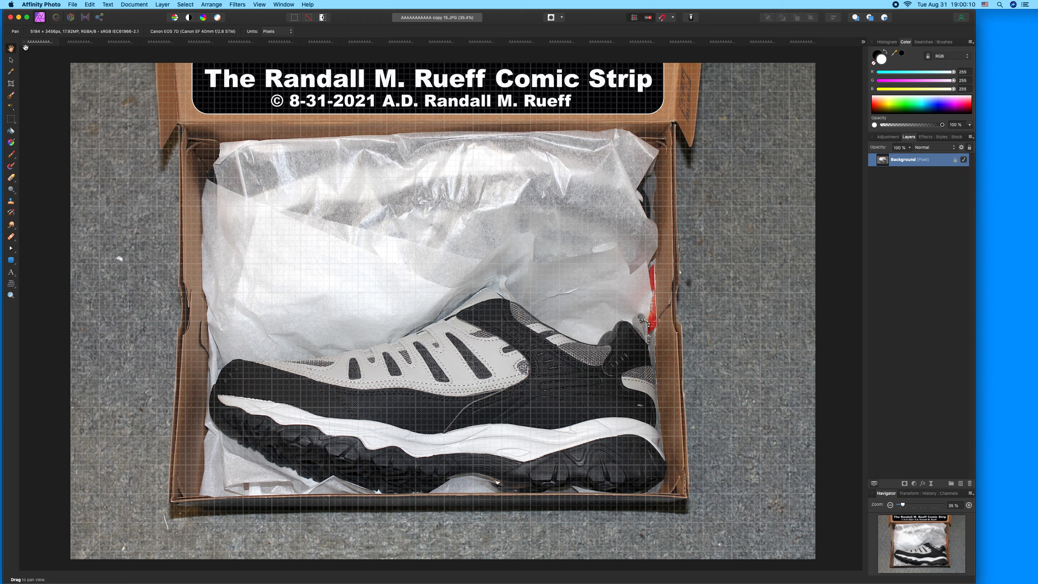
Add an art text caption of about 80 pt above the shoe reading "We need to make a good first impression." and "So get up. Get up now!" on two lines
{"action": "left_click", "coordinate": [11, 273]}
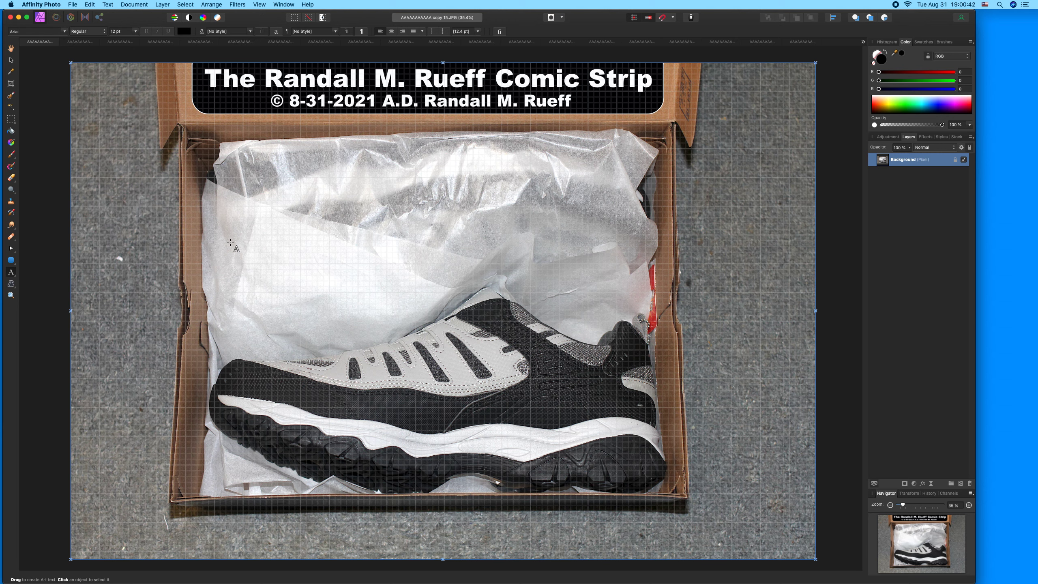
{"action": "left_click_drag", "start_coordinate": [231, 243], "coordinate": [241, 248]}
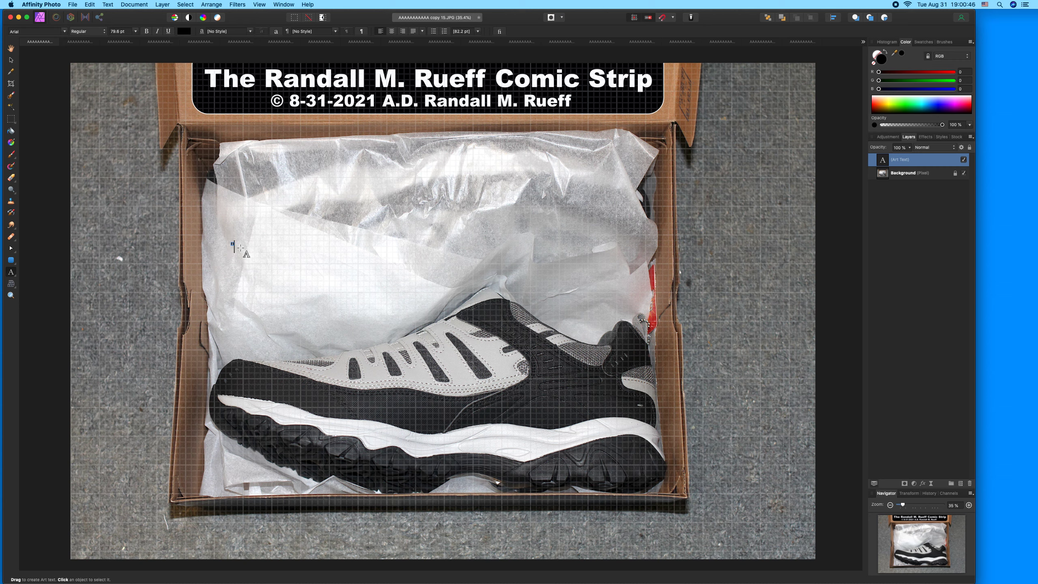
{"action": "type", "text": "'"}
{"action": "type", "text": "\"We need "}
{"action": "type", "text": "to ma"}
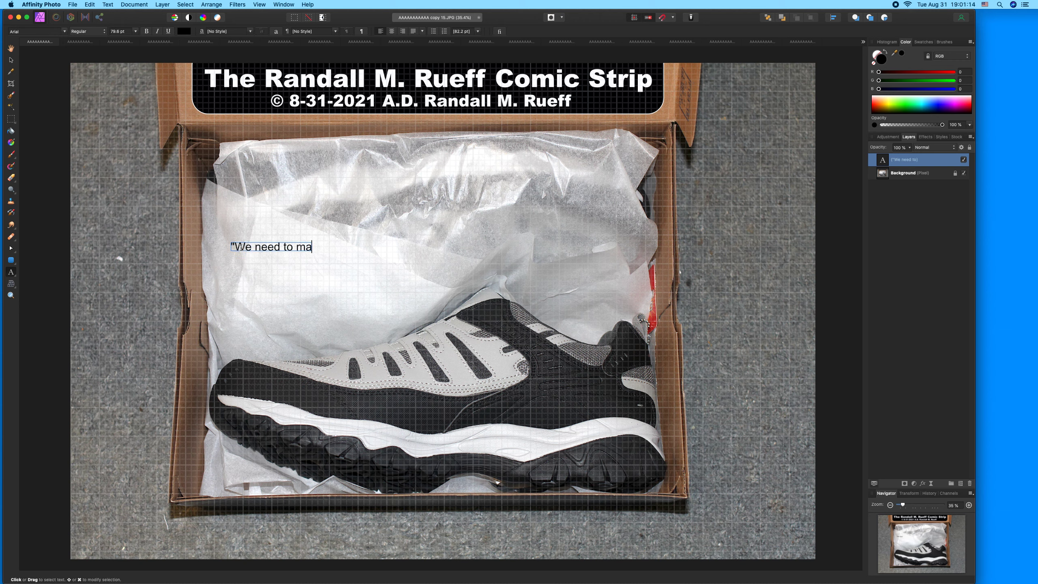
{"action": "type", "text": "ke a ge"}
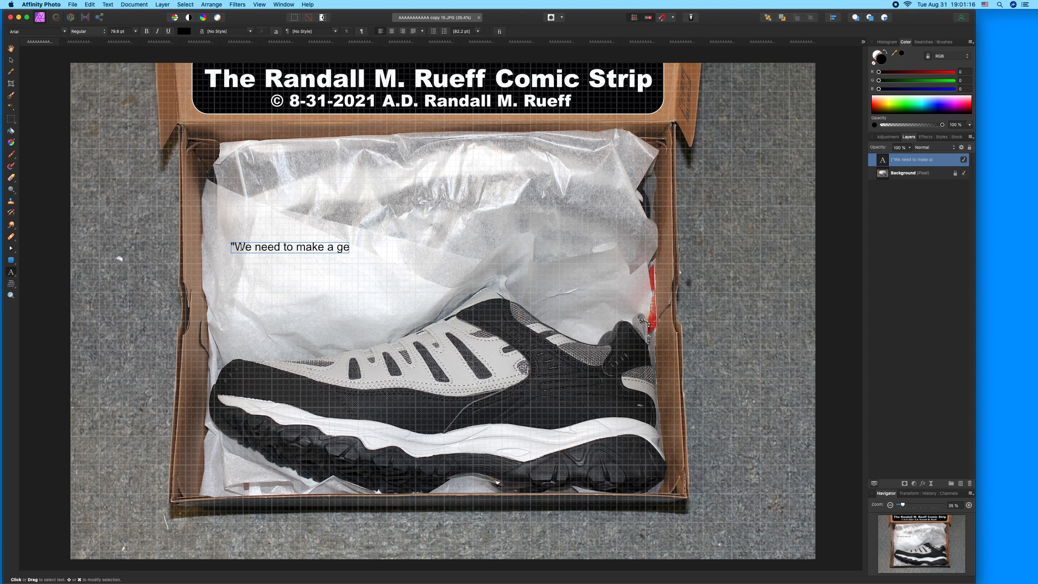
{"action": "key", "text": "BackSpace"}
{"action": "type", "text": "ood first impression."}
{"action": "key", "text": "Return"}
{"action": "type", "text": "So get up"}
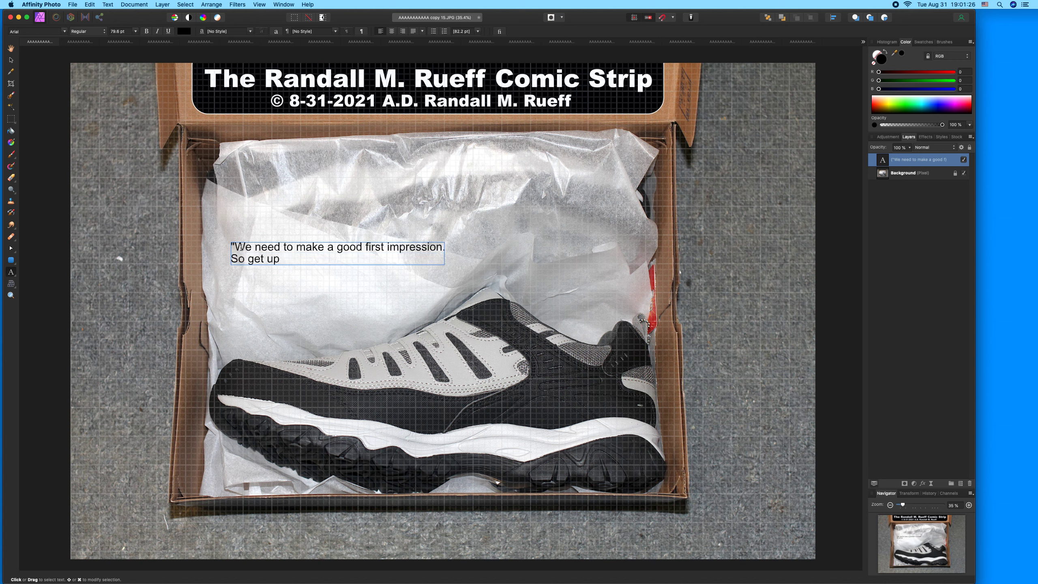
{"action": "type", "text": ". Get up now!\""}
Break the caption's first line after "make" and centre all the lines
{"action": "key", "text": "super+a"}
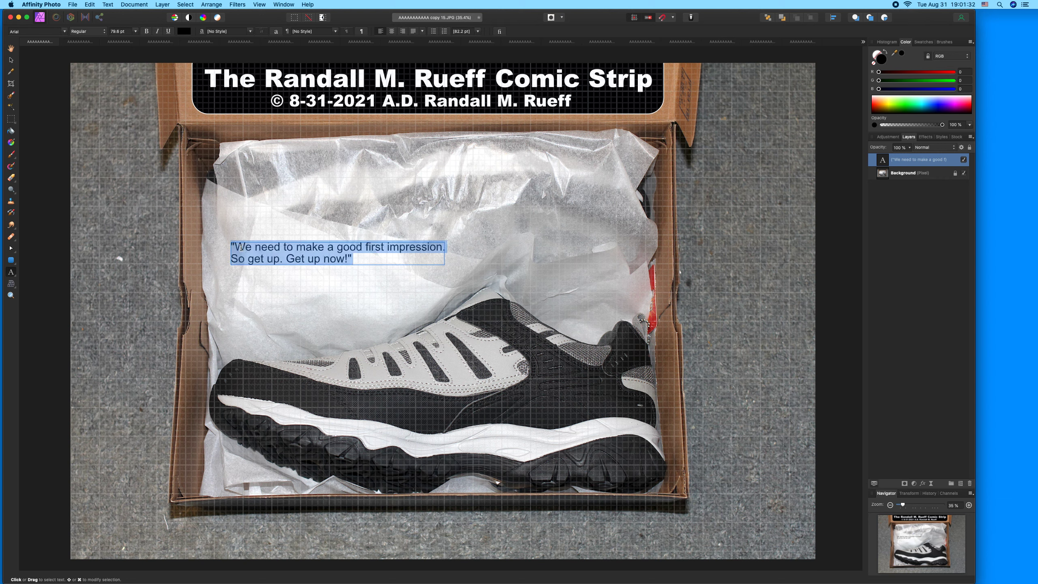
{"action": "left_click", "coordinate": [327, 248]}
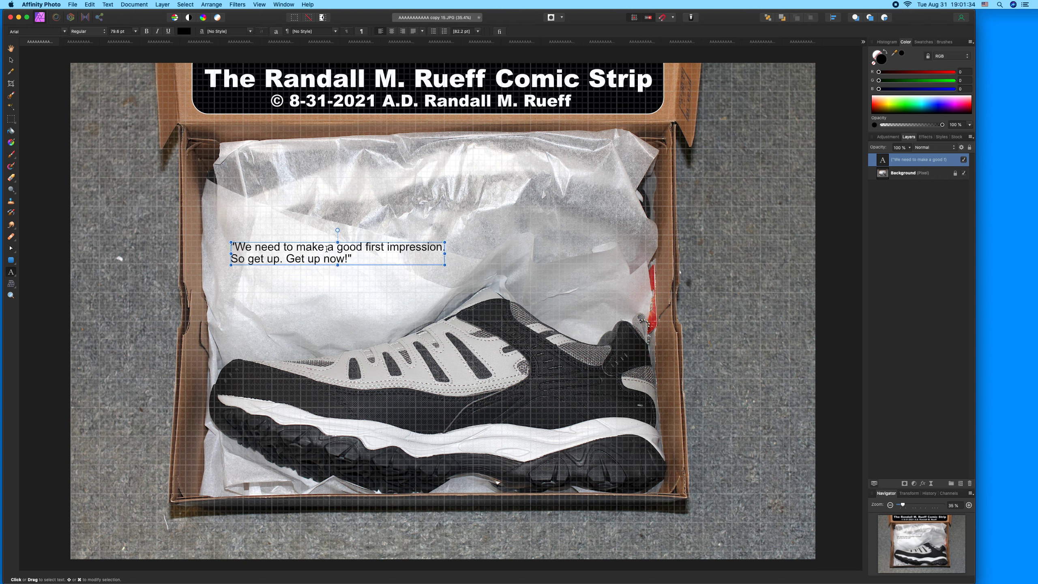
{"action": "key", "text": "Return"}
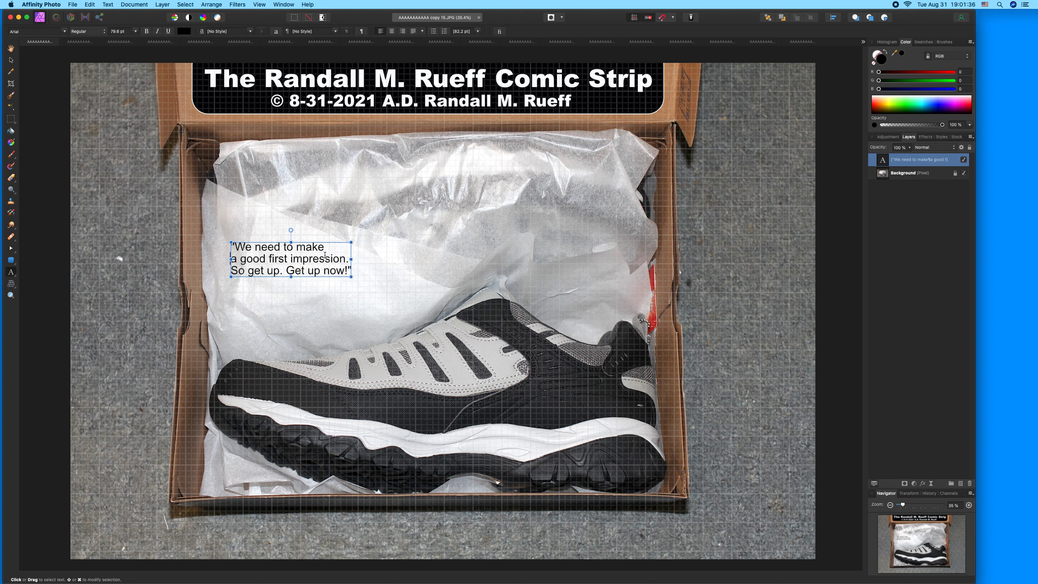
{"action": "key", "text": "super+a"}
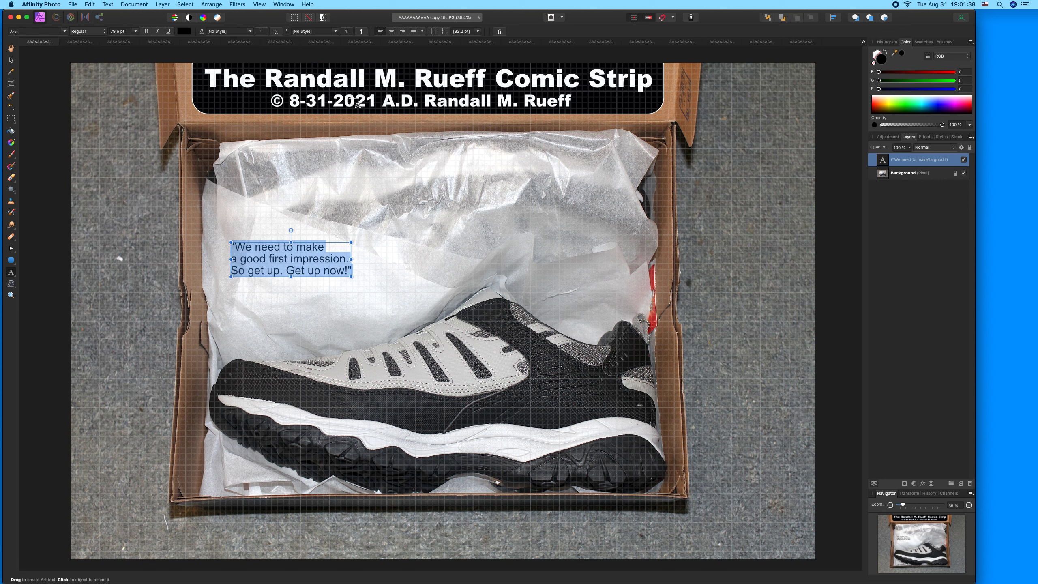
{"action": "left_click", "coordinate": [393, 31]}
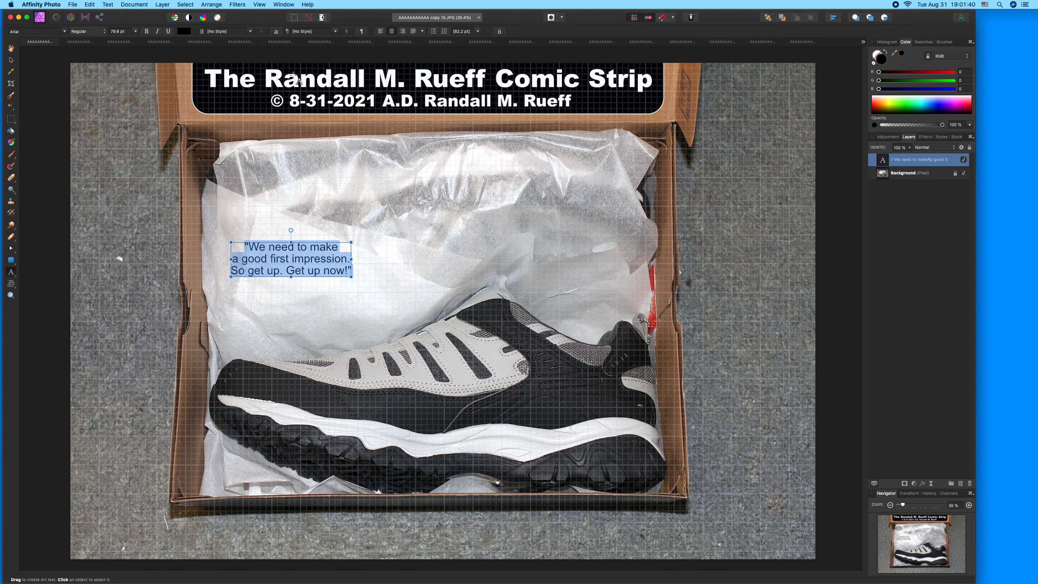
Set the caption in Arial Black, move it slightly down and enlarge it to fill the white paper above the shoe
{"action": "left_click", "coordinate": [63, 31]}
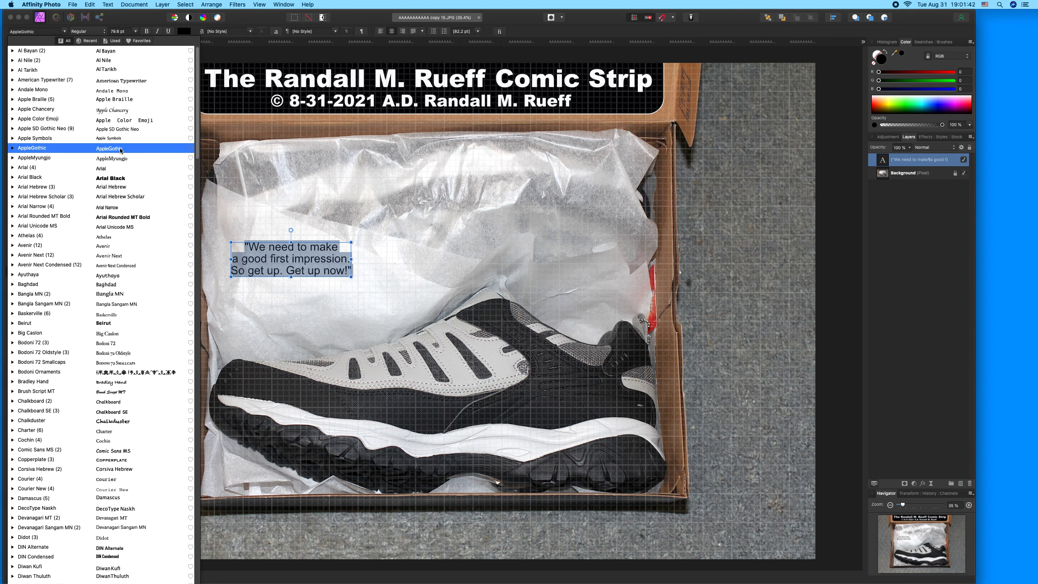
{"action": "left_click", "coordinate": [111, 177]}
{"action": "key", "text": "Escape"}
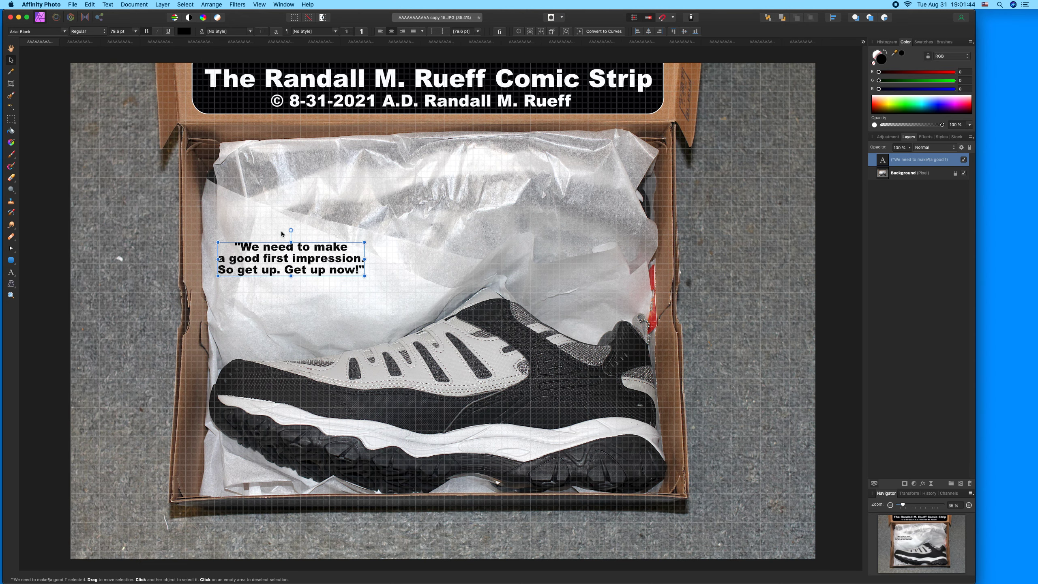
{"action": "left_click_drag", "start_coordinate": [286, 257], "coordinate": [289, 267]}
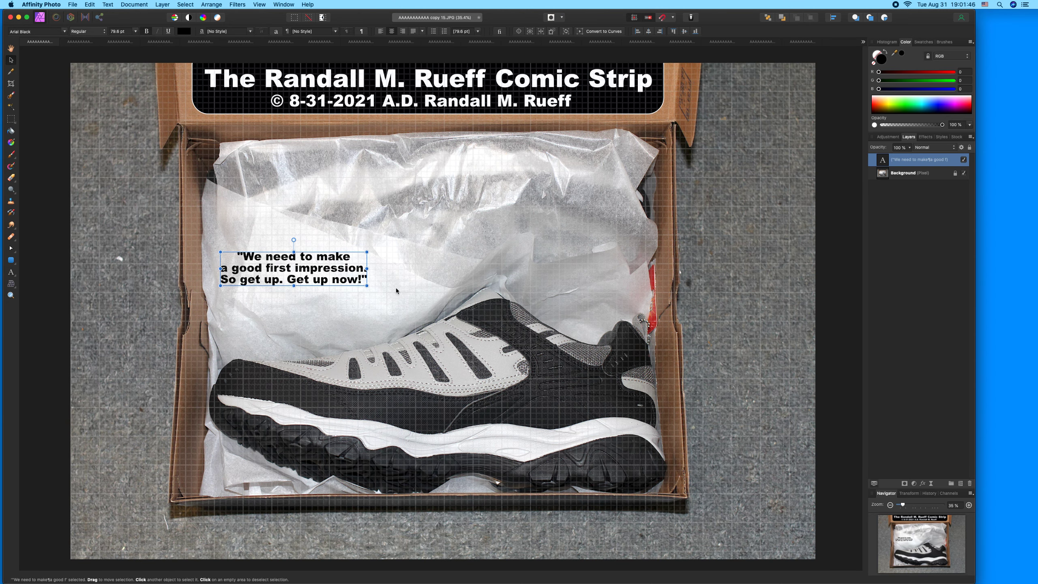
{"action": "left_click_drag", "start_coordinate": [367, 285], "coordinate": [448, 313]}
{"action": "left_click_drag", "start_coordinate": [353, 278], "coordinate": [354, 278]}
Save the "good first impression" photo copy flattened and close it
{"action": "left_click", "coordinate": [119, 246]}
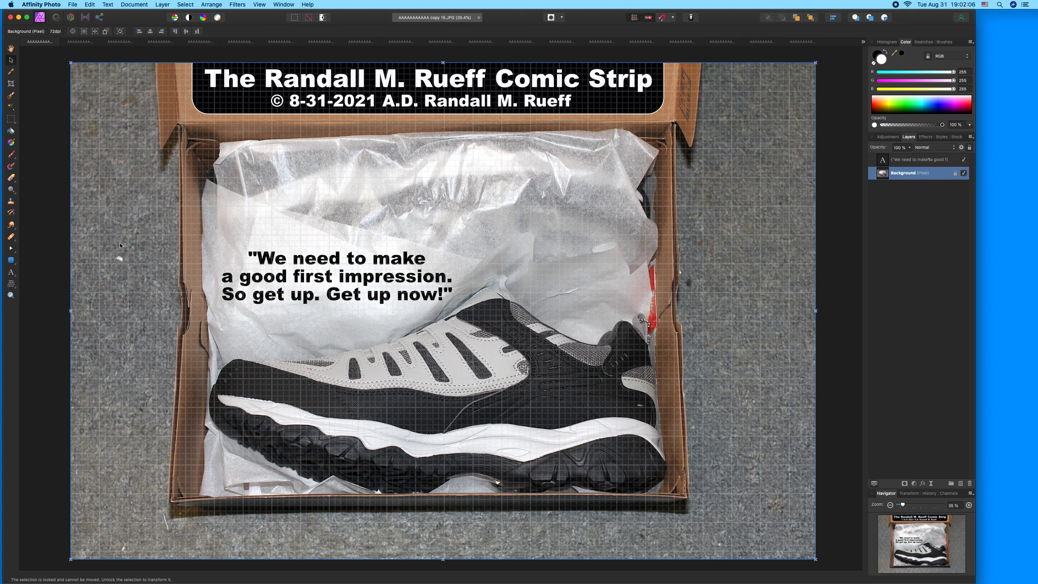
{"action": "key", "text": "super+s"}
{"action": "left_click", "coordinate": [473, 187]}
{"action": "left_click", "coordinate": [24, 41]}
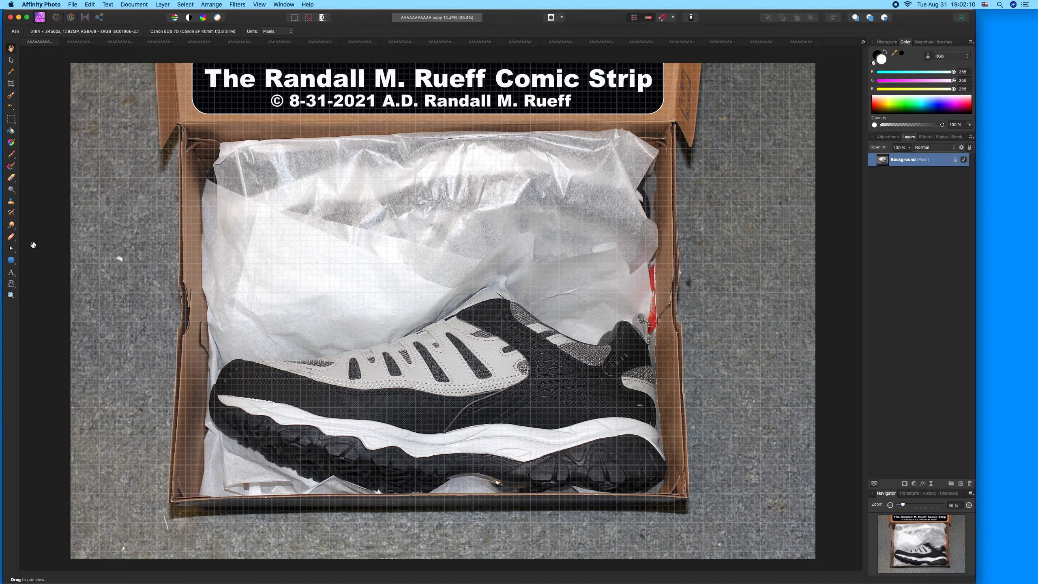
Add an art text caption of about 120 pt reading "You remember when you said for better or for worse." / Think of getting up this early as "for better."
{"action": "left_click", "coordinate": [11, 272]}
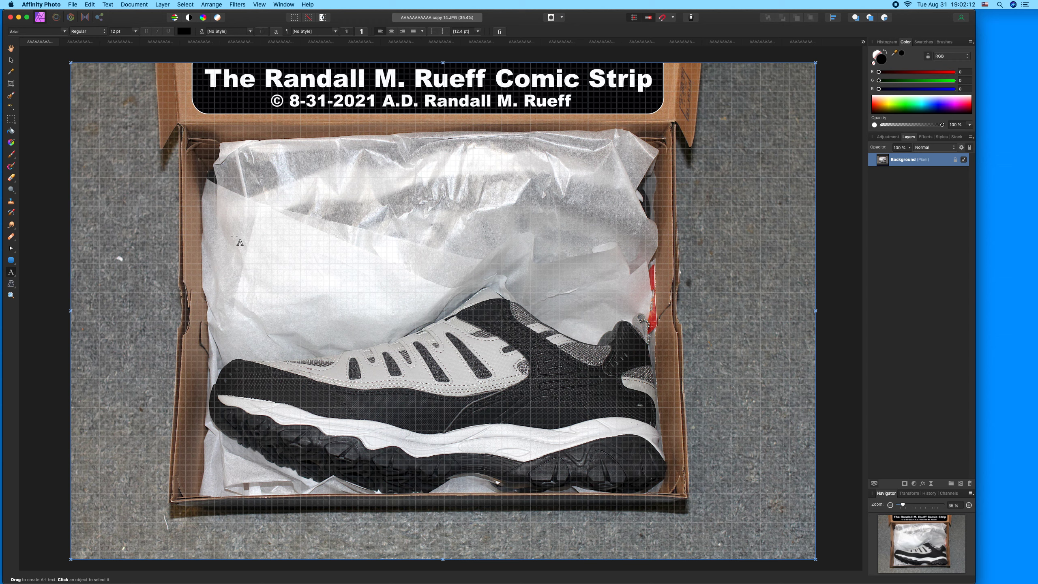
{"action": "left_click_drag", "start_coordinate": [226, 228], "coordinate": [227, 243]}
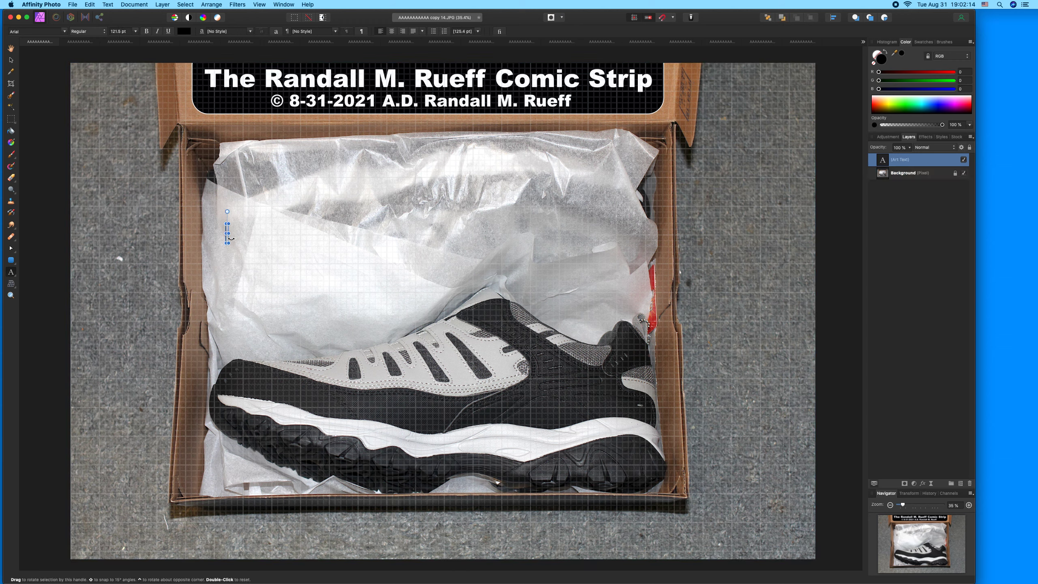
{"action": "type", "text": "\"You "}
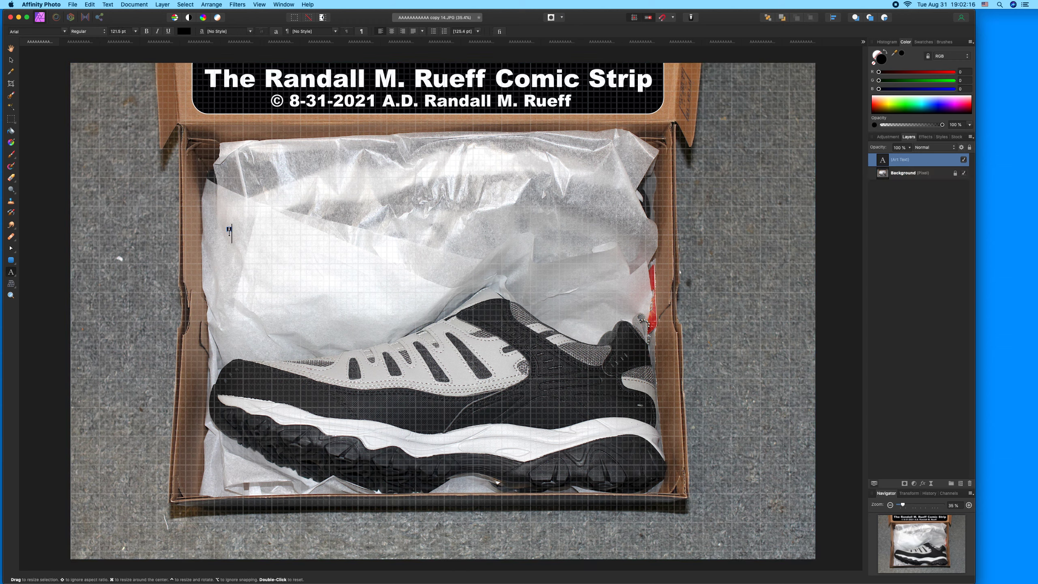
{"action": "type", "text": "remember wha"}
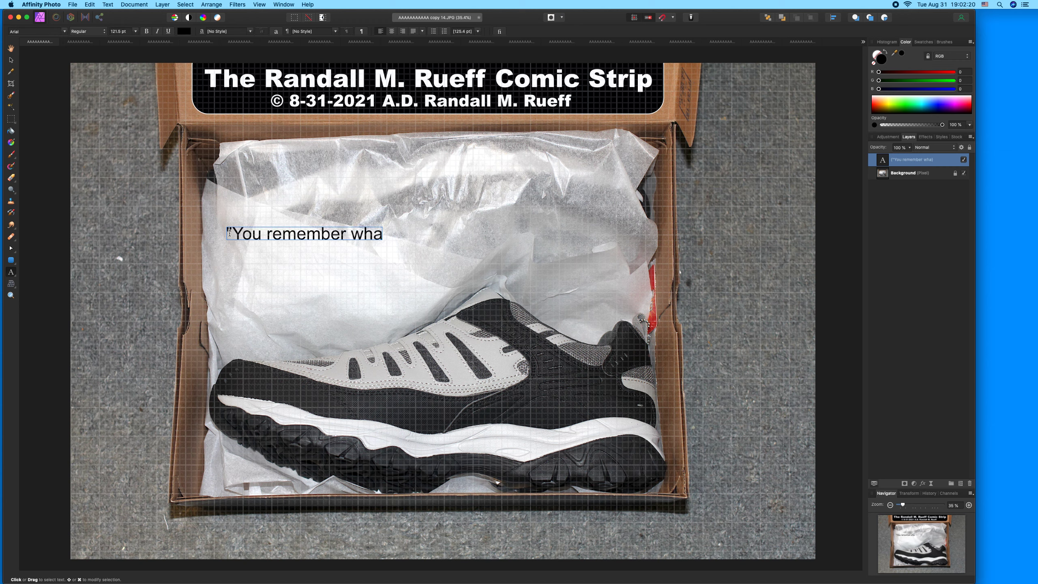
{"action": "key", "text": "BackSpace"}
{"action": "type", "text": "en you said for better or for worse."}
{"action": "key", "text": "Return"}
{"action": "type", "text": "Think of getting up "}
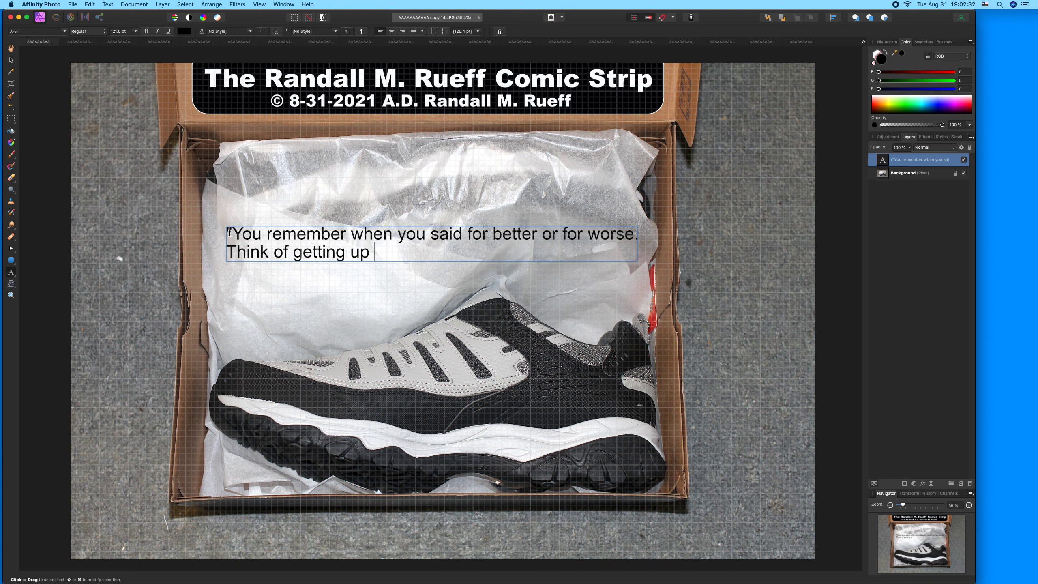
{"action": "type", "text": "this early as "}
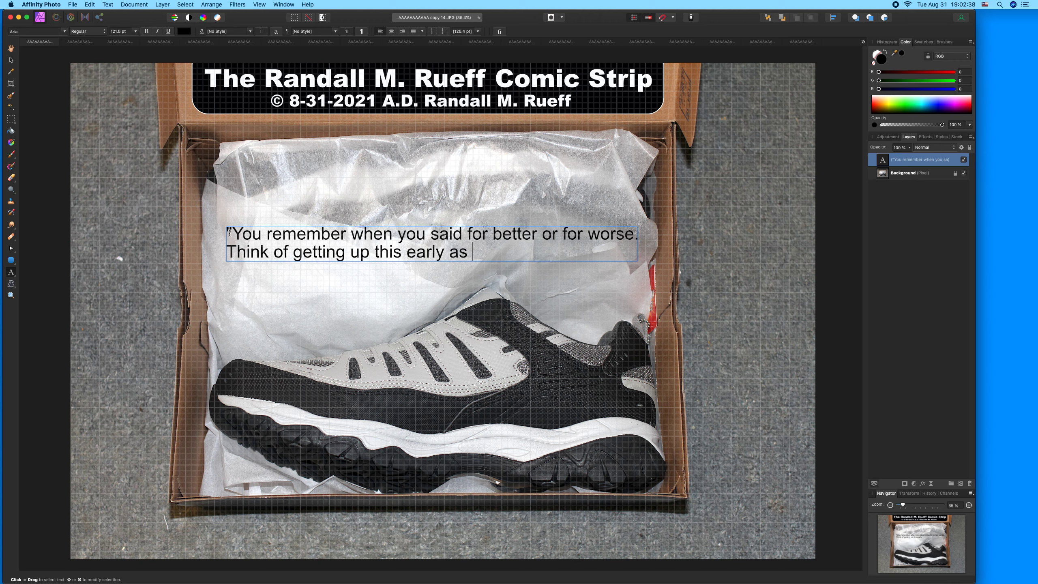
{"action": "type", "text": "\"for better.\""}
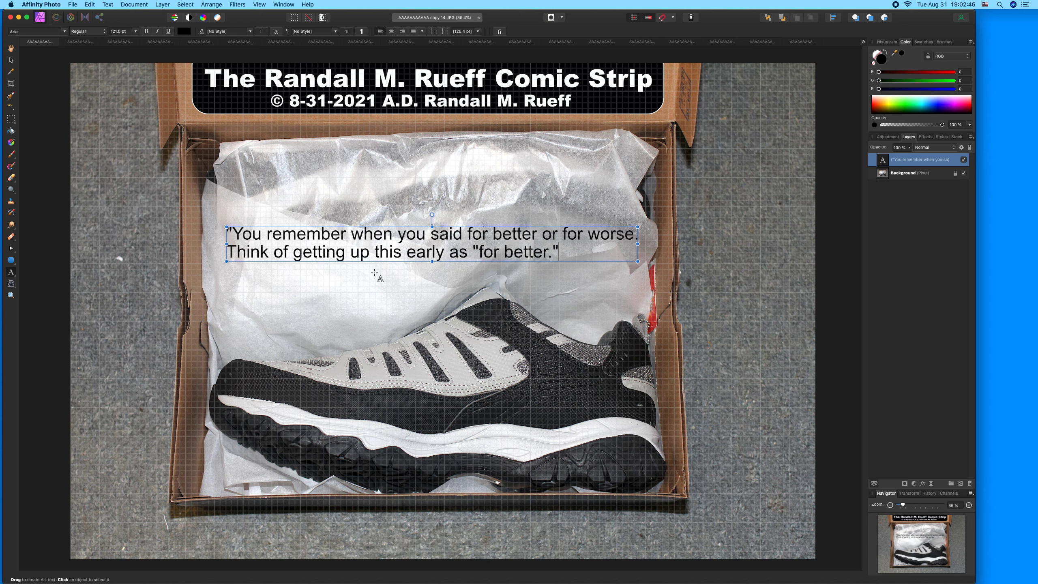
Reword the caption's second line to read: Just think of getting up this early as the "for better" part."
{"action": "left_click", "coordinate": [453, 253]}
{"action": "left_click", "coordinate": [467, 253]}
{"action": "left_click", "coordinate": [236, 250]}
{"action": "key", "text": "BackSpace"}
{"action": "type", "text": "Just t"}
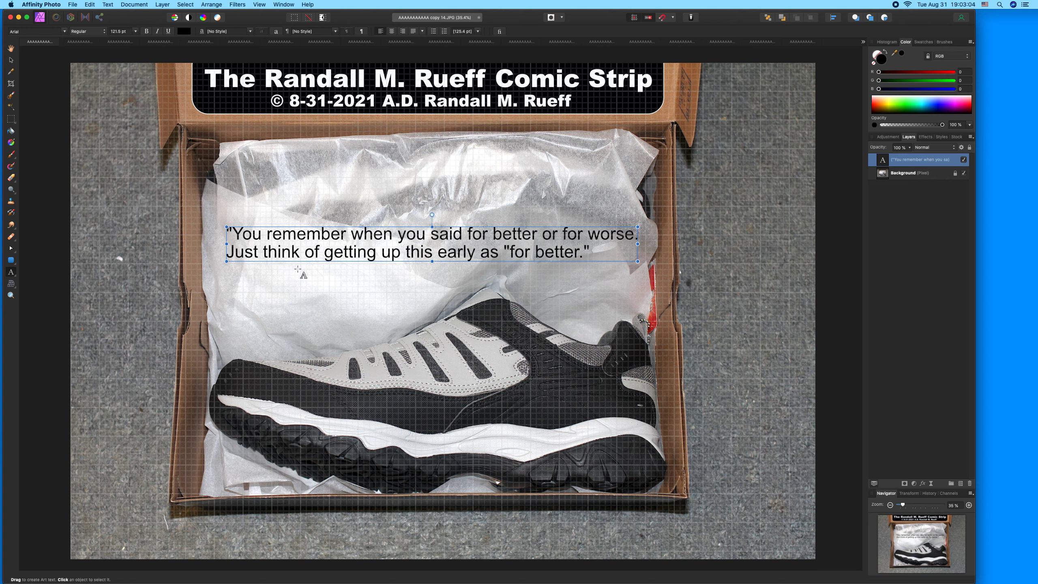
{"action": "left_click", "coordinate": [499, 253]}
{"action": "key", "text": "Left"}
{"action": "type", "text": "the"}
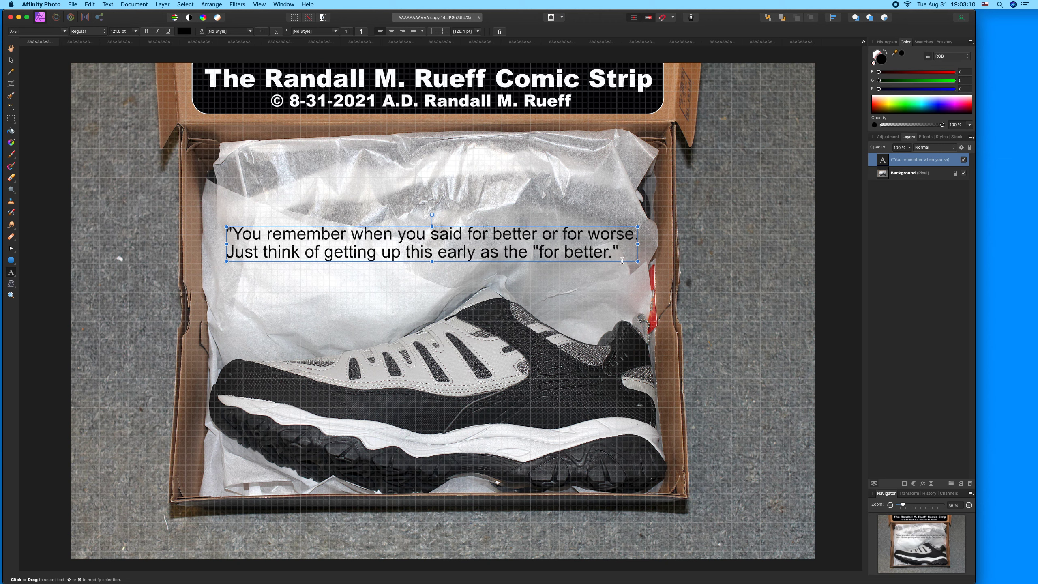
{"action": "left_click", "coordinate": [611, 254]}
{"action": "key", "text": "BackSpace"}
{"action": "left_click", "coordinate": [615, 253]}
{"action": "type", "text": "part.\""}
Split the caption into four lines by breaking it after "when you" and after "getting up this"
{"action": "key", "text": "super+a"}
{"action": "left_click", "coordinate": [409, 234]}
{"action": "key", "text": "BackSpace"}
{"action": "key", "text": "Return"}
{"action": "left_click", "coordinate": [437, 270]}
{"action": "key", "text": "BackSpace"}
{"action": "key", "text": "Return"}
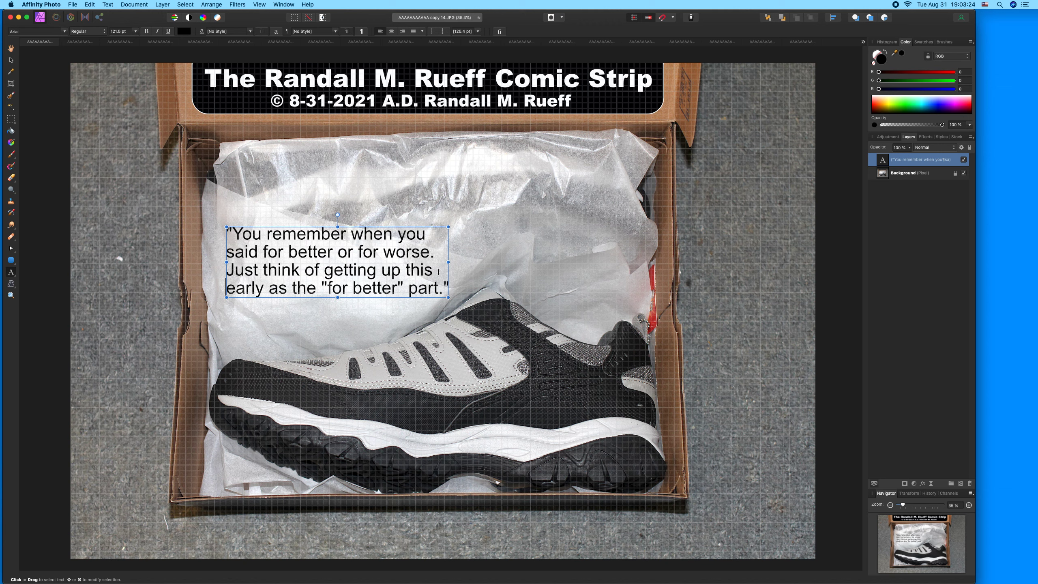
Centre all the lines of the "You remember" caption and set them in Arial Black
{"action": "key", "text": "super+a"}
{"action": "left_click", "coordinate": [392, 32]}
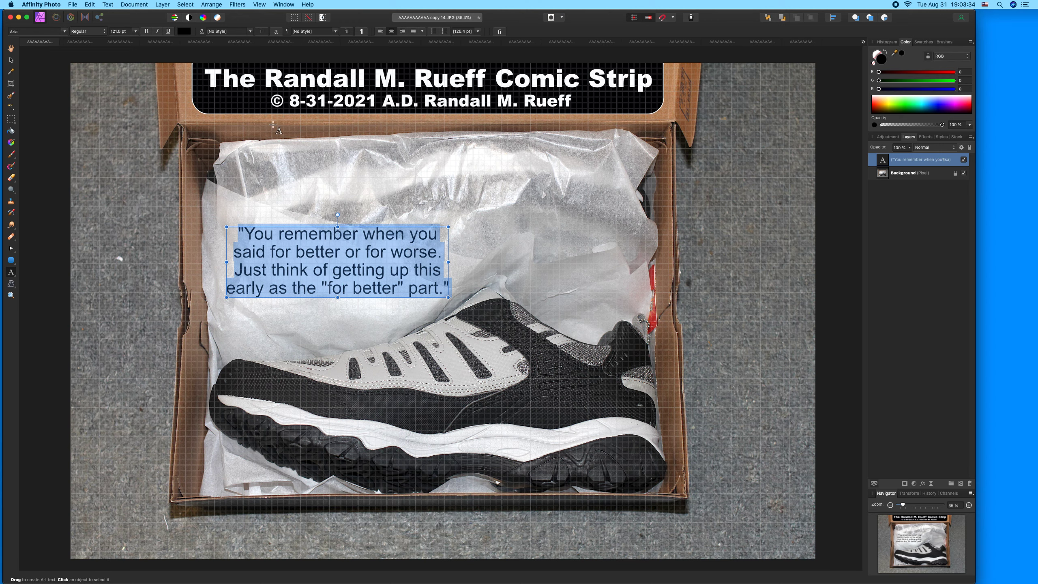
{"action": "left_click", "coordinate": [65, 31]}
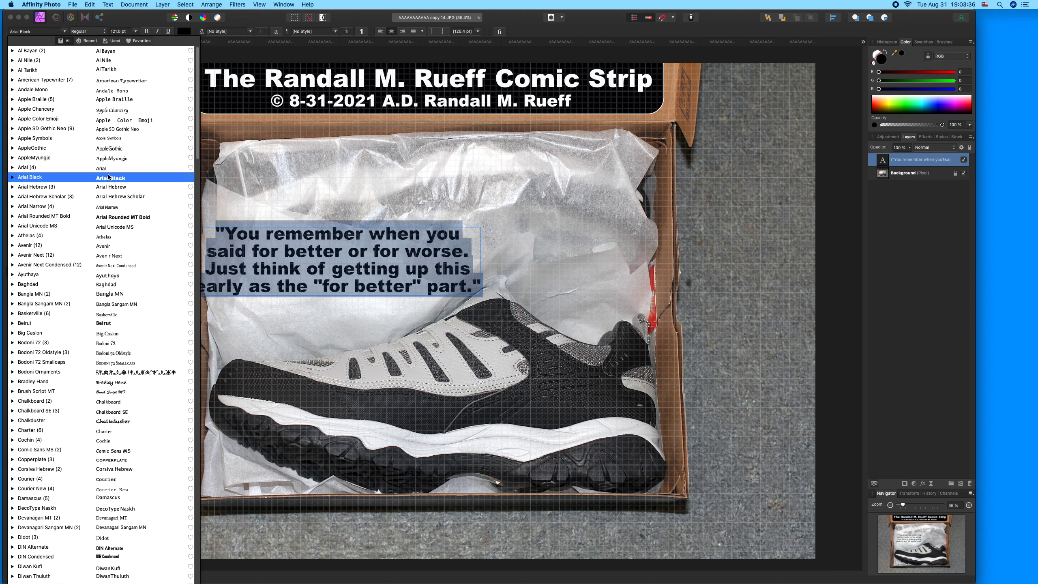
{"action": "left_click", "coordinate": [108, 177]}
{"action": "key", "text": "Escape"}
{"action": "key", "text": "t"}
{"action": "left_click", "coordinate": [315, 284]}
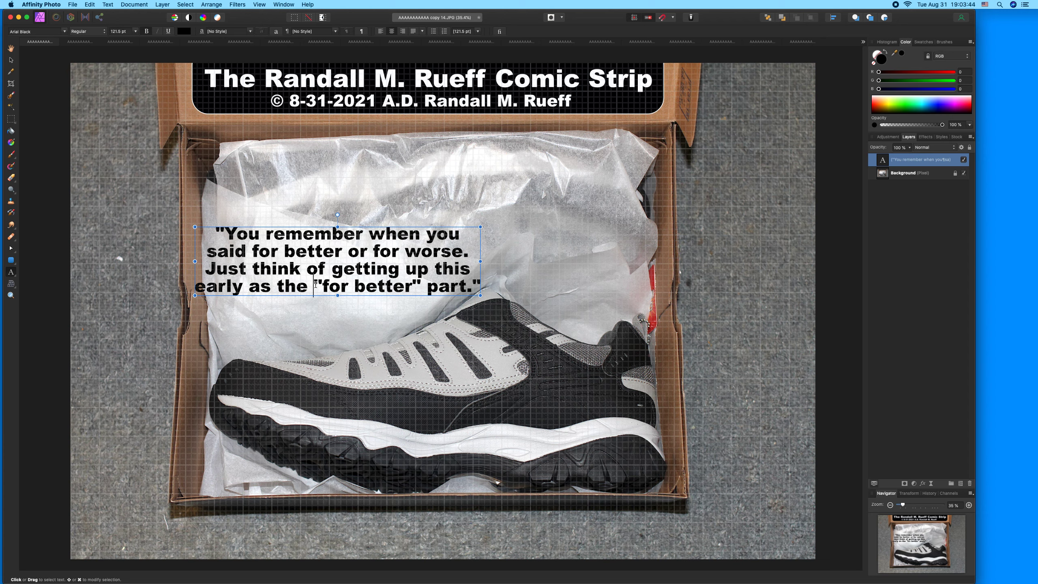
{"action": "key", "text": "Escape"}
Reduce the "You remember" caption to about 102 pt and position it on the white paper above the shoe
{"action": "mouse_move", "coordinate": [319, 234]}
{"action": "left_mouse_down"}
{"action": "mouse_move", "coordinate": [341, 220]}
{"action": "mouse_move", "coordinate": [329, 221]}
{"action": "left_mouse_up"}
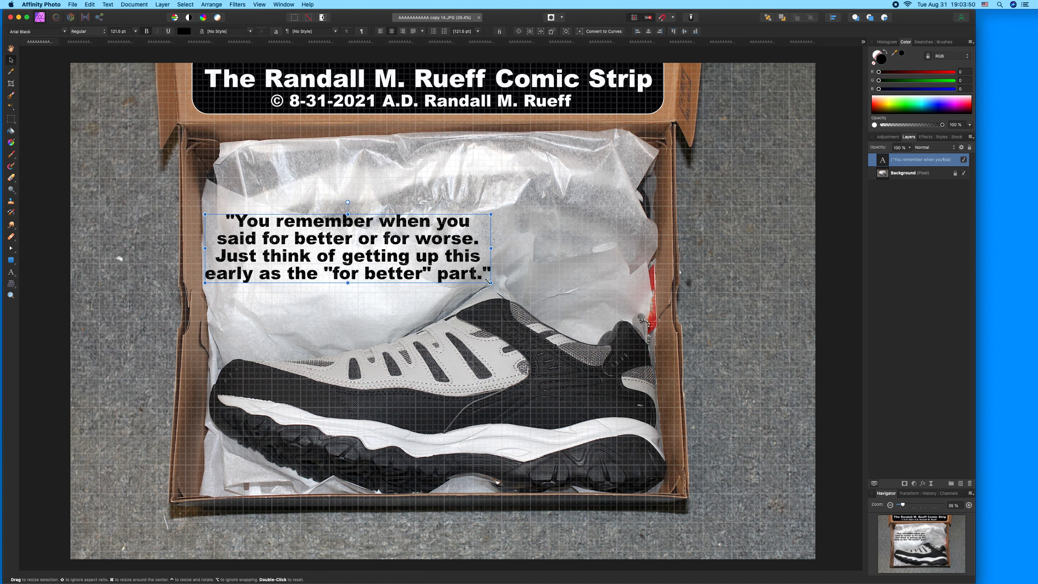
{"action": "left_click_drag", "start_coordinate": [489, 282], "coordinate": [424, 271]}
{"action": "left_click_drag", "start_coordinate": [353, 238], "coordinate": [371, 284]}
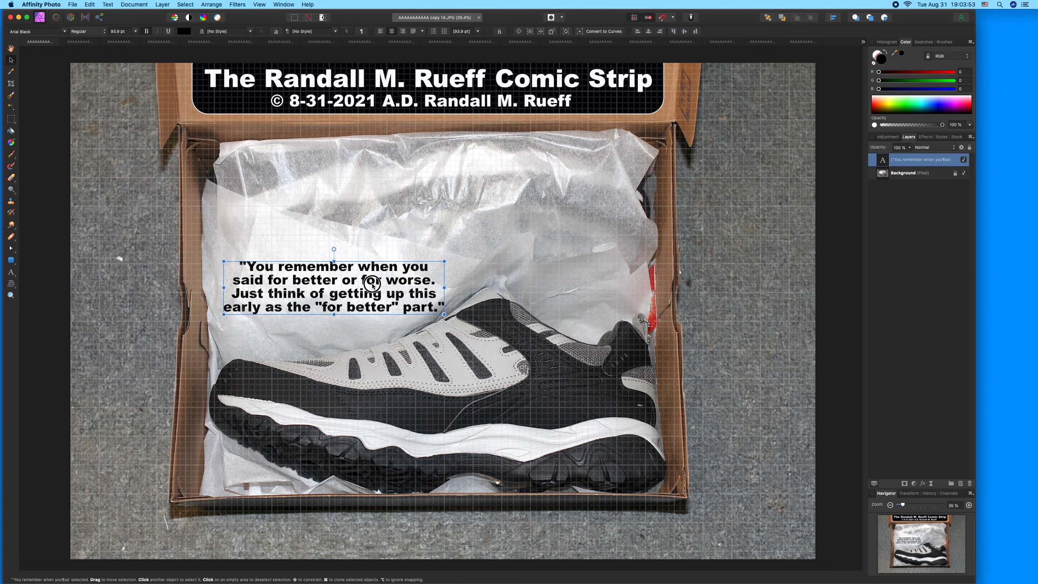
{"action": "double_click", "coordinate": [318, 304]}
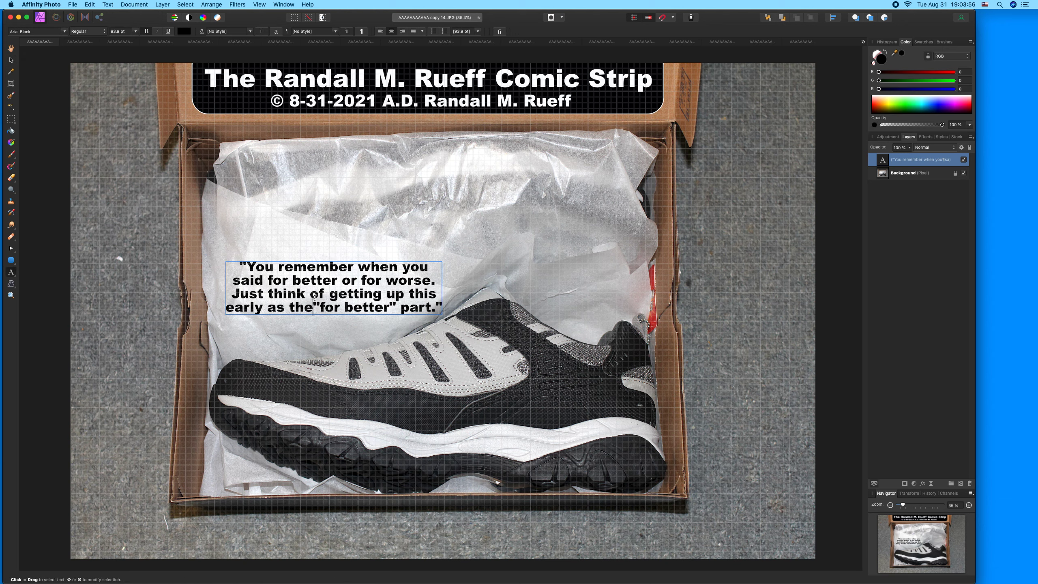
{"action": "key", "text": "Escape"}
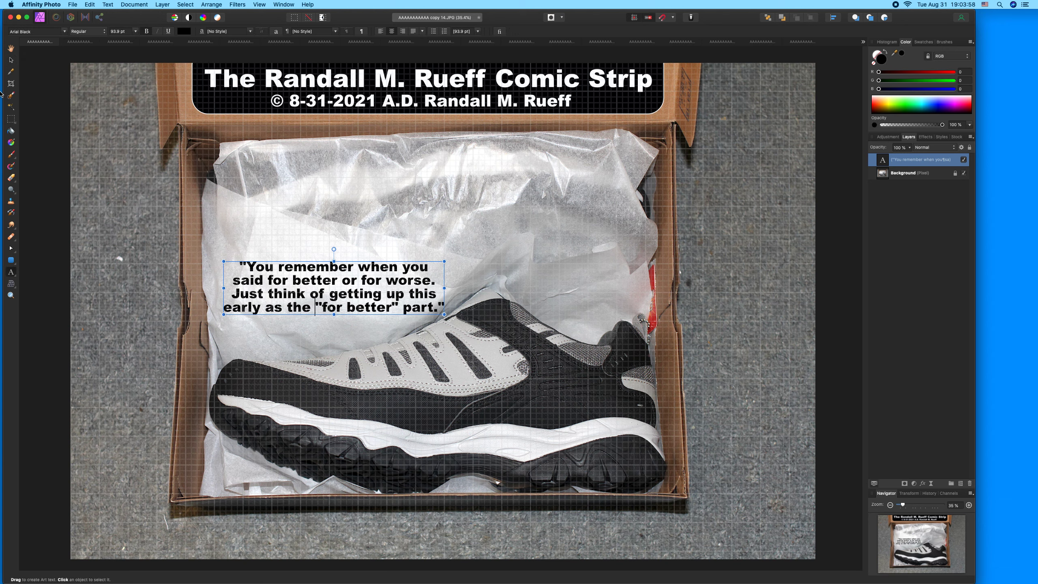
{"action": "left_click", "coordinate": [13, 60]}
{"action": "left_click", "coordinate": [398, 287]}
{"action": "left_click_drag", "start_coordinate": [398, 287], "coordinate": [396, 271]}
{"action": "left_click_drag", "start_coordinate": [443, 243], "coordinate": [461, 240]}
{"action": "left_click_drag", "start_coordinate": [409, 263], "coordinate": [407, 265]}
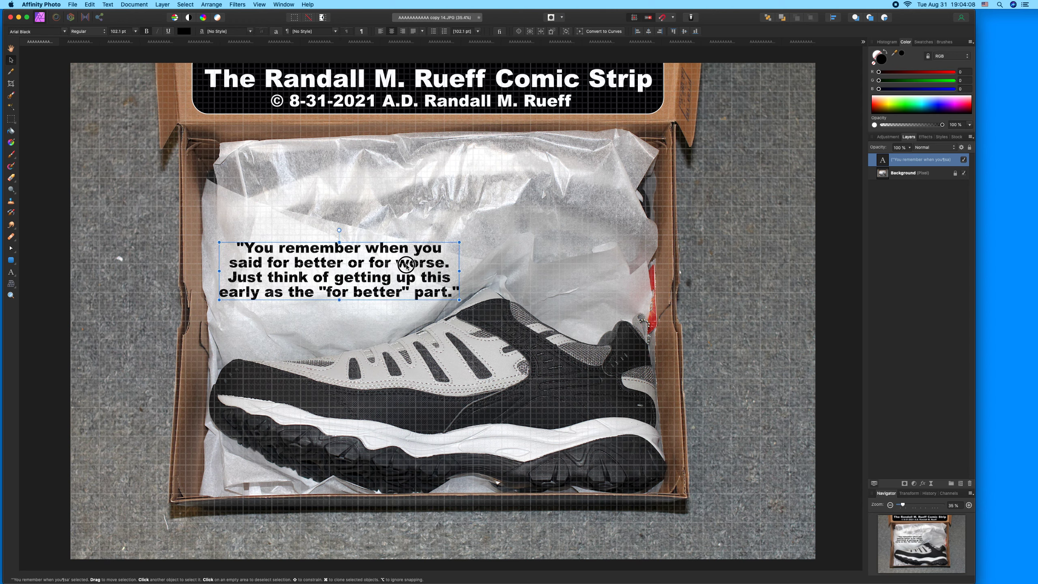
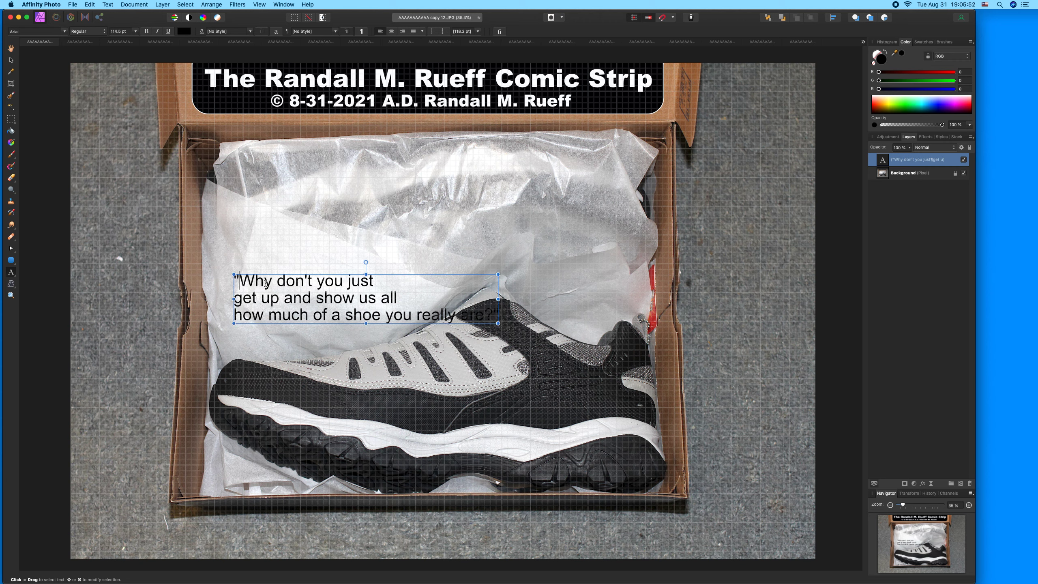
Replace "Why don't you just" in the caption with "Time to get up. Time to" and join the second line onto it
{"action": "left_click_drag", "start_coordinate": [373, 286], "coordinate": [236, 281]}
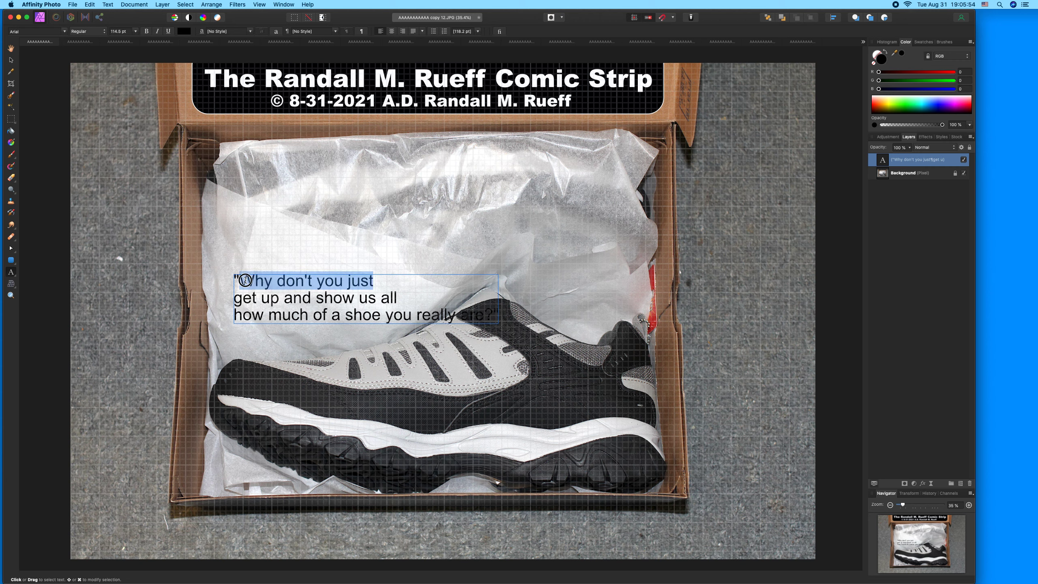
{"action": "key", "text": "BackSpace"}
{"action": "type", "text": "Ti"}
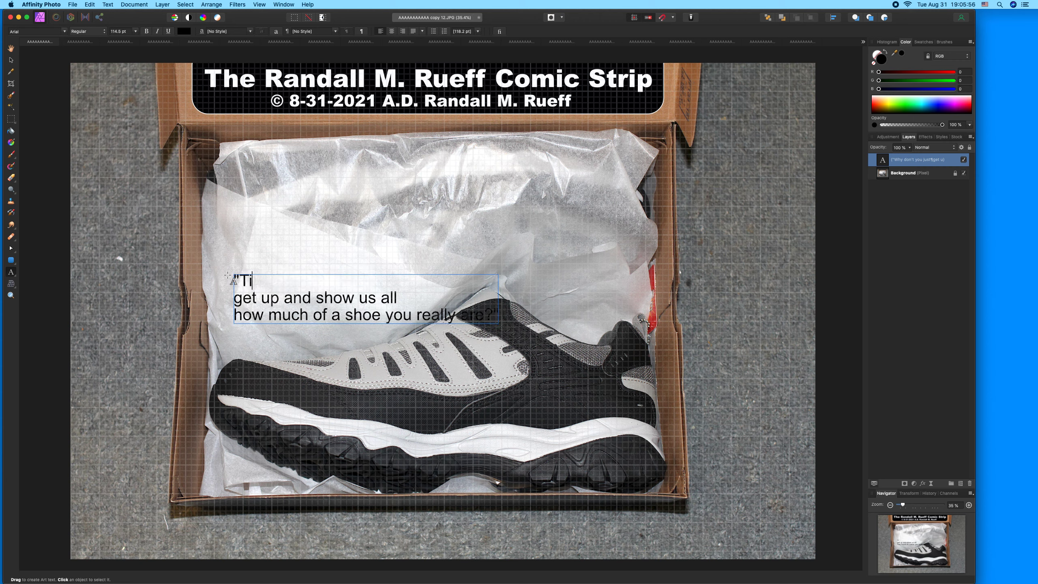
{"action": "type", "text": "me to get up."}
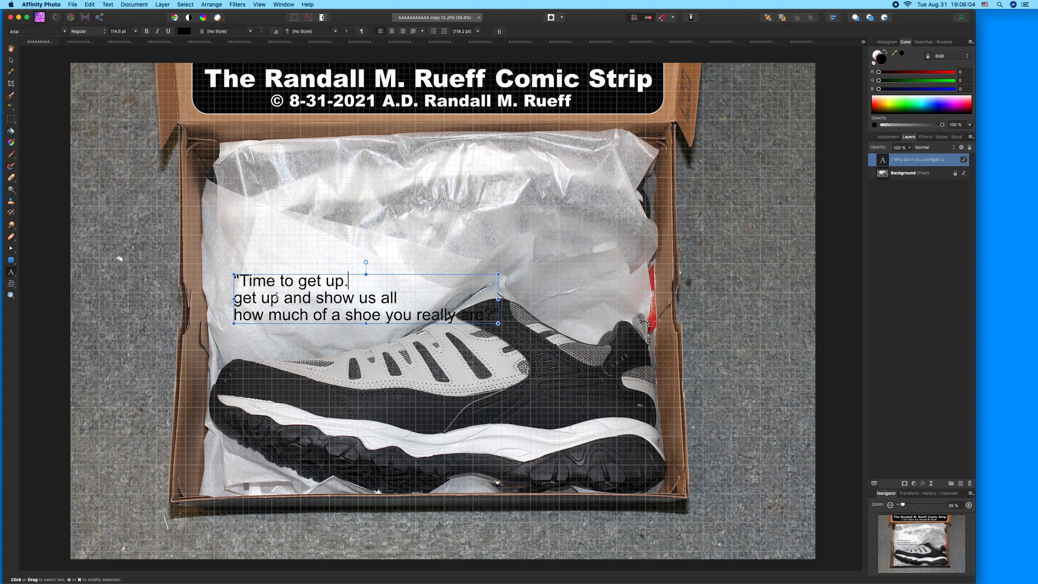
{"action": "type", "text": "Time to"}
{"action": "left_click", "coordinate": [235, 297]}
{"action": "key", "text": "BackSpace"}
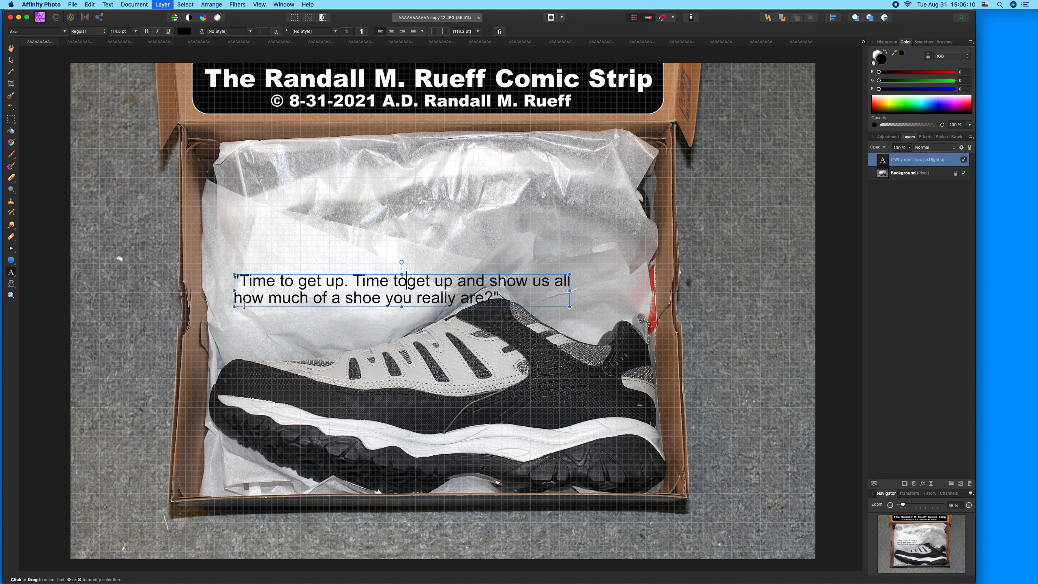
Rewrap the caption so its lines break after the second "get up" and after "how much of a"
{"action": "left_click", "coordinate": [462, 282]}
{"action": "key", "text": "Return"}
{"action": "left_click", "coordinate": [236, 314]}
{"action": "key", "text": "BackSpace"}
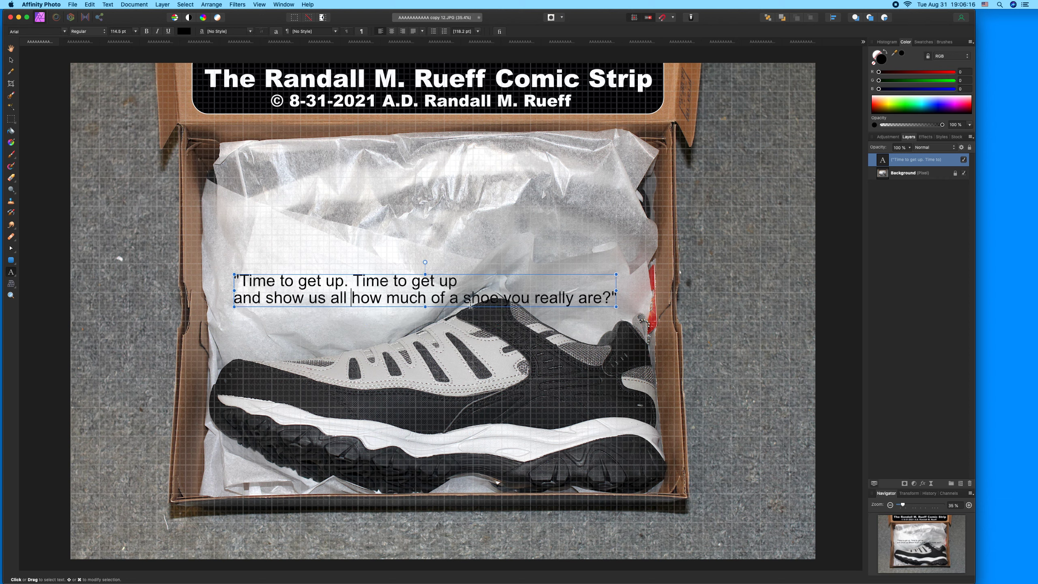
{"action": "left_click", "coordinate": [462, 298]}
{"action": "key", "text": "Return"}
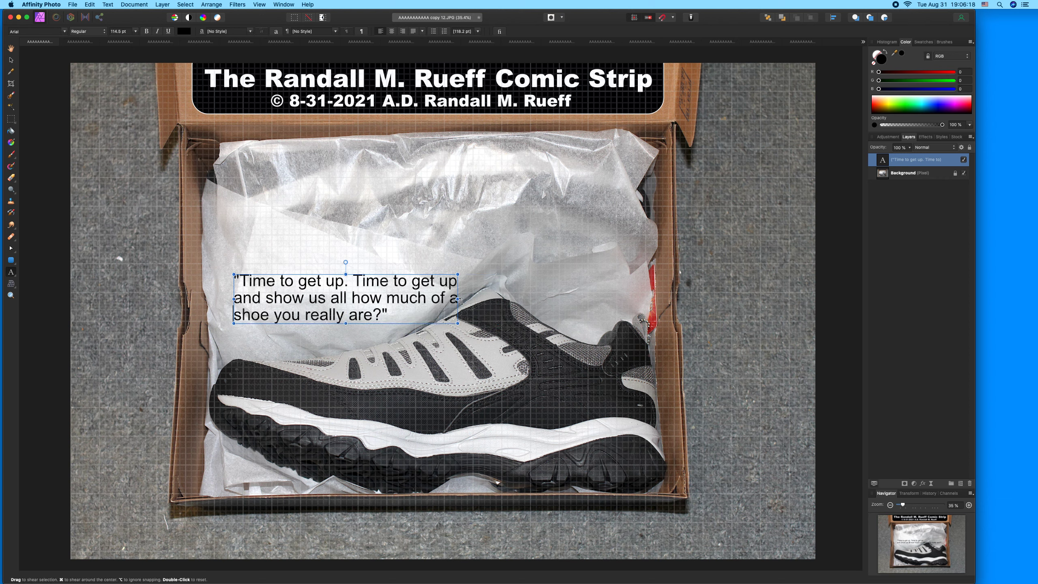
Bring "of a" down to the start of the caption's last line so the second line ends with "how much"
{"action": "left_click", "coordinate": [448, 300]}
{"action": "key", "text": "BackSpace"}
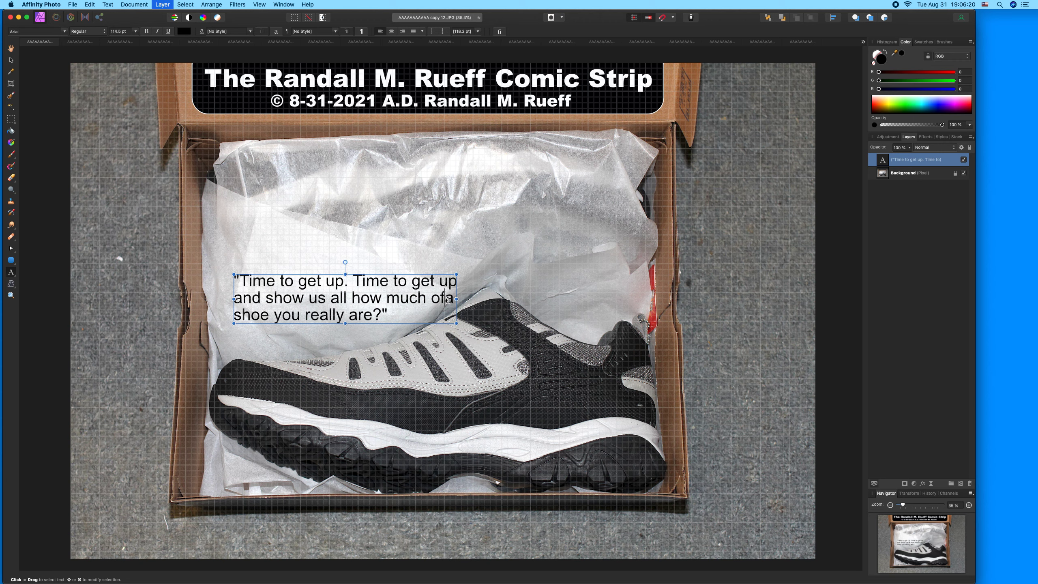
{"action": "key", "text": "Return"}
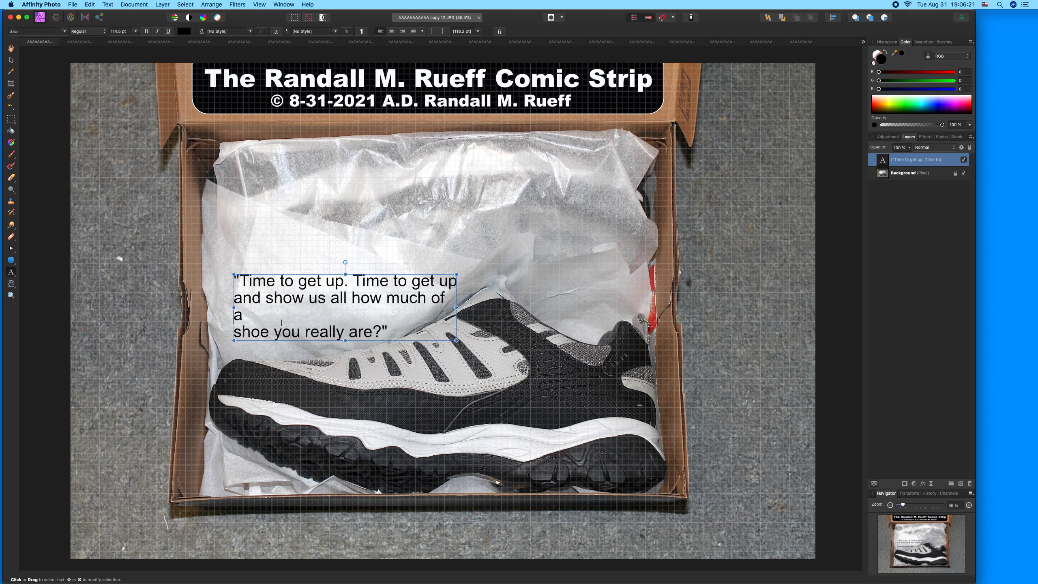
{"action": "left_click", "coordinate": [236, 334]}
{"action": "key", "text": "BackSpace"}
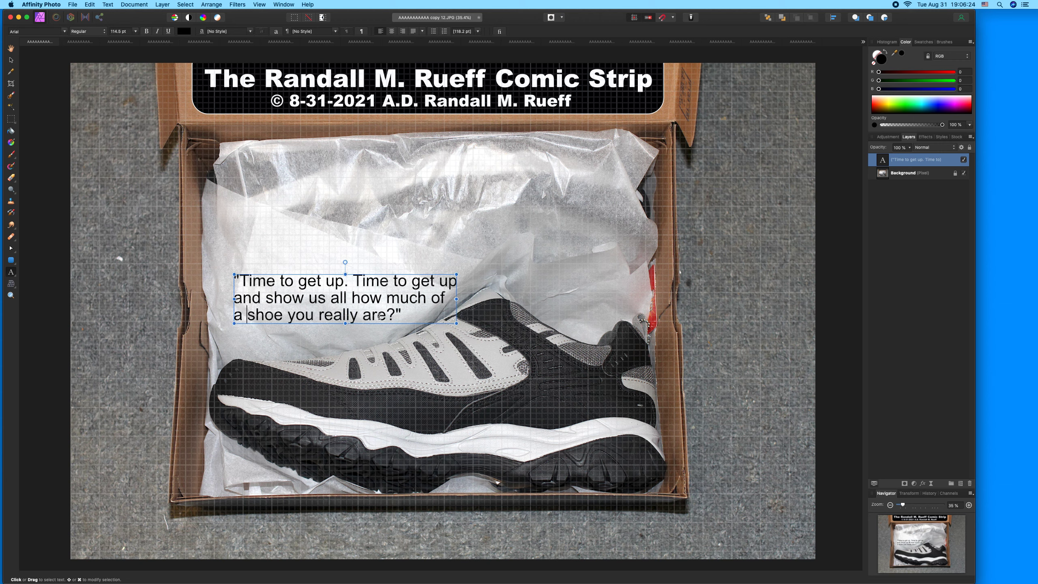
{"action": "left_click", "coordinate": [431, 299]}
{"action": "key", "text": "Return"}
{"action": "left_click", "coordinate": [237, 334]}
{"action": "key", "text": "BackSpace"}
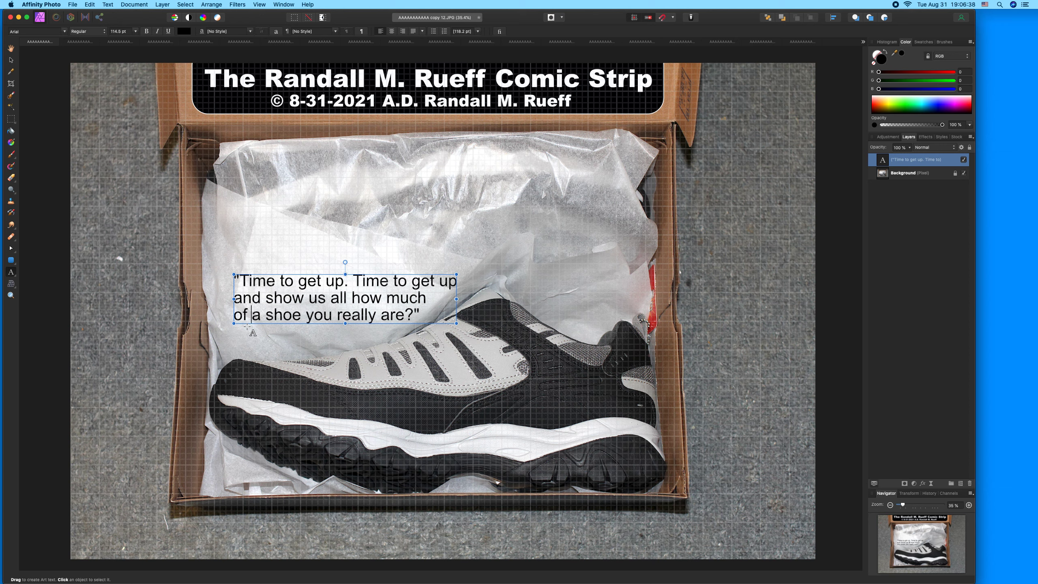
Centre the lines of the "Time to get up" caption and set them in Arial Black
{"action": "key", "text": "super+a"}
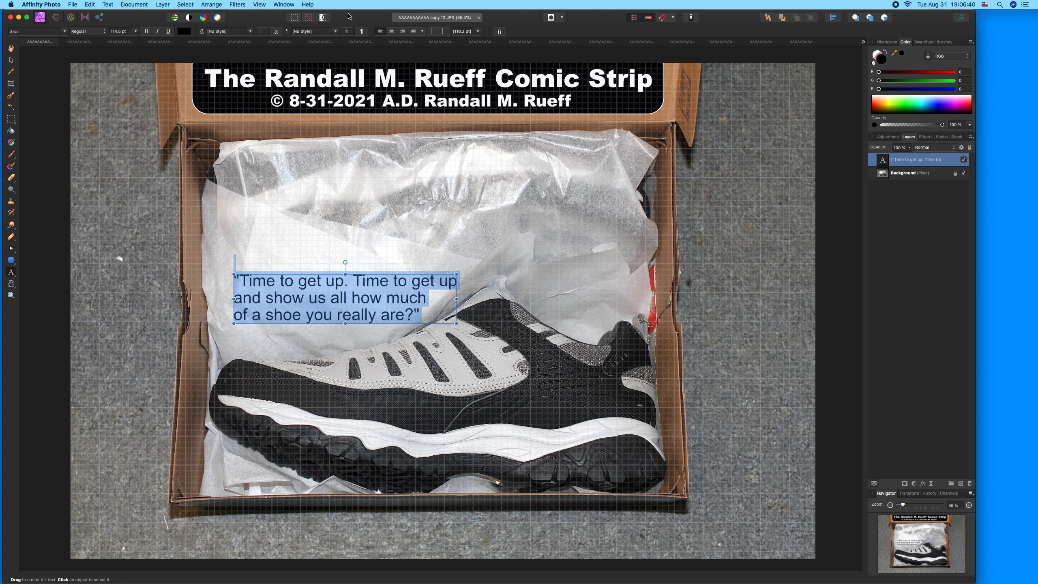
{"action": "left_click", "coordinate": [390, 32]}
{"action": "left_click", "coordinate": [64, 32]}
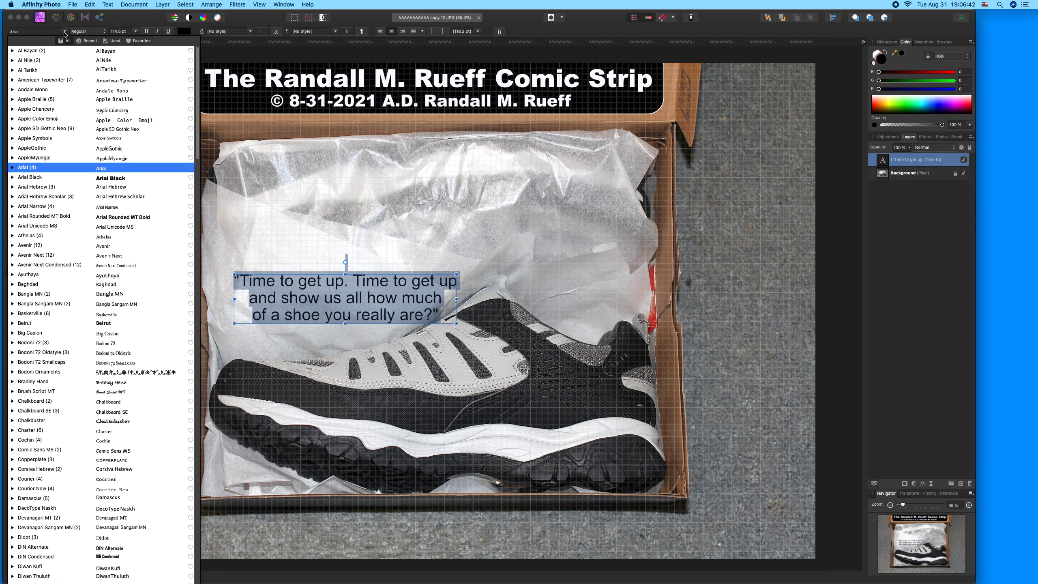
{"action": "left_click", "coordinate": [104, 178]}
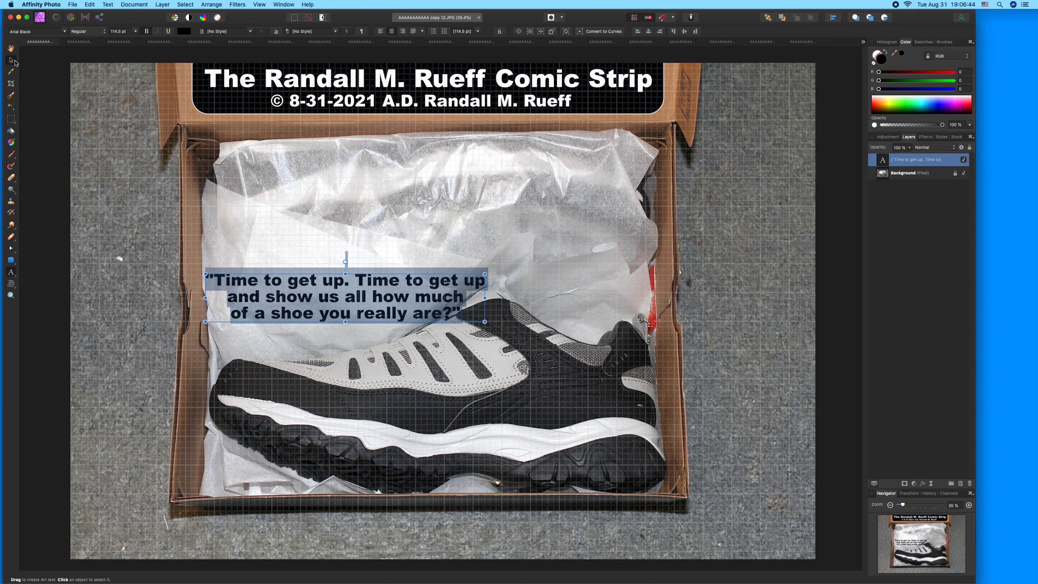
{"action": "key", "text": "Escape"}
Shrink the "Time to get up" caption and fit it on the white paper just above the shoe's toe
{"action": "left_click_drag", "start_coordinate": [379, 276], "coordinate": [390, 247]}
{"action": "left_click_drag", "start_coordinate": [494, 294], "coordinate": [408, 301]}
{"action": "left_click", "coordinate": [388, 251]}
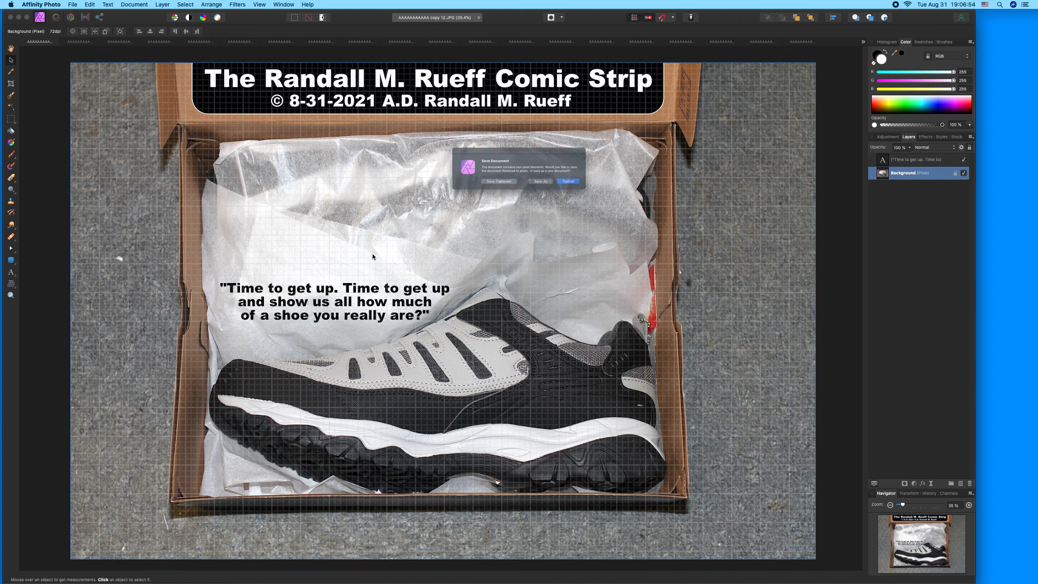
Save the "Time to get up" photo copy flattened and close it
{"action": "left_click", "coordinate": [480, 186]}
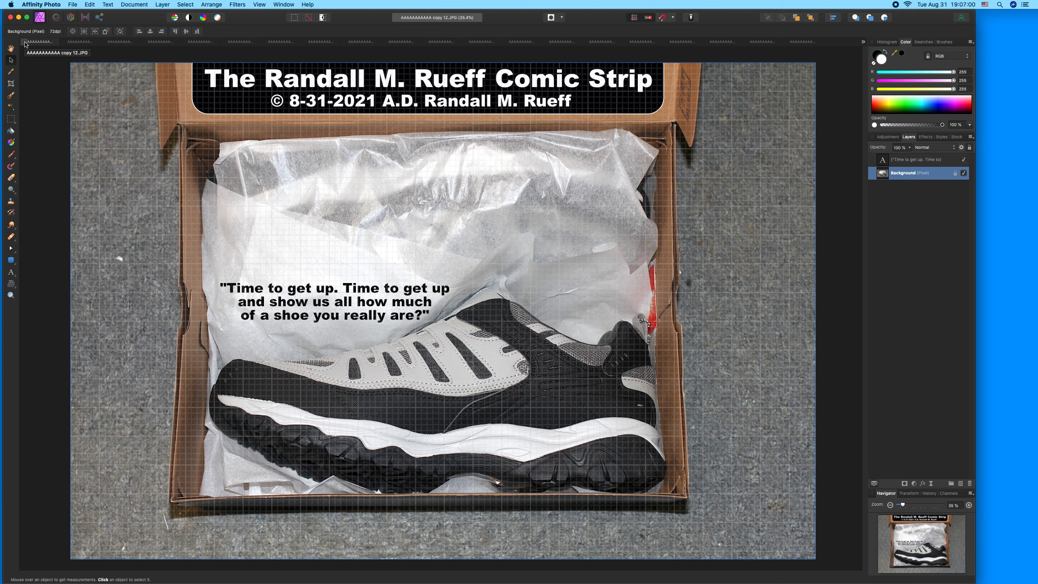
{"action": "left_click", "coordinate": [24, 42]}
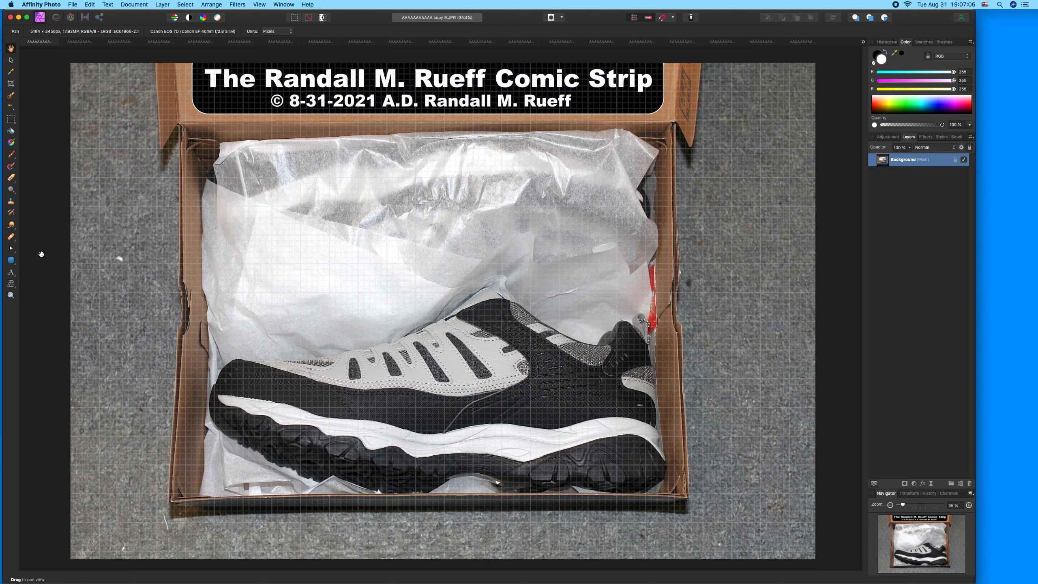
Start an artistic text caption on the white paper above the shoe's toe reading "I know how much of a shoe you really are
{"action": "left_click", "coordinate": [16, 278]}
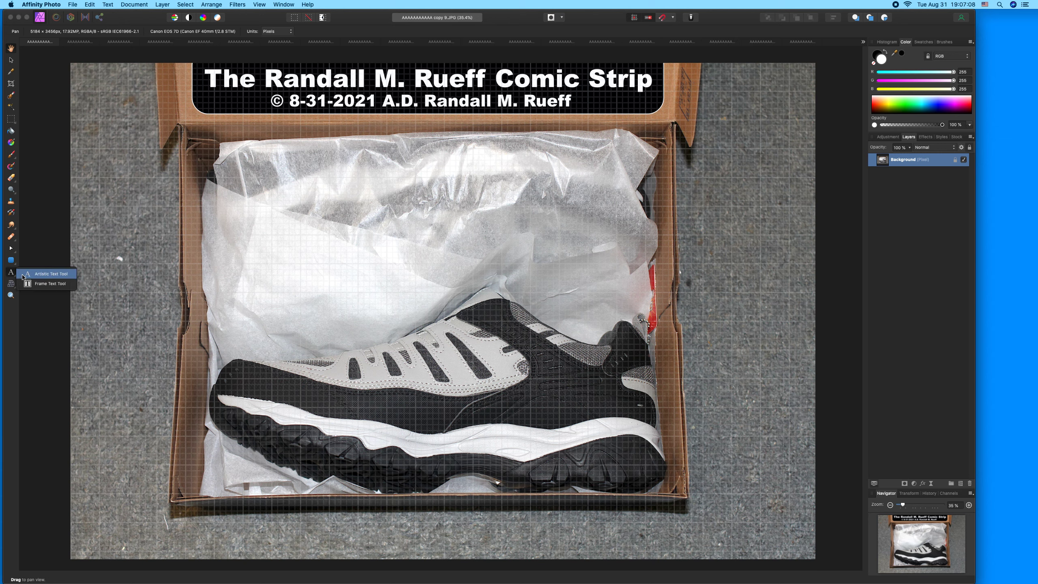
{"action": "left_click", "coordinate": [38, 274]}
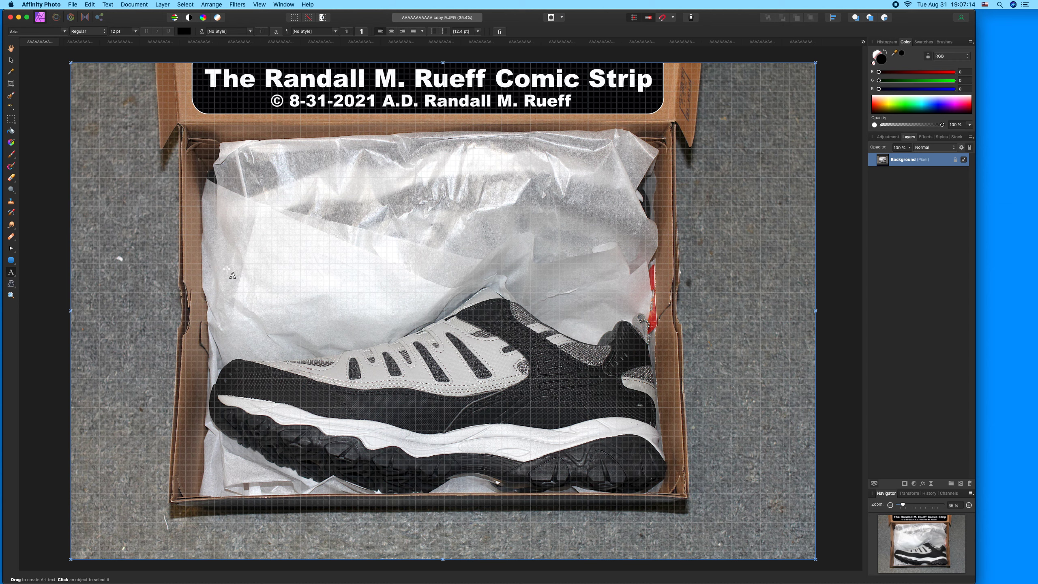
{"action": "left_click_drag", "start_coordinate": [227, 269], "coordinate": [234, 280]}
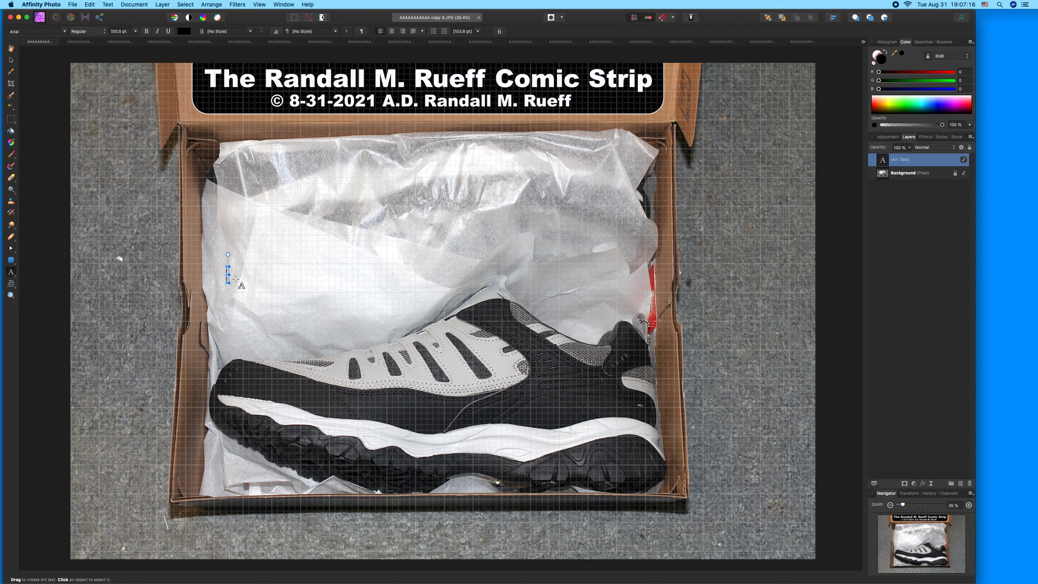
{"action": "type", "text": "\""}
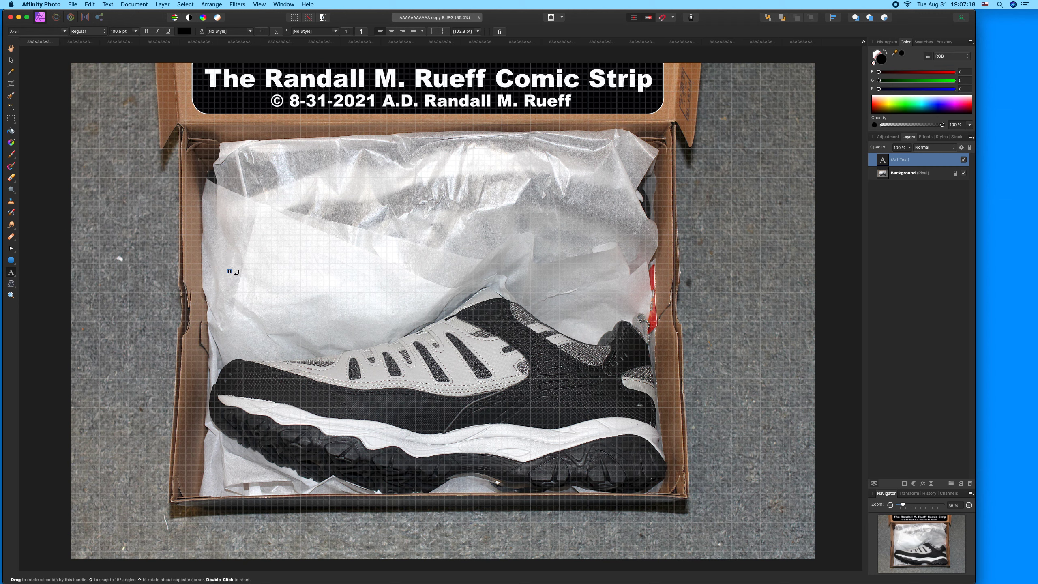
{"action": "type", "text": "I kn"}
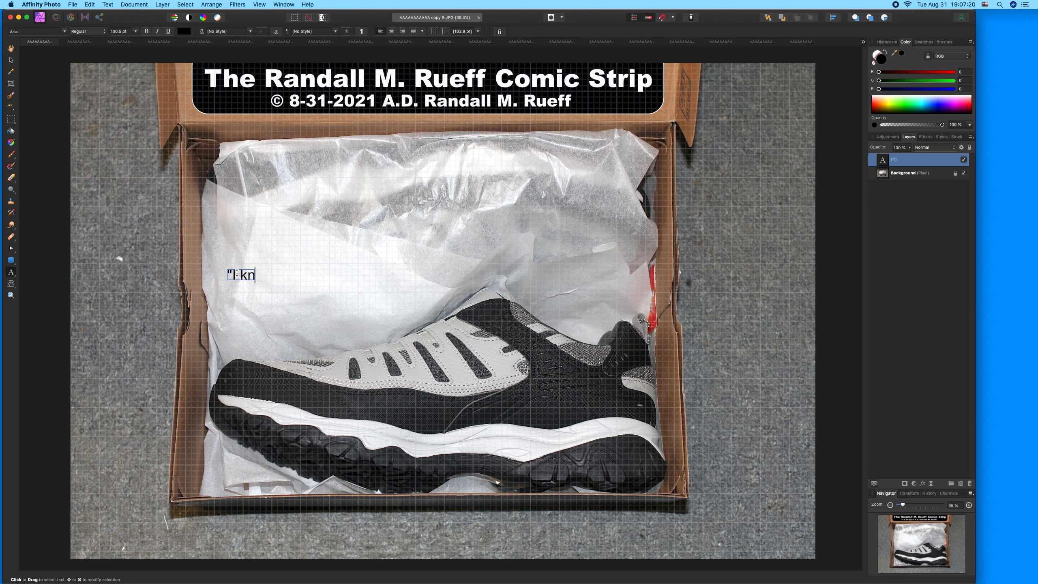
{"action": "type", "text": "ow how muc"}
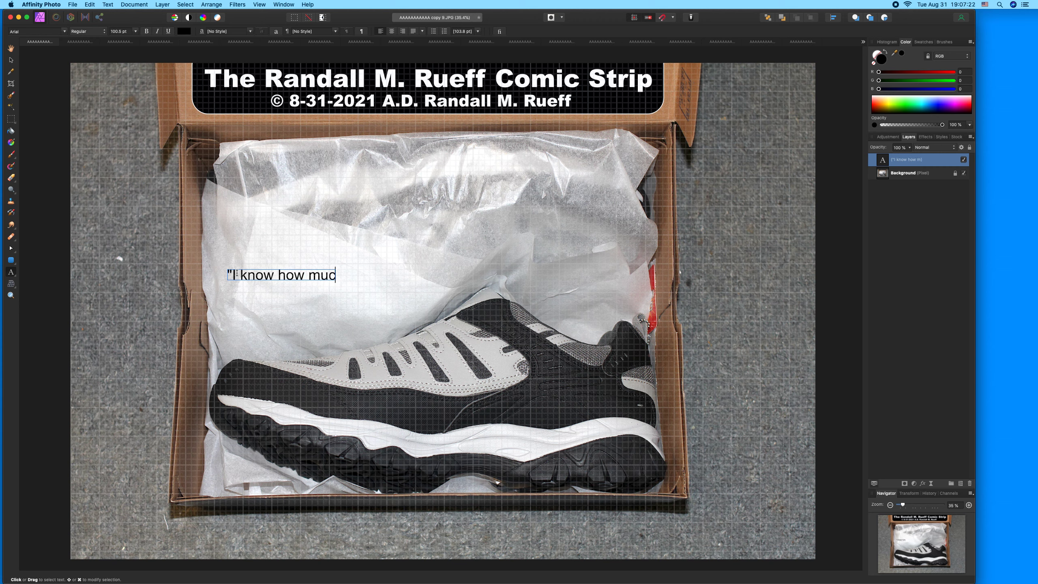
{"action": "type", "text": "h of a sh"}
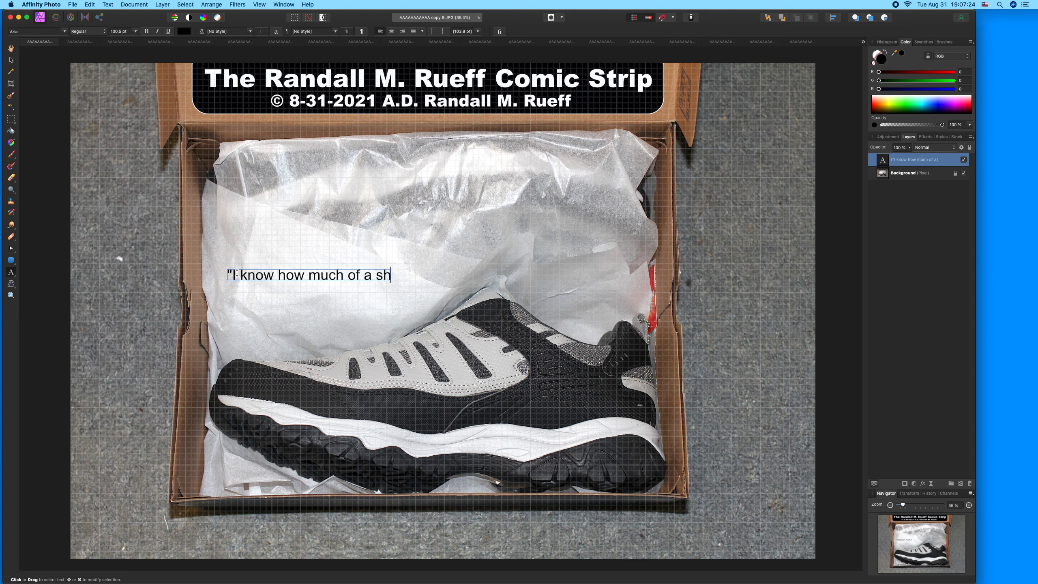
{"action": "type", "text": "oe you really are"}
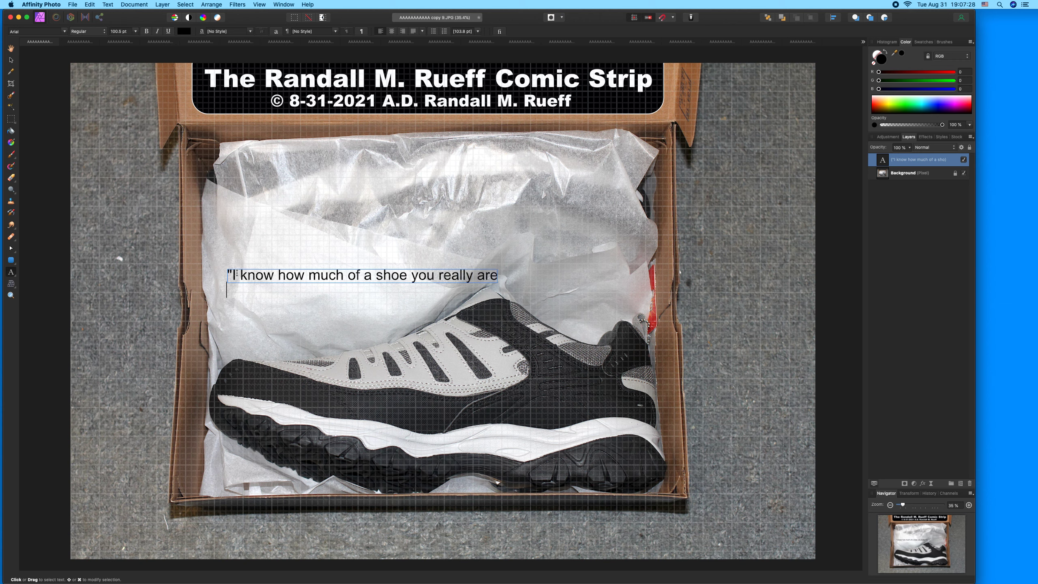
Add a second caption line reading but you need to get up and go show them!" with the closing quotation mark
{"action": "key", "text": "Return"}
{"action": "type", "text": "but you ne"}
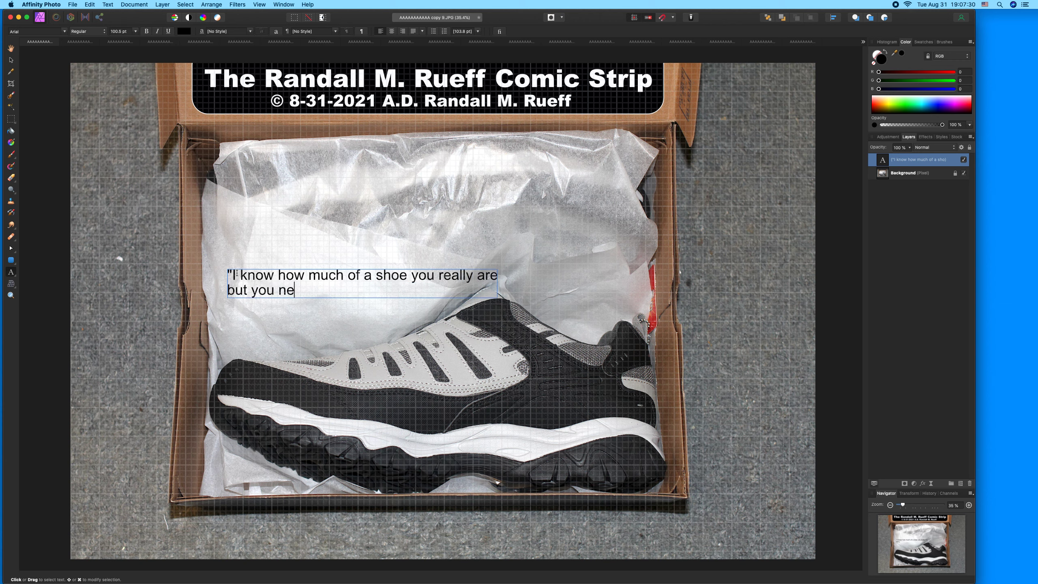
{"action": "type", "text": "ed to get up and "}
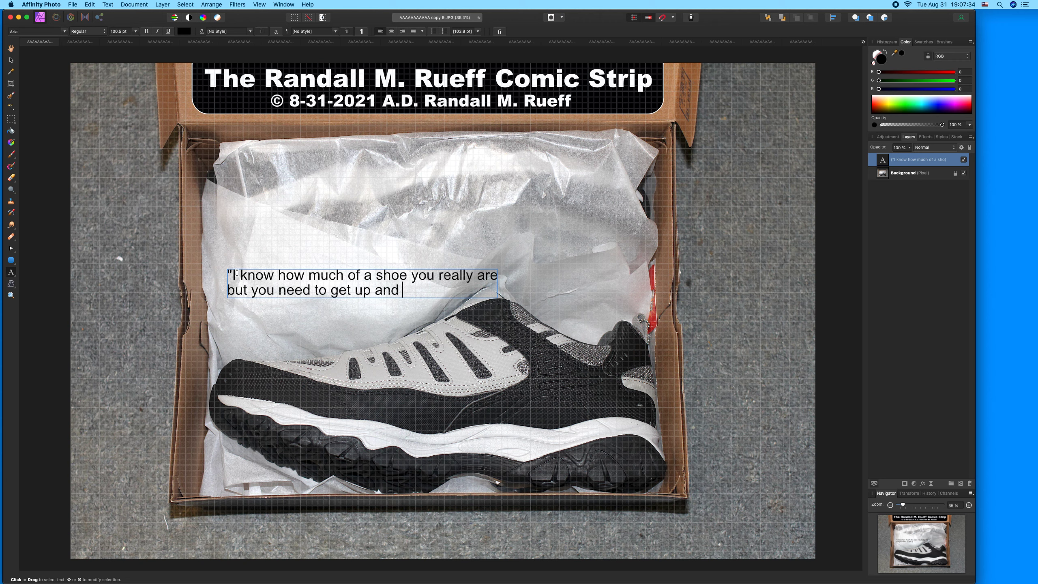
{"action": "type", "text": "go show them!\""}
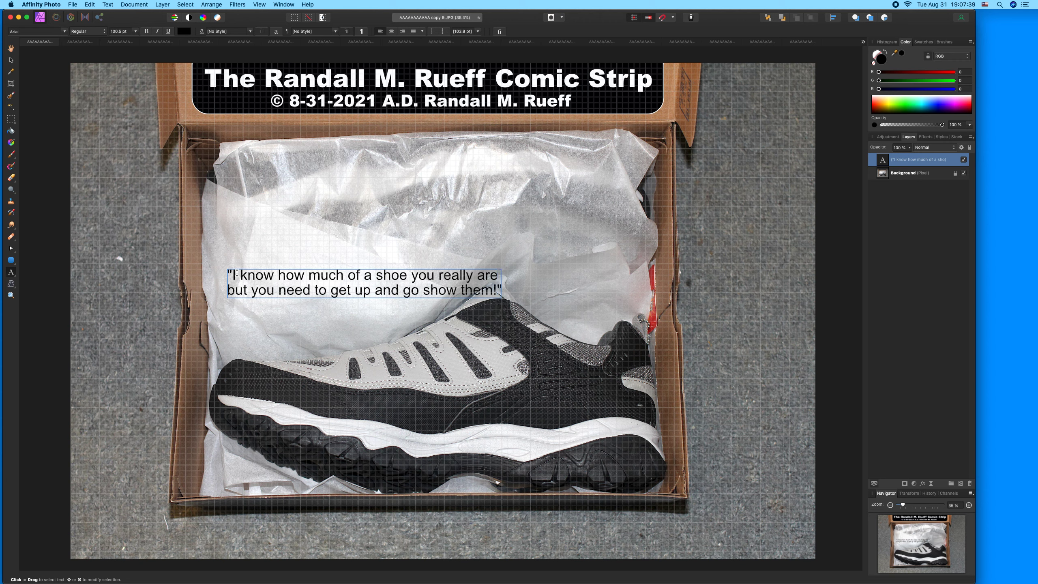
Break the caption into four lines, starting them with "I know", "a shoe", "but you" and "and go"
{"action": "key", "text": "Escape"}
{"action": "left_click", "coordinate": [376, 282]}
{"action": "key", "text": "Return"}
{"action": "left_click", "coordinate": [374, 301]}
{"action": "key", "text": "Return"}
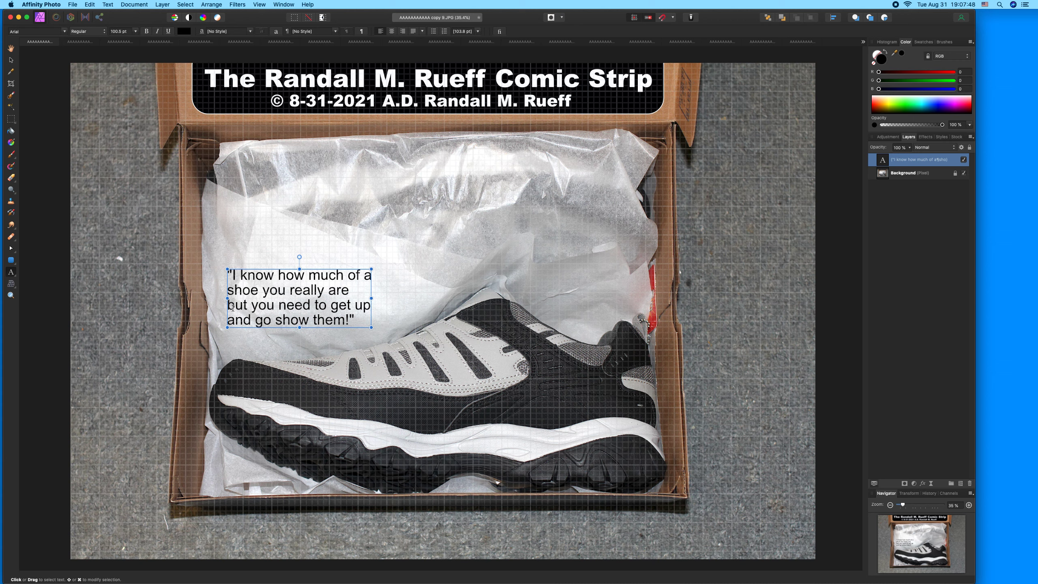
{"action": "left_click", "coordinate": [368, 278]}
{"action": "key", "text": "Return"}
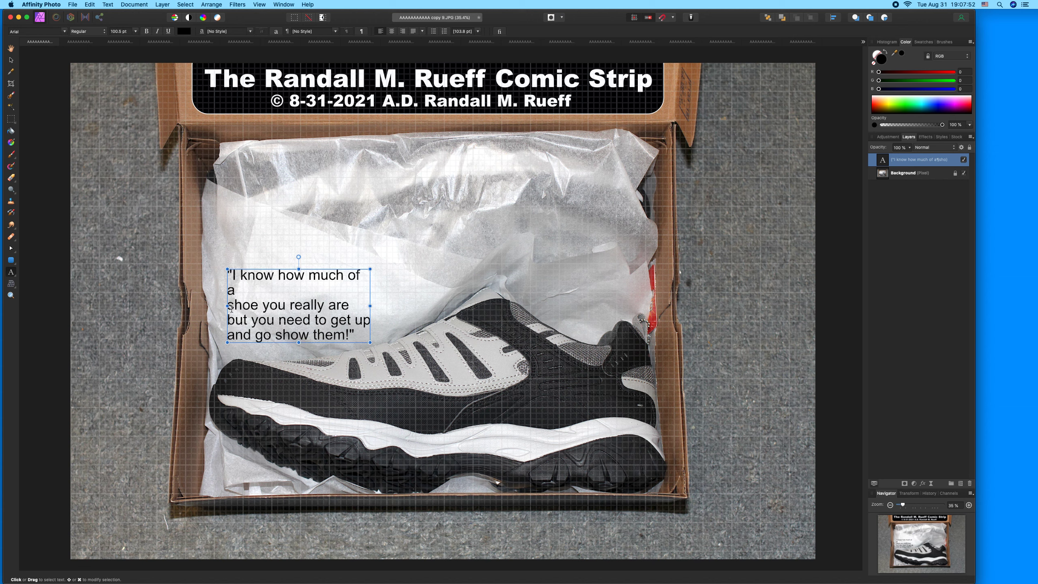
{"action": "key", "text": "BackSpace"}
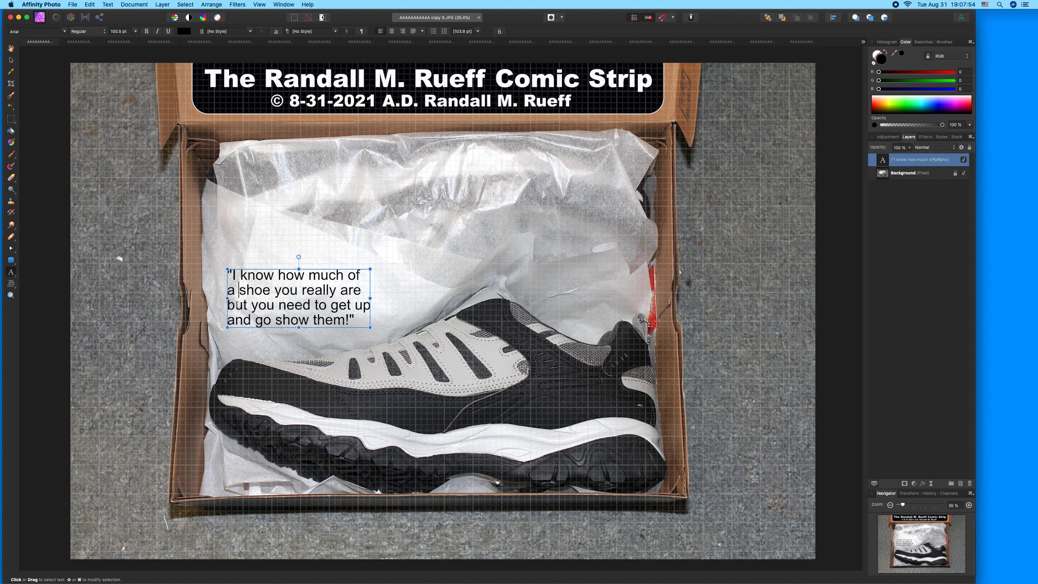
Centre the lines of the "I know how much" caption and set them in Arial Black
{"action": "key", "text": "super+a"}
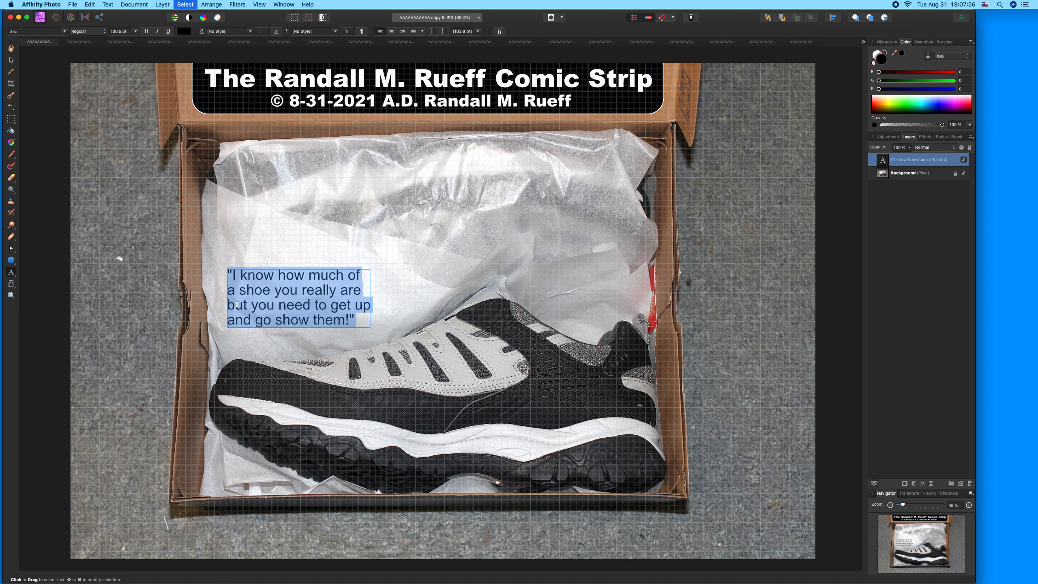
{"action": "left_click", "coordinate": [392, 32]}
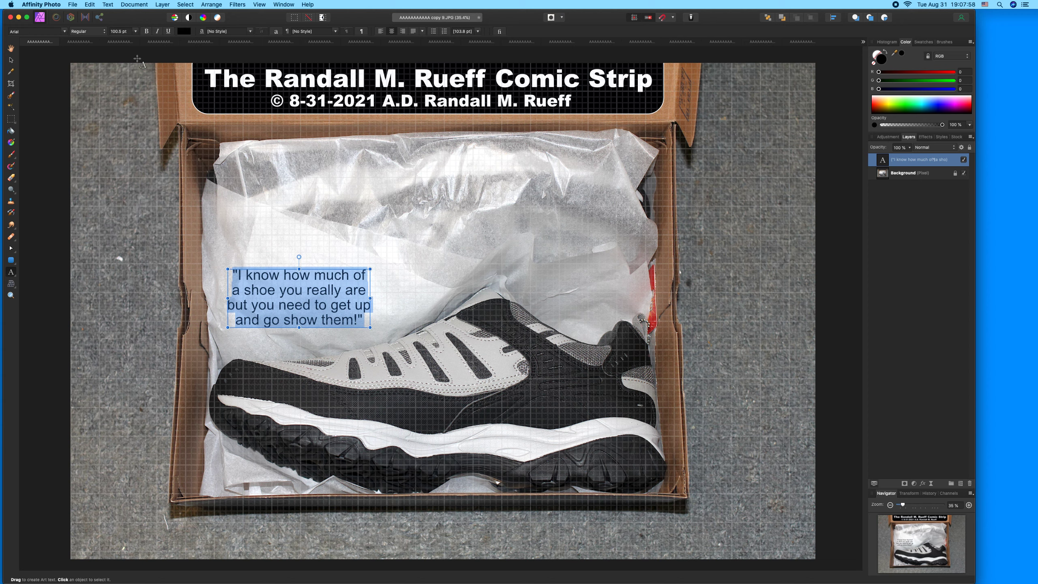
{"action": "left_click", "coordinate": [64, 32]}
{"action": "left_click", "coordinate": [117, 179]}
Move the "I know how much" caption onto the white paper above the shoe's toe and enlarge it slightly to fill the space
{"action": "left_click", "coordinate": [11, 60]}
{"action": "left_click_drag", "start_coordinate": [333, 282], "coordinate": [369, 282]}
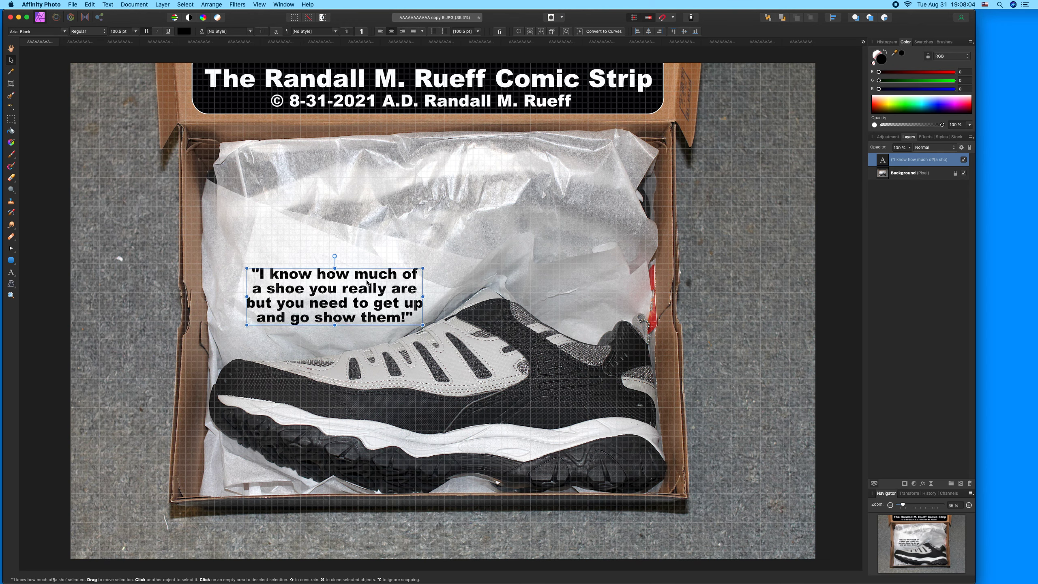
{"action": "left_click_drag", "start_coordinate": [247, 268], "coordinate": [223, 261]}
{"action": "left_click_drag", "start_coordinate": [361, 285], "coordinate": [361, 287]}
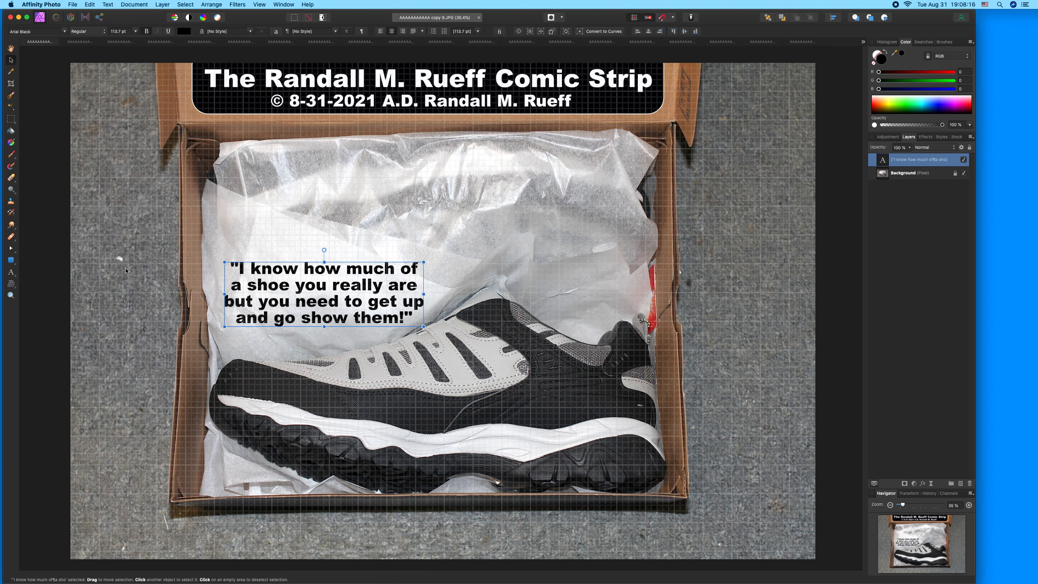
Save the "I know how much" photo copy flattened and close it
{"action": "left_click", "coordinate": [125, 271]}
{"action": "key", "text": "super+s"}
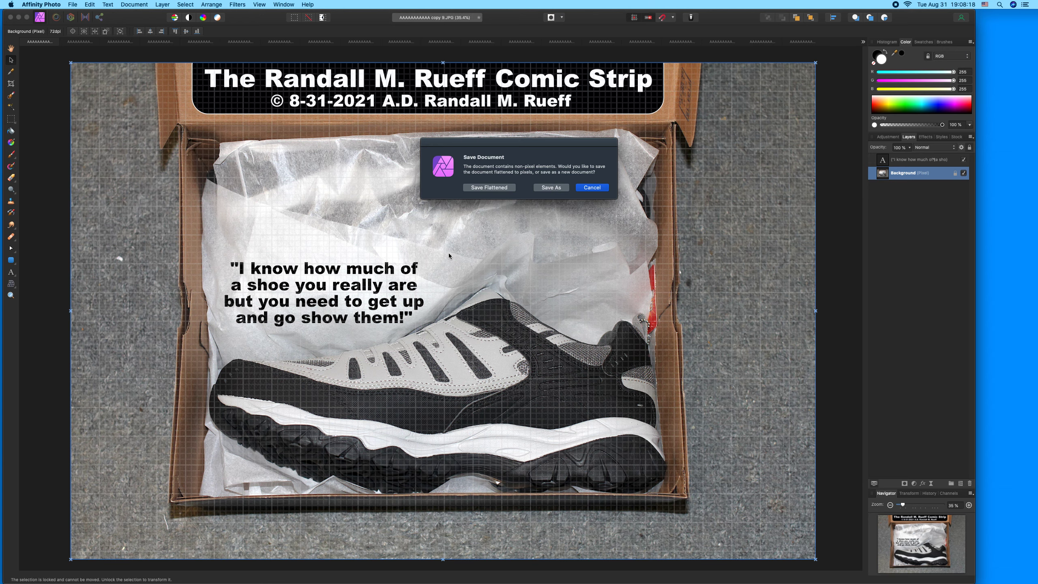
{"action": "left_click", "coordinate": [478, 189]}
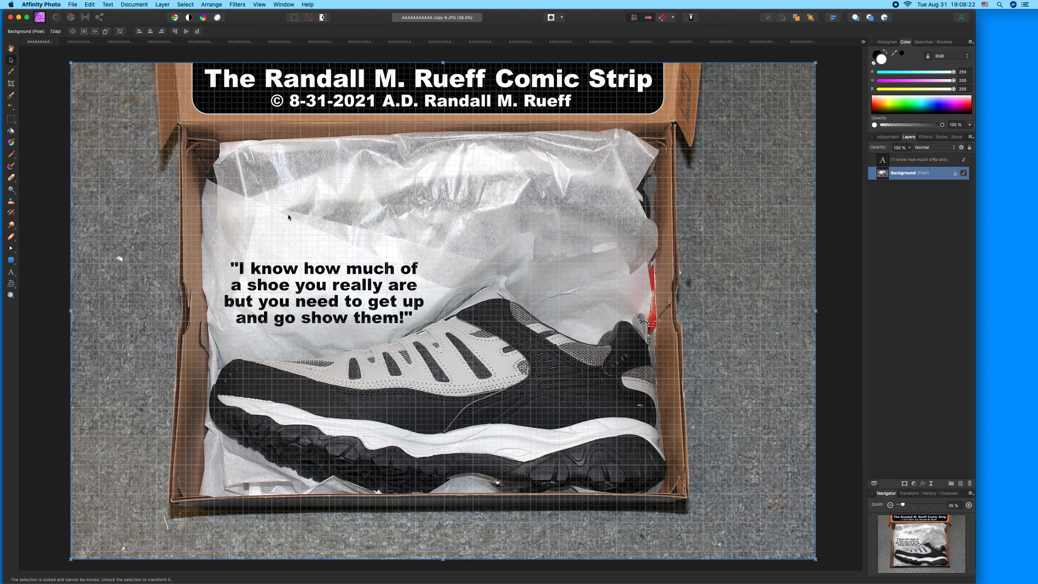
{"action": "left_click", "coordinate": [24, 43]}
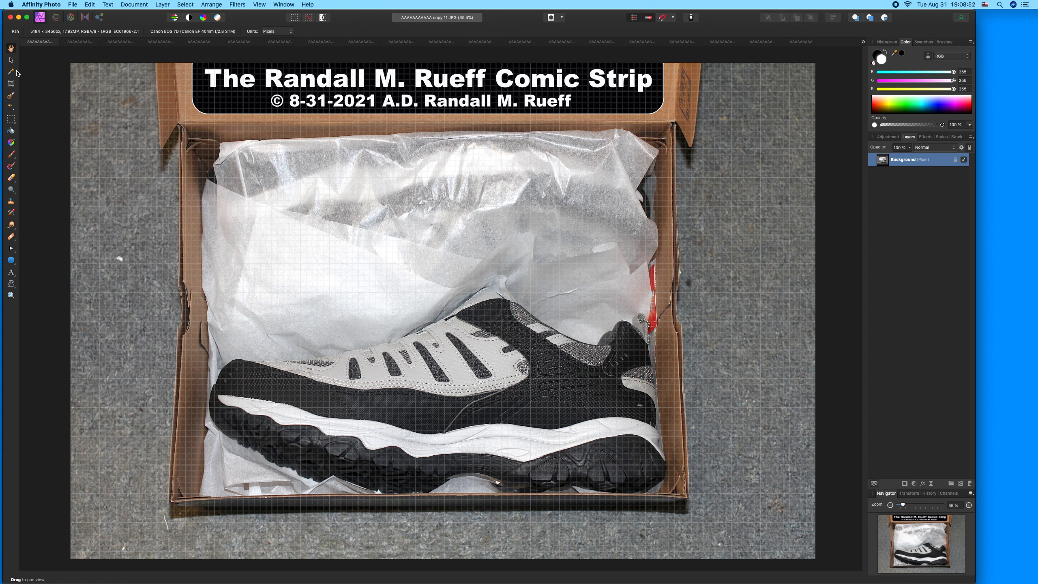
Start an artistic text caption on the white paper of the next photo copy with the first line "It's O.K
{"action": "left_click", "coordinate": [12, 273]}
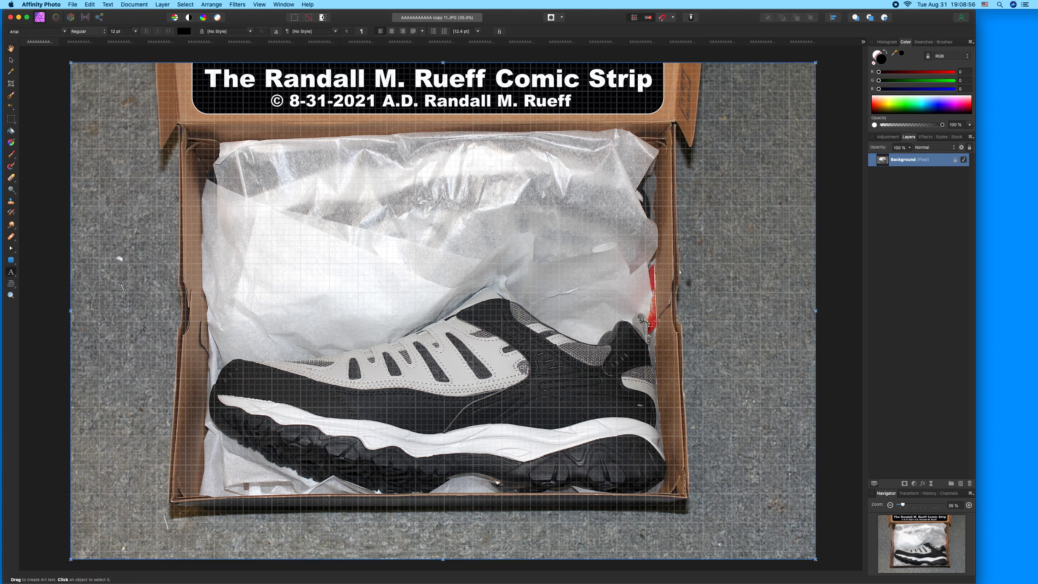
{"action": "left_click", "coordinate": [230, 262]}
{"action": "left_click_drag", "start_coordinate": [230, 262], "coordinate": [236, 273]}
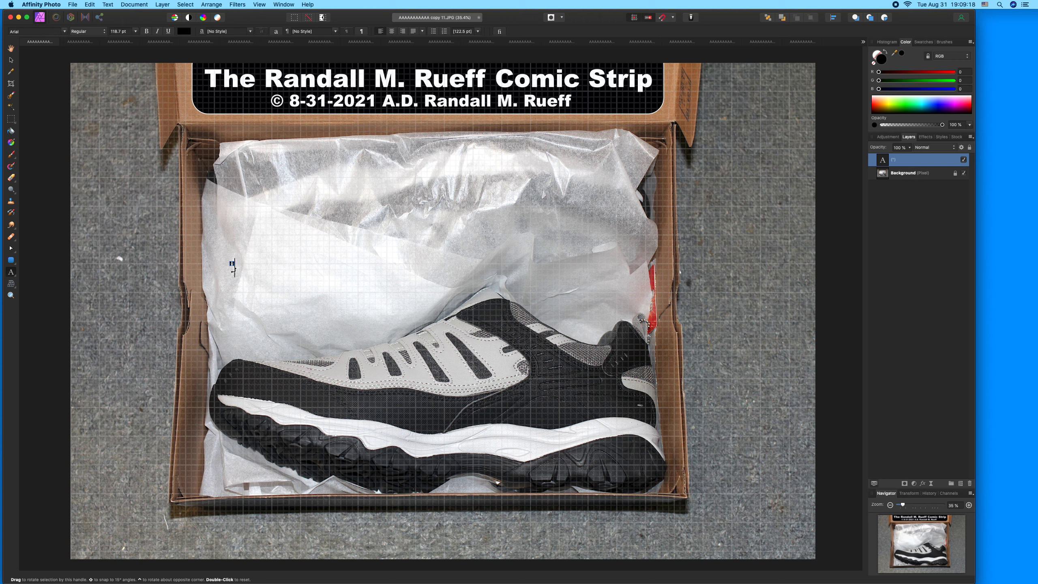
{"action": "type", "text": "It's "}
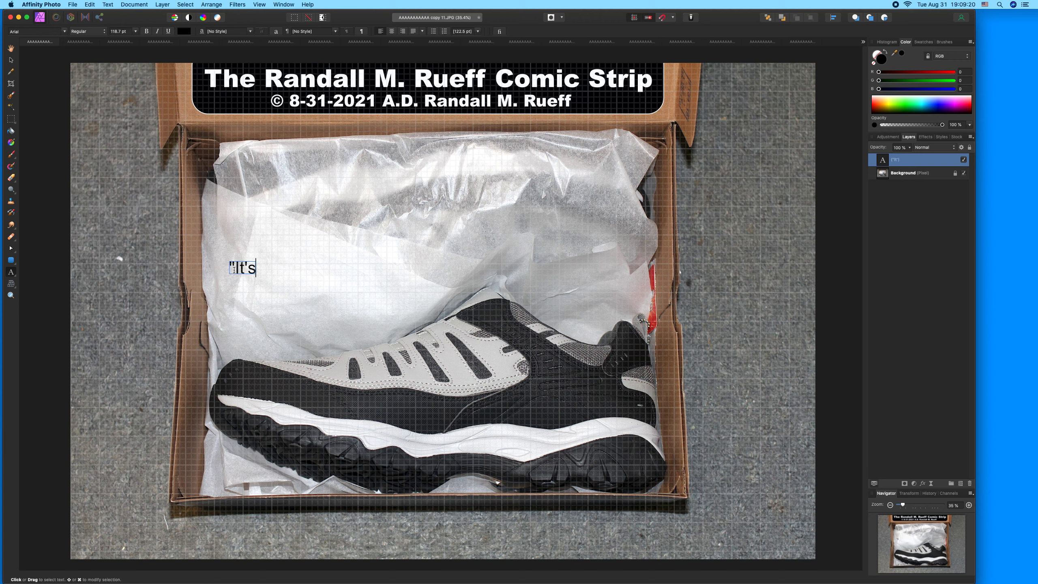
{"action": "type", "text": "O.K."}
{"action": "key", "text": "Return"}
Write "I'll be there with you" as the second line of the "It's O.K." caption
{"action": "type", "text": "I'"}
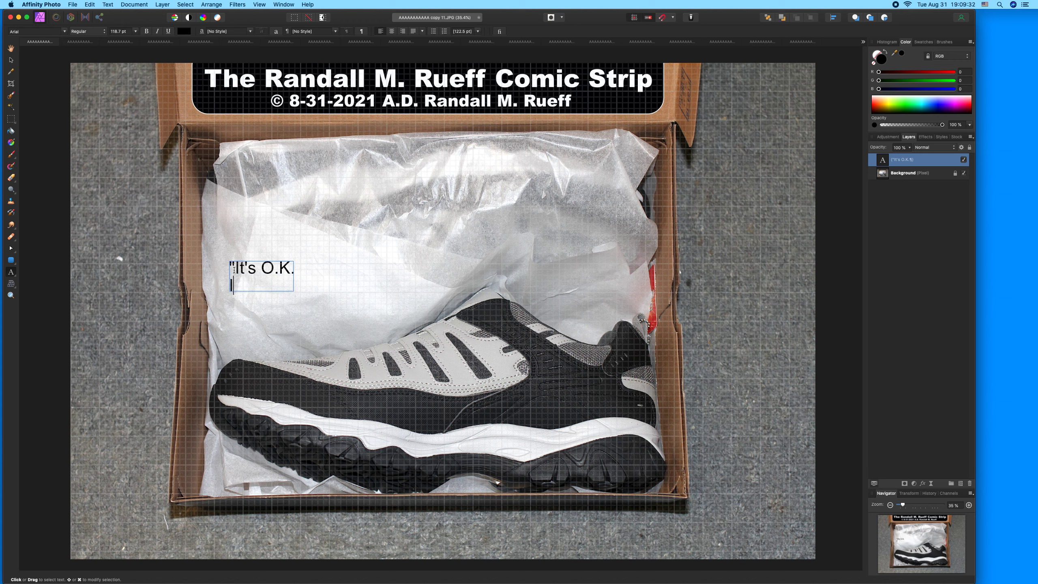
{"action": "type", "text": "ll be there with you"}
{"action": "key", "text": "BackSpace"}
{"action": "key", "text": "BackSpace"}
{"action": "key", "text": "BackSpace"}
{"action": "key", "text": "BackSpace"}
{"action": "type", "text": "you"}
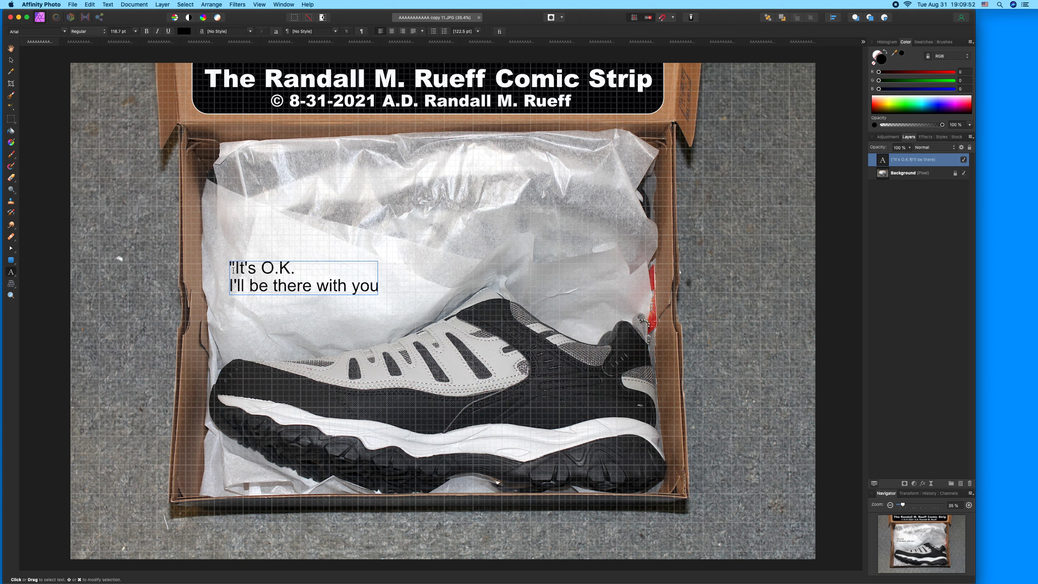
Insert "left" before "there" in the second line and end the caption with an exclamation mark and closing quotation mark
{"action": "left_click", "coordinate": [273, 286]}
{"action": "type", "text": "left"}
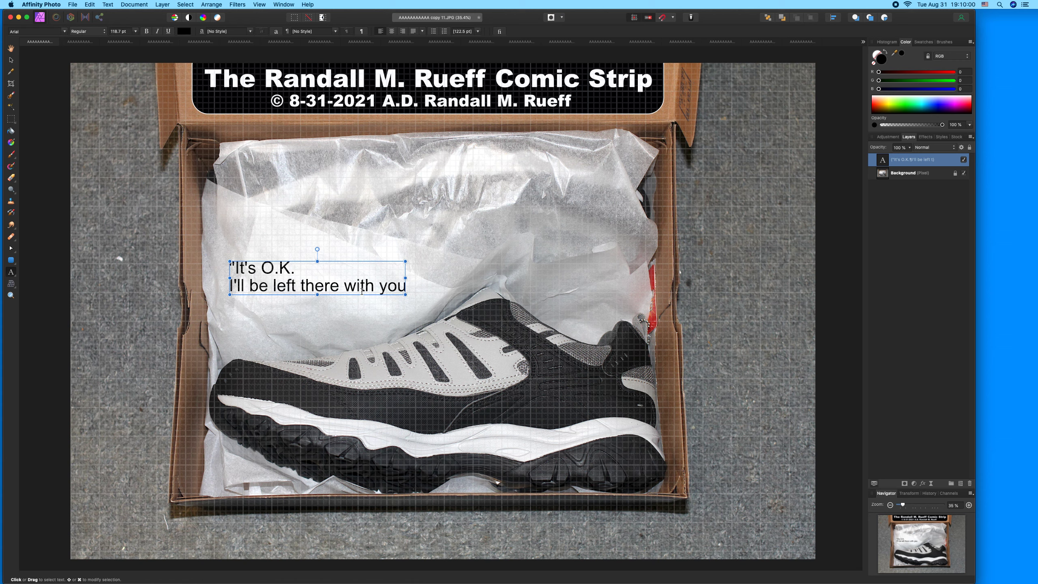
{"action": "type", "text": "!\""}
Break the second caption line after "left" so that "there with you!" forms a third line
{"action": "key", "text": "super+a"}
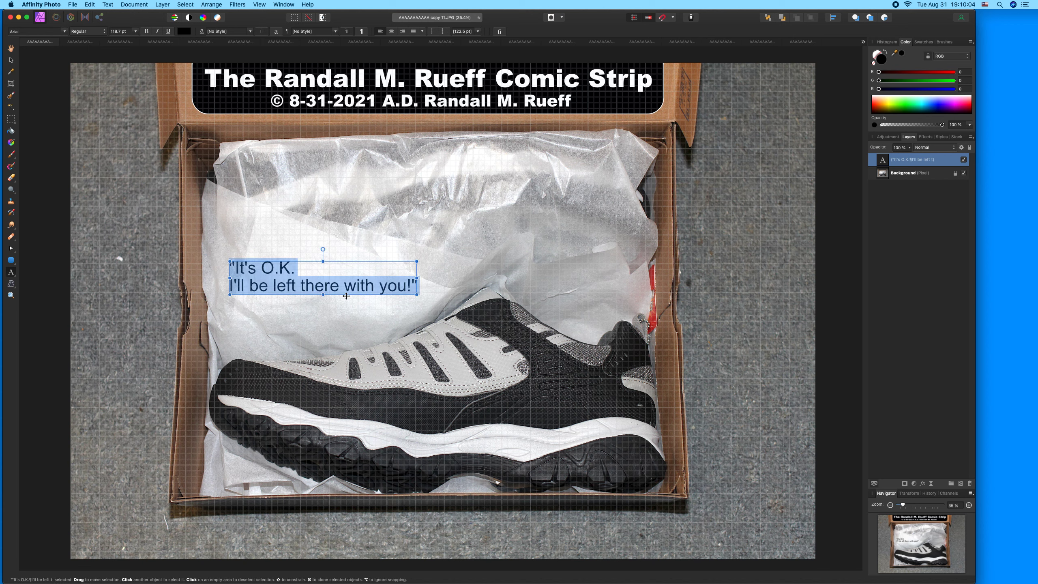
{"action": "left_click", "coordinate": [300, 289]}
{"action": "key", "text": "BackSpace"}
{"action": "key", "text": "Return"}
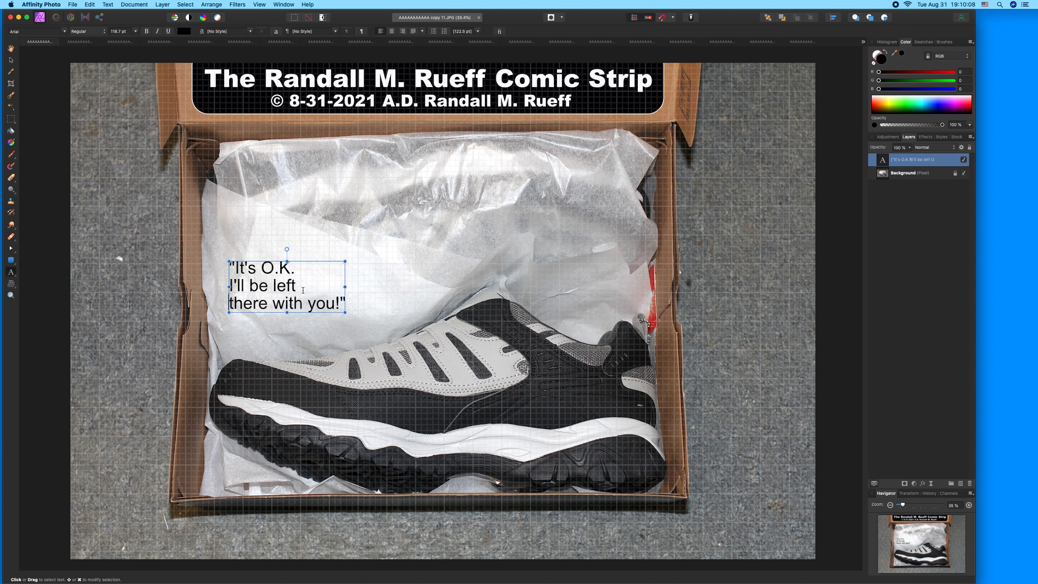
Centre the lines of the "It's O.K." caption and set them in Arial Black
{"action": "key", "text": "super+a"}
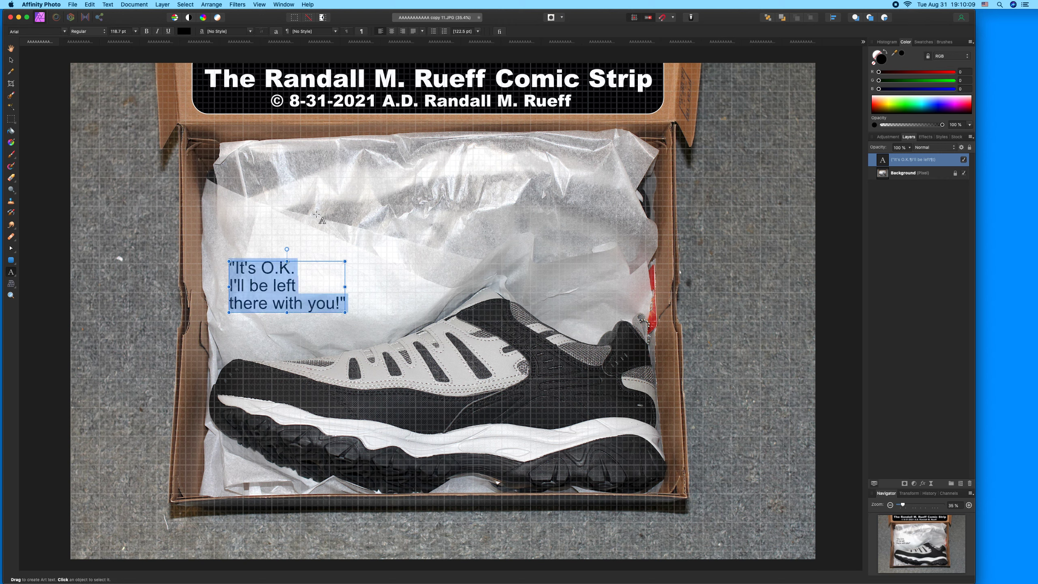
{"action": "left_click", "coordinate": [392, 32]}
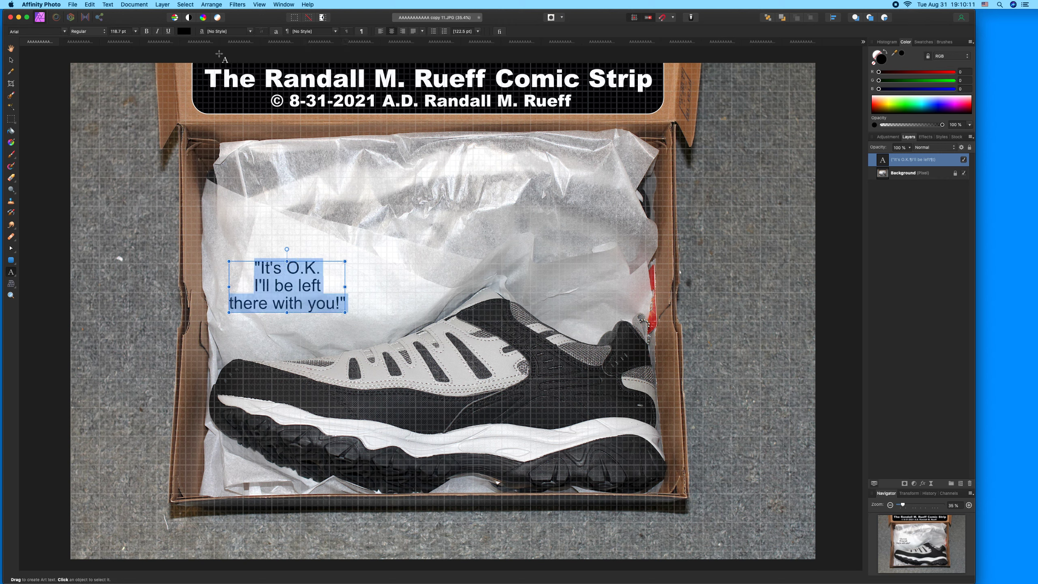
{"action": "left_click", "coordinate": [64, 32]}
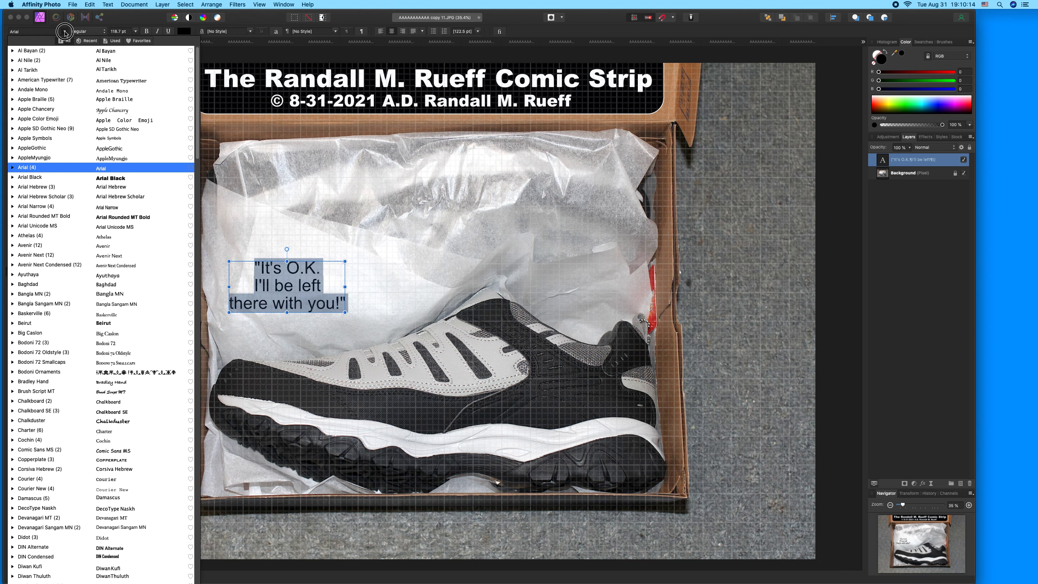
{"action": "left_click", "coordinate": [100, 169]}
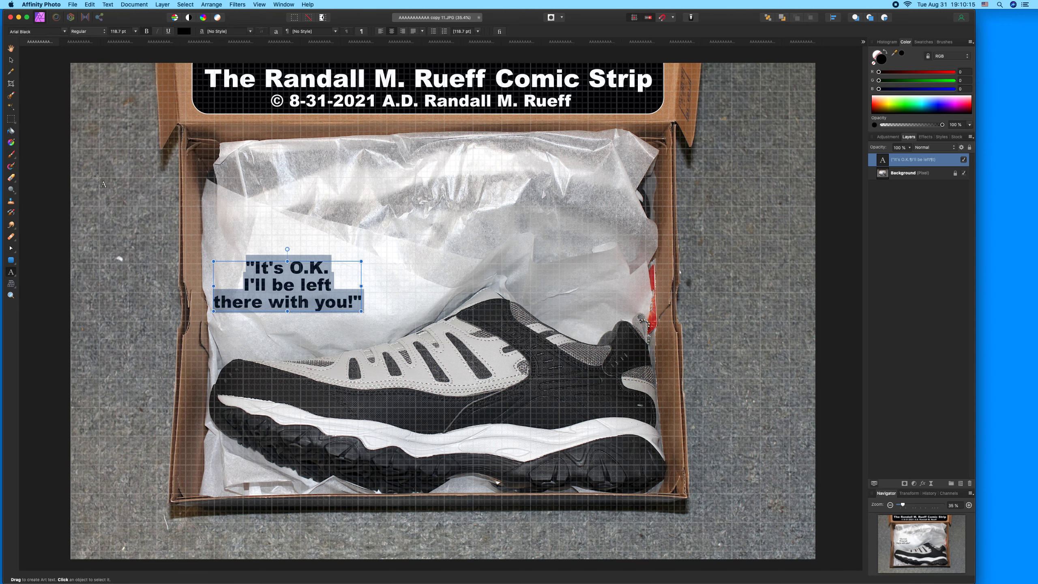
Move the "It's O.K." caption within the white paper and enlarge it to fill the space above the shoe's toe
{"action": "left_click", "coordinate": [11, 61]}
{"action": "left_click_drag", "start_coordinate": [304, 281], "coordinate": [316, 299]}
{"action": "left_click_drag", "start_coordinate": [373, 279], "coordinate": [402, 270]}
Deselect the "It's O.K." caption and save the photo copy flattened
{"action": "left_click", "coordinate": [354, 227]}
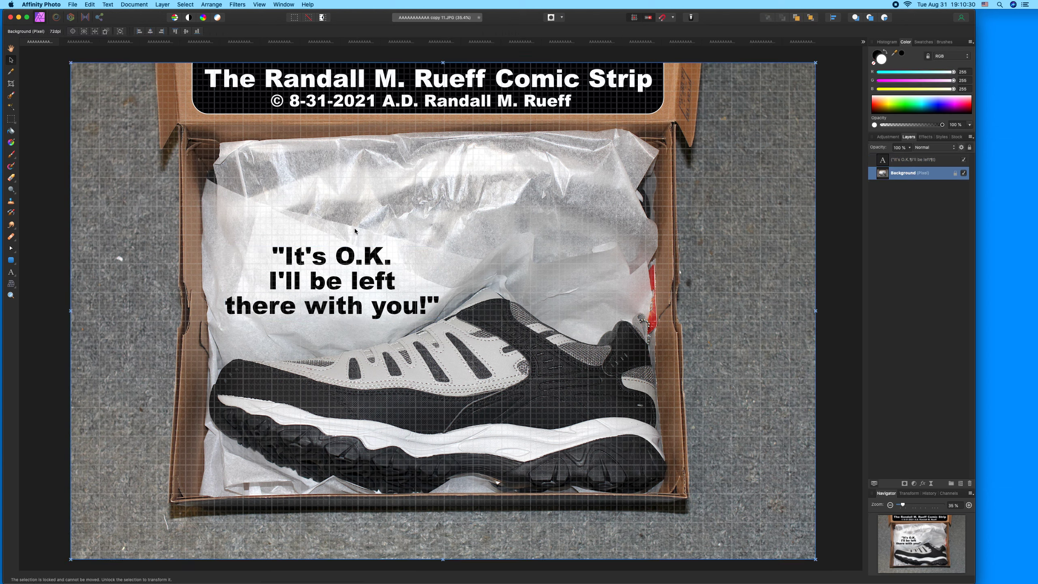
{"action": "key", "text": "super+s"}
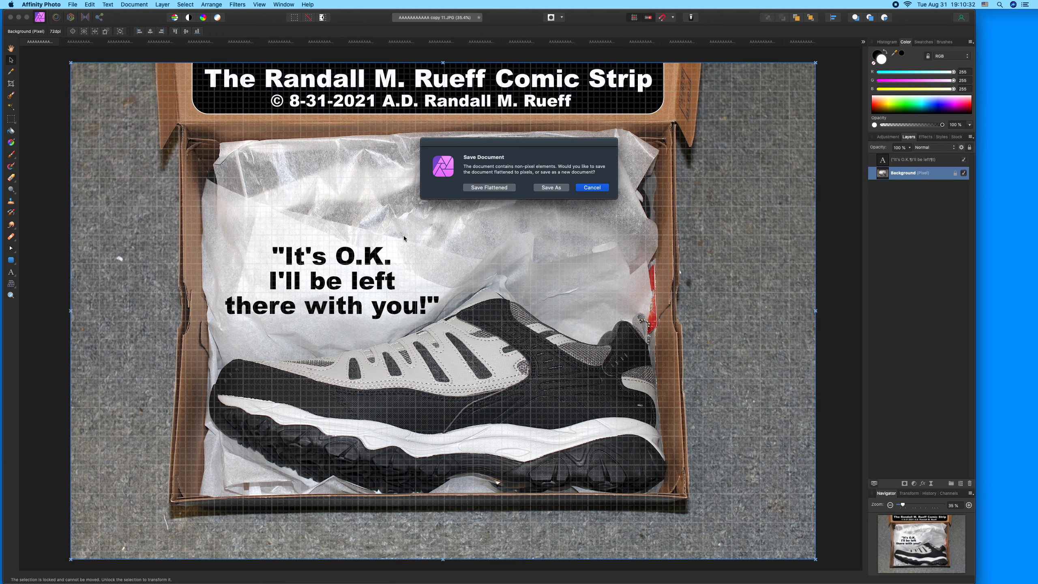
{"action": "left_click", "coordinate": [490, 187]}
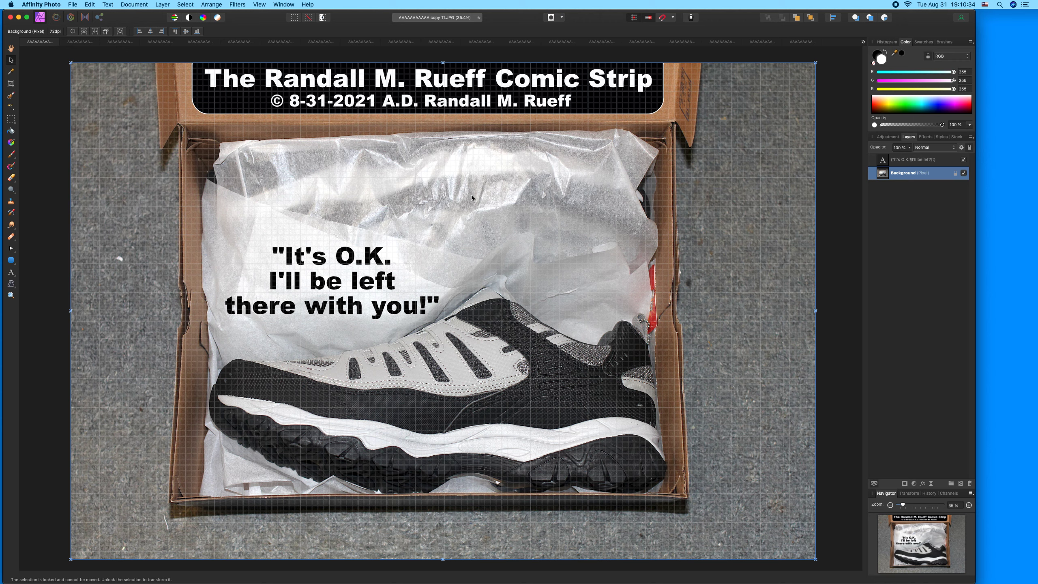
Switch to the next uncaptioned shoe photo and start artistic text of about 100 pt on the white paper above the toe
{"action": "left_click", "coordinate": [24, 42]}
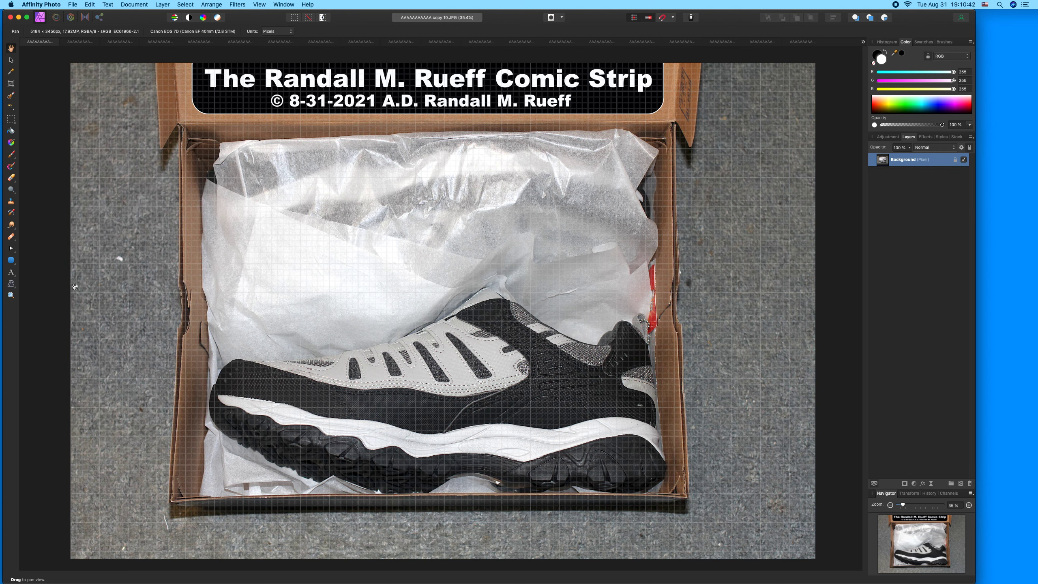
{"action": "left_click", "coordinate": [16, 278]}
{"action": "left_click", "coordinate": [24, 272]}
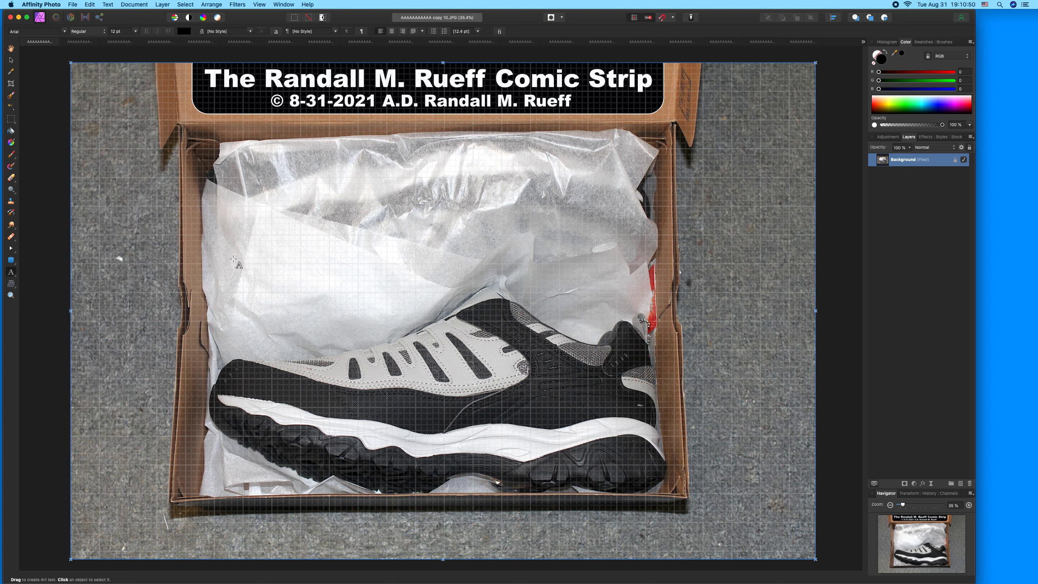
{"action": "left_click", "coordinate": [232, 258]}
{"action": "left_click_drag", "start_coordinate": [232, 257], "coordinate": [236, 266]}
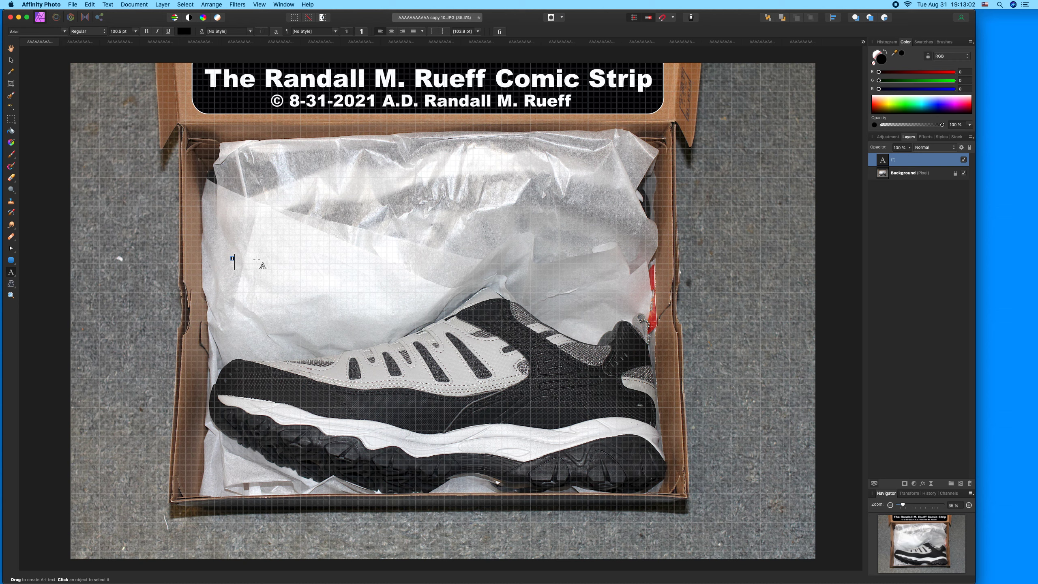
{"action": "type", "text": "\"You met"}
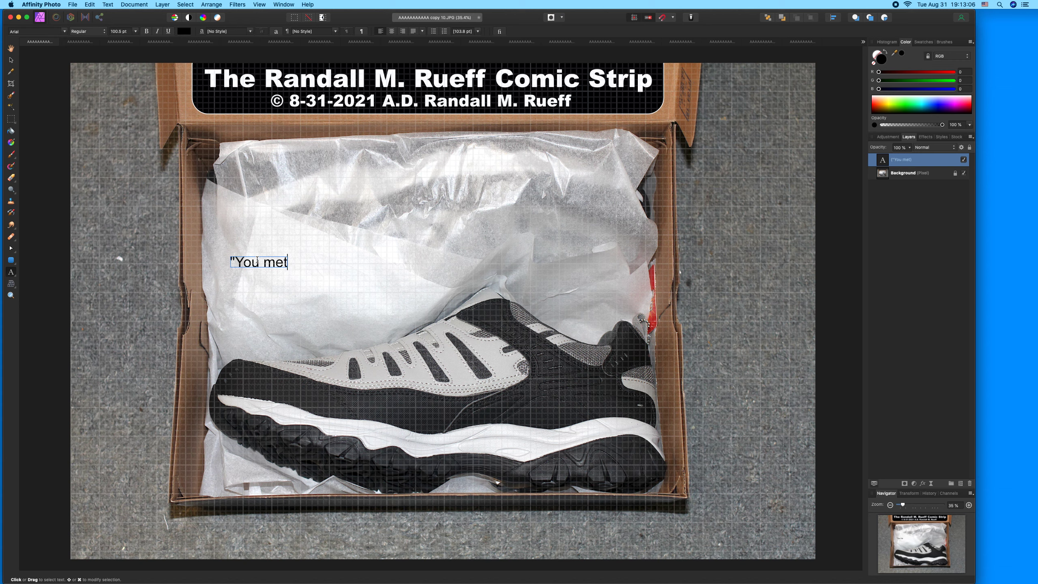
{"action": "type", "text": " Mr. & Mrs"}
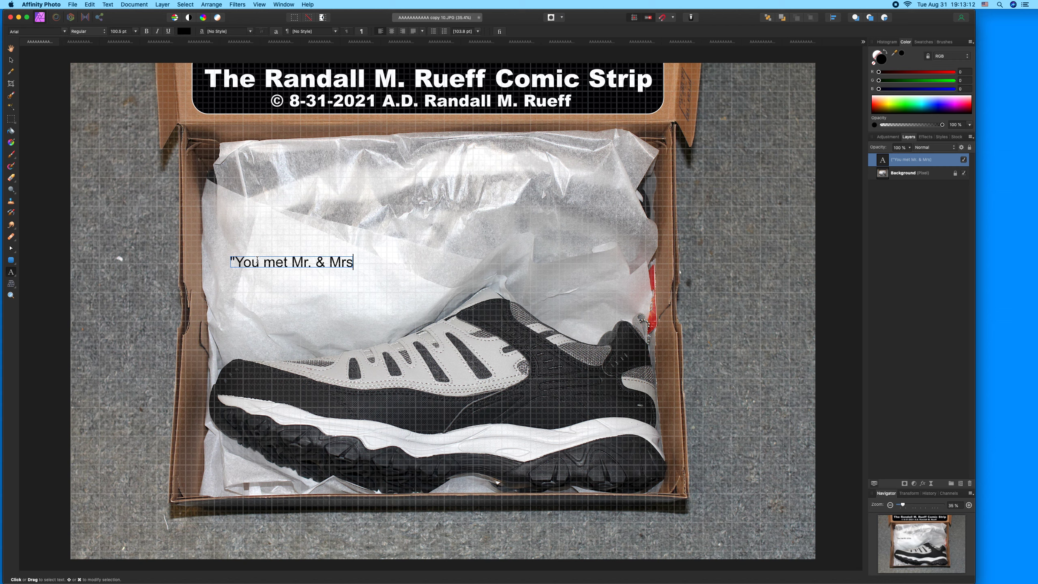
{"action": "type", "text": ". Socks yesterday"}
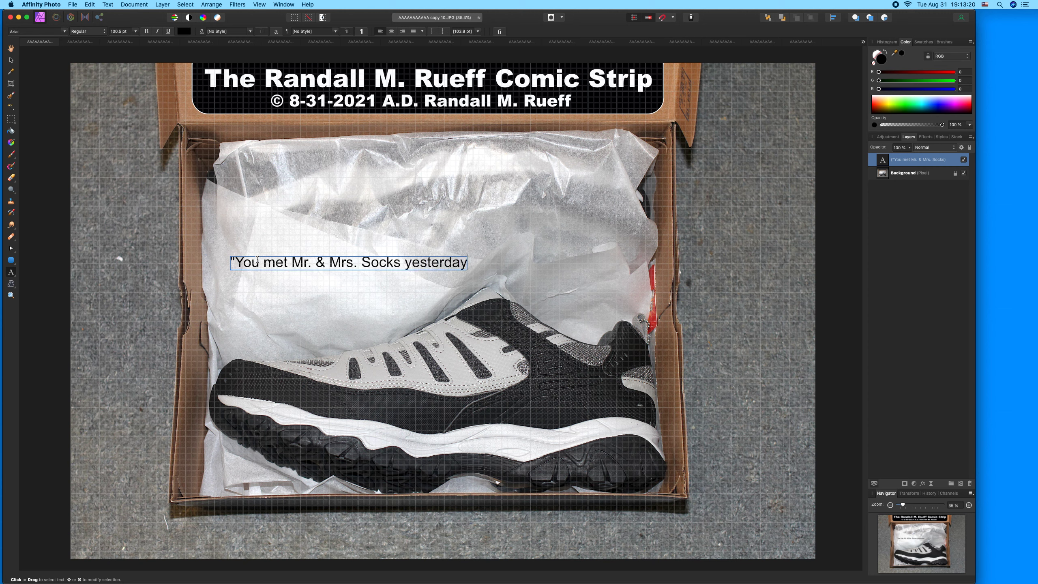
{"action": "type", "text": "."}
{"action": "key", "text": "super+a"}
{"action": "key", "text": "BackSpace"}
Write the caption "I bet Mr. & Mrs. Socks are already up and ready to go to work", breaking the line after "up"
{"action": "type", "text": "\"I bet M"}
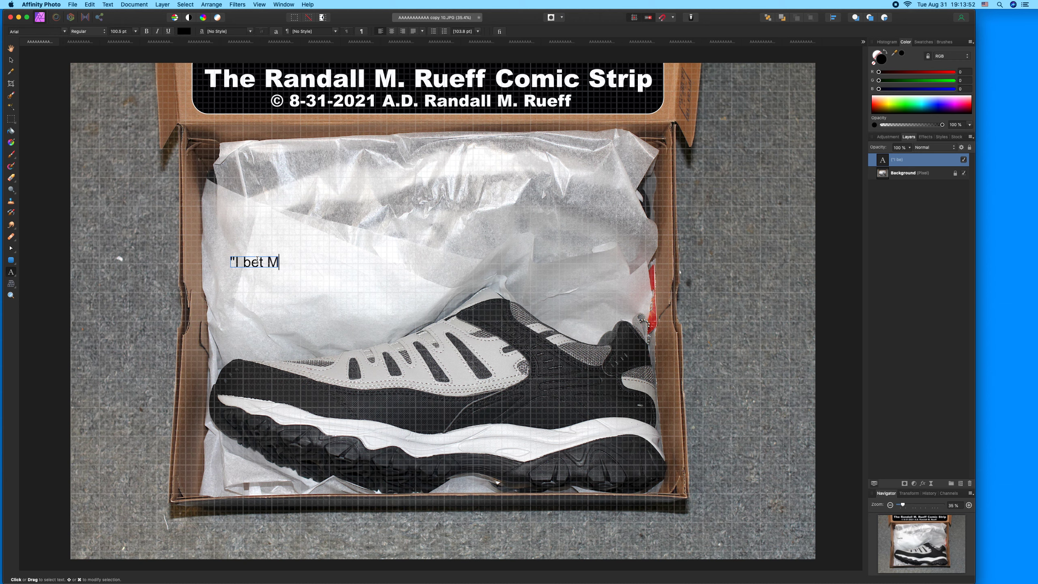
{"action": "type", "text": "r. & Mrs. Socks"}
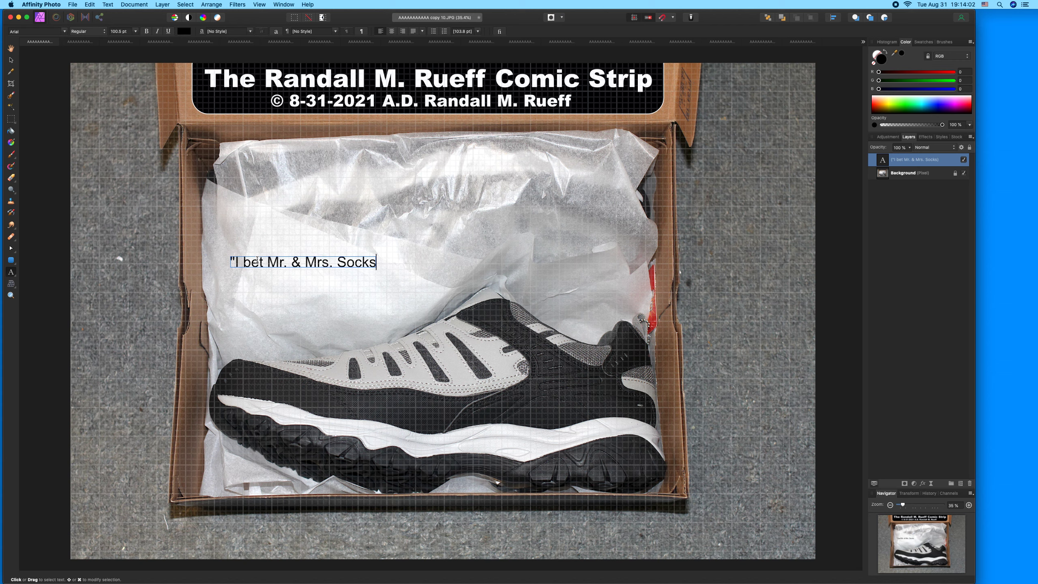
{"action": "type", "text": "are already up and ready to "}
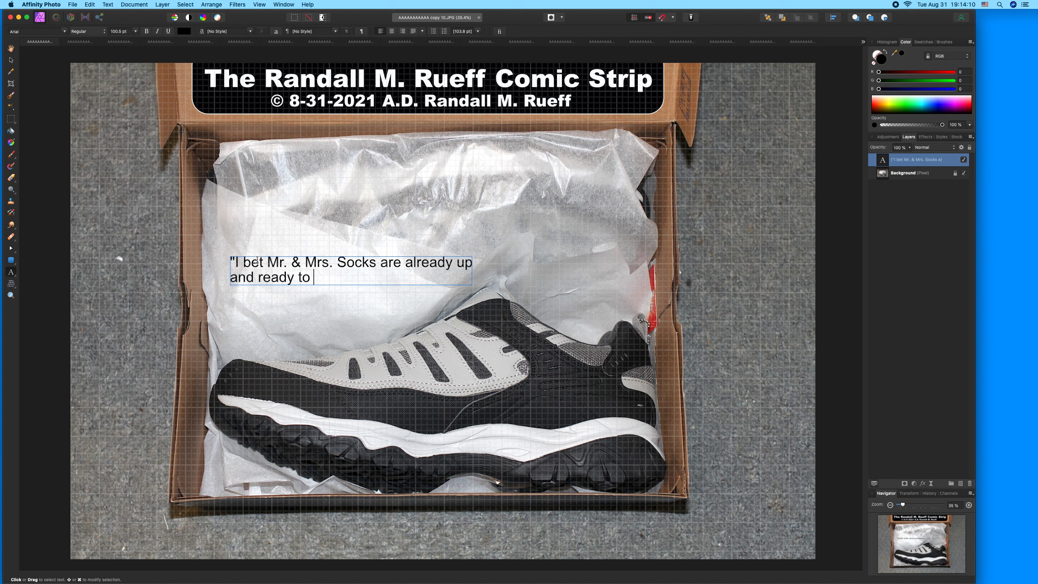
{"action": "type", "text": "go to work"}
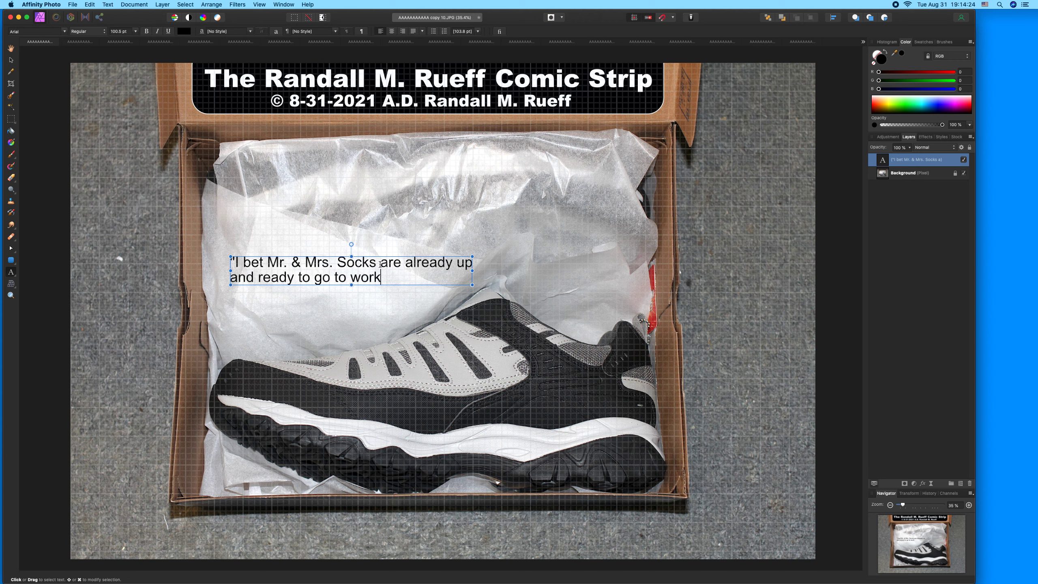
Move the caption's line break from after "up" to after "Socks"
{"action": "left_click", "coordinate": [380, 263]}
{"action": "key", "text": "BackSpace"}
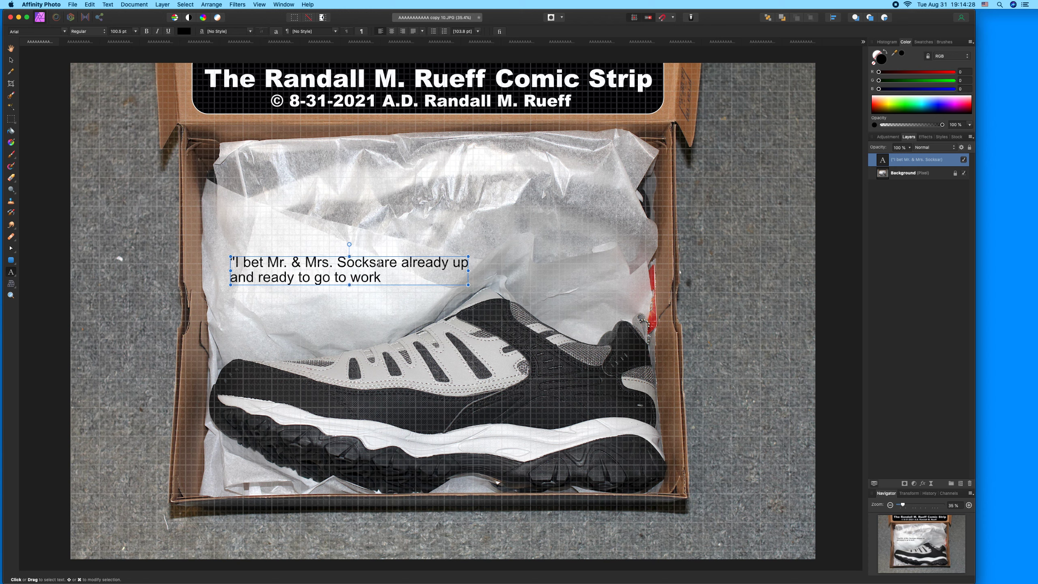
{"action": "key", "text": "Return"}
{"action": "left_click", "coordinate": [230, 292]}
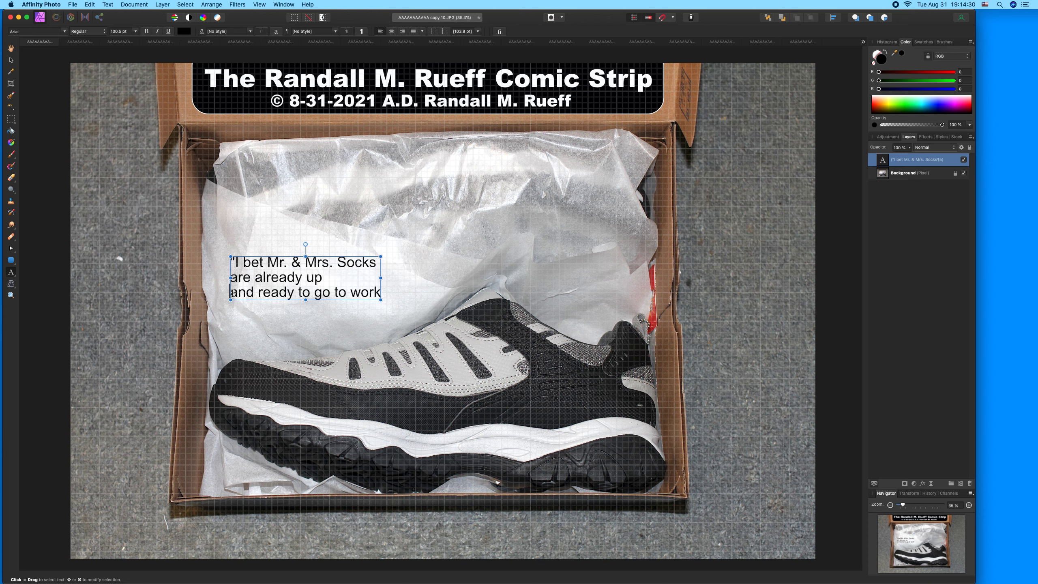
{"action": "key", "text": "BackSpace"}
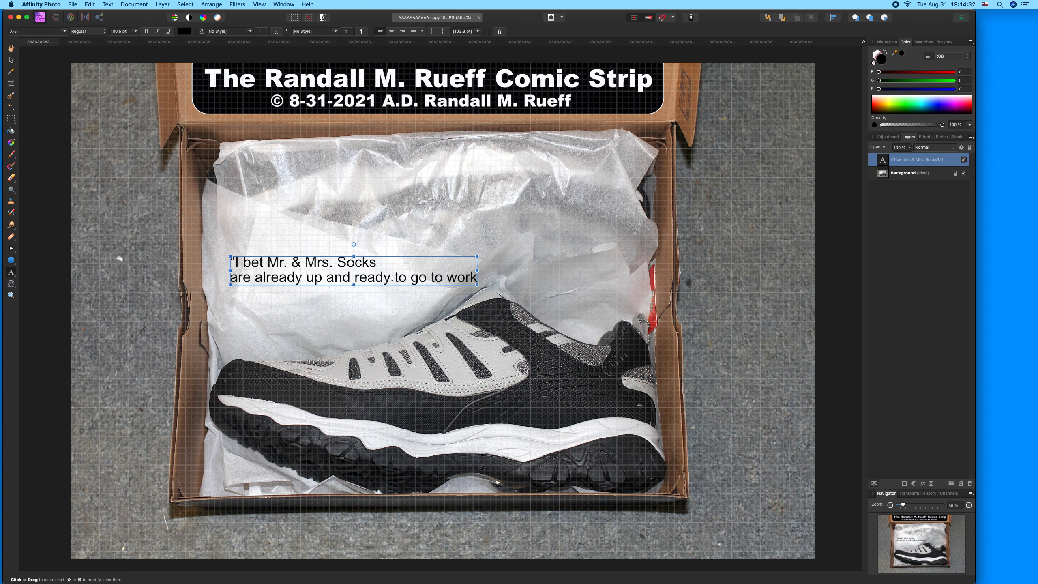
Put "ready to go to work" on a third caption line and end it with a period and closing quotation mark
{"action": "key", "text": "Return"}
{"action": "left_click", "coordinate": [355, 281]}
{"action": "key", "text": "Return"}
{"action": "left_click", "coordinate": [231, 306]}
{"action": "key", "text": "BackSpace"}
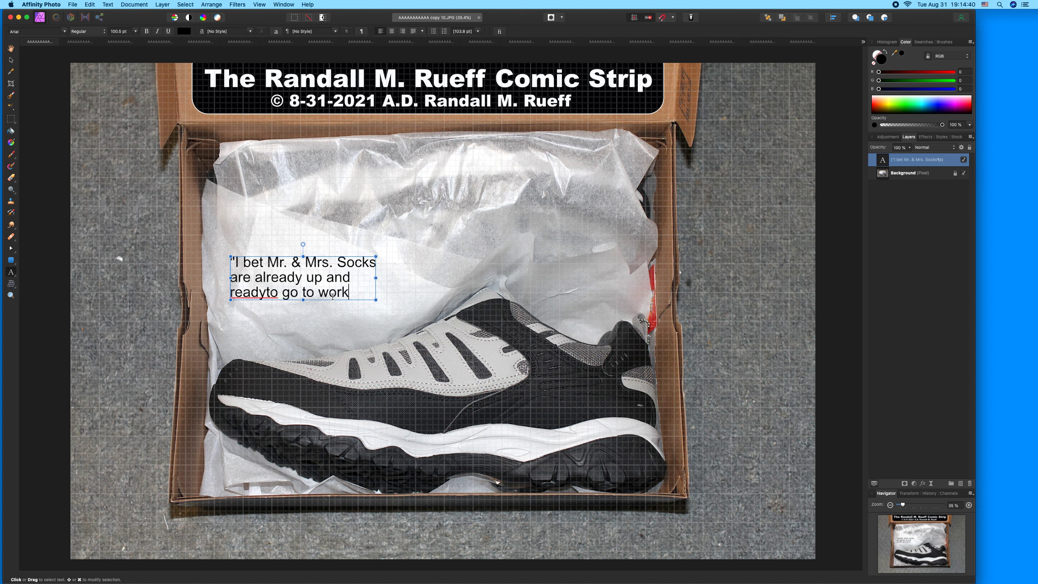
{"action": "type", "text": "work"}
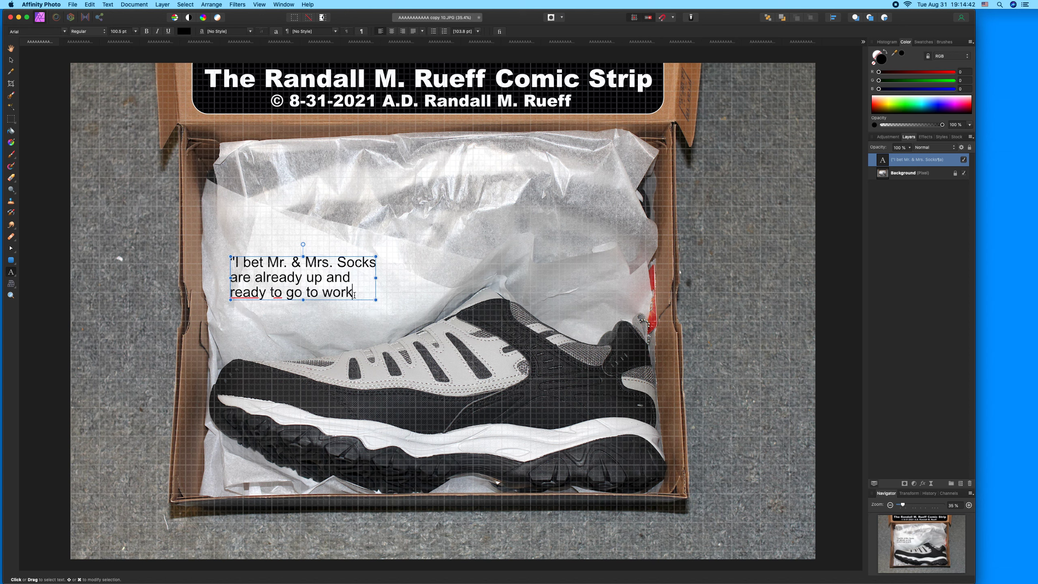
{"action": "type", "text": ".\""}
Centre the lines of the "I bet Mr. & Mrs. Socks" caption and set them in Arial Black
{"action": "key", "text": "super+a"}
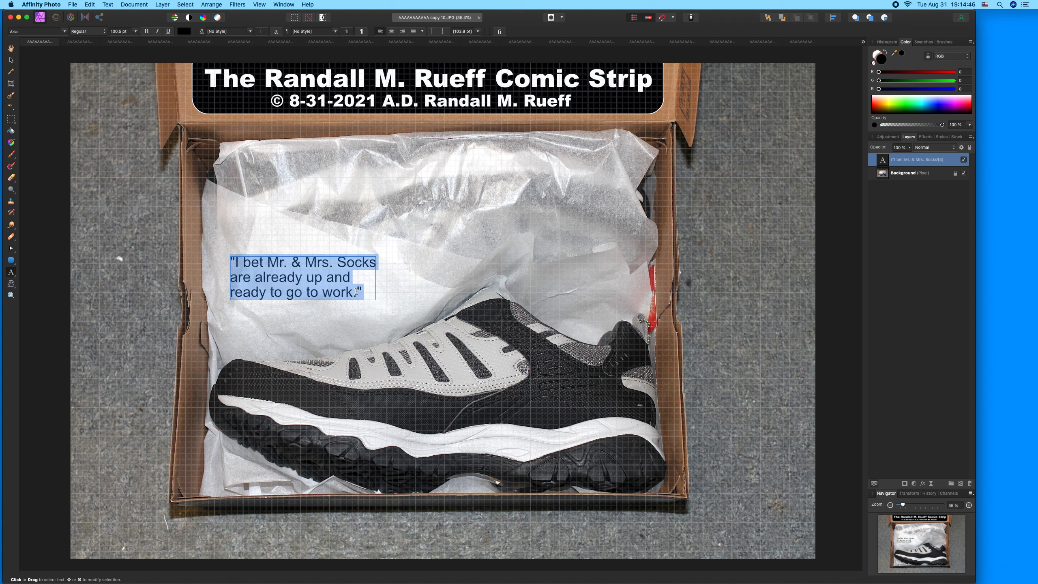
{"action": "left_click", "coordinate": [392, 32]}
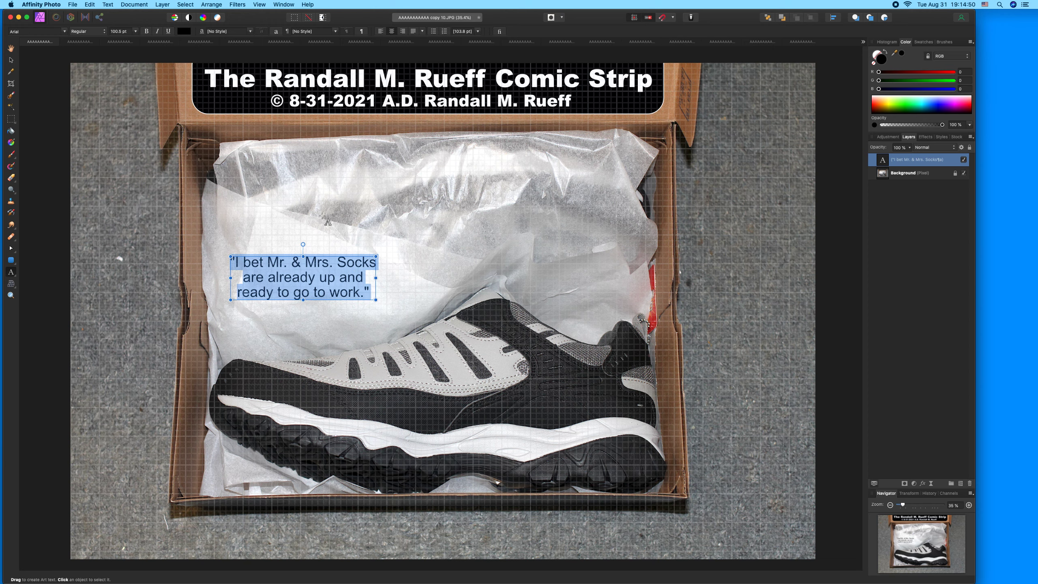
{"action": "left_click", "coordinate": [64, 32]}
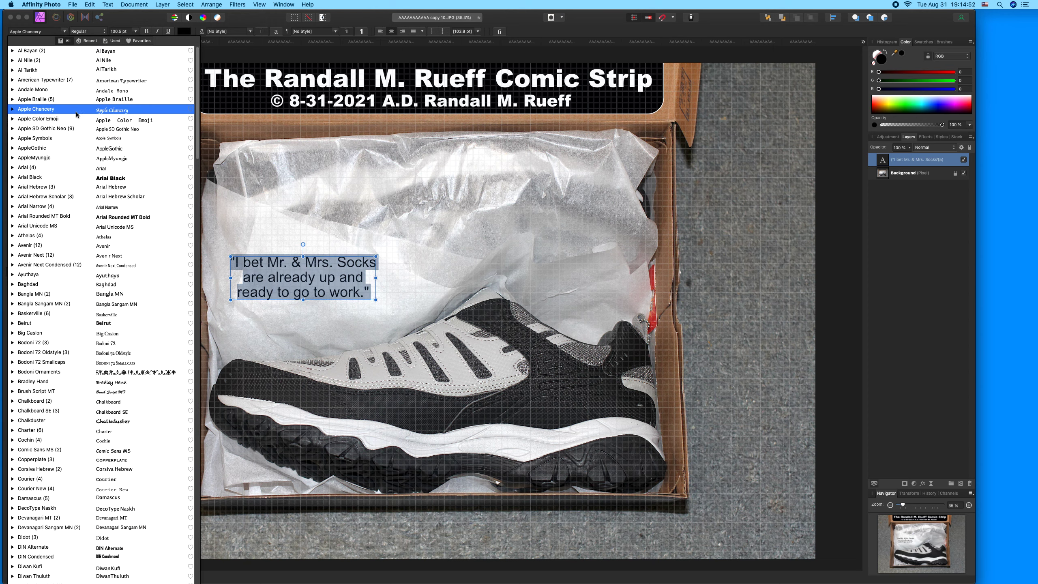
{"action": "left_click", "coordinate": [98, 178]}
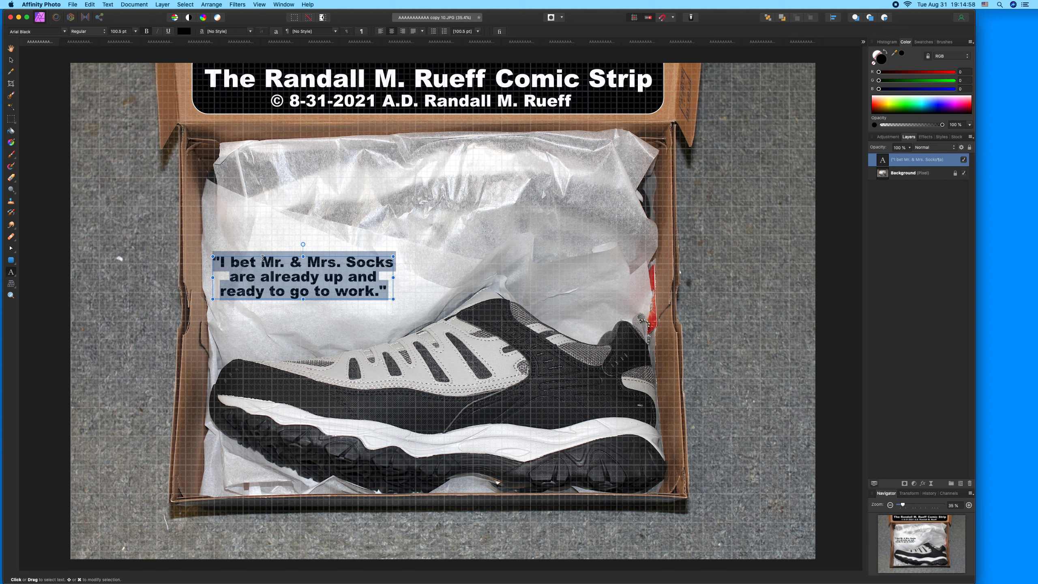
{"action": "left_click", "coordinate": [226, 263]}
{"action": "type", "text": "'ll"}
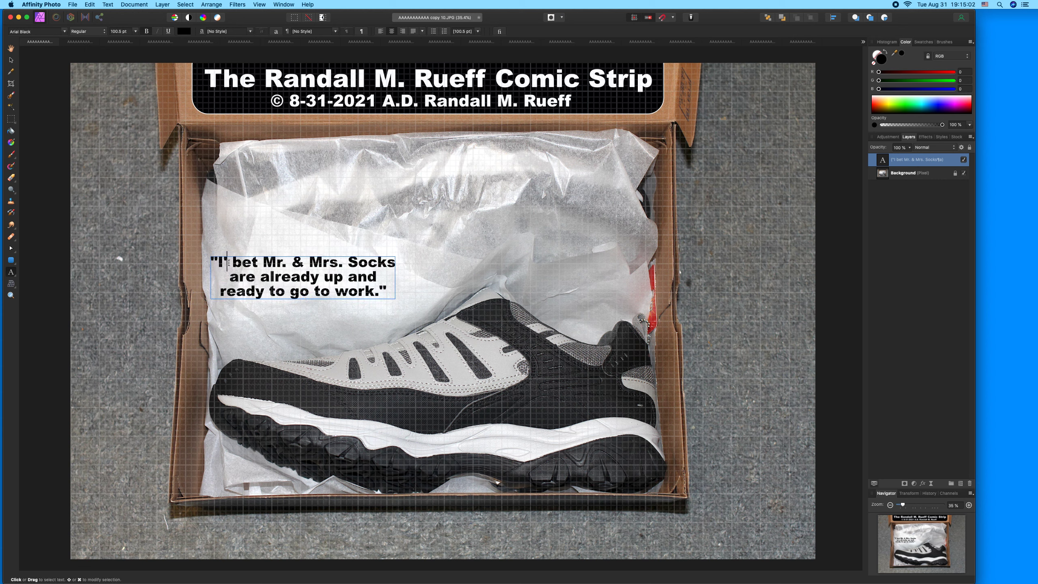
{"action": "left_click", "coordinate": [267, 263]}
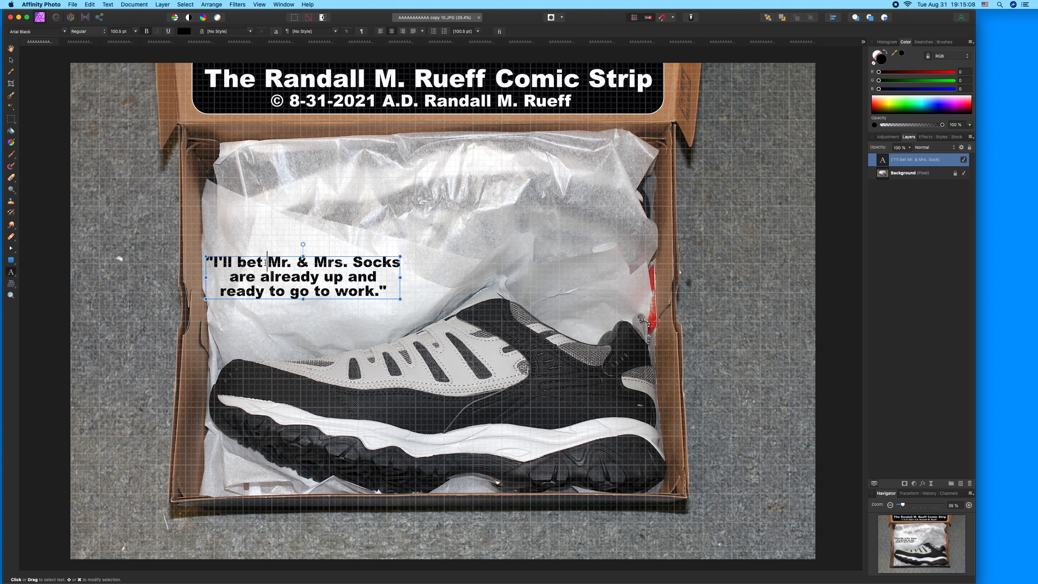
{"action": "left_click", "coordinate": [240, 263]}
{"action": "key", "text": "BackSpace"}
{"action": "key", "text": "BackSpace"}
{"action": "key", "text": "BackSpace"}
{"action": "key", "text": "BackSpace"}
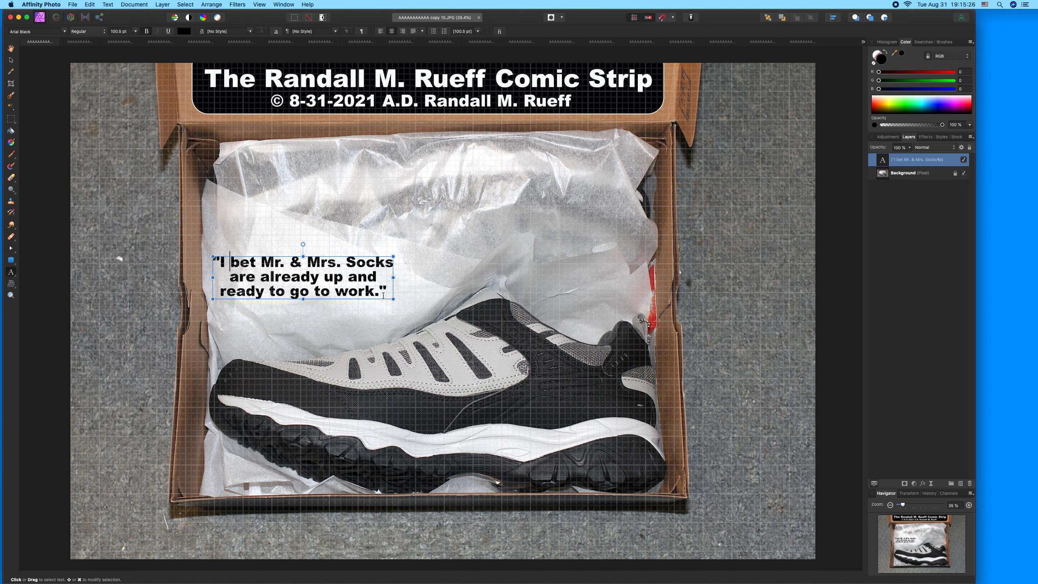
Replace everything after "are already up" in the caption with an exclamation mark and closing quotation mark
{"action": "left_click_drag", "start_coordinate": [389, 291], "coordinate": [344, 283]}
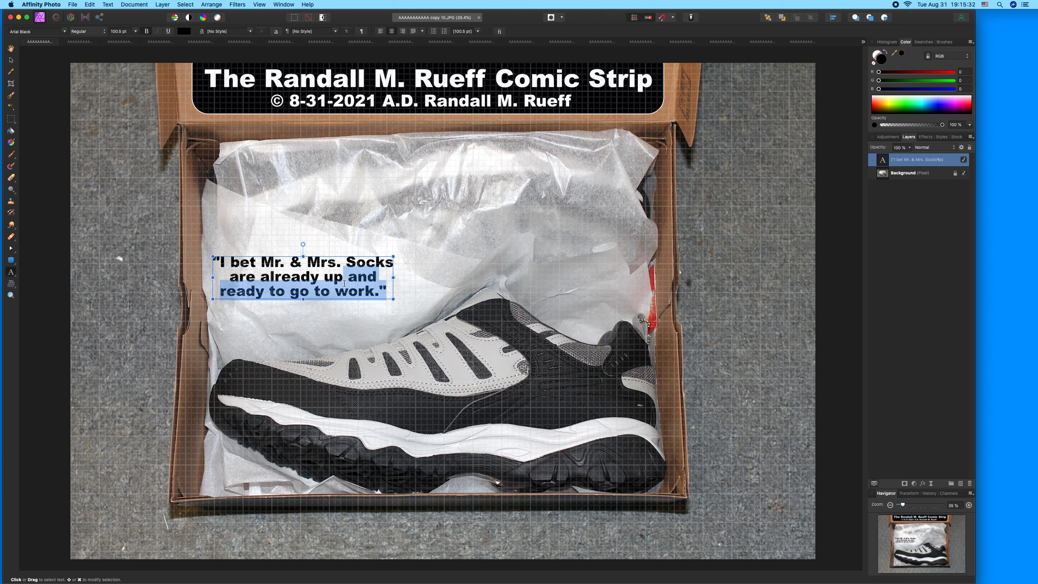
{"action": "type", "text": "!\""}
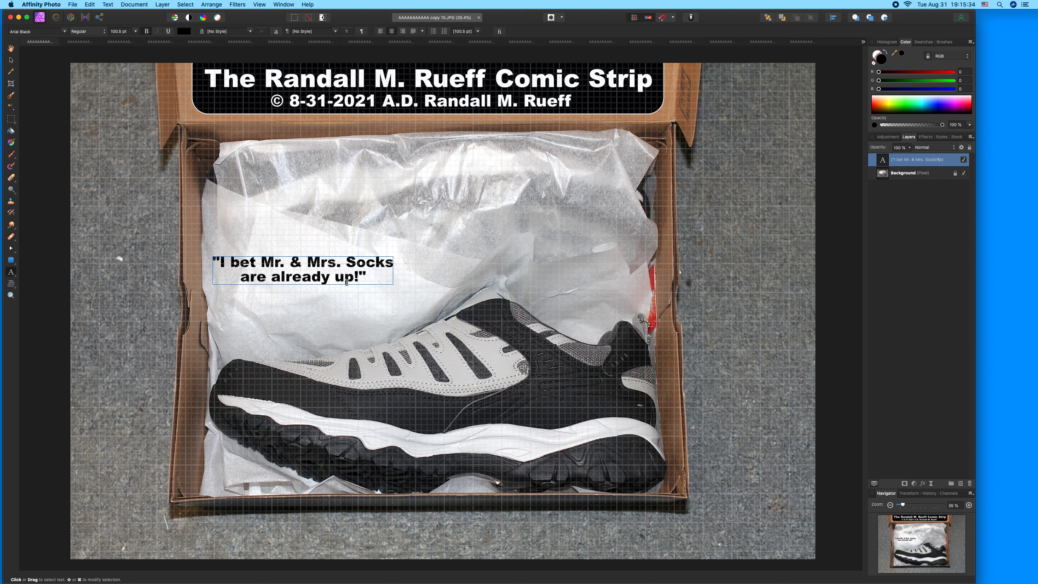
{"action": "key", "text": "cmd+a"}
{"action": "left_click", "coordinate": [11, 60]}
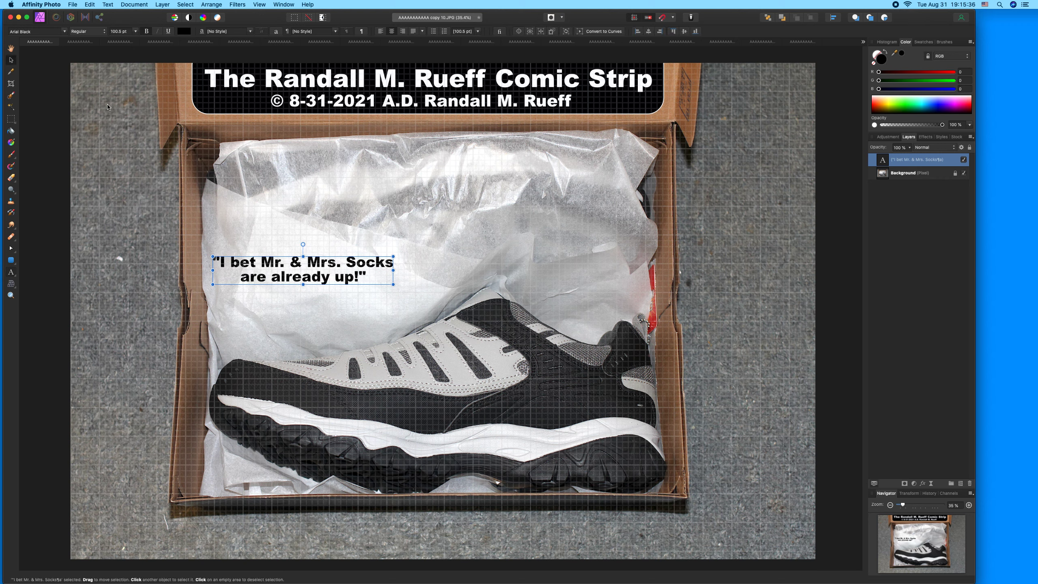
{"action": "left_click", "coordinate": [265, 263]}
{"action": "double_click", "coordinate": [264, 264]}
{"action": "key", "text": "BackSpace"}
{"action": "key", "text": "Return"}
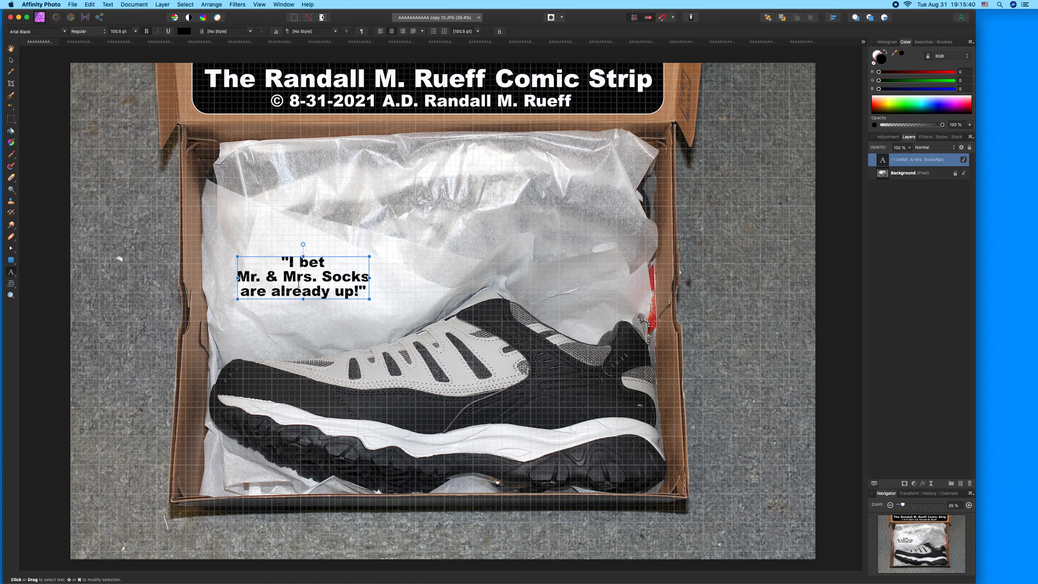
{"action": "key", "text": "BackSpace"}
Change the caption's opening "I" to "I'll", and enlarge and reposition the caption just above the shoe's toe
{"action": "left_click", "coordinate": [222, 261]}
{"action": "type", "text": "'ll"}
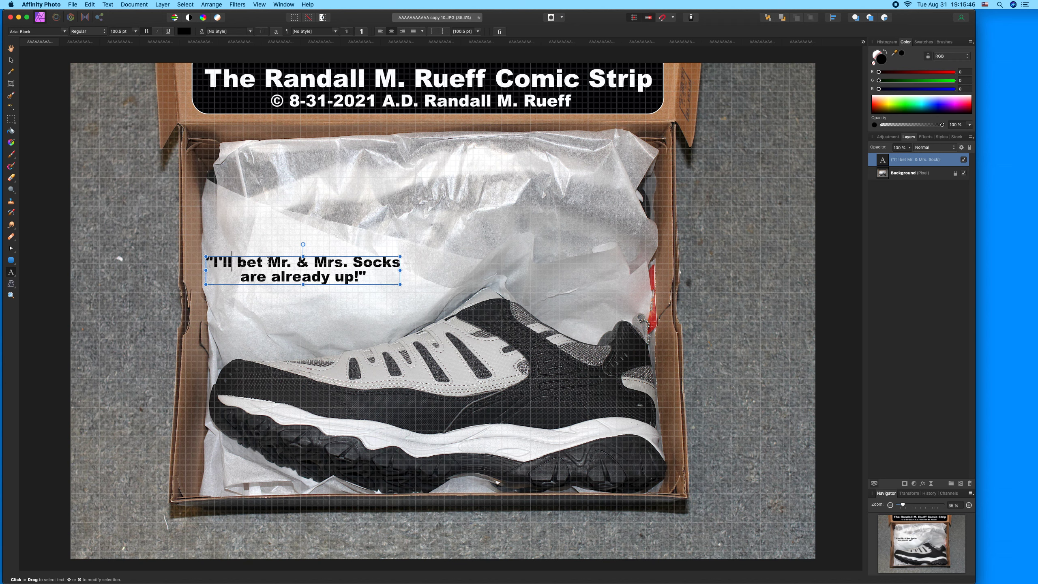
{"action": "left_click", "coordinate": [9, 61]}
{"action": "left_click_drag", "start_coordinate": [315, 309], "coordinate": [335, 306]}
{"action": "left_click_drag", "start_coordinate": [251, 292], "coordinate": [222, 288]}
{"action": "left_click_drag", "start_coordinate": [312, 304], "coordinate": [310, 304]}
Deselect the "I'll bet Mr. & Mrs. Socks" caption and save this photo copy flattened
{"action": "left_click", "coordinate": [311, 277]}
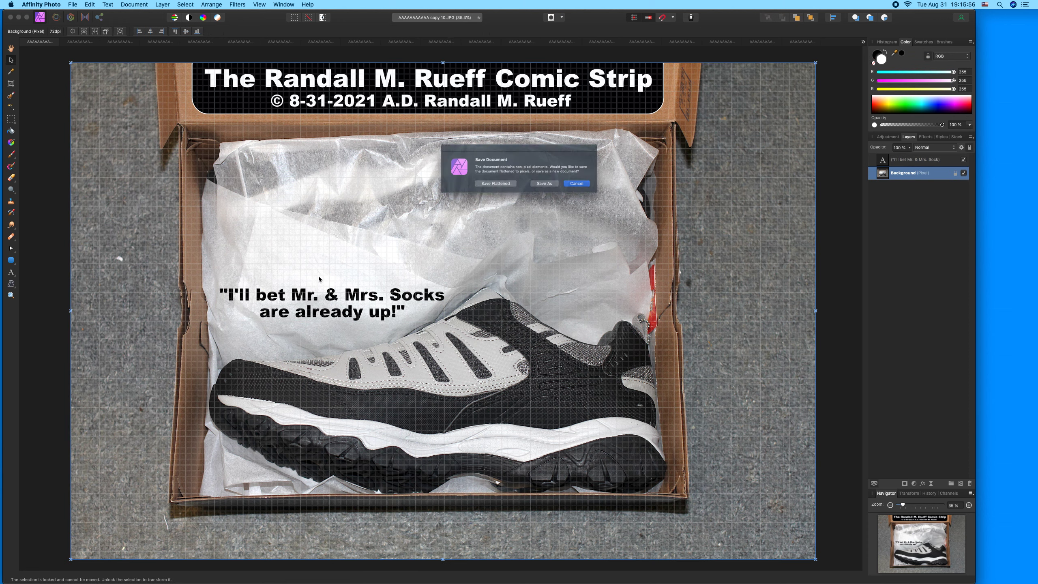
{"action": "left_click", "coordinate": [490, 185]}
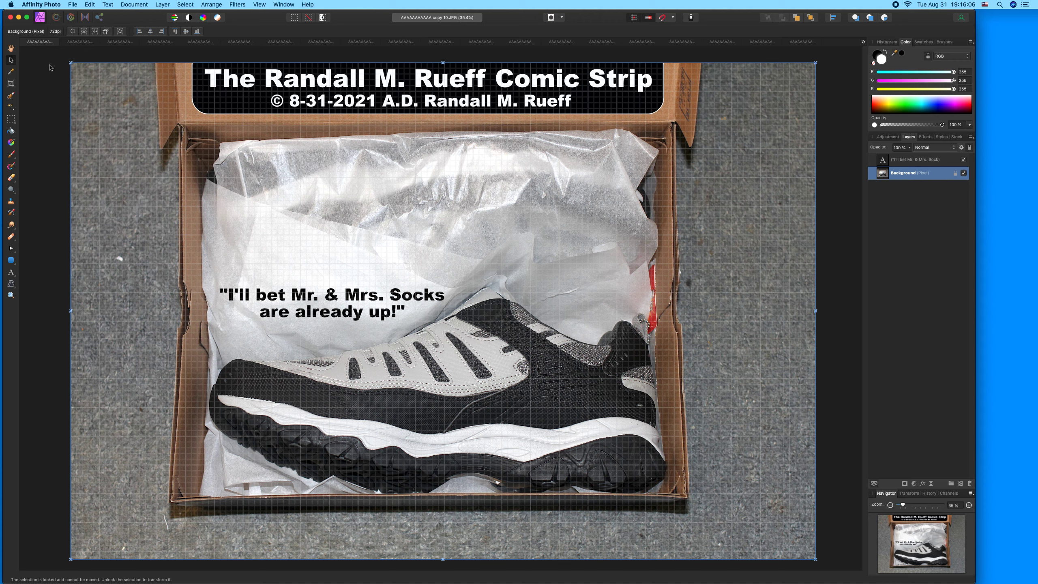
Close the finished photo with the "I'll bet Mr. & Mrs. Socks are already up!" caption
{"action": "left_click", "coordinate": [24, 42]}
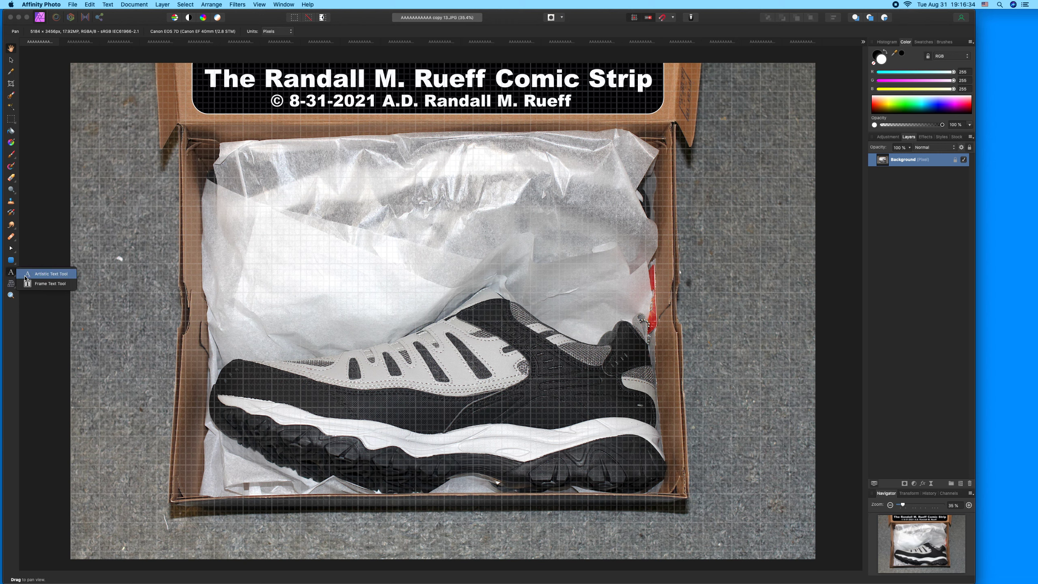
{"action": "left_click", "coordinate": [12, 273]}
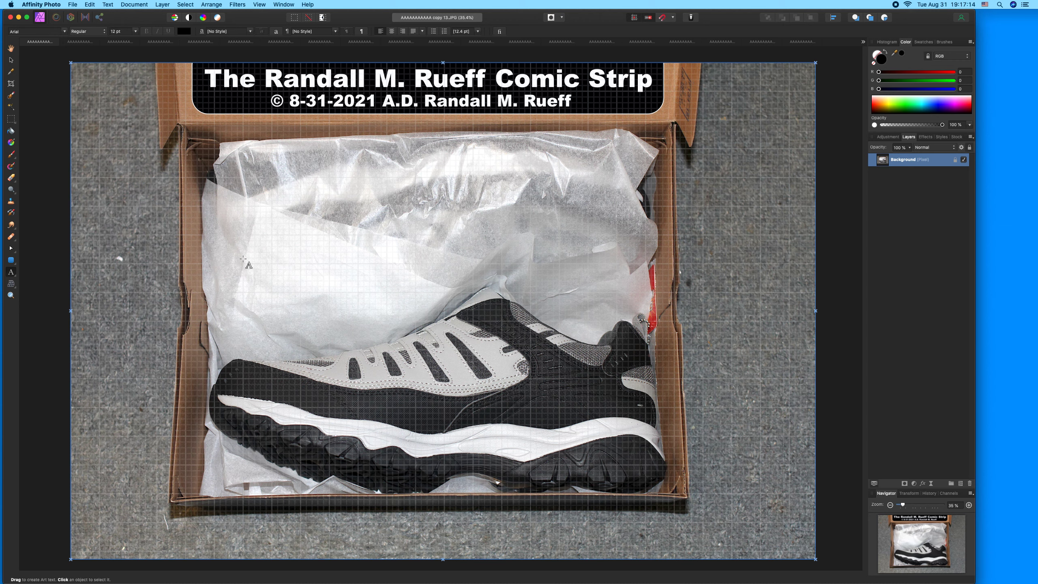
{"action": "left_click_drag", "start_coordinate": [243, 259], "coordinate": [247, 264]}
{"action": "type", "text": "\"Mr."}
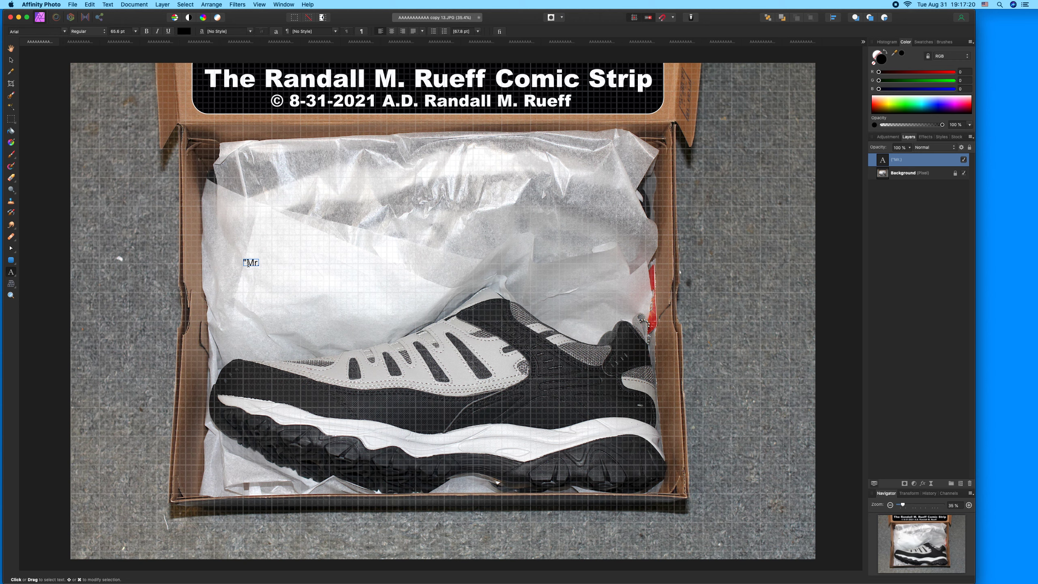
{"action": "type", "text": " Socks didn't take"}
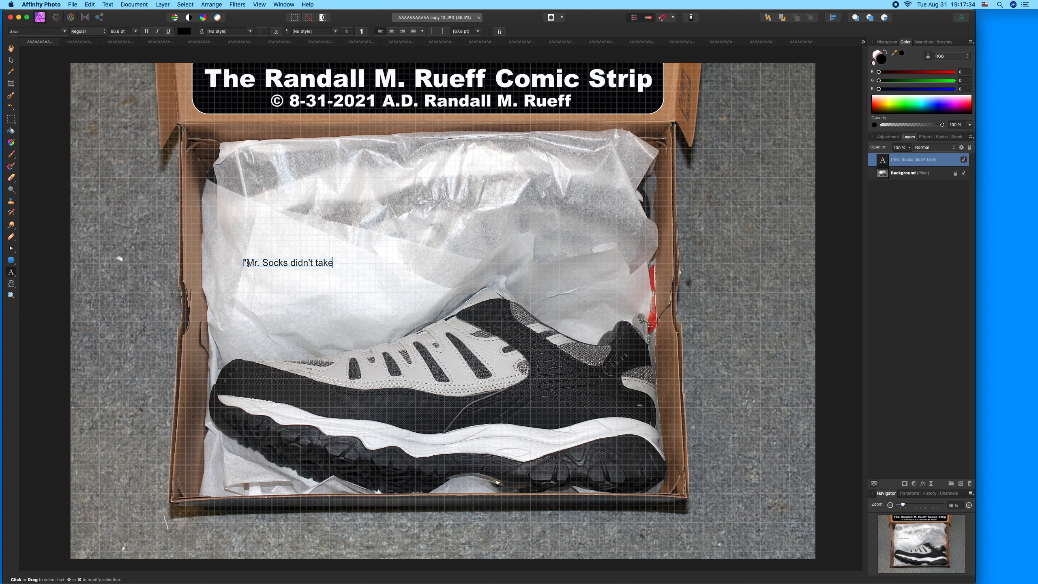
{"action": "key", "text": "super+a"}
{"action": "key", "text": "BackSpace"}
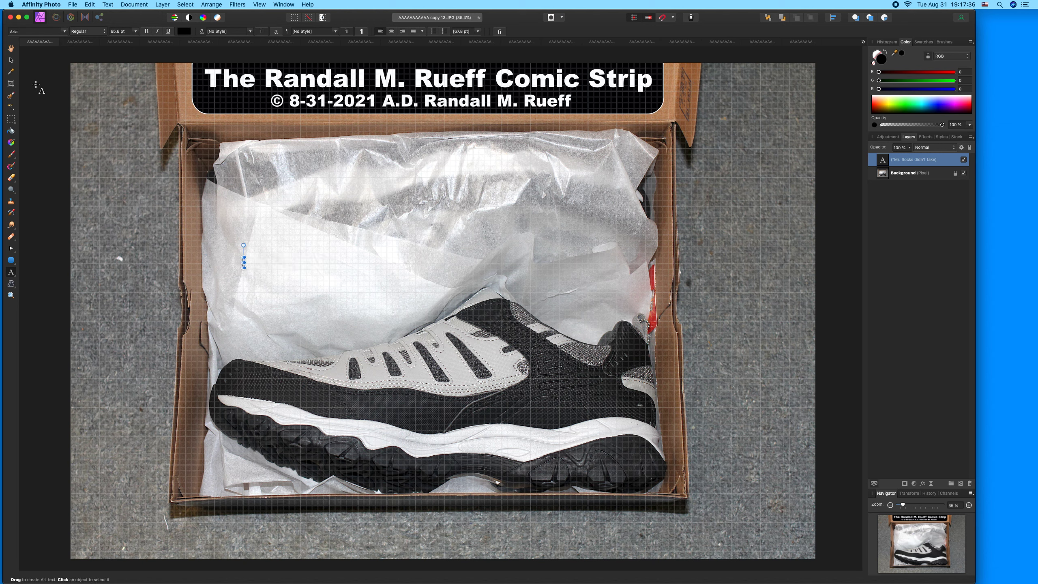
Close the open copy 13 photo without saving its changes
{"action": "left_click", "coordinate": [10, 17]}
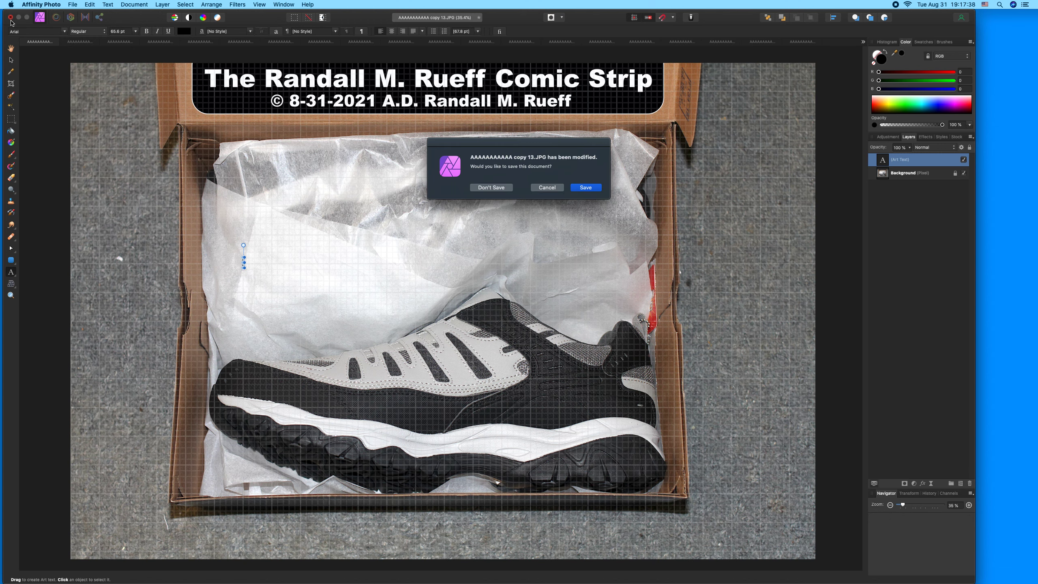
{"action": "left_click", "coordinate": [498, 187]}
{"action": "key", "text": "Return"}
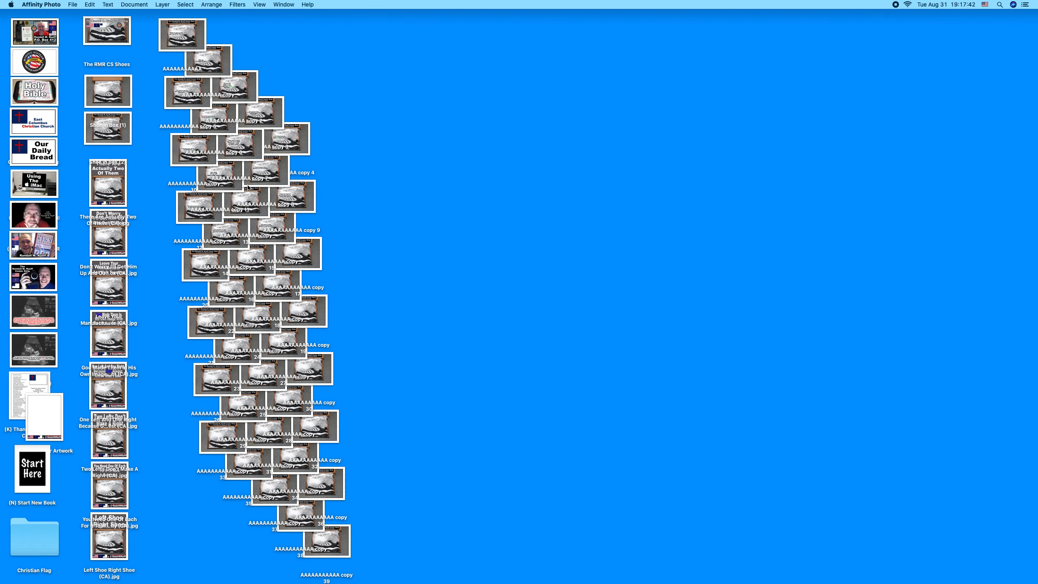
Pull the original and copies 2 to 8, 10 and the unnumbered copy out of the desktop pile into one separate column
{"action": "left_click_drag", "start_coordinate": [183, 37], "coordinate": [490, 35]}
{"action": "left_click_drag", "start_coordinate": [216, 61], "coordinate": [491, 90]}
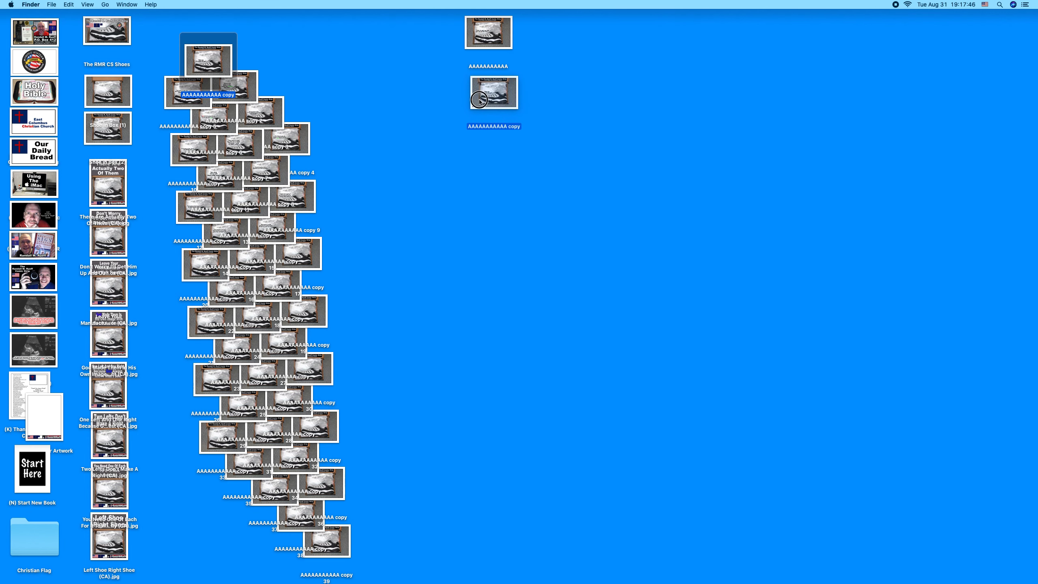
{"action": "left_click_drag", "start_coordinate": [218, 90], "coordinate": [474, 154]}
{"action": "left_click_drag", "start_coordinate": [196, 96], "coordinate": [493, 204]}
{"action": "left_click_drag", "start_coordinate": [214, 119], "coordinate": [494, 263]}
{"action": "left_click_drag", "start_coordinate": [284, 141], "coordinate": [512, 350]}
{"action": "left_click_drag", "start_coordinate": [301, 148], "coordinate": [510, 388]}
{"action": "left_click_drag", "start_coordinate": [231, 145], "coordinate": [486, 433]}
{"action": "left_click_drag", "start_coordinate": [201, 159], "coordinate": [495, 490]}
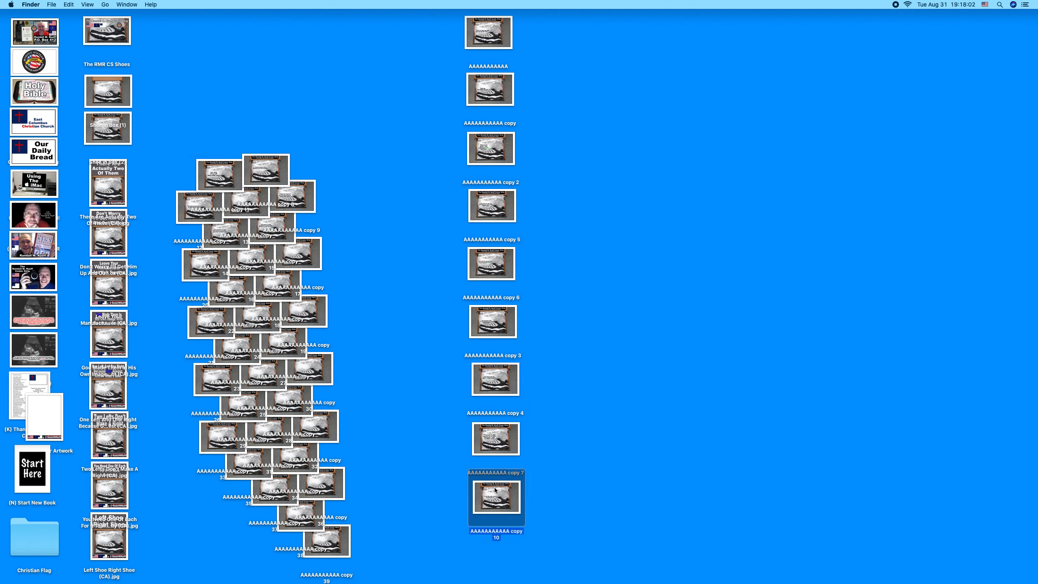
{"action": "left_click_drag", "start_coordinate": [248, 180], "coordinate": [469, 542]}
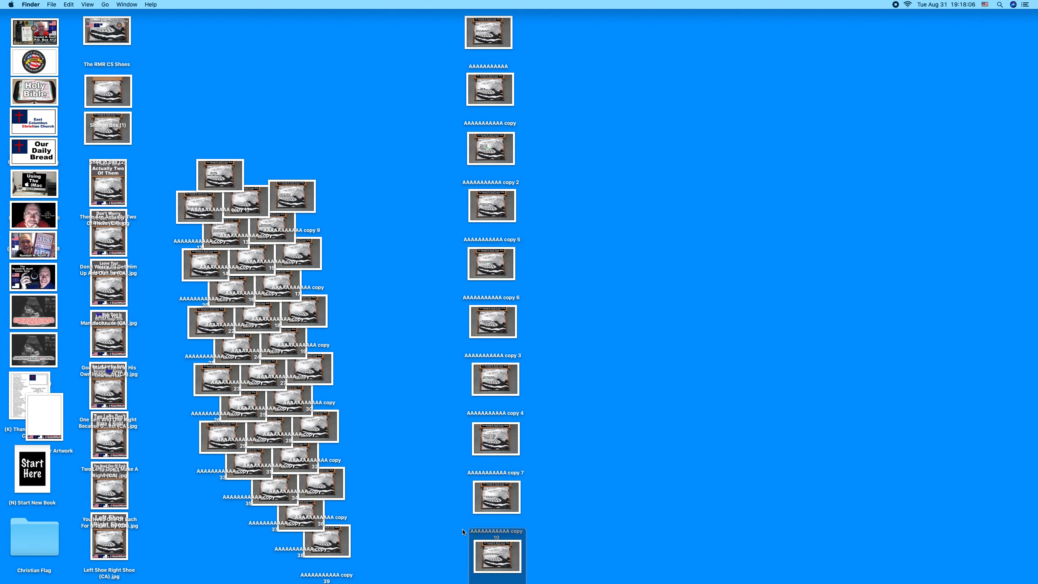
Line up copies 9, 11, 12, 15 and 14 from the pile in a second column beside the first
{"action": "left_click_drag", "start_coordinate": [290, 195], "coordinate": [419, 36]}
{"action": "left_click_drag", "start_coordinate": [217, 183], "coordinate": [419, 98]}
{"action": "left_click_drag", "start_coordinate": [204, 211], "coordinate": [429, 154]}
{"action": "left_click_drag", "start_coordinate": [266, 229], "coordinate": [436, 209]}
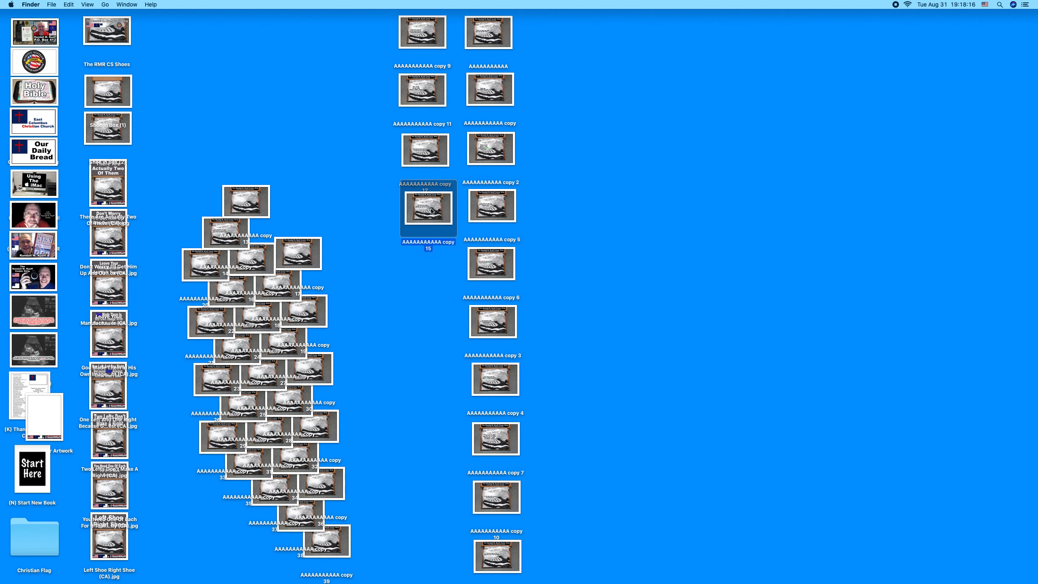
{"action": "left_click_drag", "start_coordinate": [217, 232], "coordinate": [422, 267]}
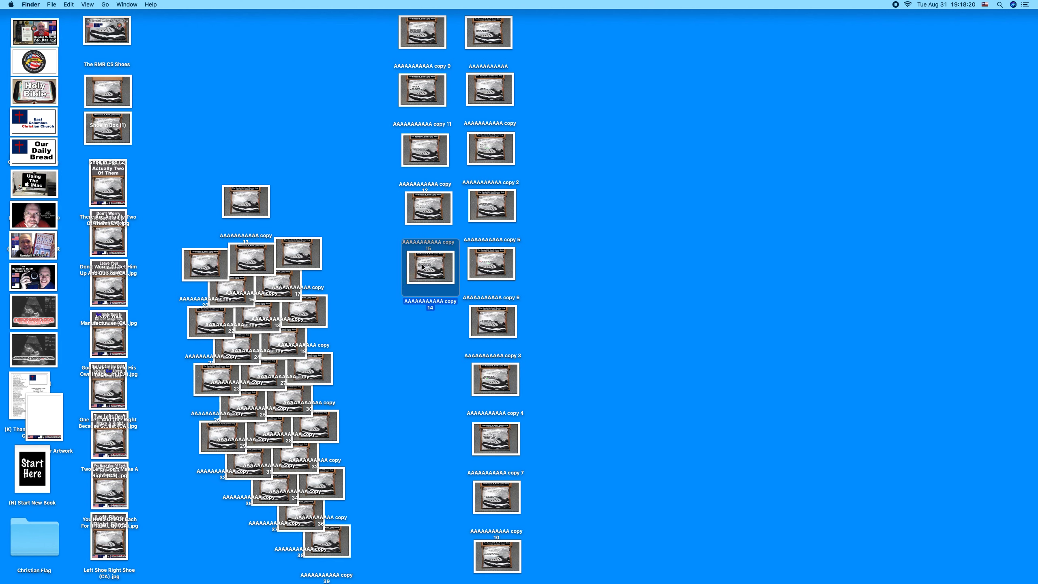
Rename the first three photos in the first column 1, 2 and 3
{"action": "left_click", "coordinate": [507, 65]}
{"action": "left_click", "coordinate": [498, 64]}
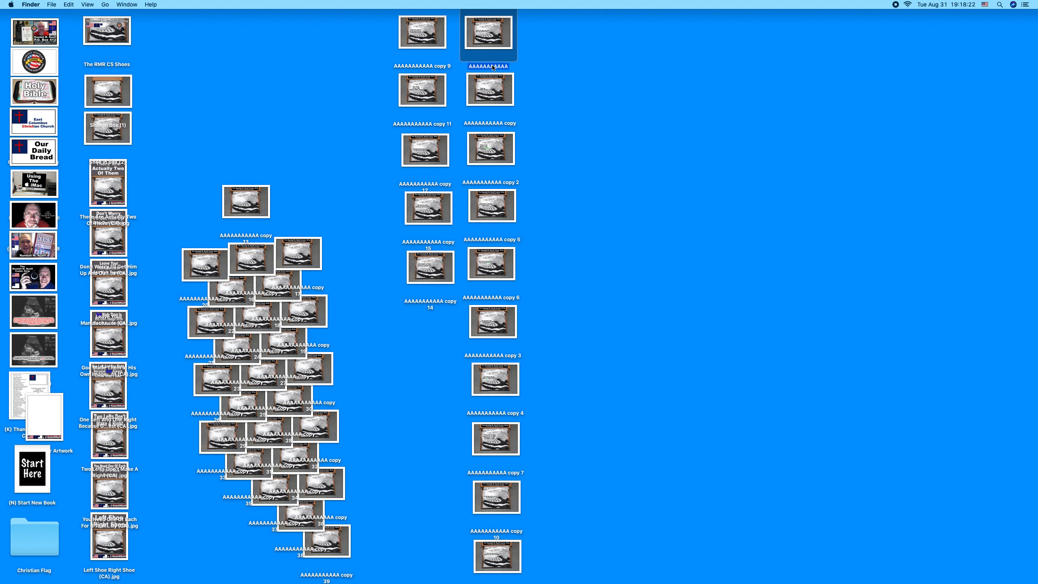
{"action": "type", "text": "1"}
{"action": "left_click", "coordinate": [499, 121]}
{"action": "left_click", "coordinate": [498, 121]}
{"action": "type", "text": "2"}
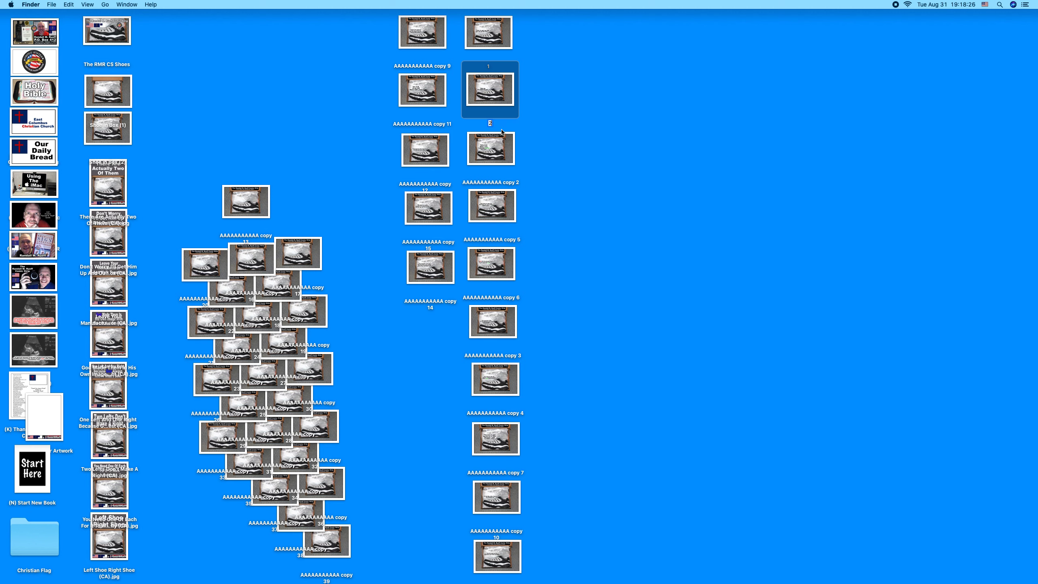
{"action": "left_click", "coordinate": [494, 174]}
{"action": "left_click", "coordinate": [492, 182]}
{"action": "type", "text": "3"}
Rename copies 5, 6 and 3 in the first column 4, 5 and 6
{"action": "left_click", "coordinate": [493, 232]}
{"action": "left_click", "coordinate": [495, 238]}
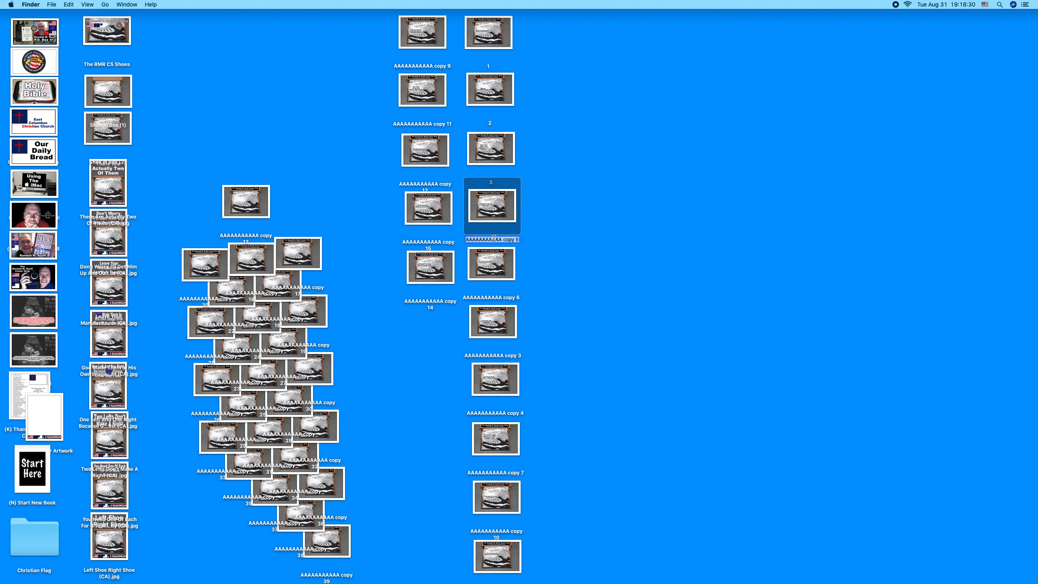
{"action": "type", "text": "4"}
{"action": "left_click", "coordinate": [499, 298]}
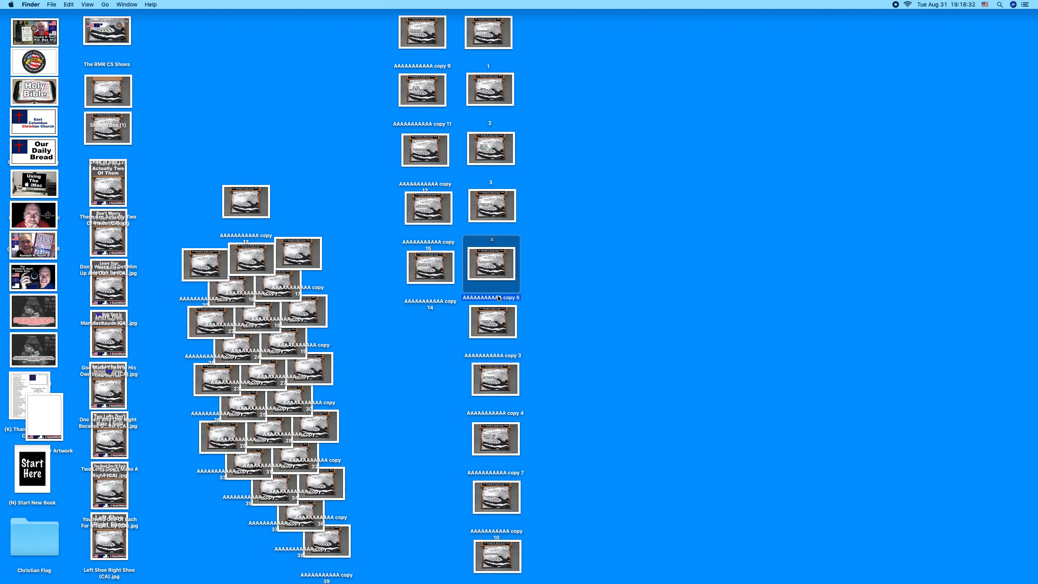
{"action": "left_click", "coordinate": [498, 297]}
{"action": "type", "text": "5"}
{"action": "left_click", "coordinate": [497, 356]}
{"action": "left_click", "coordinate": [498, 355]}
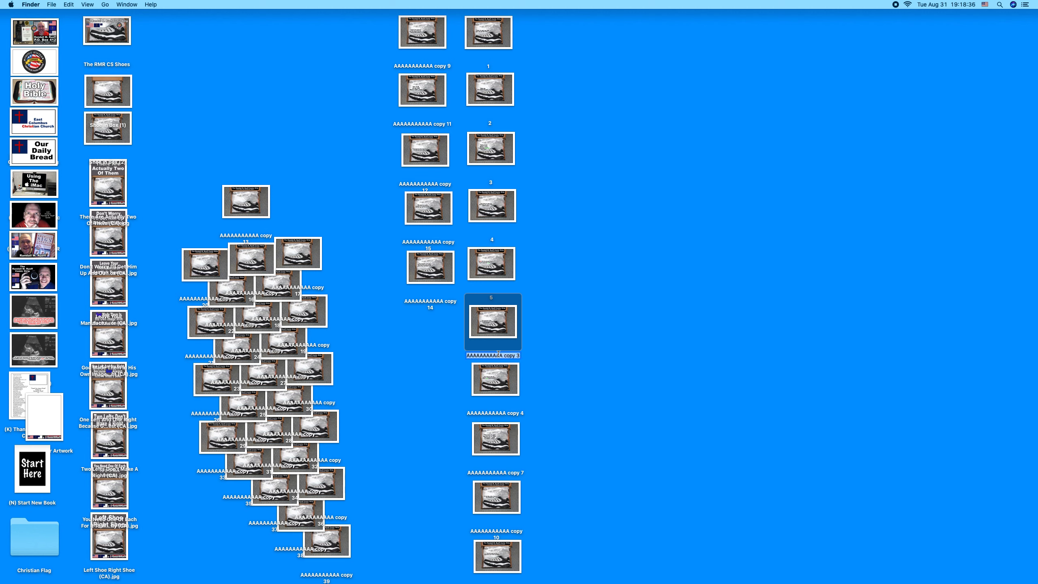
{"action": "type", "text": "6"}
Rename copies 4, 7 and 10 in the first column 7, 8 and 9
{"action": "left_click", "coordinate": [492, 414]}
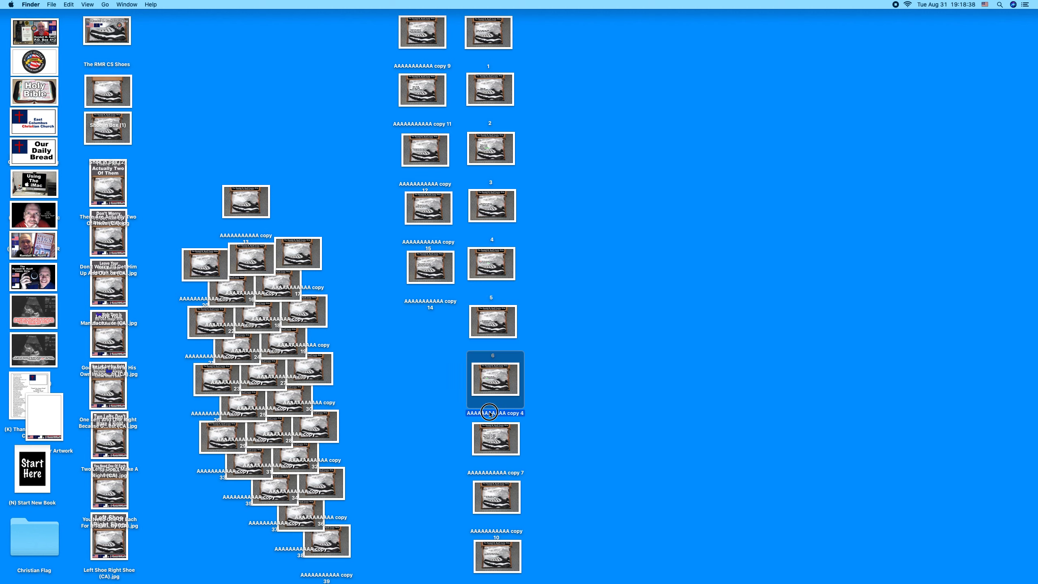
{"action": "left_click", "coordinate": [493, 413]}
{"action": "key", "text": "BackSpace"}
{"action": "left_click", "coordinate": [499, 474]}
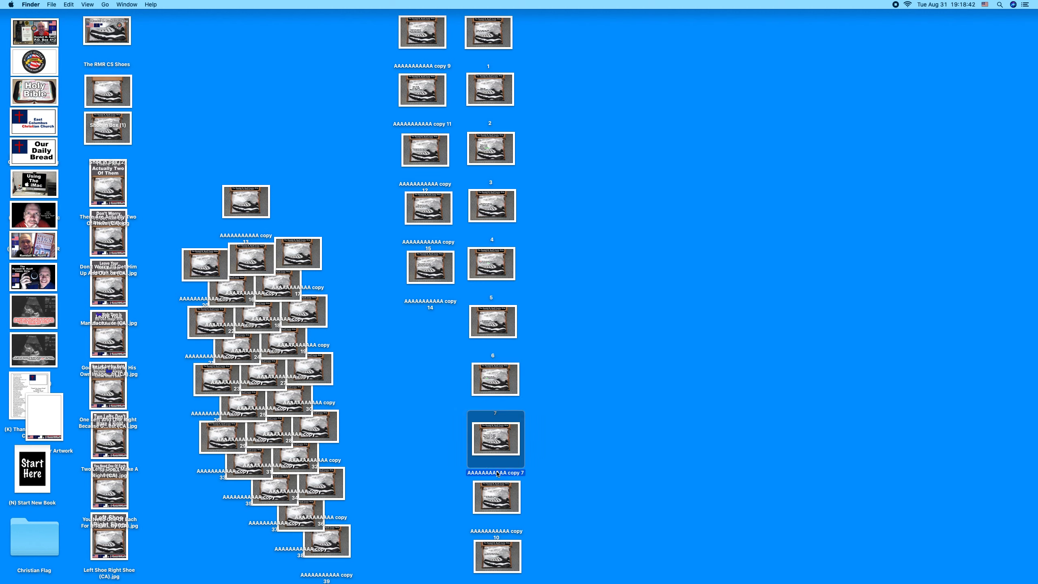
{"action": "left_click", "coordinate": [496, 473]}
{"action": "type", "text": "8"}
{"action": "left_click", "coordinate": [507, 530]}
{"action": "left_click", "coordinate": [506, 531]}
{"action": "type", "text": "9"}
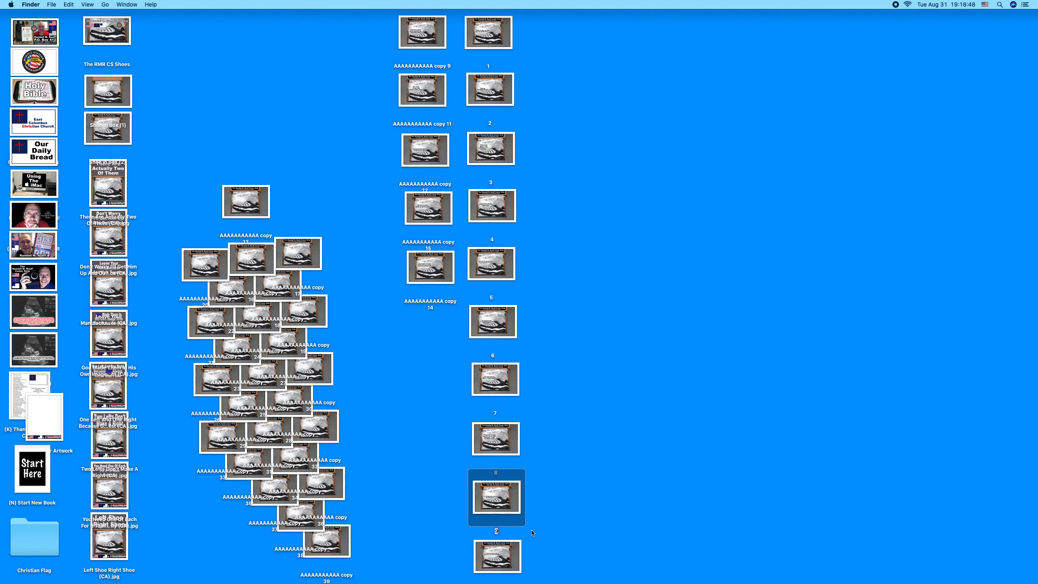
Place copy 8 at the head of the second column, then rename copies 8 and 9 as 10 and 11
{"action": "left_click_drag", "start_coordinate": [498, 562], "coordinate": [432, 327]}
{"action": "left_click_drag", "start_coordinate": [359, 35], "coordinate": [440, 33]}
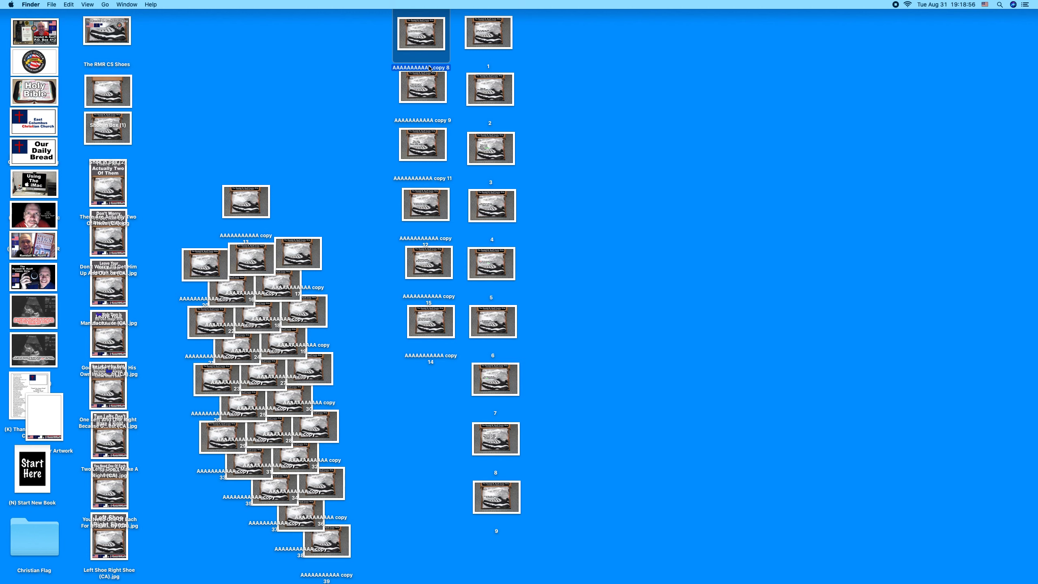
{"action": "key", "text": "Return"}
{"action": "type", "text": "10"}
{"action": "left_click", "coordinate": [430, 122]}
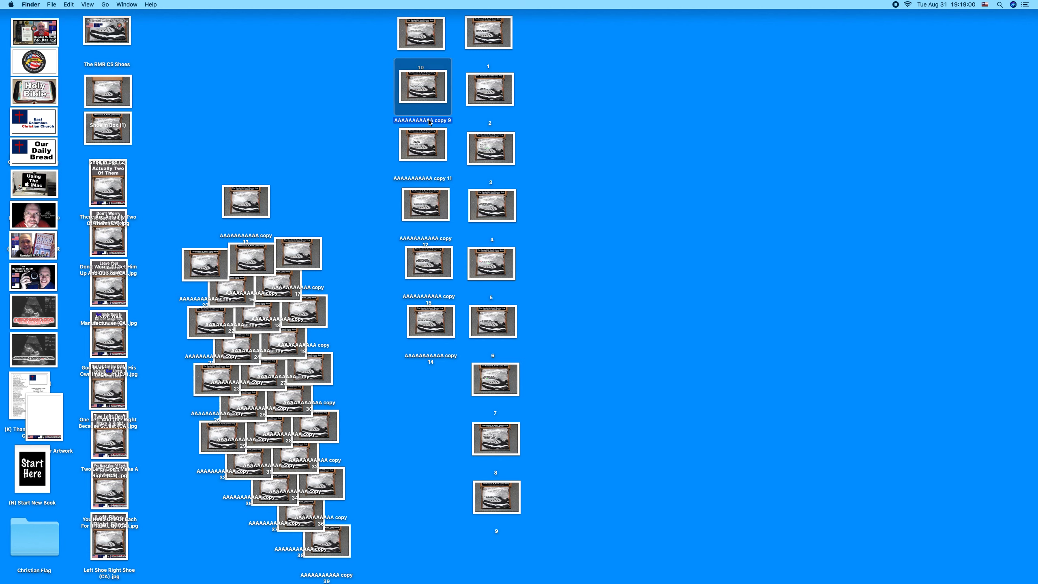
{"action": "key", "text": "Return"}
{"action": "type", "text": "11"}
Rename copies 11 and 12 in the second column 12 and 13
{"action": "left_click", "coordinate": [433, 179]}
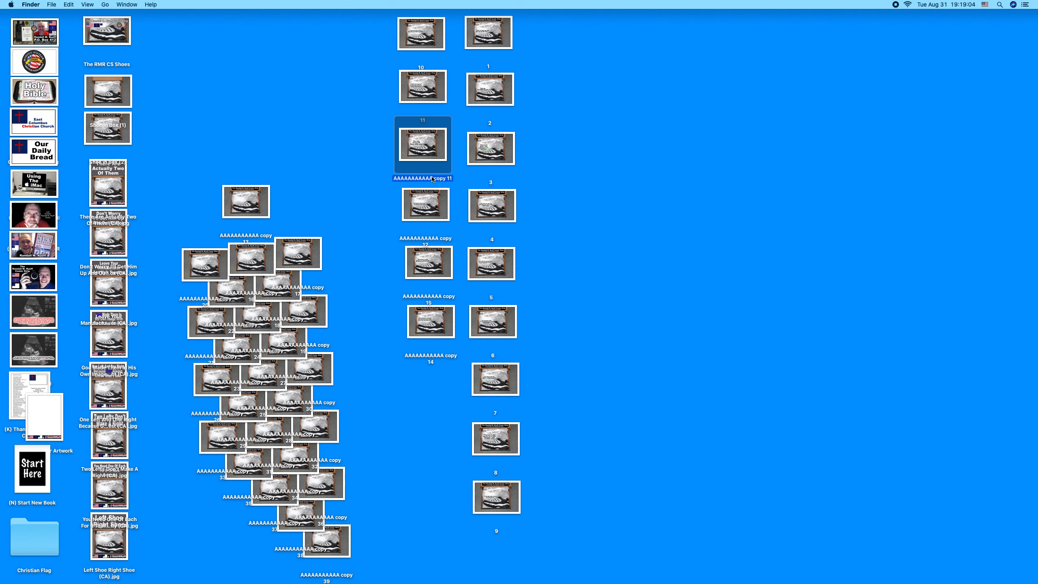
{"action": "key", "text": "Return"}
{"action": "type", "text": "12"}
{"action": "left_click", "coordinate": [425, 242]}
{"action": "key", "text": "Return"}
{"action": "type", "text": "13"}
Rename copies 15 and 14, the last two photos in the second column, 14 and 15
{"action": "left_click", "coordinate": [429, 297]}
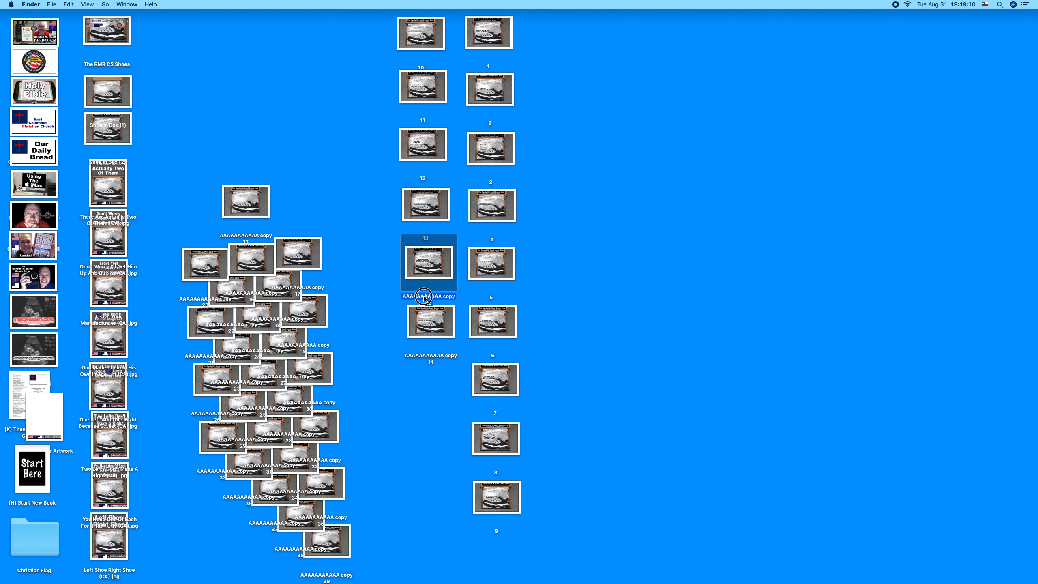
{"action": "left_click", "coordinate": [429, 295]}
{"action": "key", "text": "Return"}
{"action": "left_click", "coordinate": [432, 359]}
{"action": "left_click", "coordinate": [431, 357]}
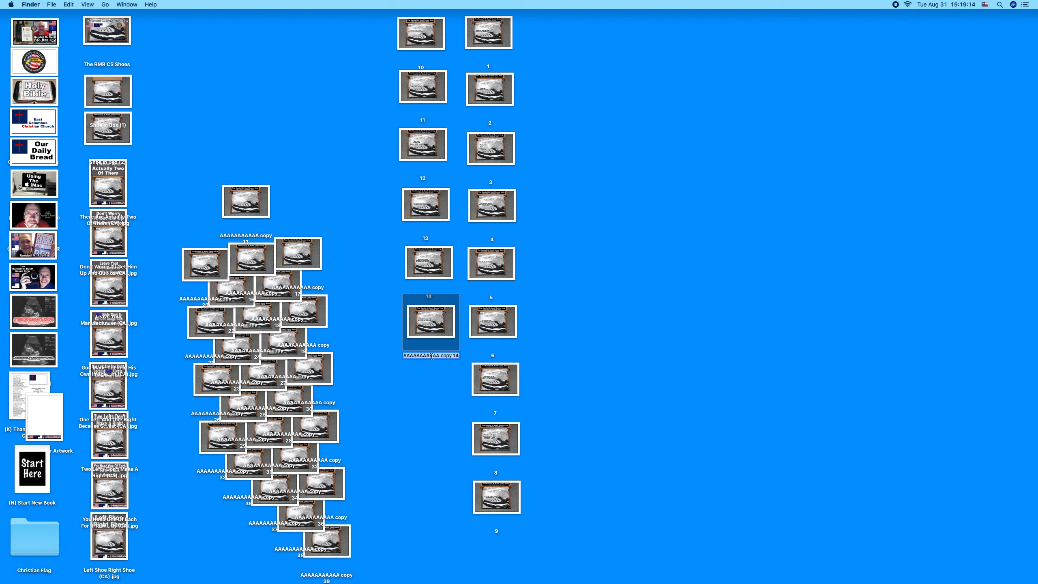
{"action": "type", "text": "15"}
{"action": "left_click", "coordinate": [389, 266]}
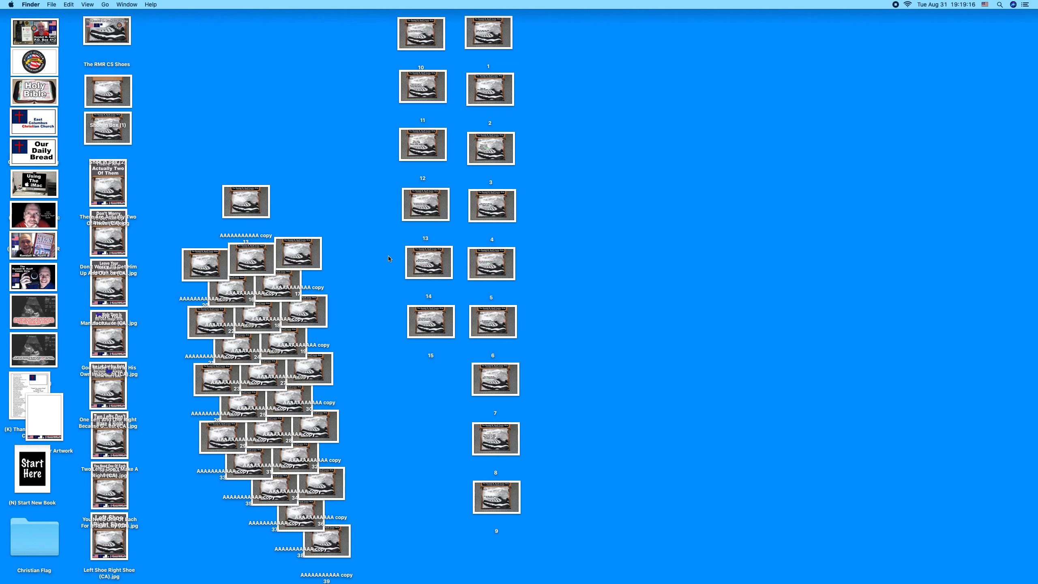
Shift the fifteen numbered photos together on the desktop and move copy 13 closer to the remaining pile
{"action": "left_click_drag", "start_coordinate": [380, 9], "coordinate": [529, 528]}
{"action": "left_click_drag", "start_coordinate": [510, 501], "coordinate": [525, 518]}
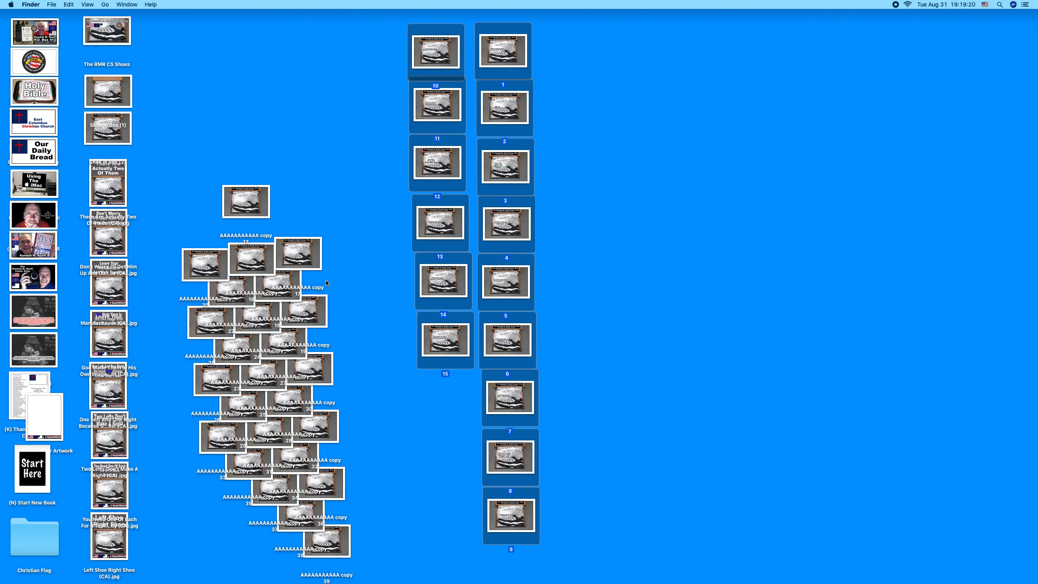
{"action": "left_click_drag", "start_coordinate": [246, 185], "coordinate": [251, 210]}
Lock all fifteen numbered photos through their shared file information and move the group farther from the pile
{"action": "left_click_drag", "start_coordinate": [394, 49], "coordinate": [555, 530]}
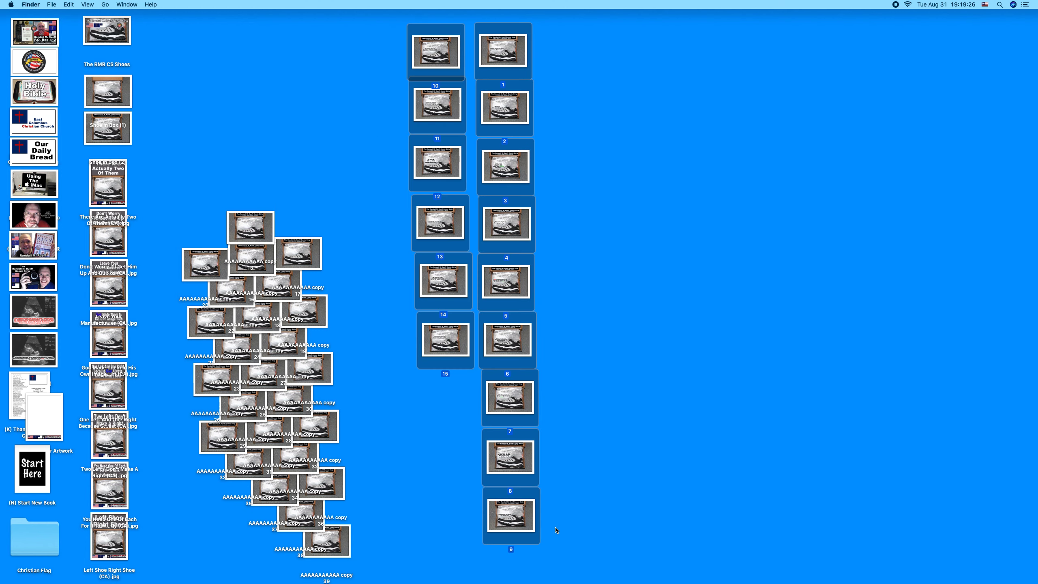
{"action": "key", "text": "ctrl+super+i"}
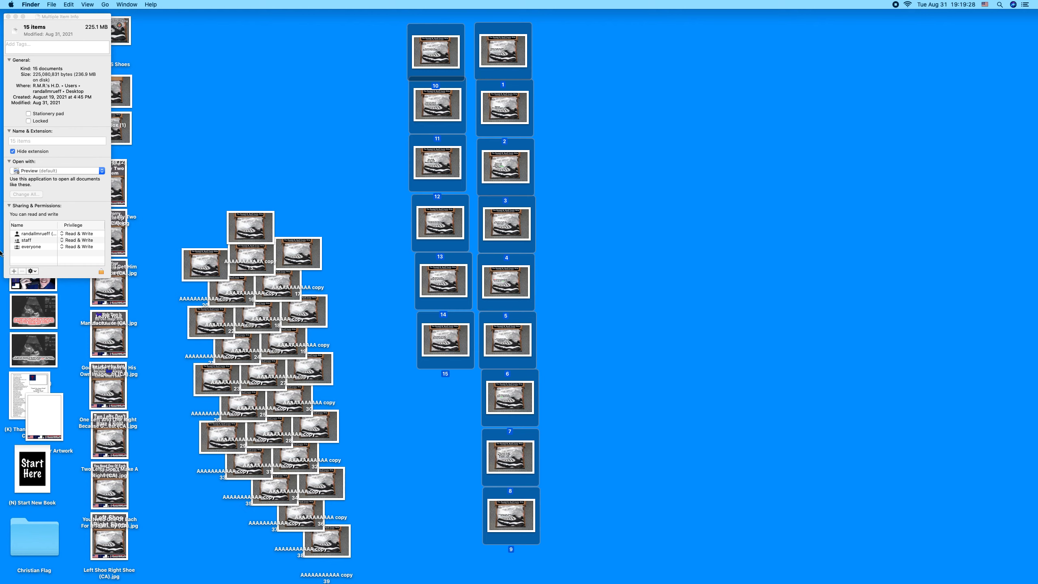
{"action": "left_click", "coordinate": [29, 120]}
{"action": "left_click", "coordinate": [8, 16]}
{"action": "left_click_drag", "start_coordinate": [366, 40], "coordinate": [566, 507]}
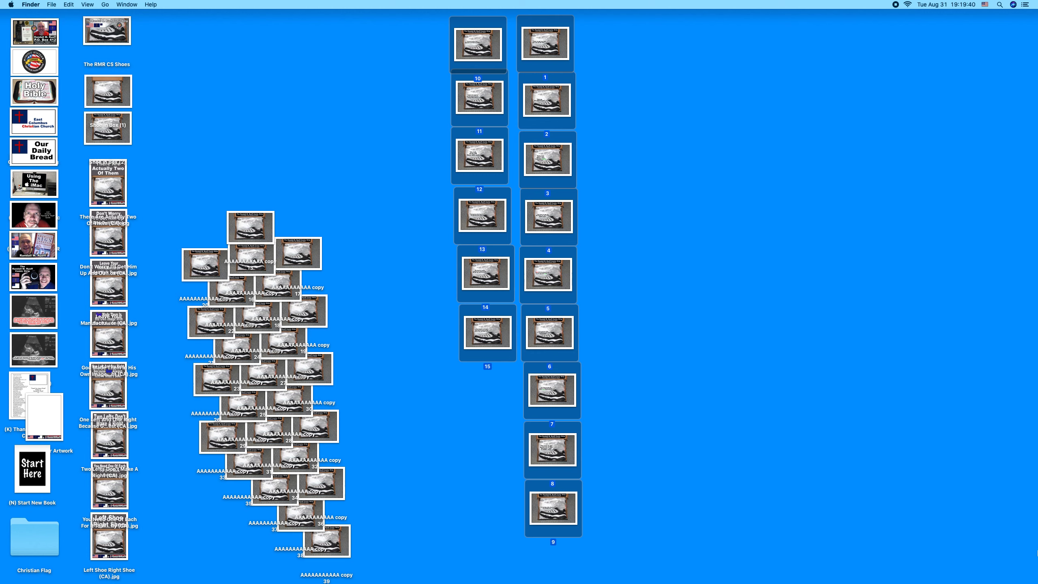
{"action": "mouse_move", "coordinate": [1034, 517]}
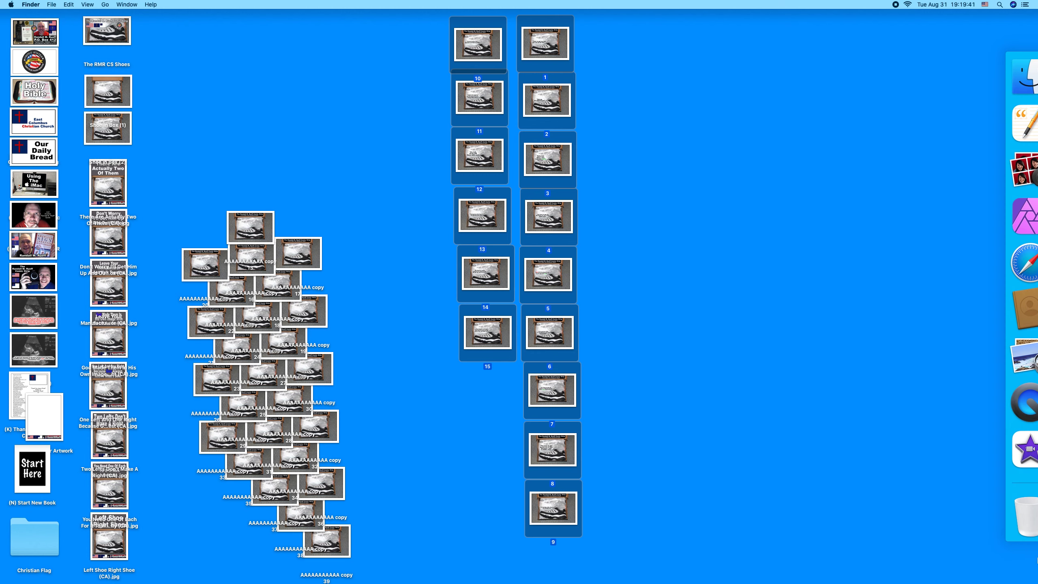
{"action": "left_click", "coordinate": [1017, 223]}
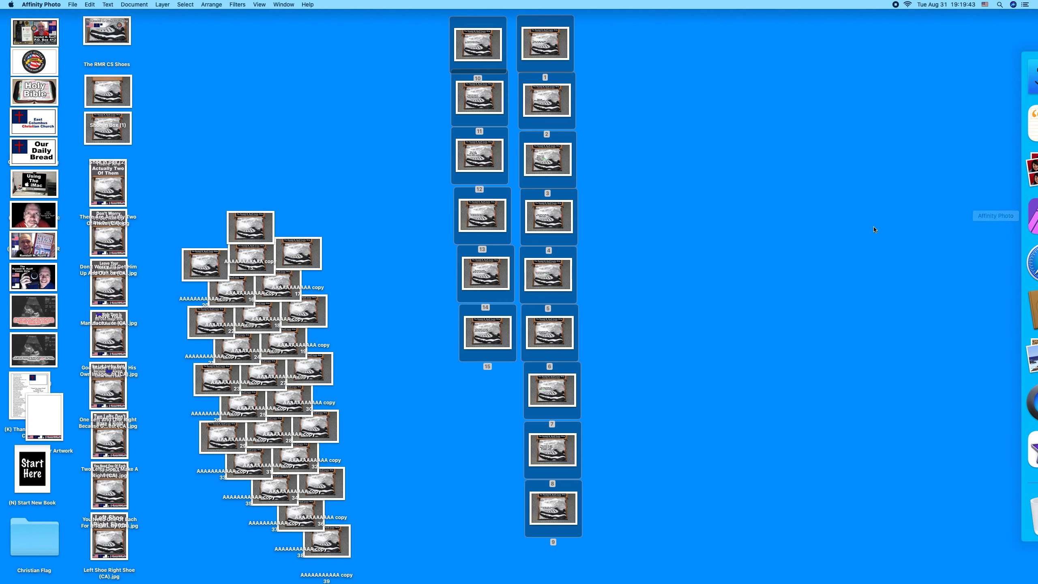
{"action": "left_click", "coordinate": [73, 4]}
{"action": "left_click", "coordinate": [86, 87]}
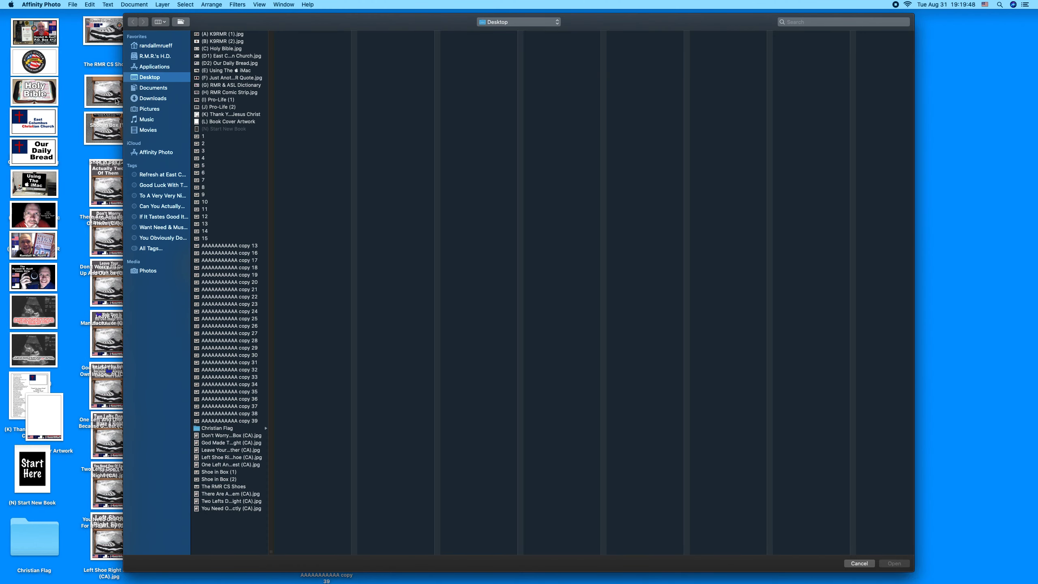
{"action": "left_click_drag", "start_coordinate": [261, 253], "coordinate": [259, 282]}
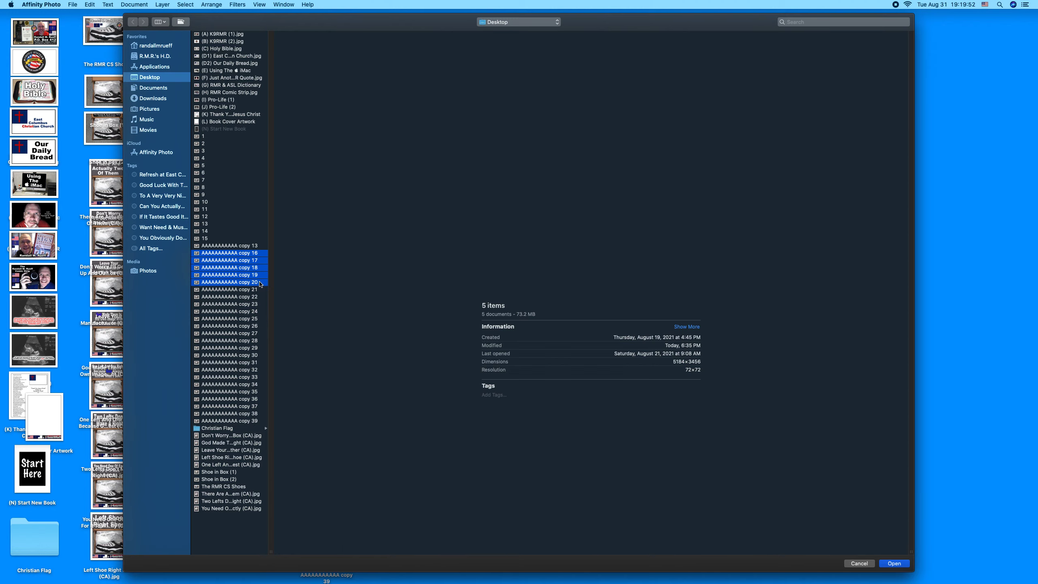
{"action": "double_click", "coordinate": [259, 282]}
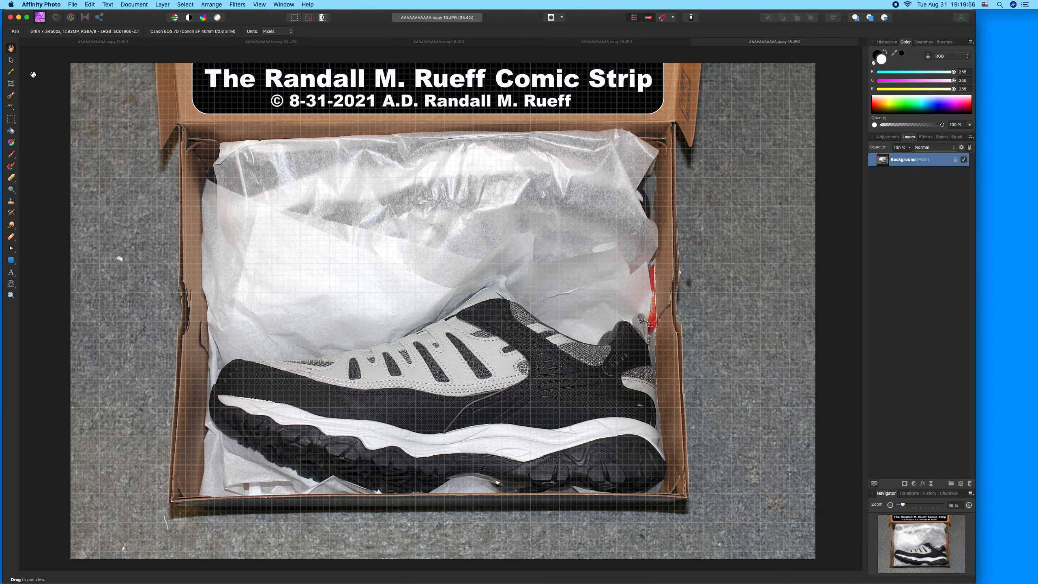
{"action": "left_click", "coordinate": [12, 62]}
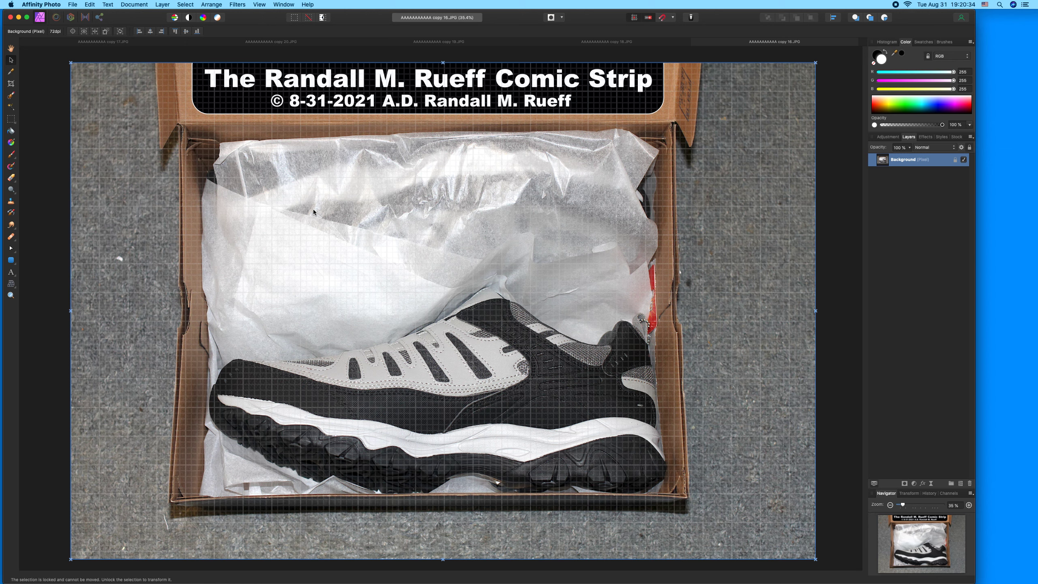
{"action": "left_click", "coordinate": [10, 18]}
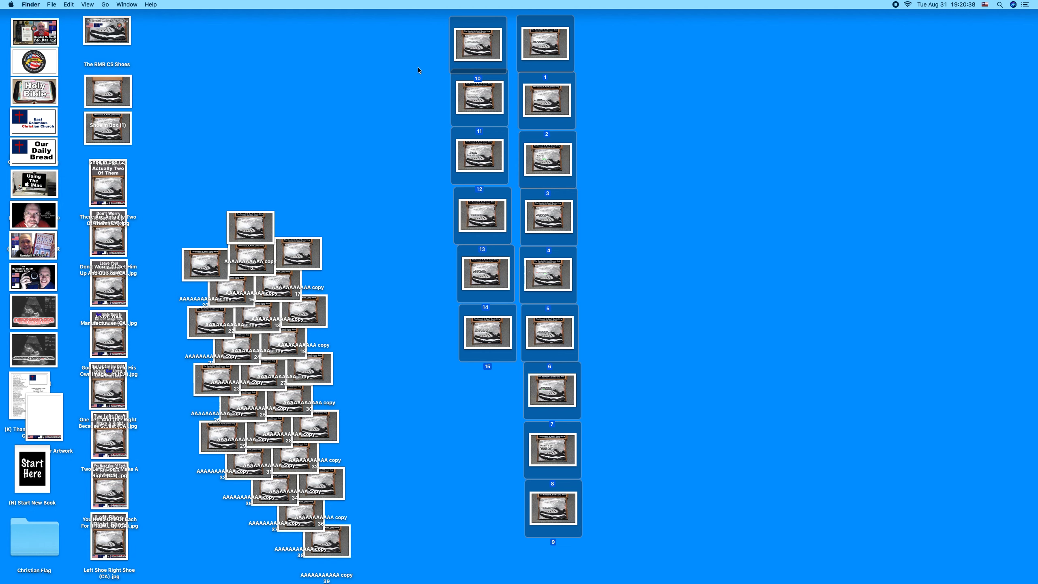
Check the shared file information of the fifteen numbered photos, including their locked setting
{"action": "left_click_drag", "start_coordinate": [426, 31], "coordinate": [630, 545]}
{"action": "key", "text": "super+alt+i"}
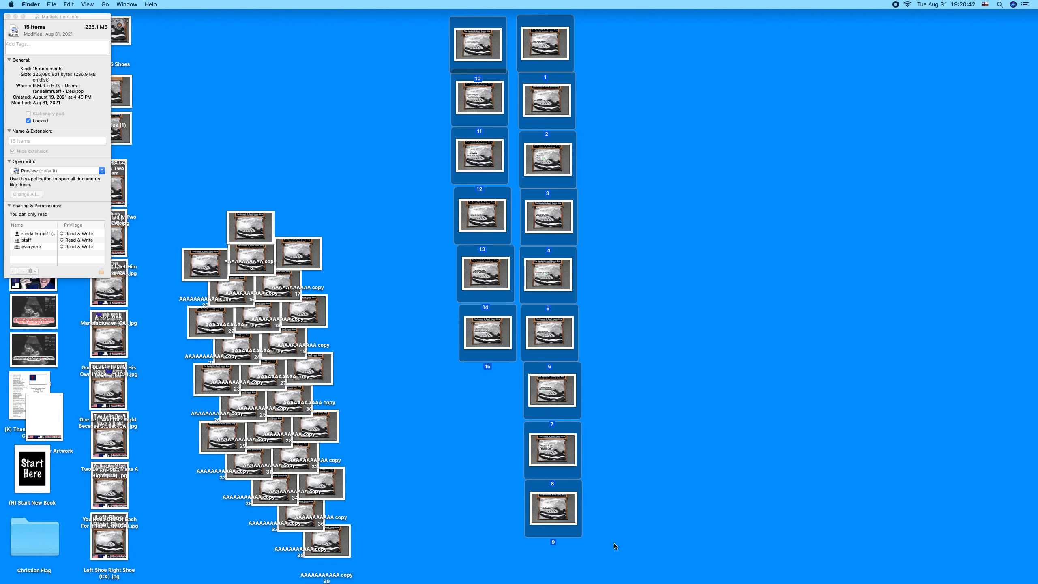
{"action": "left_click", "coordinate": [8, 16]}
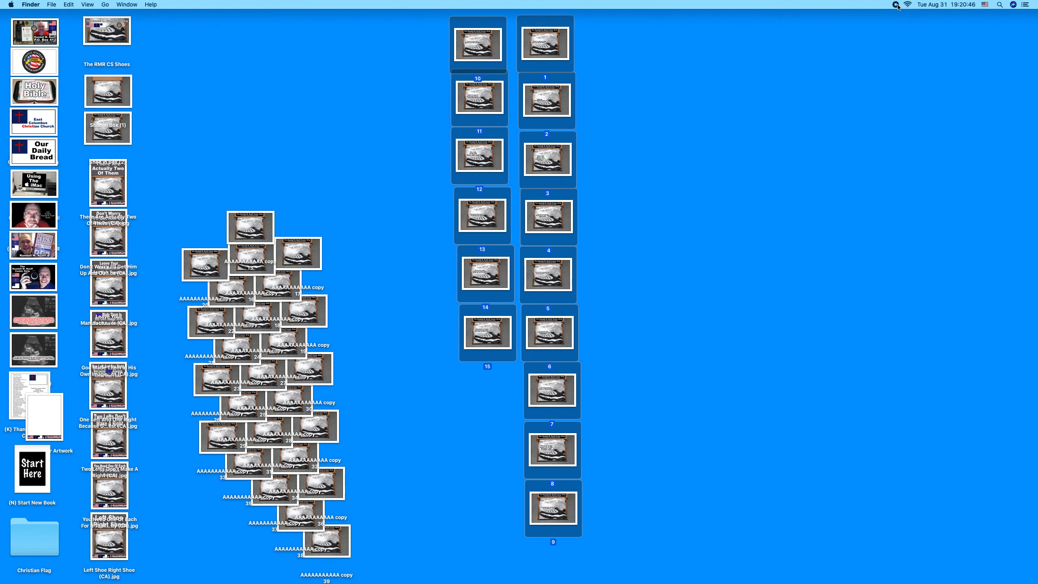